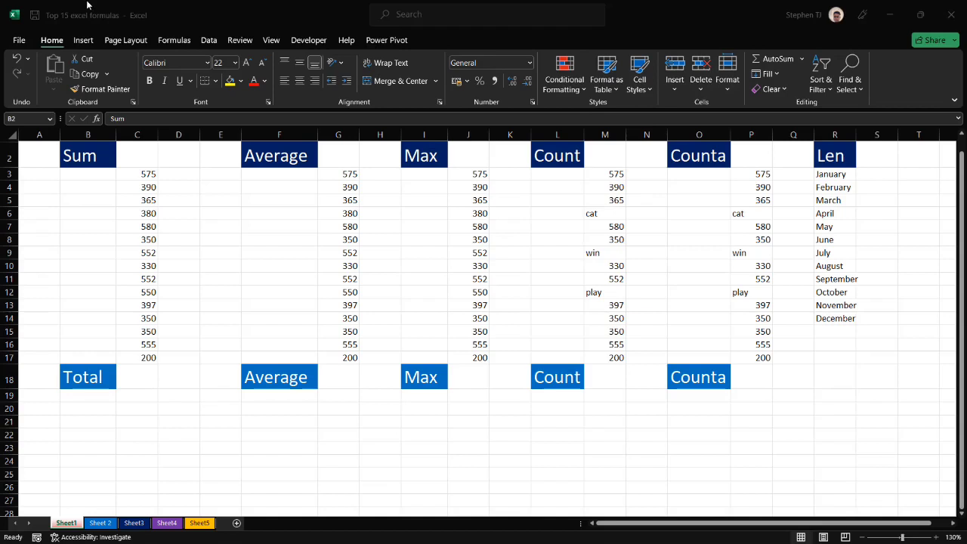
Look through the practice exercises on all five worksheets, from the basic functions on Sheet1 to Vlookup and Match on Sheet5
{"action": "left_click", "coordinate": [81, 160]}
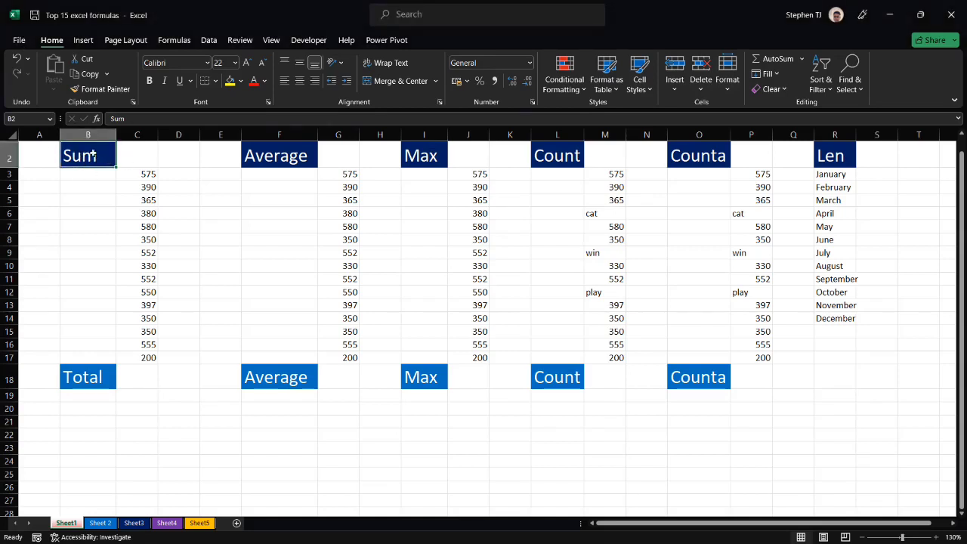
{"action": "left_click", "coordinate": [291, 156]}
{"action": "left_click", "coordinate": [390, 156]}
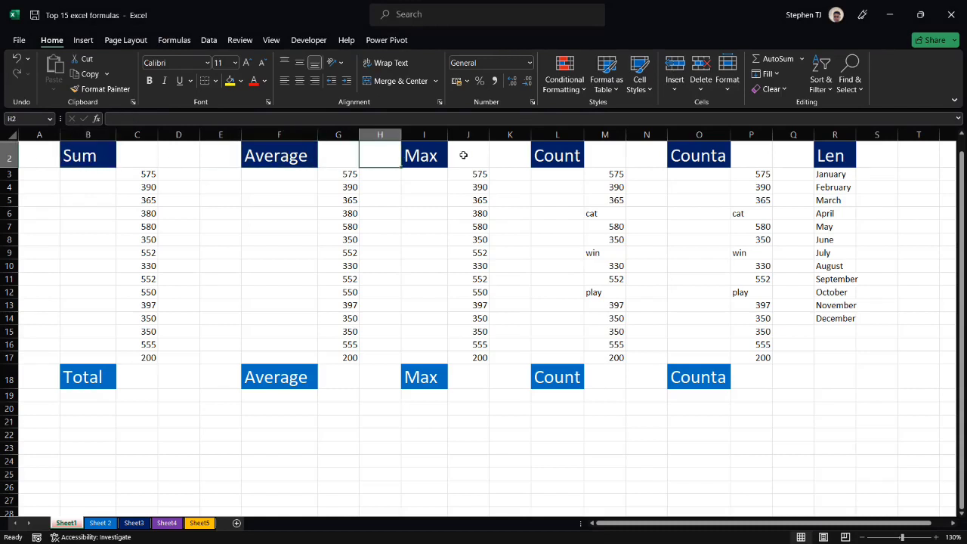
{"action": "left_click", "coordinate": [100, 523]}
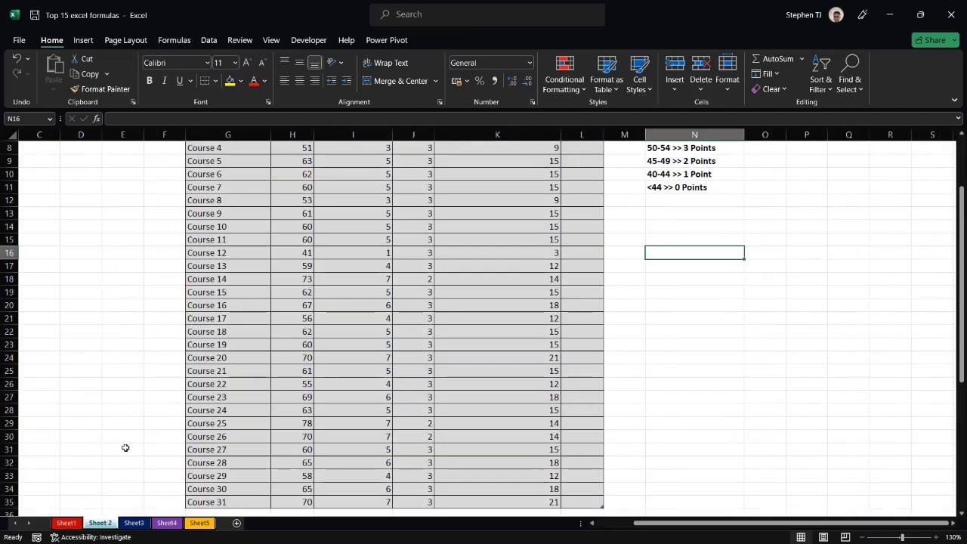
{"action": "scroll", "coordinate": [231, 293], "scroll_direction": "up", "scroll_amount": 3}
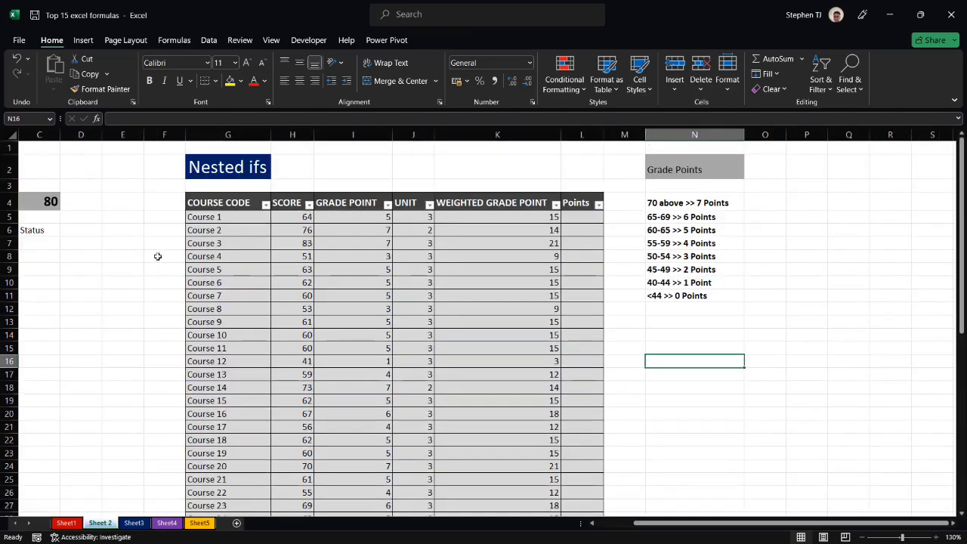
{"action": "scroll", "coordinate": [192, 229], "scroll_direction": "left", "scroll_amount": 1}
{"action": "scroll", "coordinate": [193, 229], "scroll_direction": "left", "scroll_amount": 3}
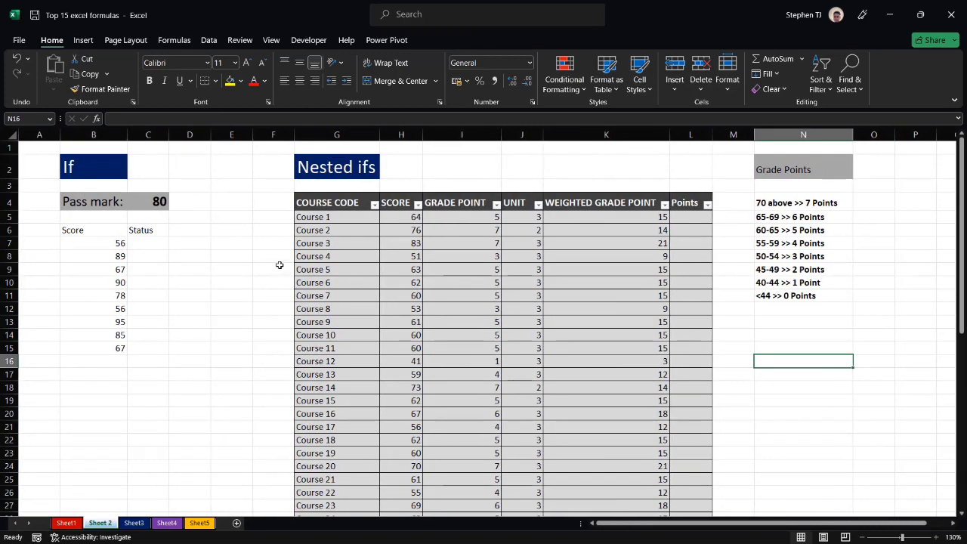
{"action": "left_click", "coordinate": [134, 522]}
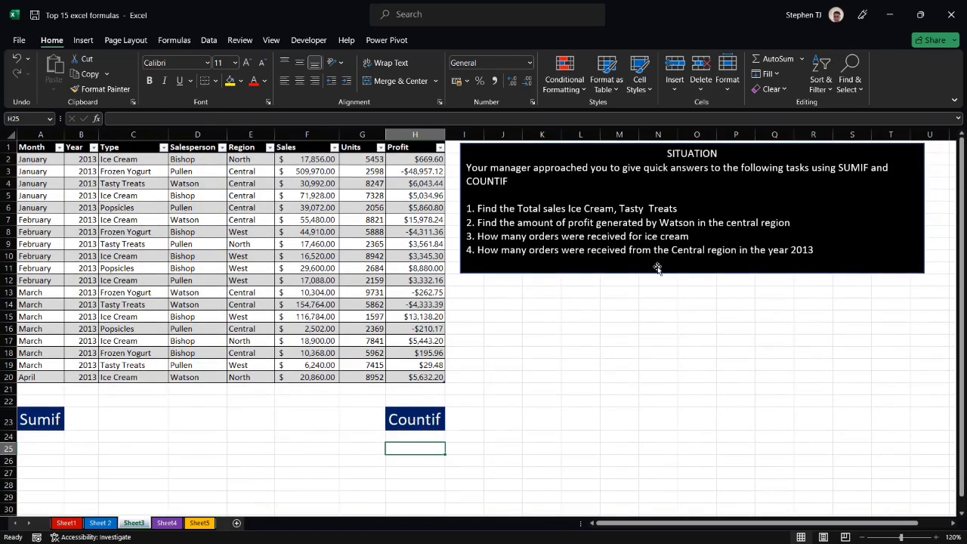
{"action": "left_click", "coordinate": [165, 523]}
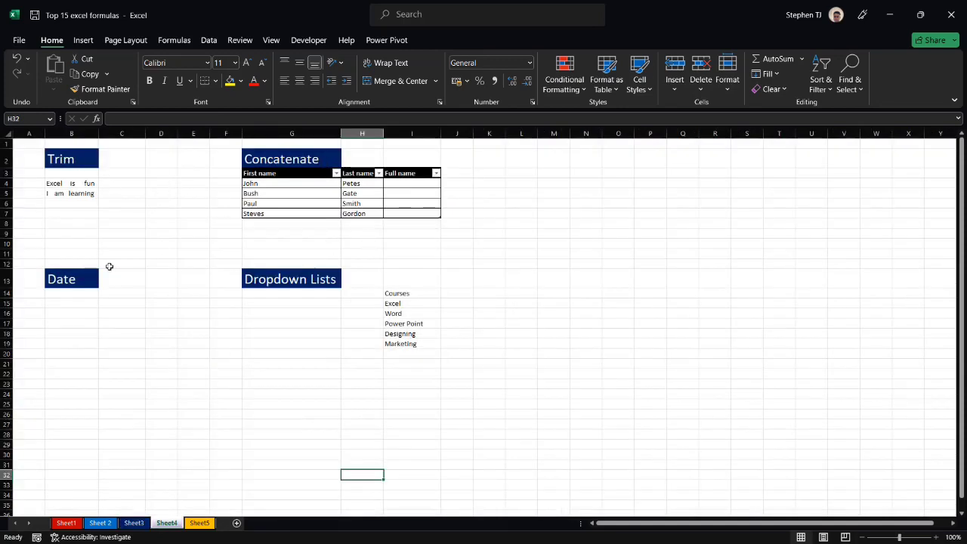
{"action": "left_click", "coordinate": [266, 280]}
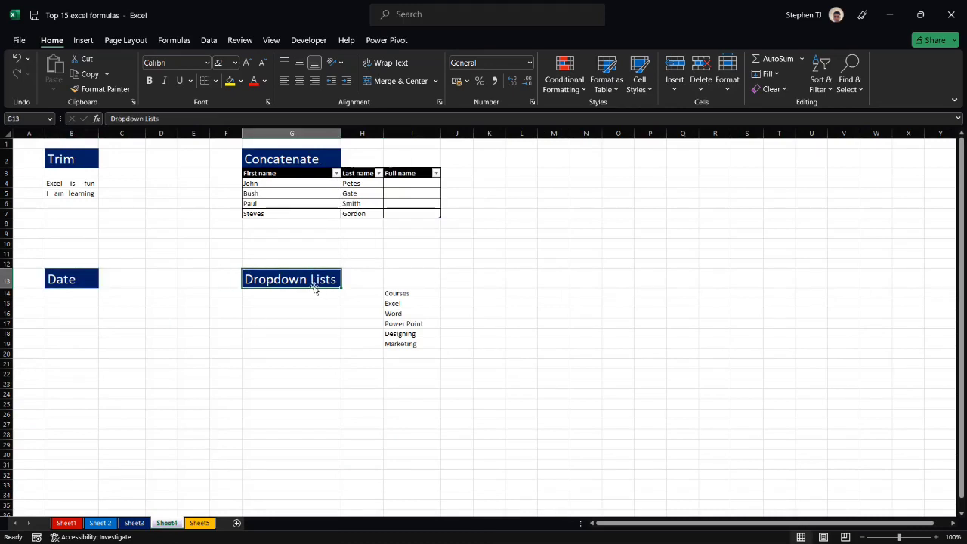
{"action": "left_click", "coordinate": [200, 523]}
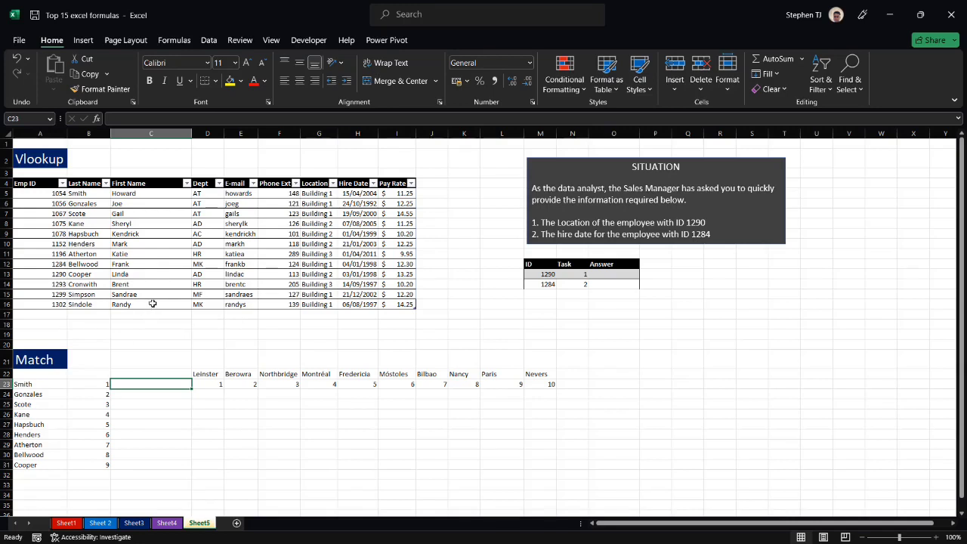
{"action": "left_click", "coordinate": [148, 234]}
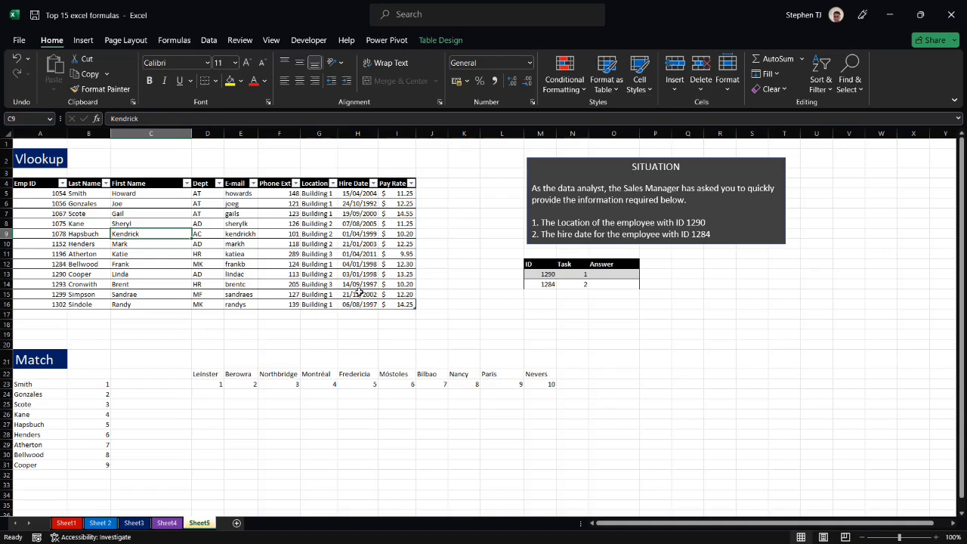
On Sheet1, calculate the total of C3:C17 in cell C18 with the formula =SUM(C3:C17)
{"action": "left_click", "coordinate": [66, 523]}
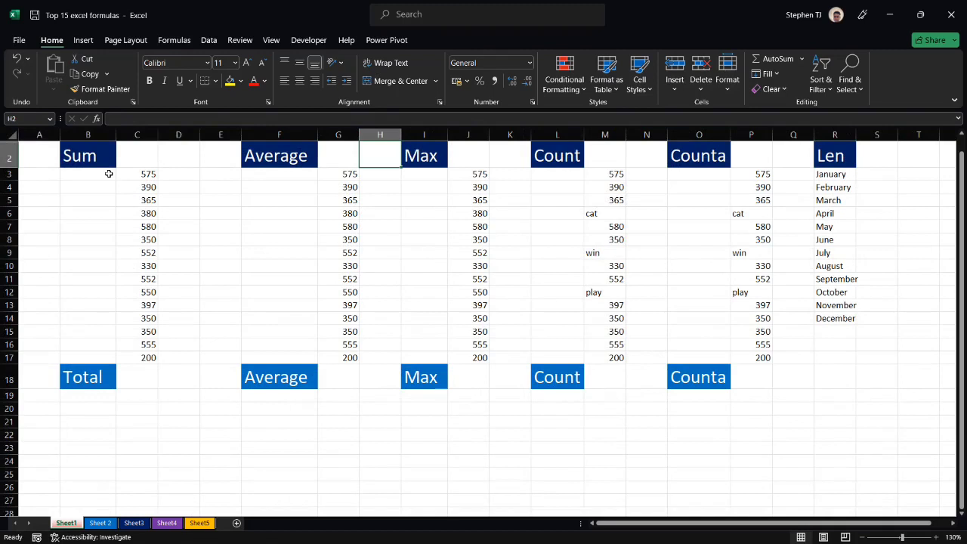
{"action": "left_click", "coordinate": [142, 378]}
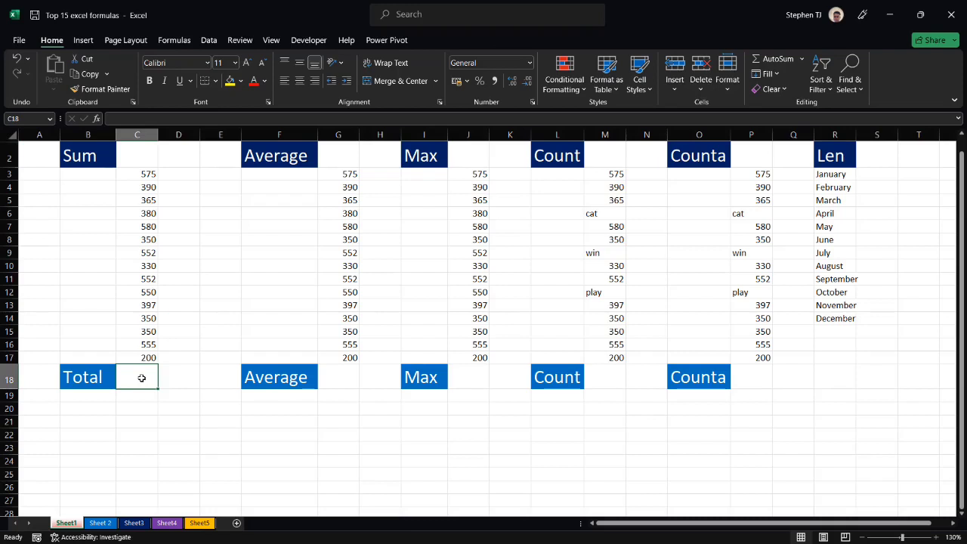
{"action": "type", "text": "="}
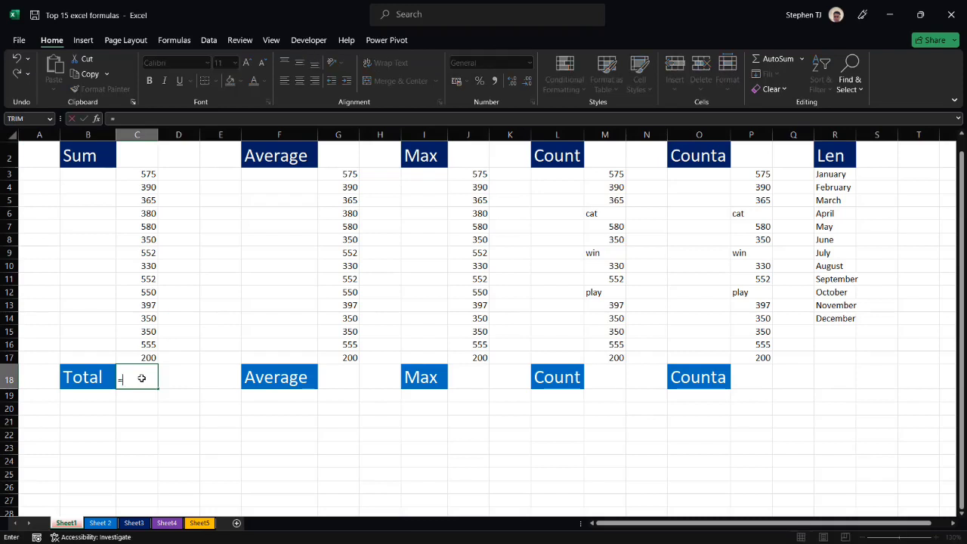
{"action": "type", "text": "SUM("}
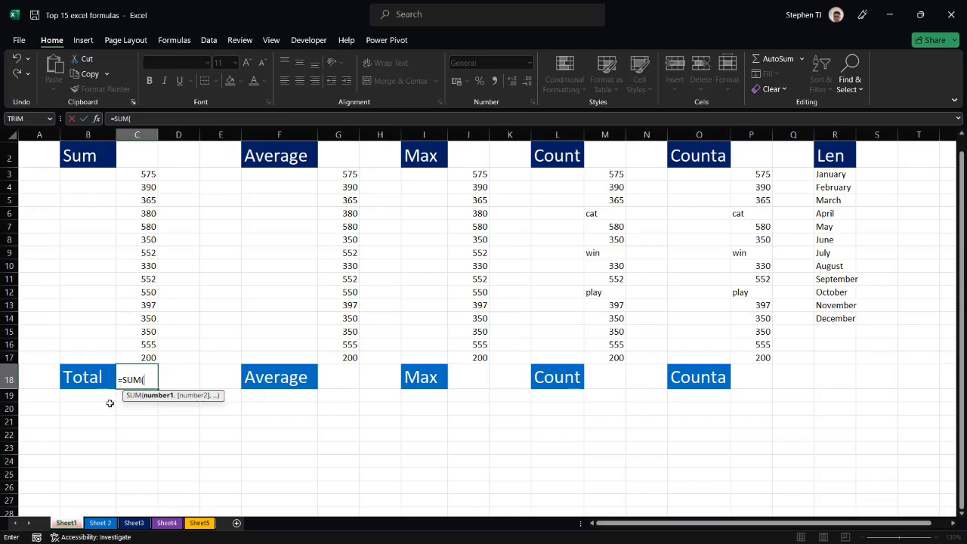
{"action": "left_click_drag", "start_coordinate": [141, 175], "coordinate": [144, 358]}
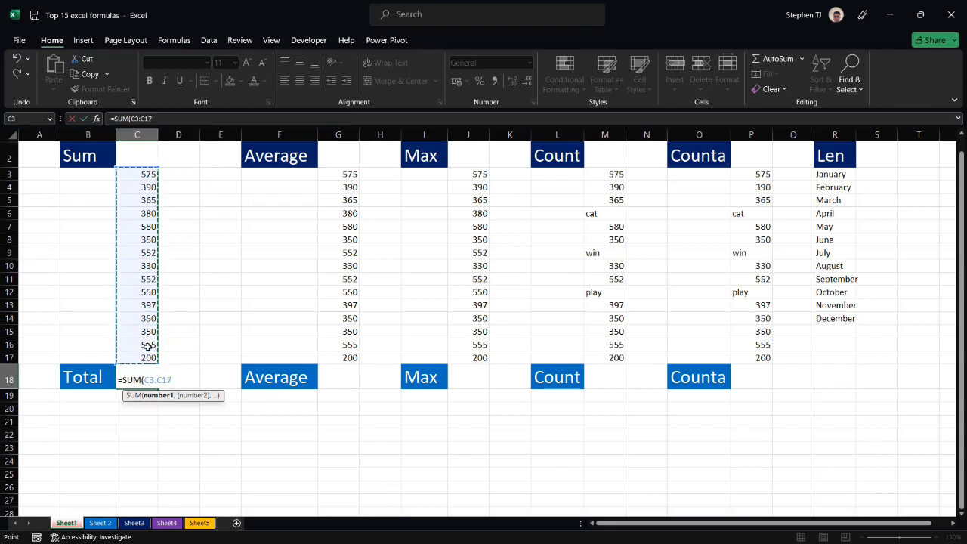
{"action": "type", "text": ")"}
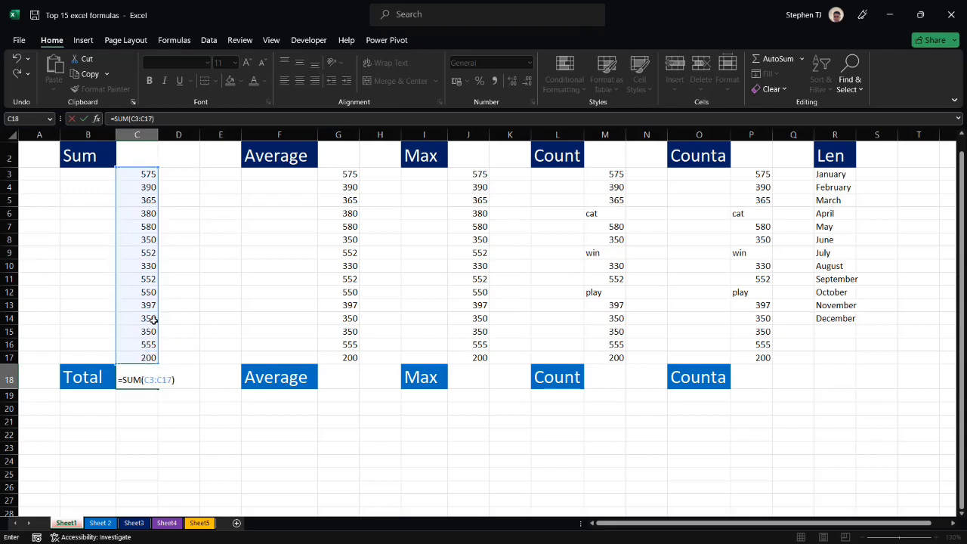
{"action": "key", "text": "Return"}
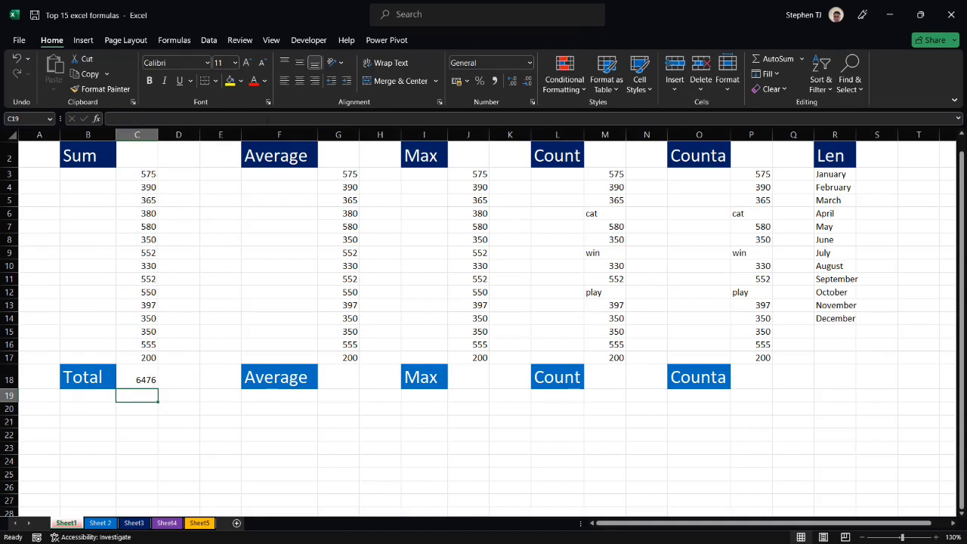
Calculate the average of G3:G17 in cell G18 with the formula =AVERAGE(G3:G17)
{"action": "left_click", "coordinate": [329, 381]}
{"action": "type", "text": "="}
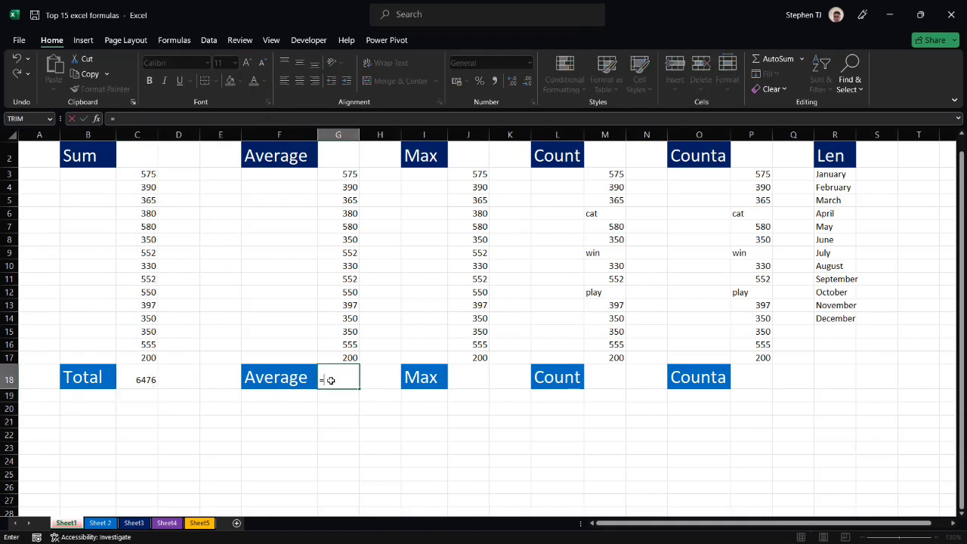
{"action": "type", "text": "aver"}
{"action": "key", "text": "Tab"}
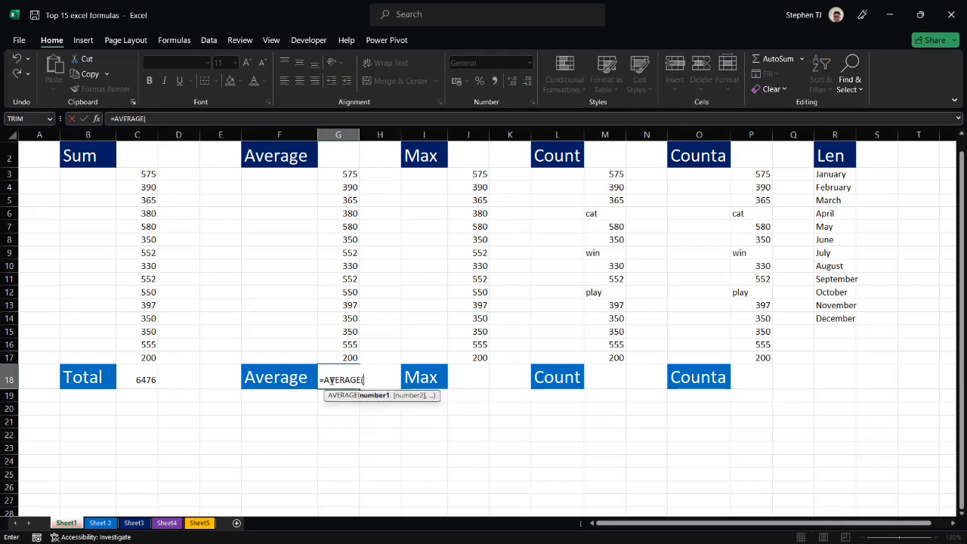
{"action": "left_click_drag", "start_coordinate": [351, 173], "coordinate": [342, 358]}
{"action": "type", "text": ")"}
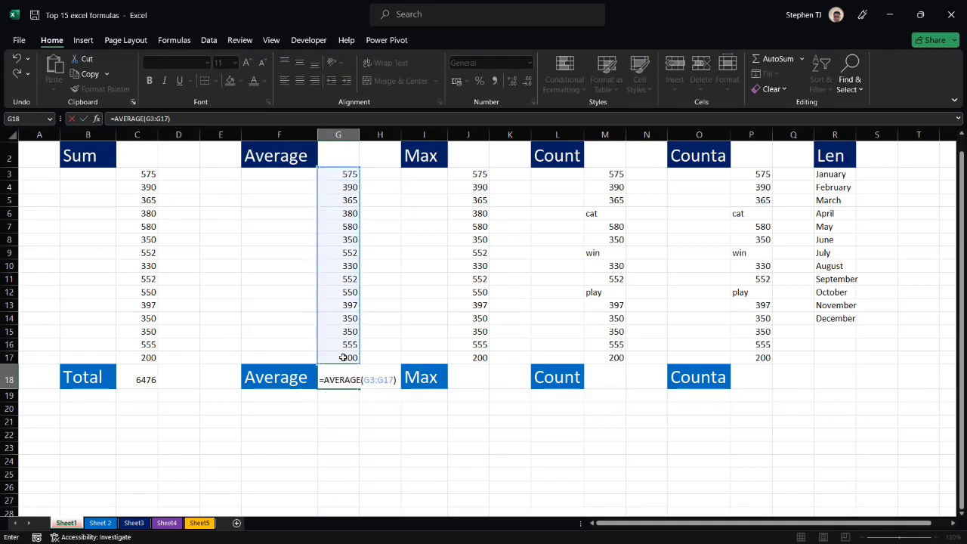
{"action": "key", "text": "Return"}
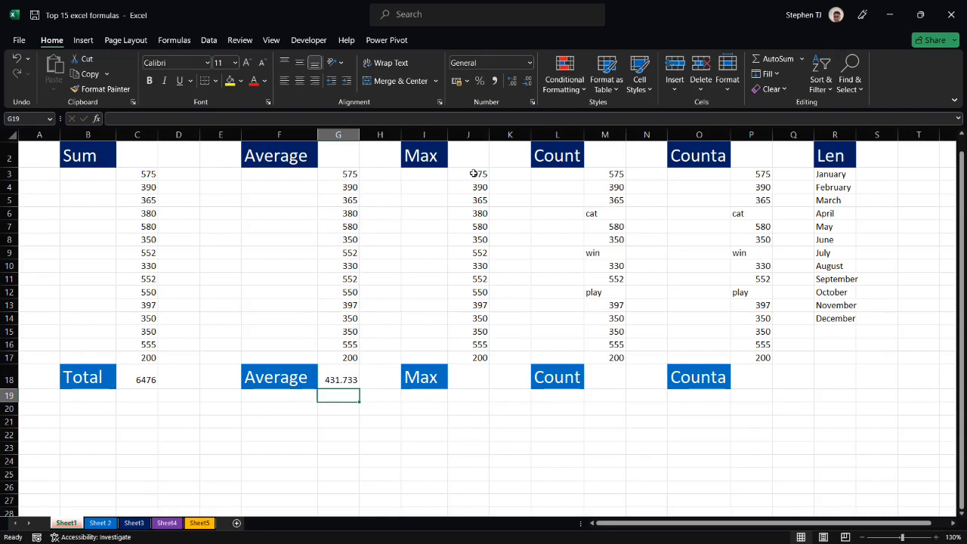
Find the largest value of J3:J17 in cell J18 with the formula =MAX(J3:J17)
{"action": "left_click_drag", "start_coordinate": [473, 174], "coordinate": [479, 358]}
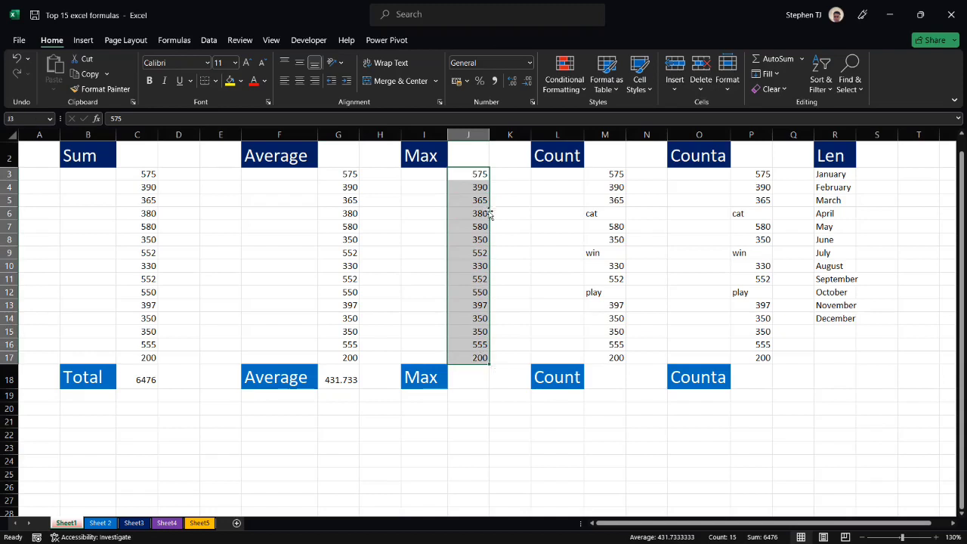
{"action": "left_click", "coordinate": [458, 379]}
{"action": "type", "text": "=max"}
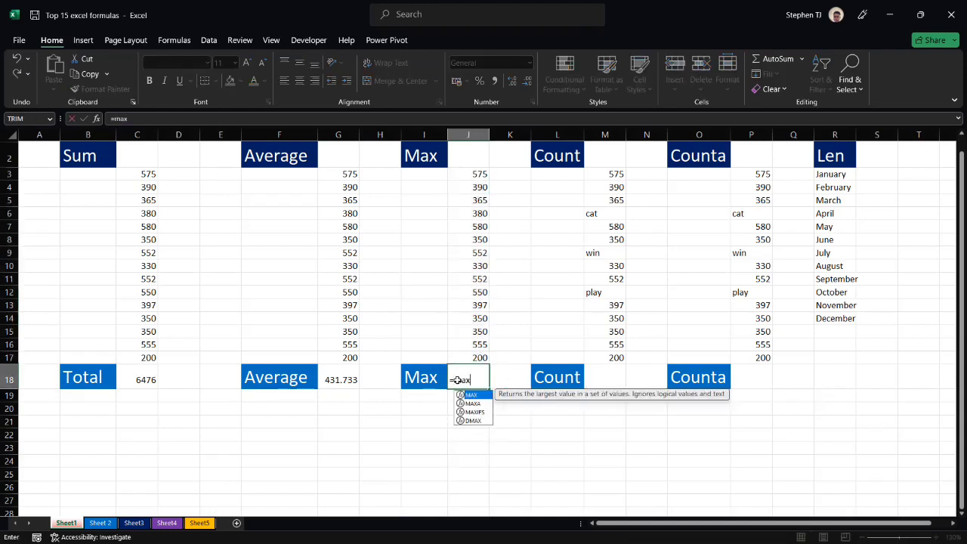
{"action": "key", "text": "Tab"}
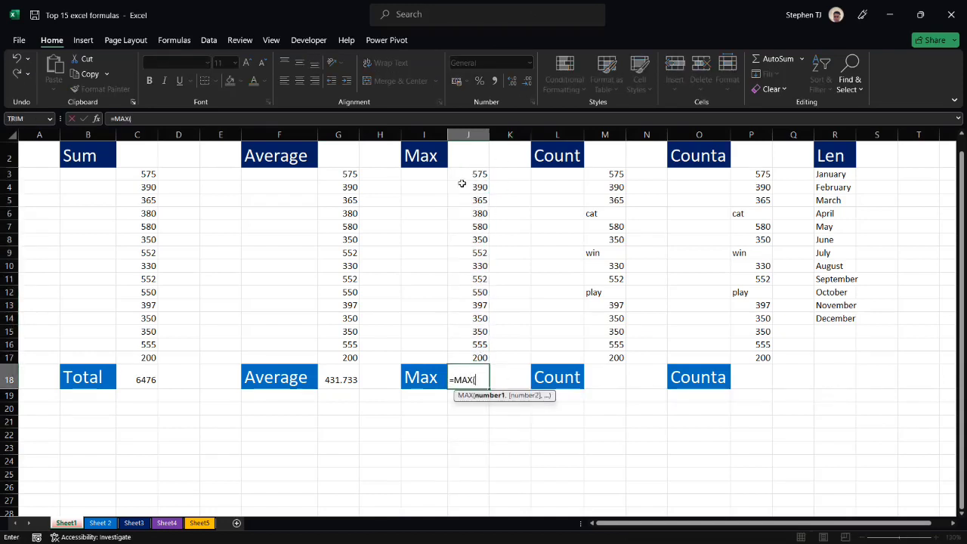
{"action": "left_click_drag", "start_coordinate": [476, 174], "coordinate": [475, 352]}
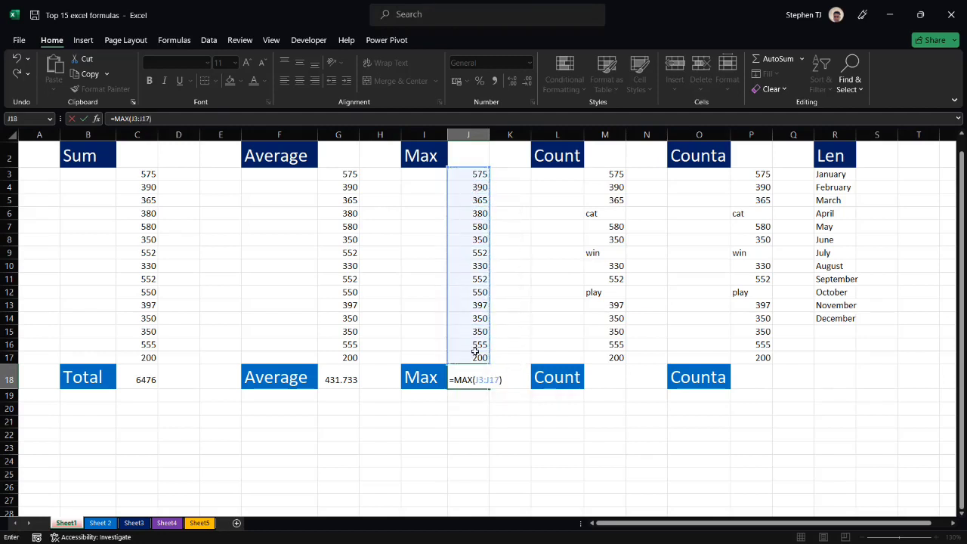
{"action": "key", "text": "Return"}
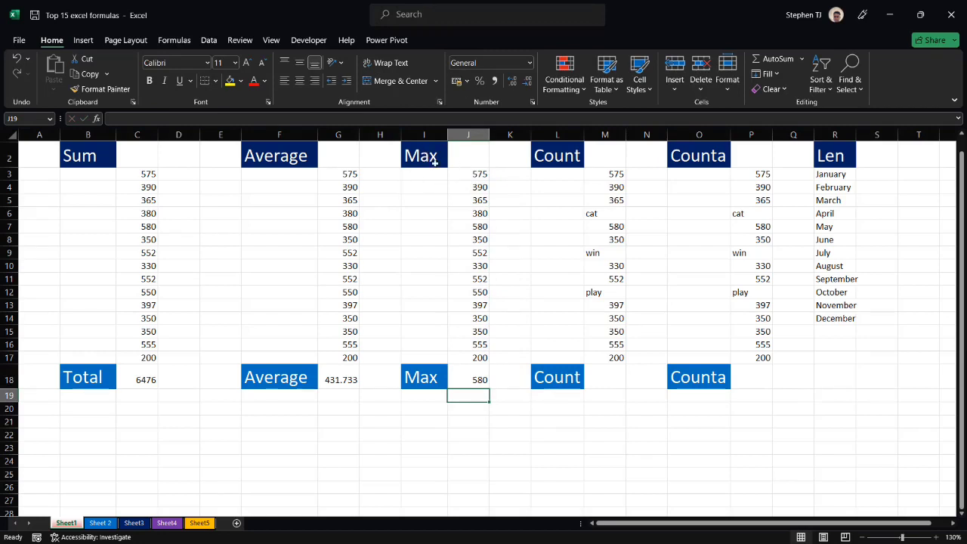
Find the smallest value of J3:J17 in cell J20 with the formula =MIN(J3:J17)
{"action": "left_click", "coordinate": [464, 410]}
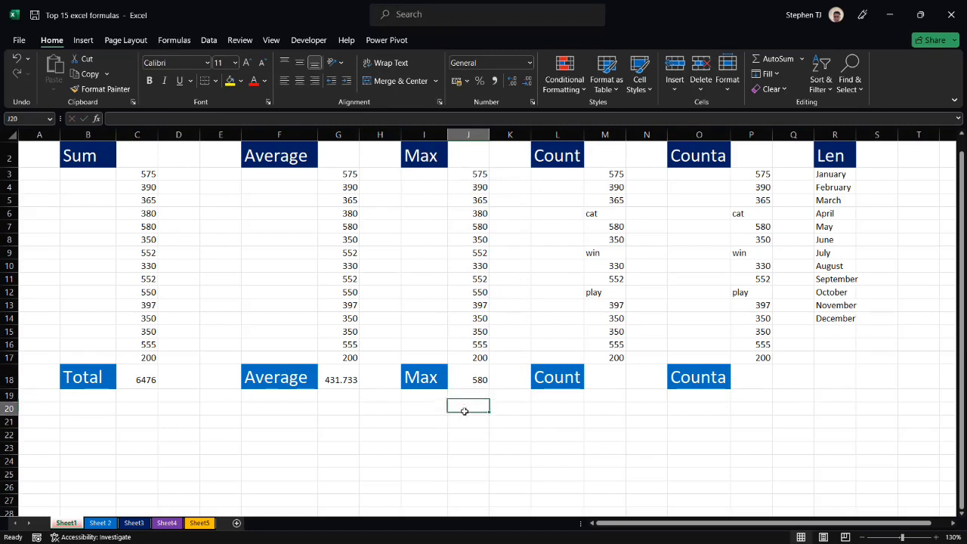
{"action": "type", "text": "=min"}
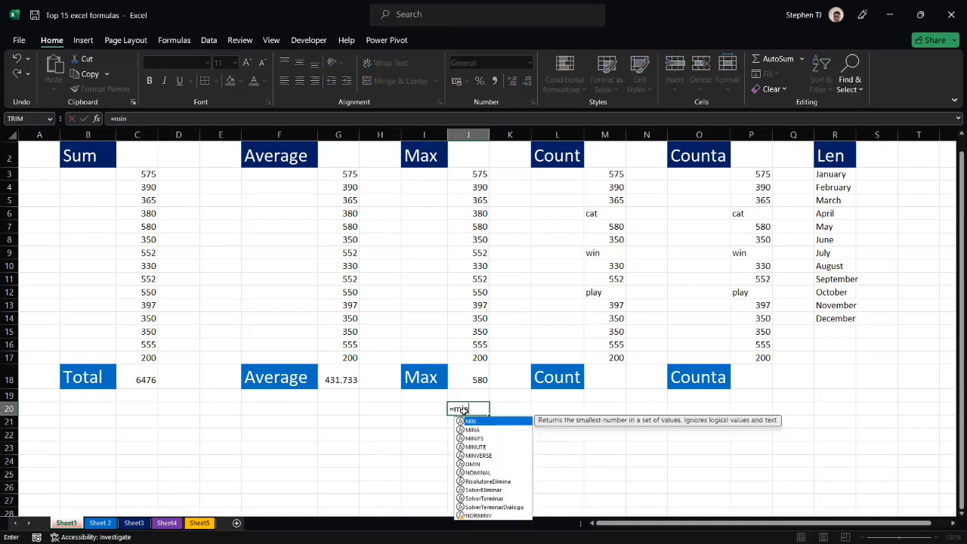
{"action": "key", "text": "Tab"}
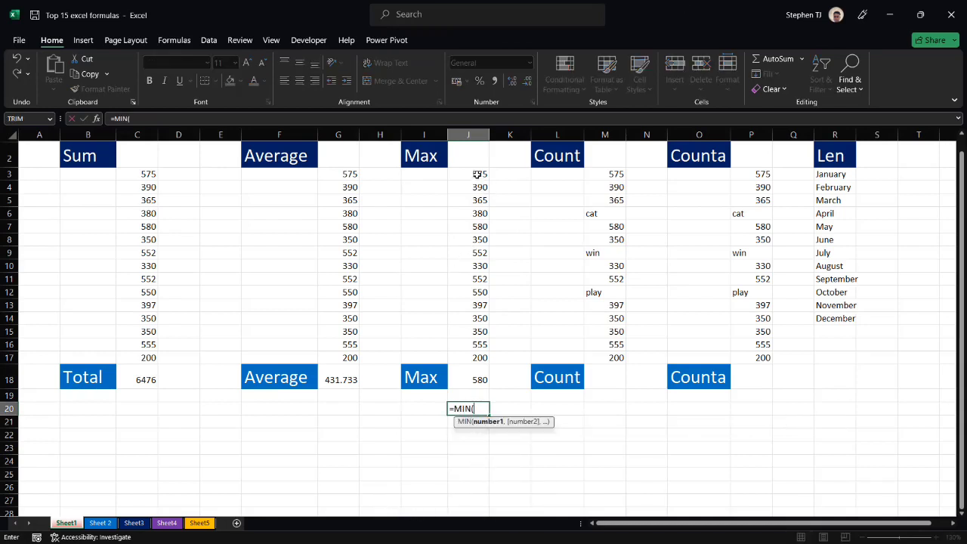
{"action": "left_click_drag", "start_coordinate": [481, 176], "coordinate": [473, 360]}
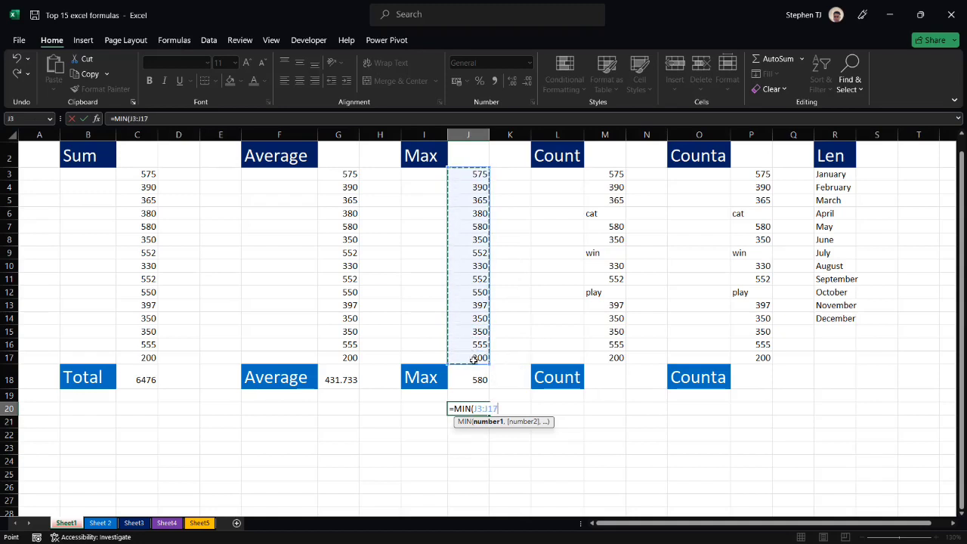
{"action": "type", "text": ")"}
{"action": "key", "text": "Return"}
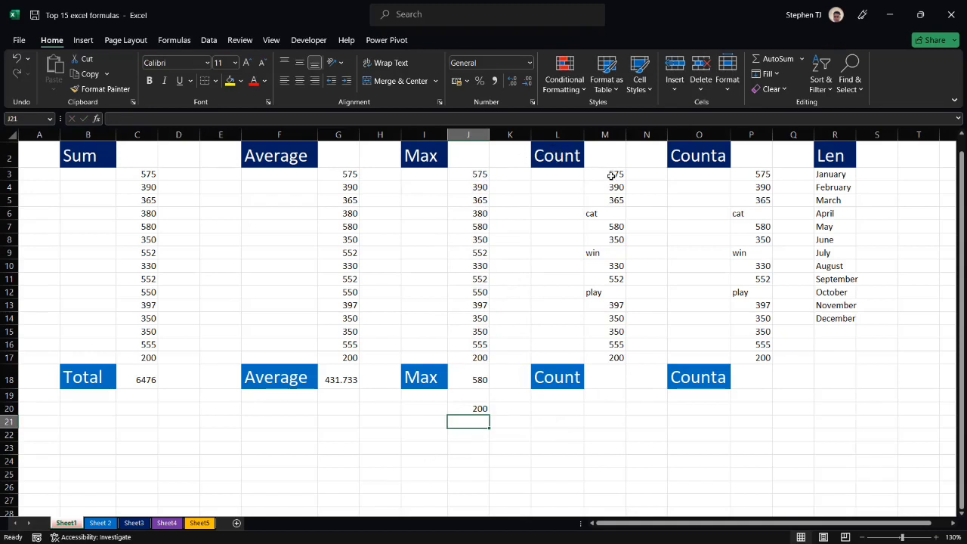
Count the numeric entries of M3:M17 in cell M18 with the formula =COUNT(M3:M17)
{"action": "left_click_drag", "start_coordinate": [609, 174], "coordinate": [609, 361]}
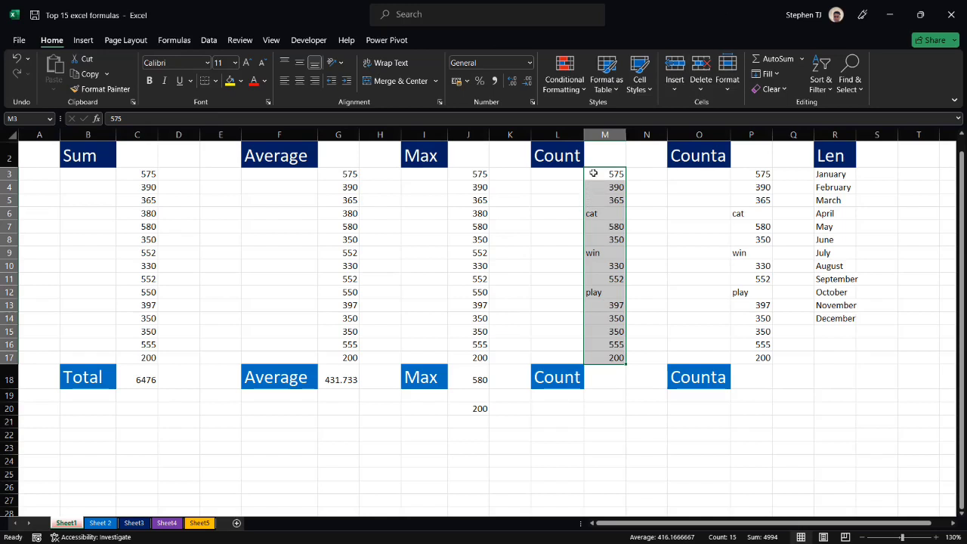
{"action": "left_click", "coordinate": [598, 396]}
{"action": "left_click", "coordinate": [600, 382]}
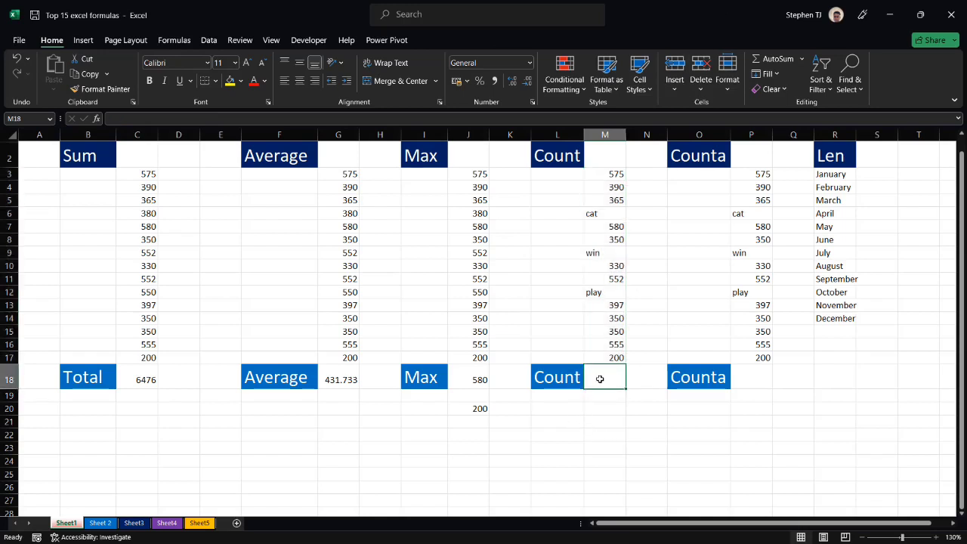
{"action": "type", "text": "=coun"}
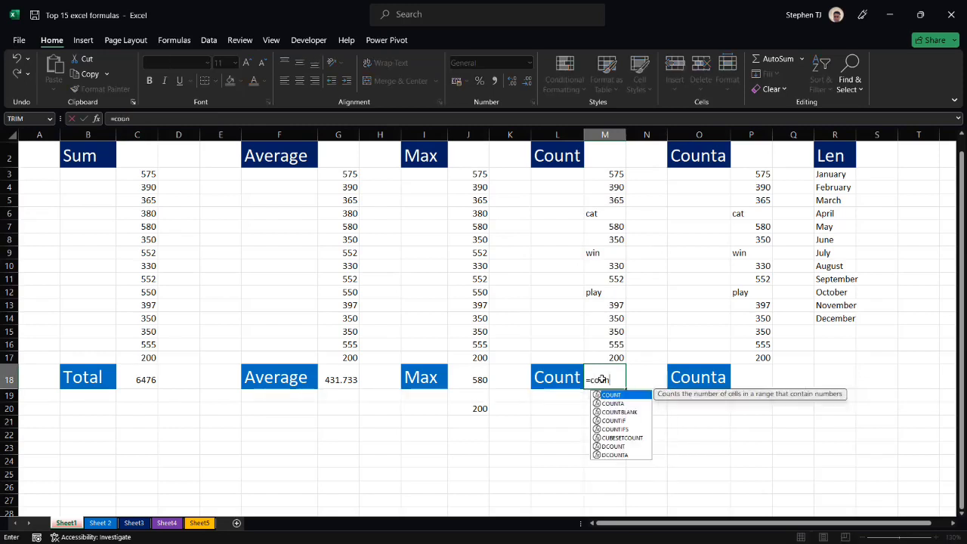
{"action": "key", "text": "Tab"}
{"action": "left_click_drag", "start_coordinate": [605, 175], "coordinate": [603, 355]}
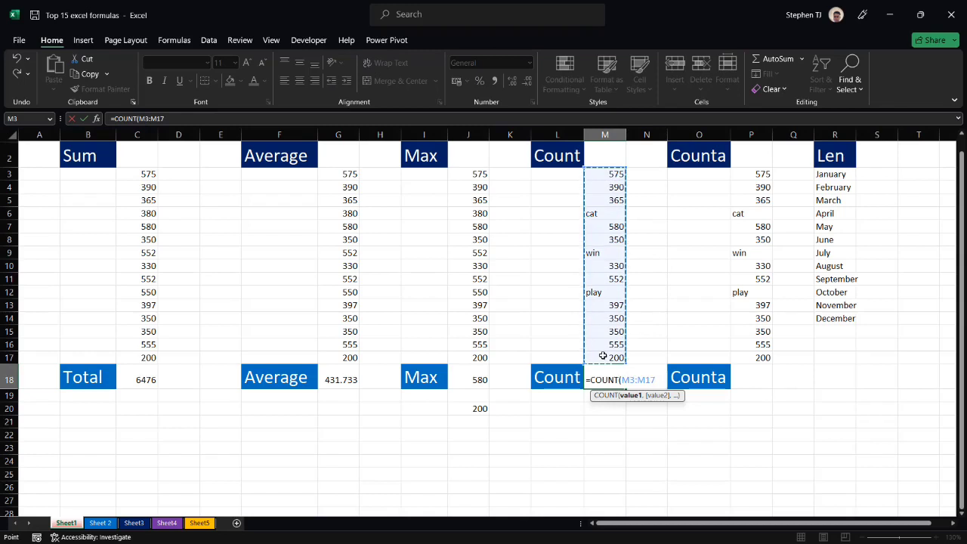
{"action": "type", "text": ")"}
{"action": "key", "text": "Return"}
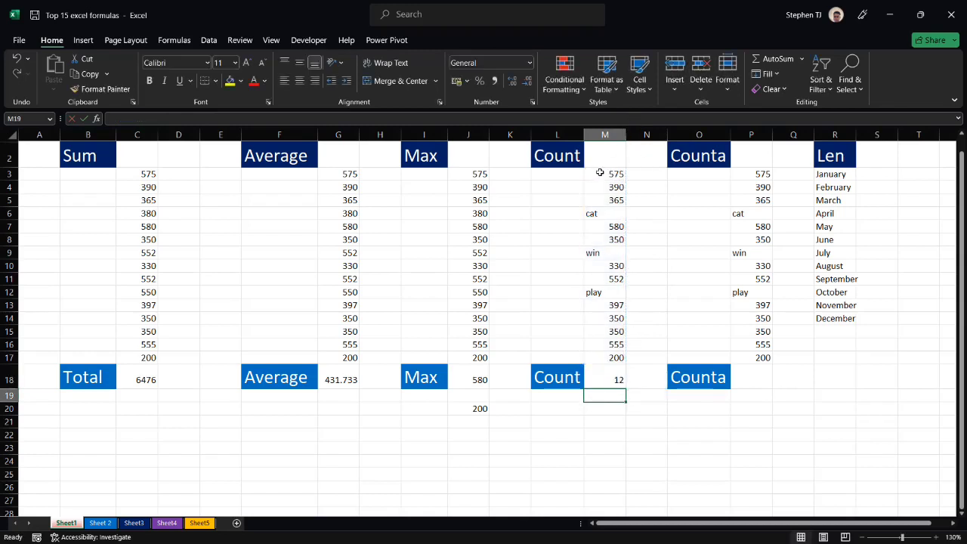
Examine which entries in M3:M17 are numbers and which are text, including the words cat, win and play
{"action": "left_click_drag", "start_coordinate": [601, 174], "coordinate": [603, 349]}
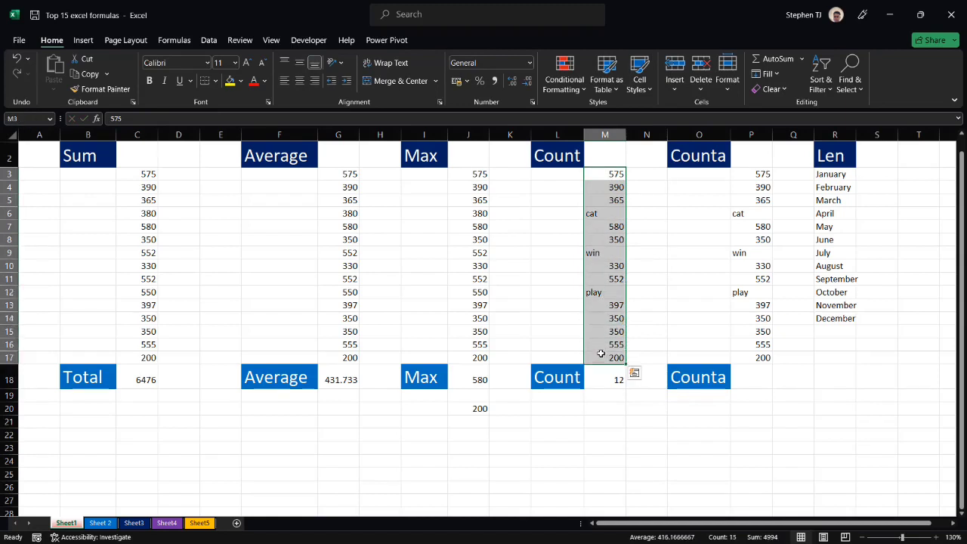
{"action": "left_click", "coordinate": [593, 291]}
{"action": "left_click", "coordinate": [594, 250]}
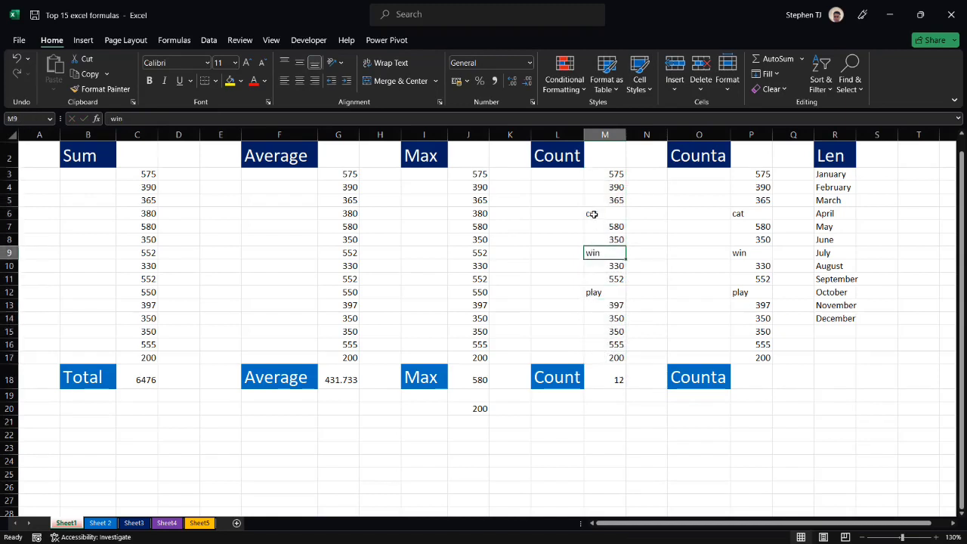
{"action": "left_click", "coordinate": [590, 213]}
{"action": "left_click", "coordinate": [594, 252]}
{"action": "left_click", "coordinate": [596, 291]}
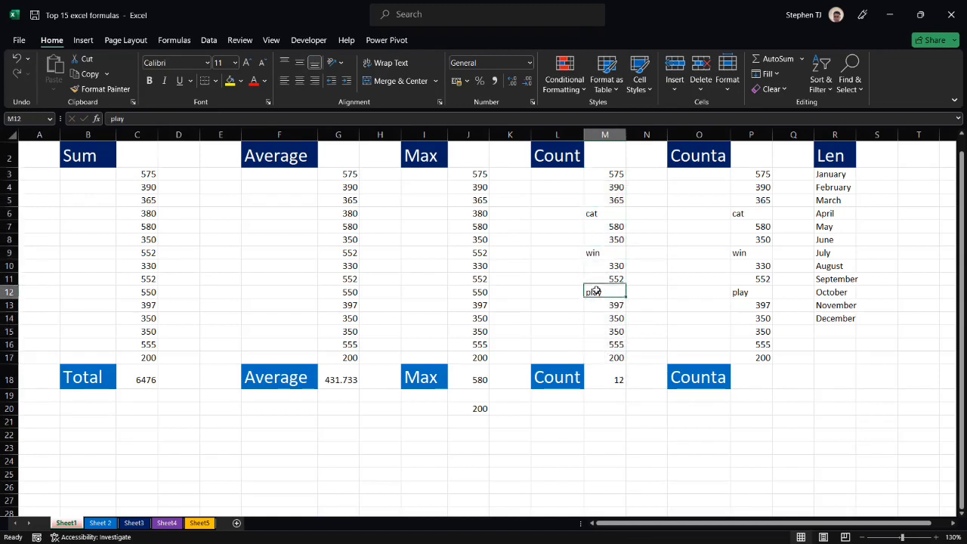
{"action": "left_click", "coordinate": [602, 254]}
{"action": "left_click", "coordinate": [601, 218]}
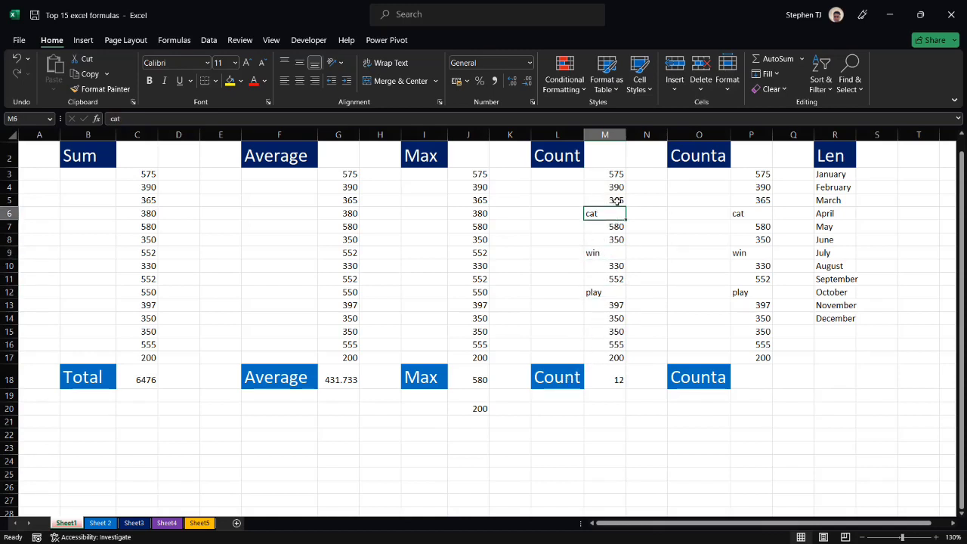
{"action": "left_click_drag", "start_coordinate": [612, 175], "coordinate": [618, 354]}
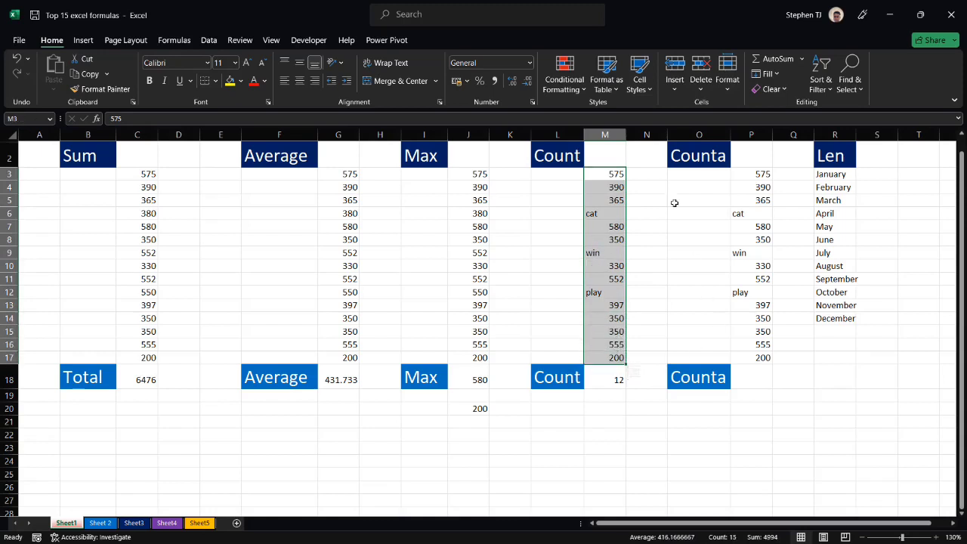
Count all non-empty cells of P3:P17, numbers and text alike, in cell P18 with the formula =COUNTA(P3:P17)
{"action": "left_click", "coordinate": [750, 377]}
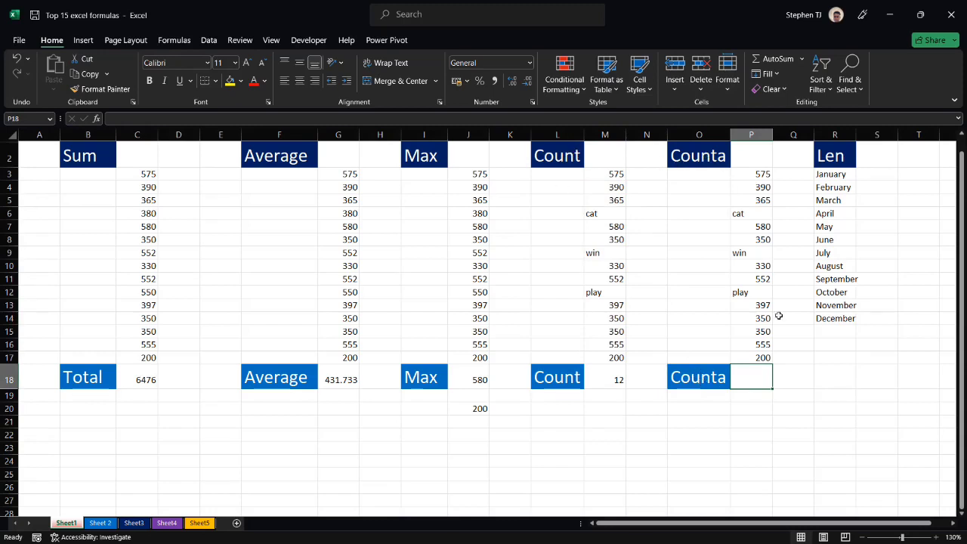
{"action": "left_click_drag", "start_coordinate": [756, 174], "coordinate": [756, 357]}
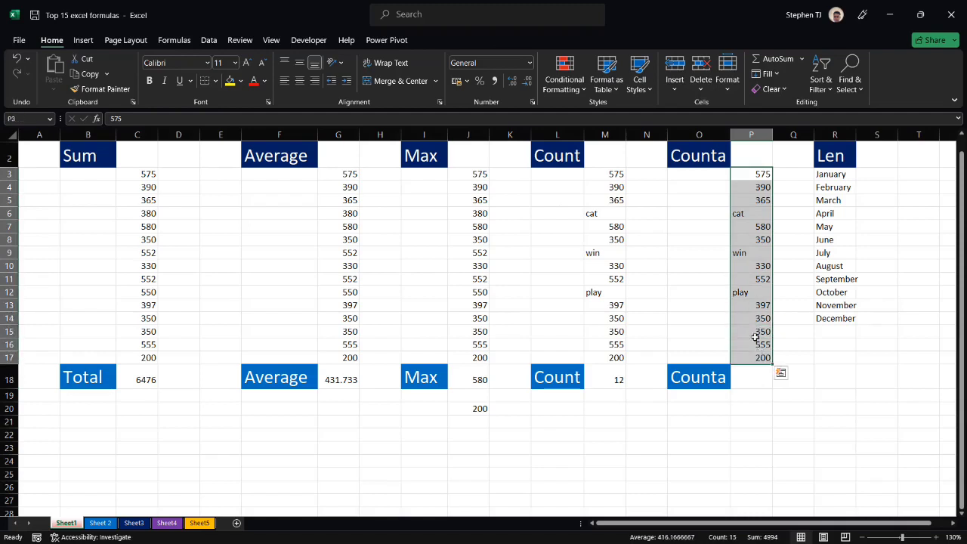
{"action": "left_click", "coordinate": [753, 174]}
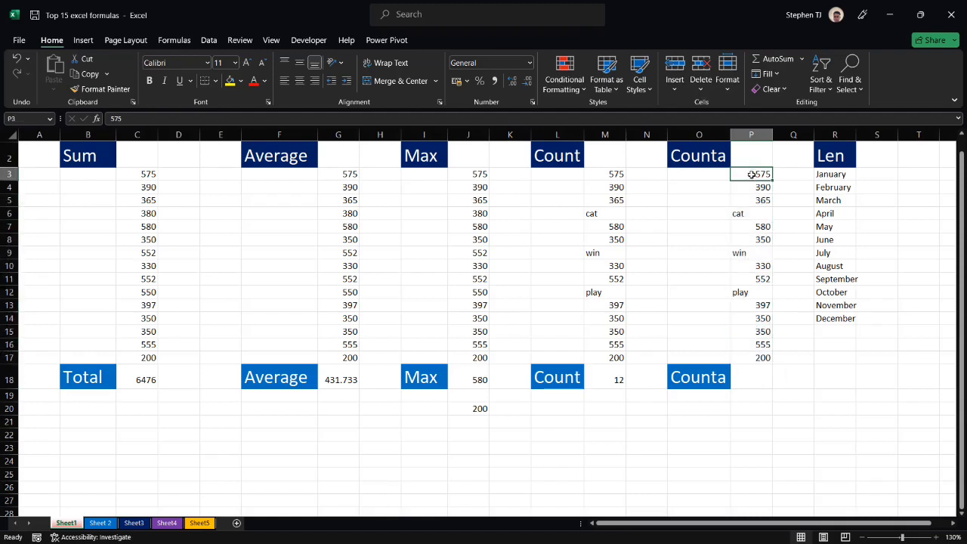
{"action": "left_click", "coordinate": [737, 213]}
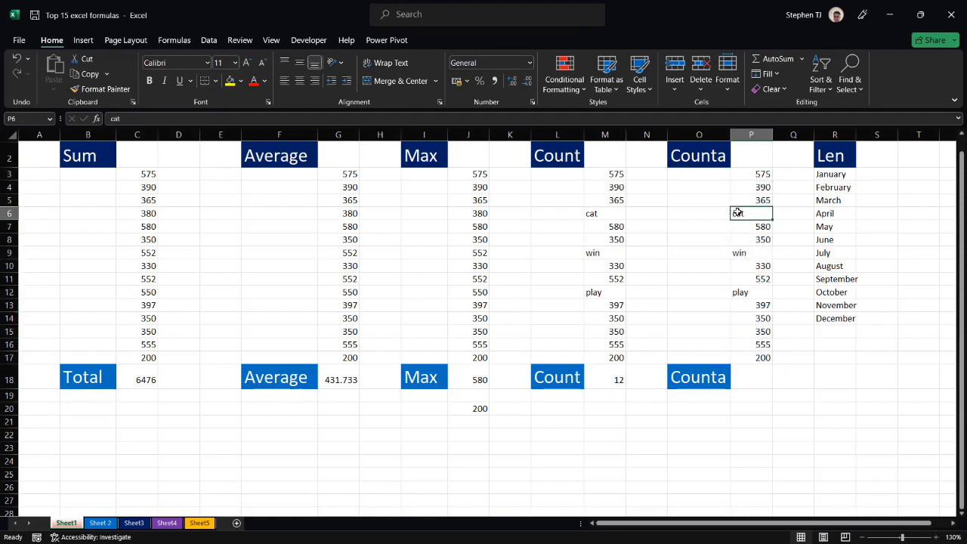
{"action": "left_click", "coordinate": [745, 375]}
{"action": "type", "text": "="}
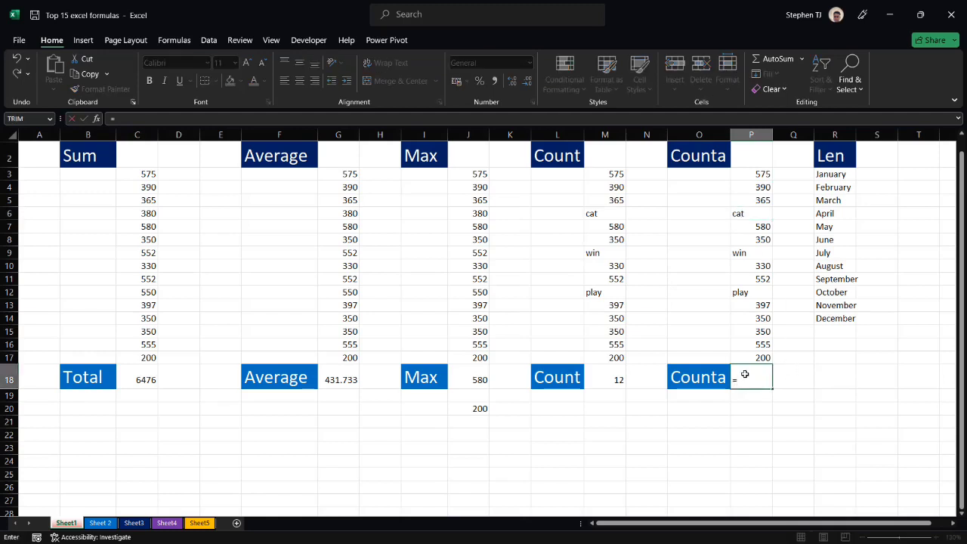
{"action": "type", "text": "counta"}
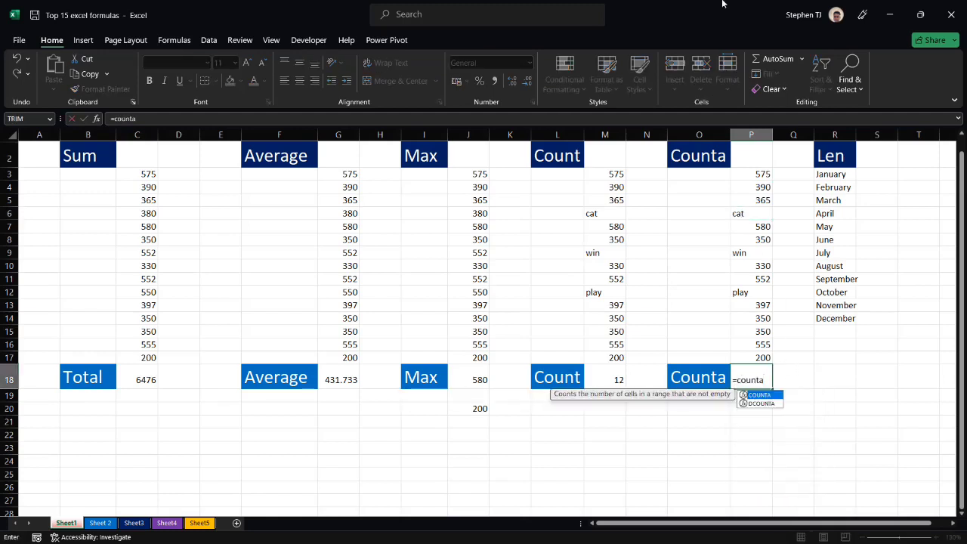
{"action": "key", "text": "Tab"}
{"action": "left_click", "coordinate": [755, 174]}
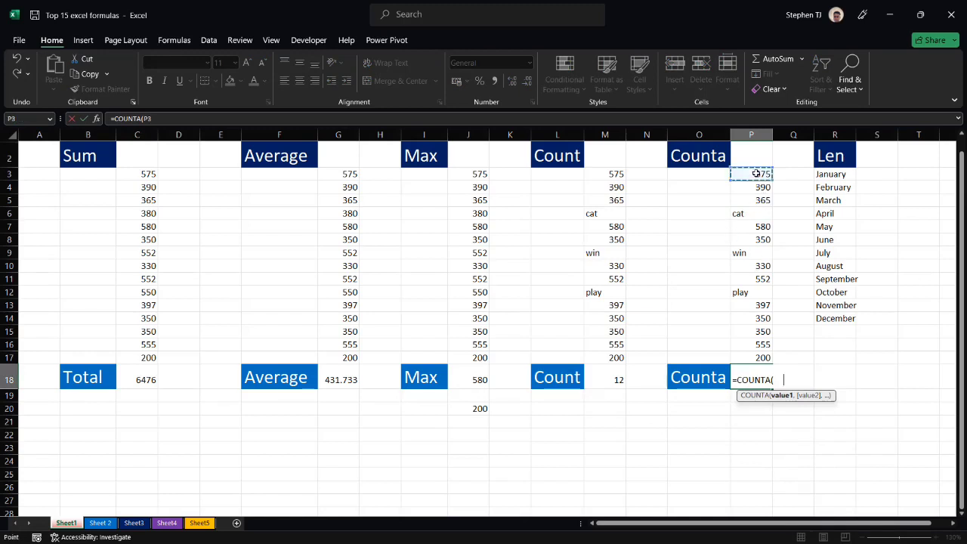
{"action": "left_click_drag", "start_coordinate": [755, 174], "coordinate": [761, 347]}
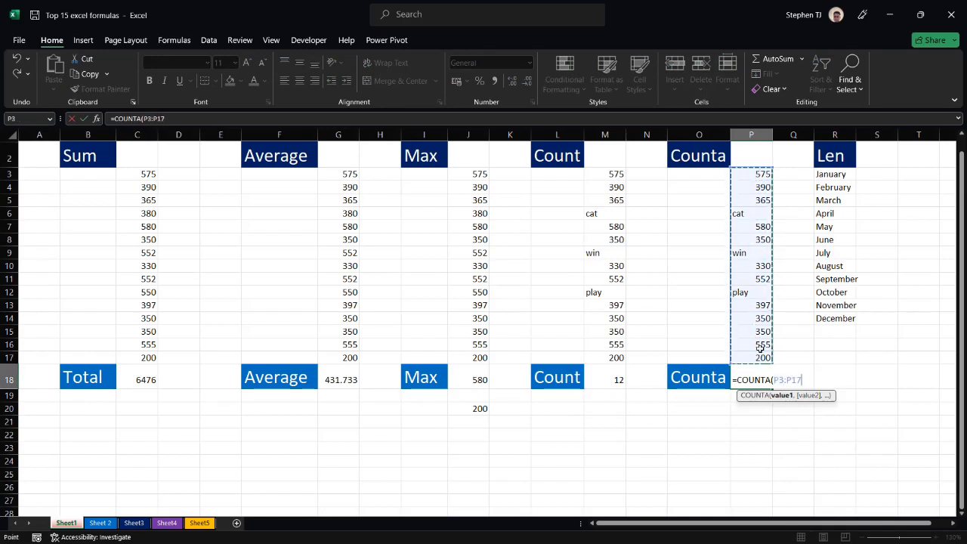
{"action": "key", "text": "Return"}
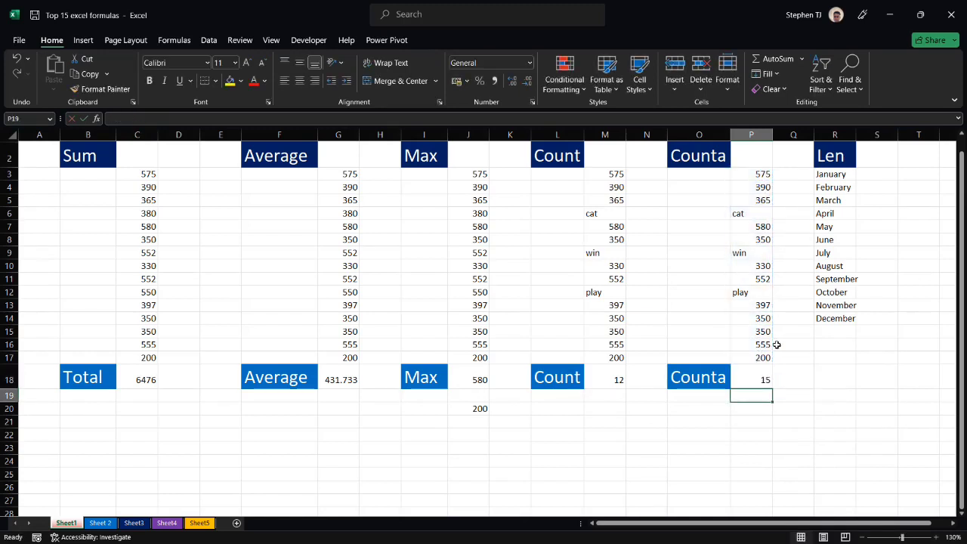
{"action": "left_click_drag", "start_coordinate": [762, 175], "coordinate": [753, 356]}
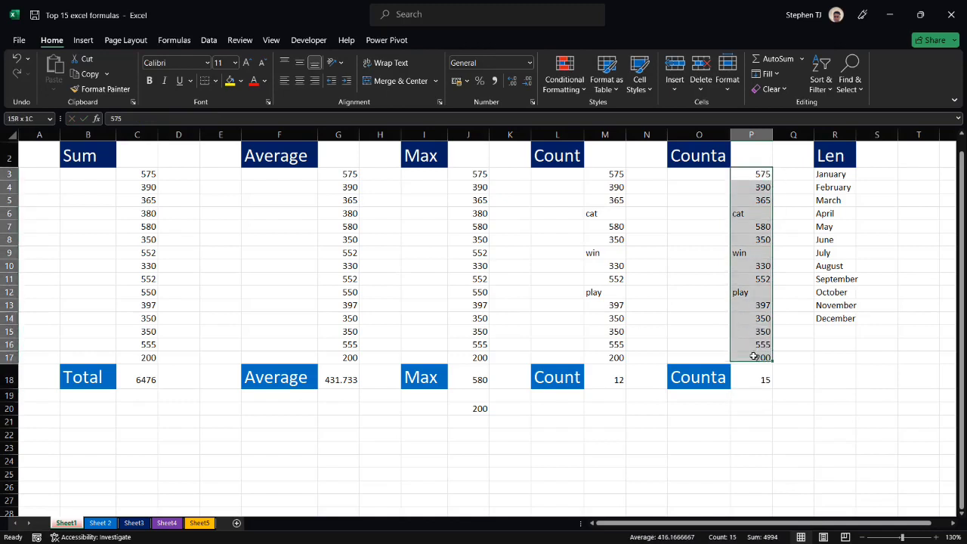
{"action": "left_click", "coordinate": [744, 292]}
{"action": "left_click", "coordinate": [754, 306]}
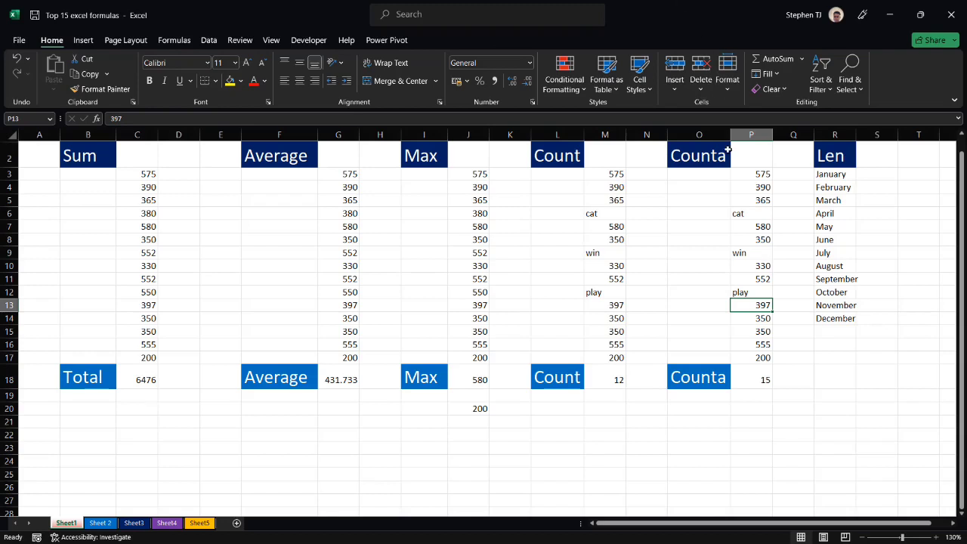
Calculate the number of characters in the month name January in cell S3 with the formula =LEN(R3)
{"action": "scroll", "coordinate": [760, 216], "scroll_direction": "right", "scroll_amount": 5}
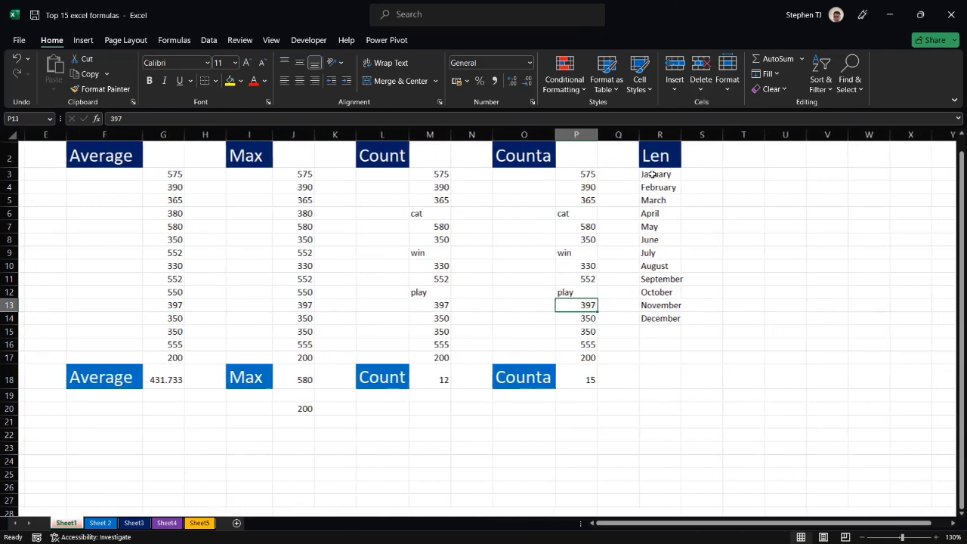
{"action": "scroll", "coordinate": [641, 175], "scroll_direction": "right", "scroll_amount": 1}
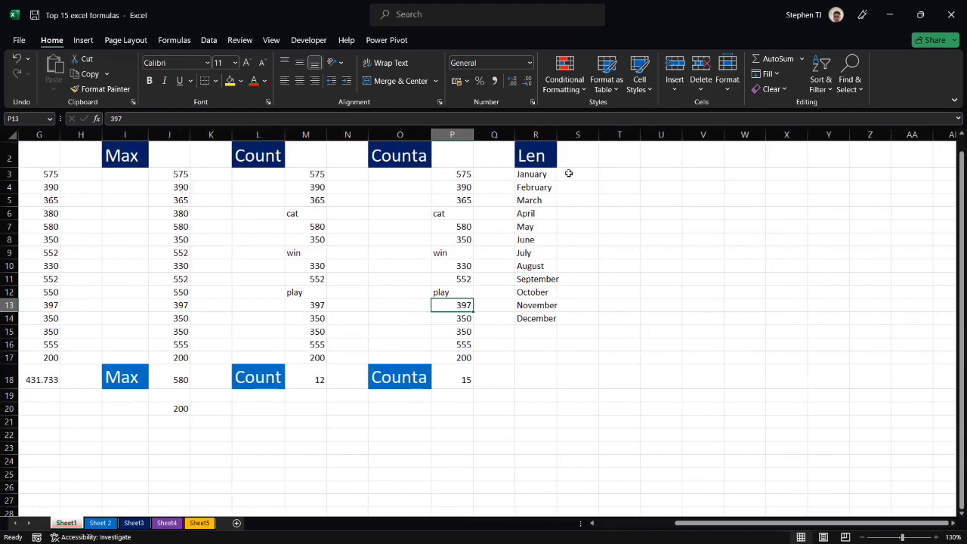
{"action": "left_click", "coordinate": [577, 174]}
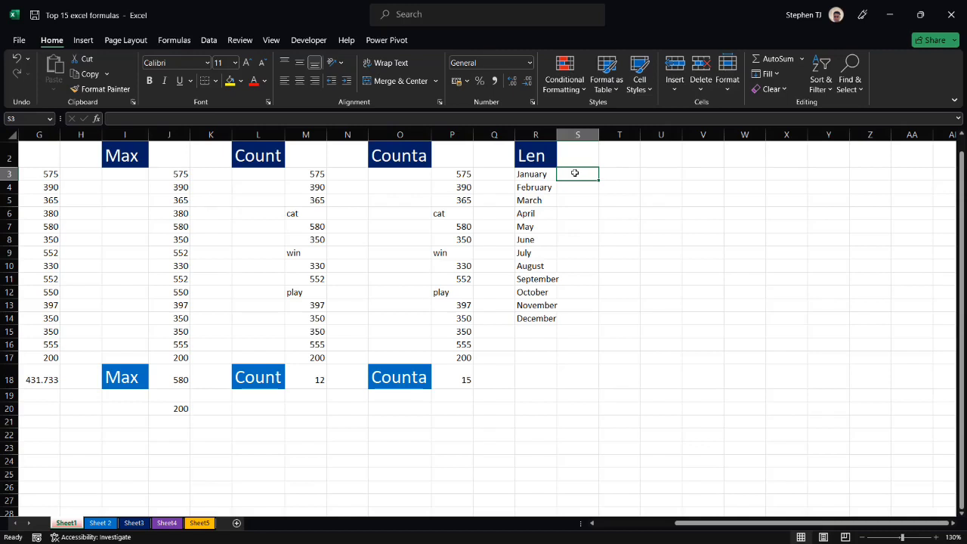
{"action": "type", "text": "=LEN("}
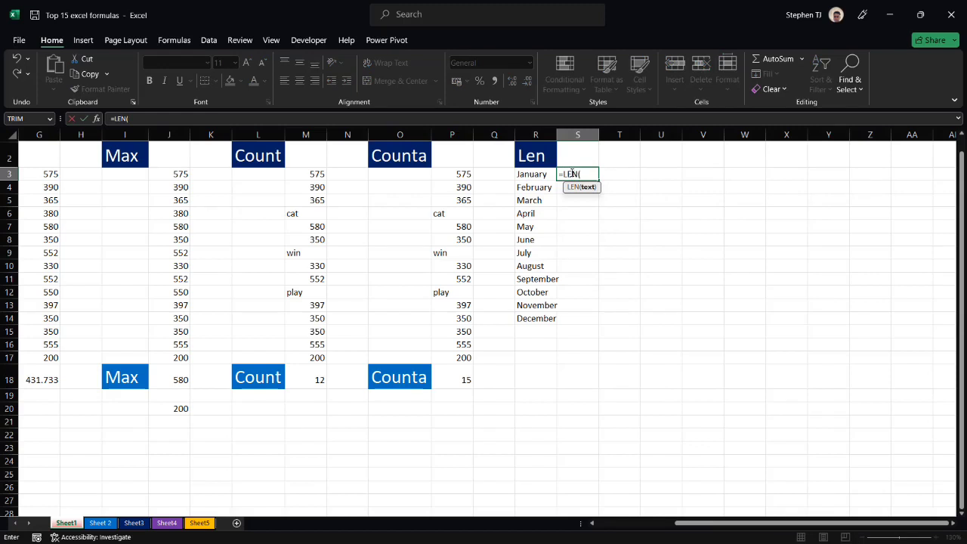
{"action": "left_click", "coordinate": [523, 176]}
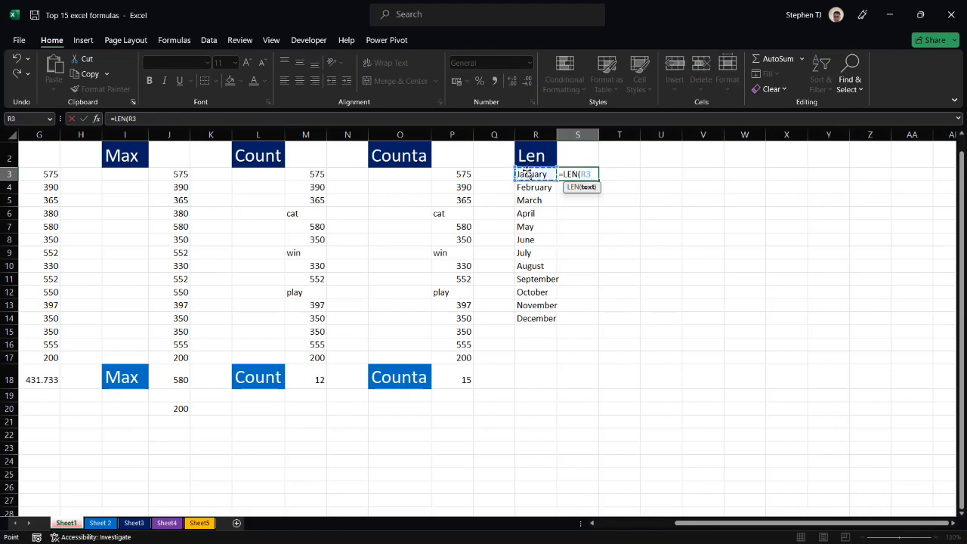
{"action": "type", "text": ")"}
{"action": "key", "text": "Return"}
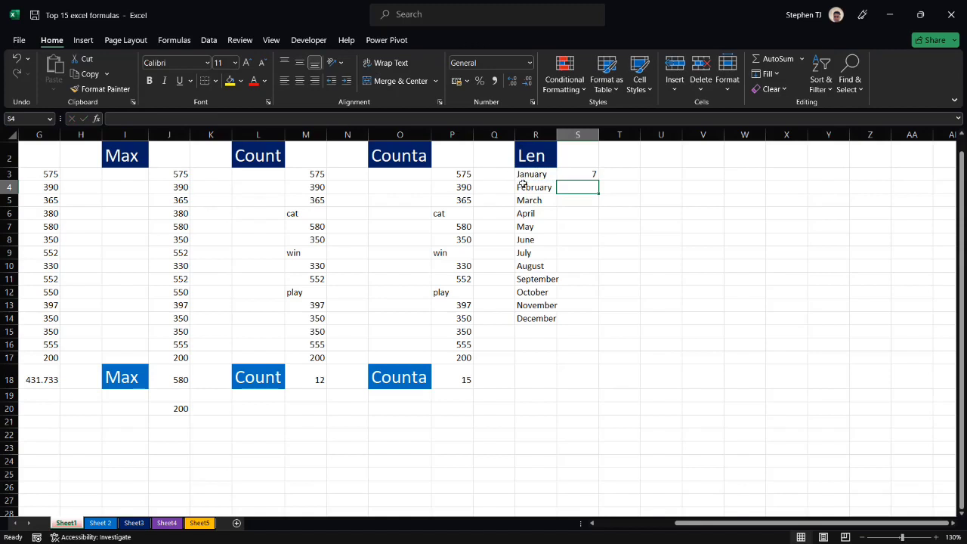
{"action": "left_click", "coordinate": [523, 175]}
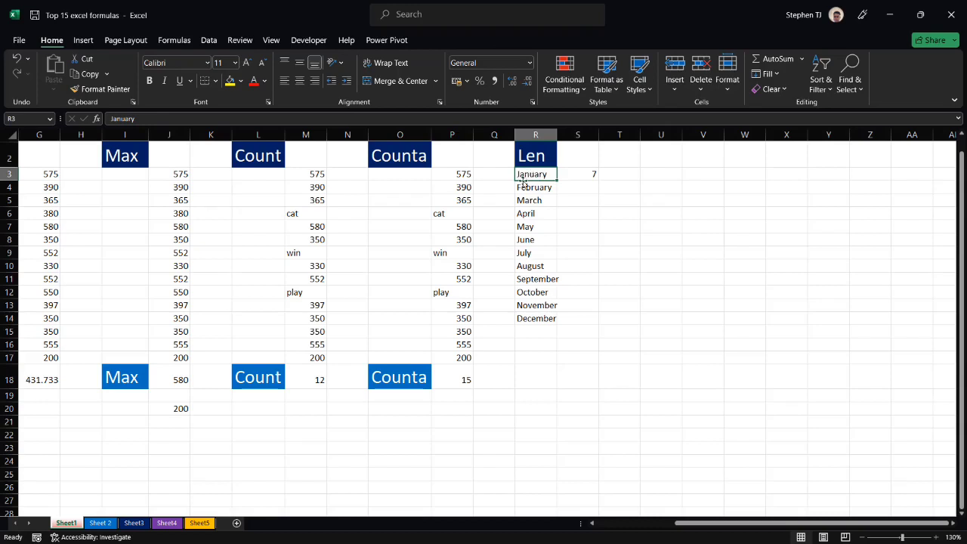
{"action": "double_click", "coordinate": [522, 174]}
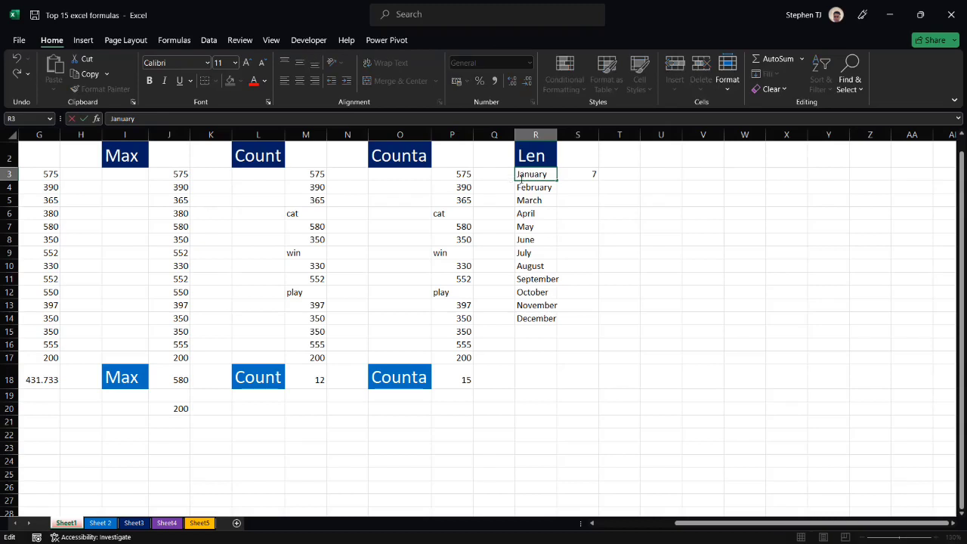
{"action": "left_click_drag", "start_coordinate": [516, 174], "coordinate": [522, 173]}
{"action": "left_click", "coordinate": [526, 174]}
Copy the LEN formula from S3 down through S14 so every month up to December has its character count
{"action": "left_click", "coordinate": [593, 175]}
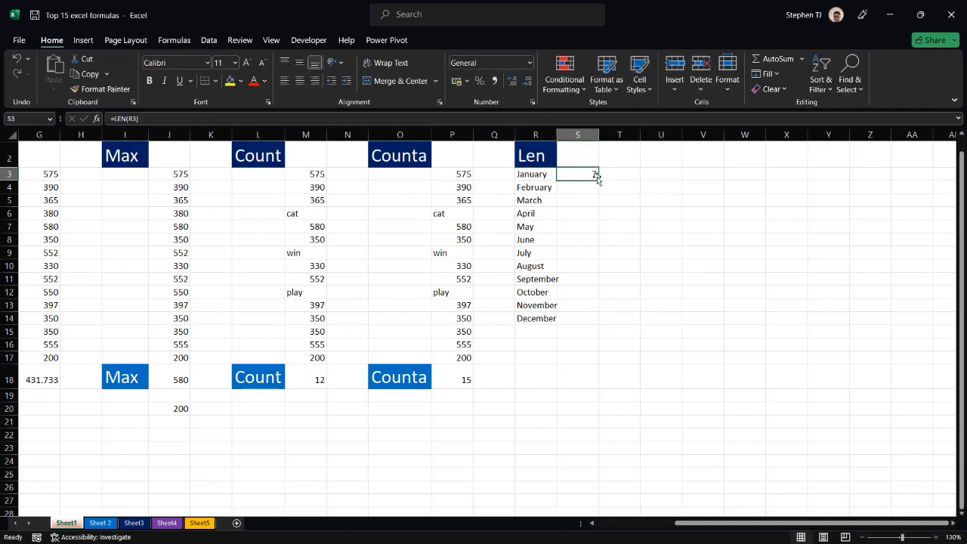
{"action": "left_click_drag", "start_coordinate": [598, 180], "coordinate": [598, 312]}
{"action": "left_click", "coordinate": [605, 317]}
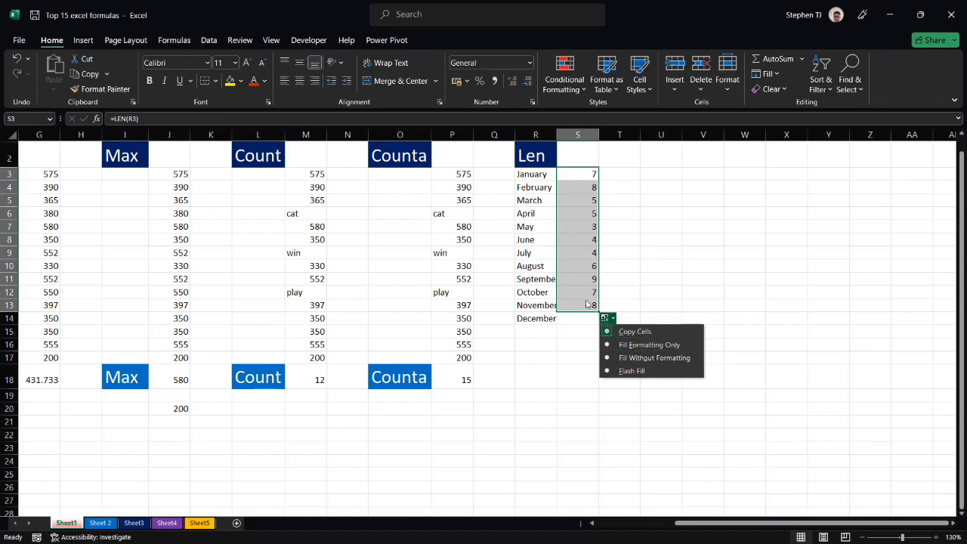
{"action": "left_click", "coordinate": [587, 299]}
{"action": "left_click", "coordinate": [591, 303]}
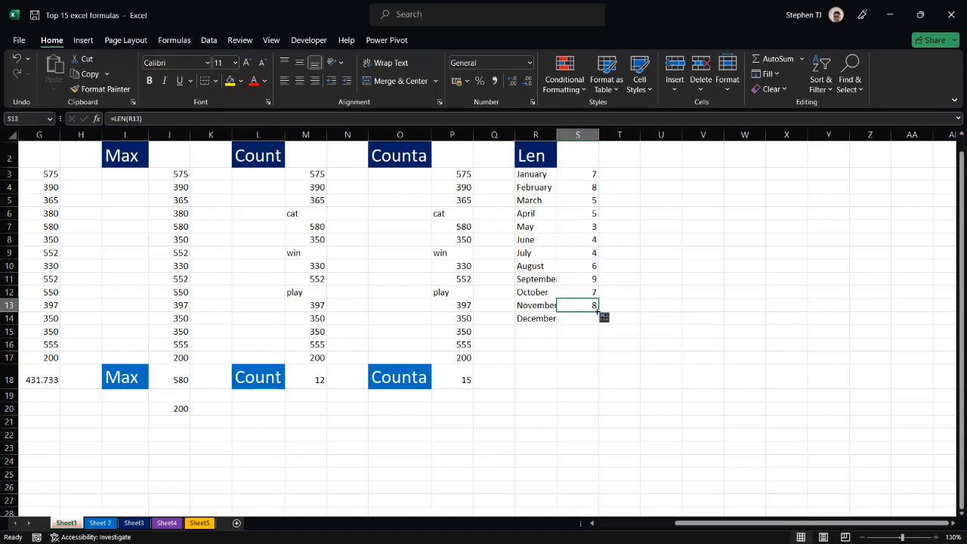
{"action": "left_click_drag", "start_coordinate": [599, 311], "coordinate": [599, 323]}
{"action": "left_click", "coordinate": [630, 310]}
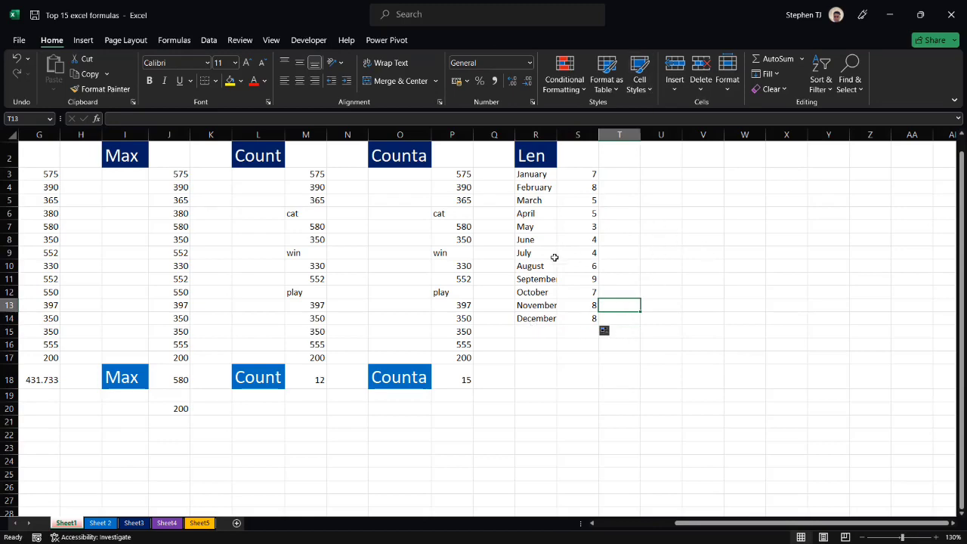
Open Sheet 2 and look over the If section with its pass mark and the Nested ifs section
{"action": "left_click", "coordinate": [100, 523]}
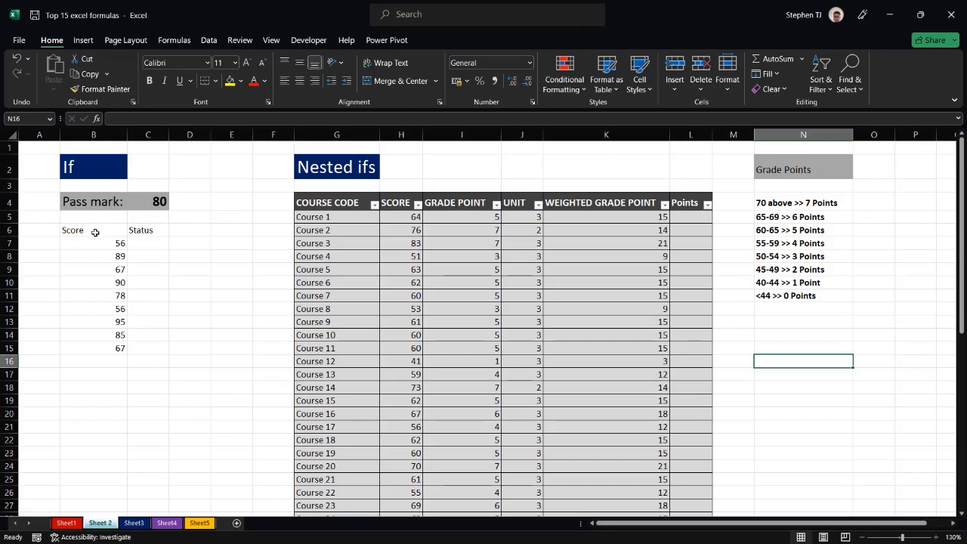
{"action": "left_click", "coordinate": [145, 241]}
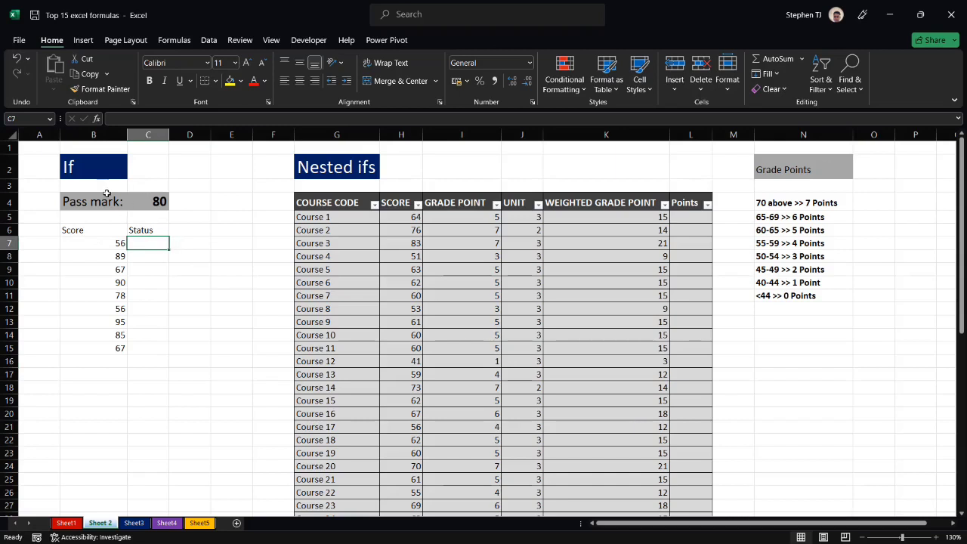
{"action": "left_click", "coordinate": [99, 165]}
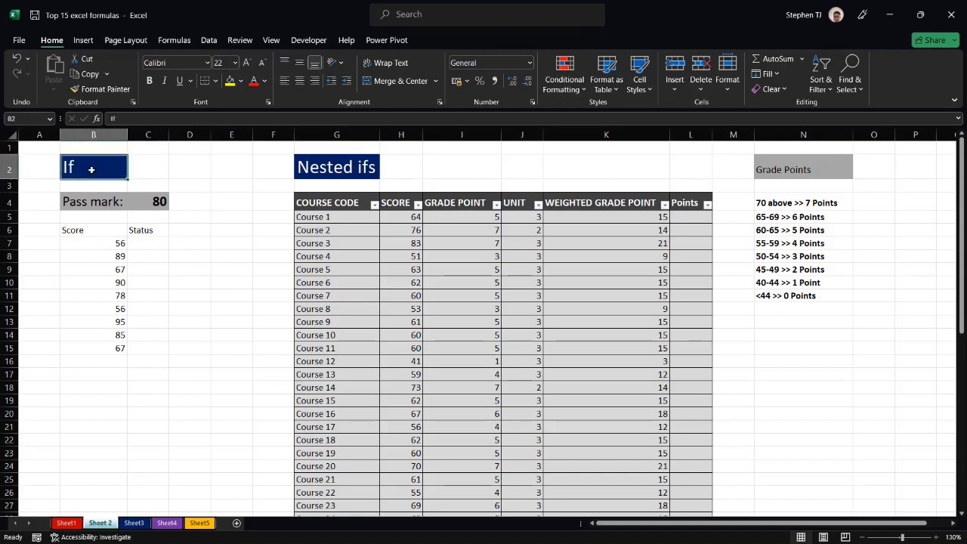
{"action": "left_click", "coordinate": [342, 170]}
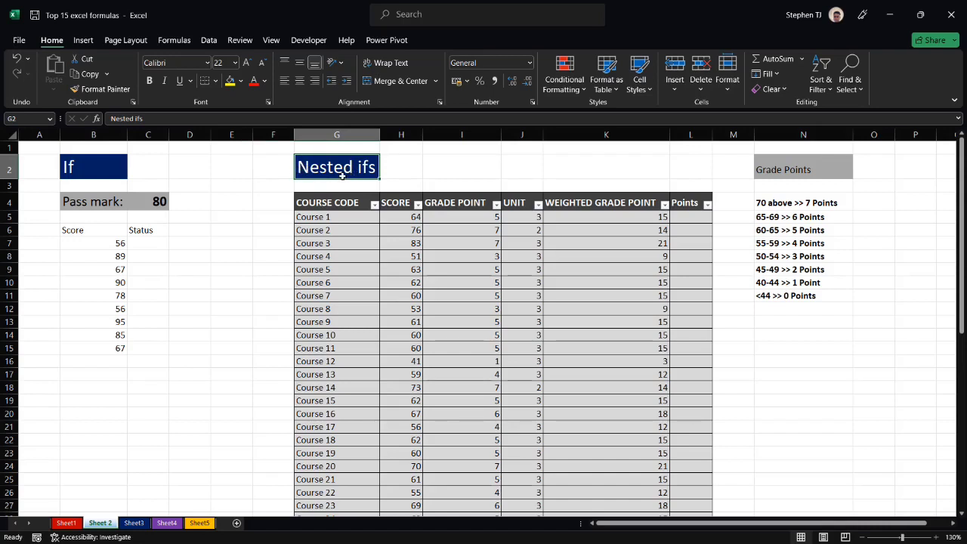
{"action": "left_click", "coordinate": [154, 206]}
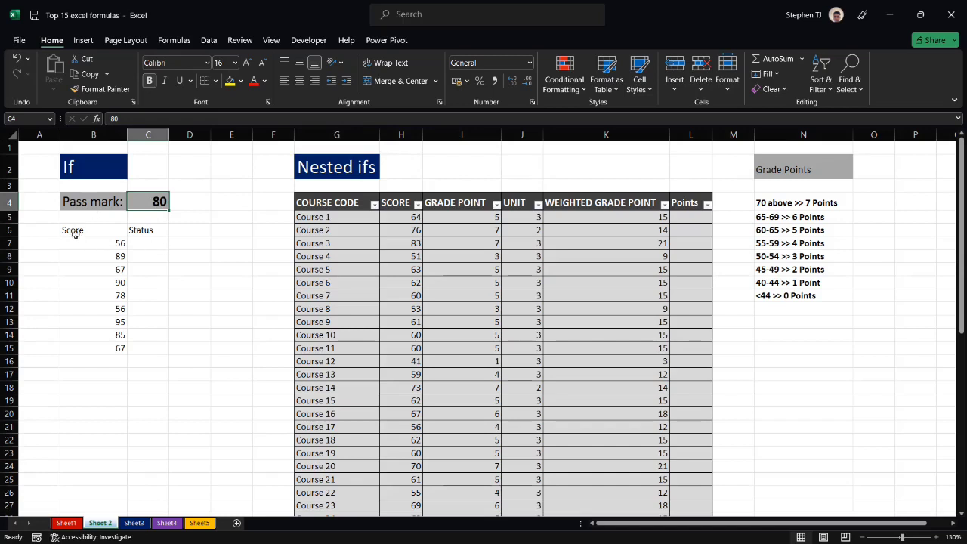
Convert the Score and Status range B6:C15 into a table with a black header style and no banded rows, and widen column C
{"action": "left_click_drag", "start_coordinate": [75, 230], "coordinate": [154, 351]}
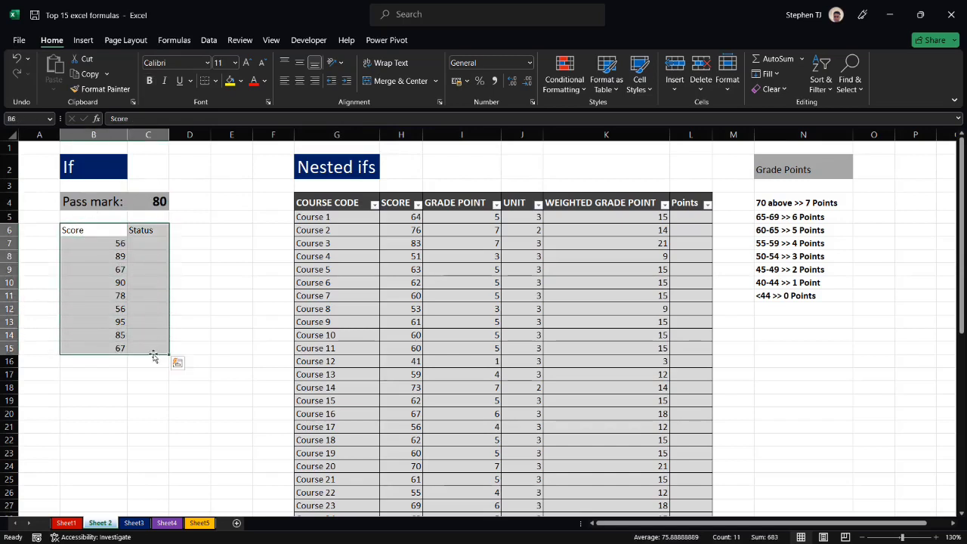
{"action": "key", "text": "ctrl+t"}
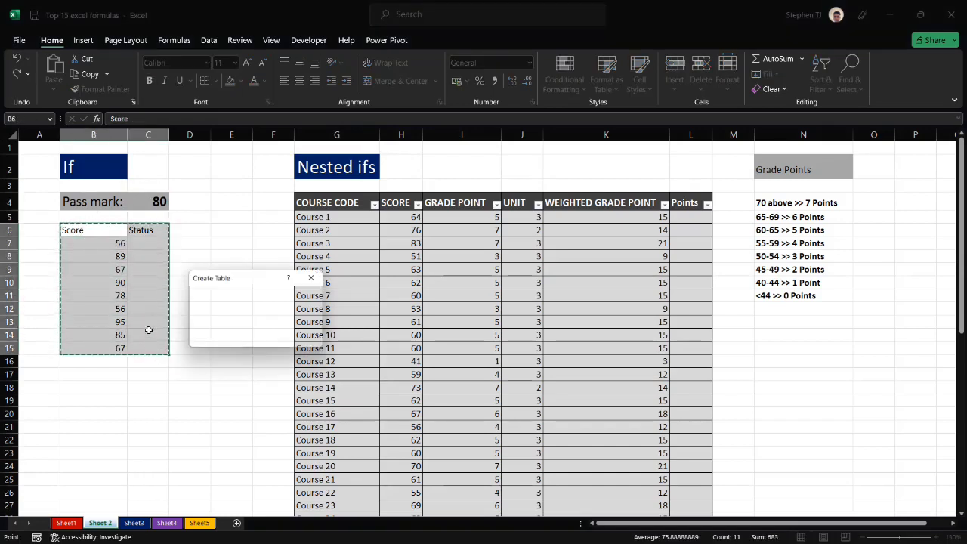
{"action": "left_click", "coordinate": [234, 340]}
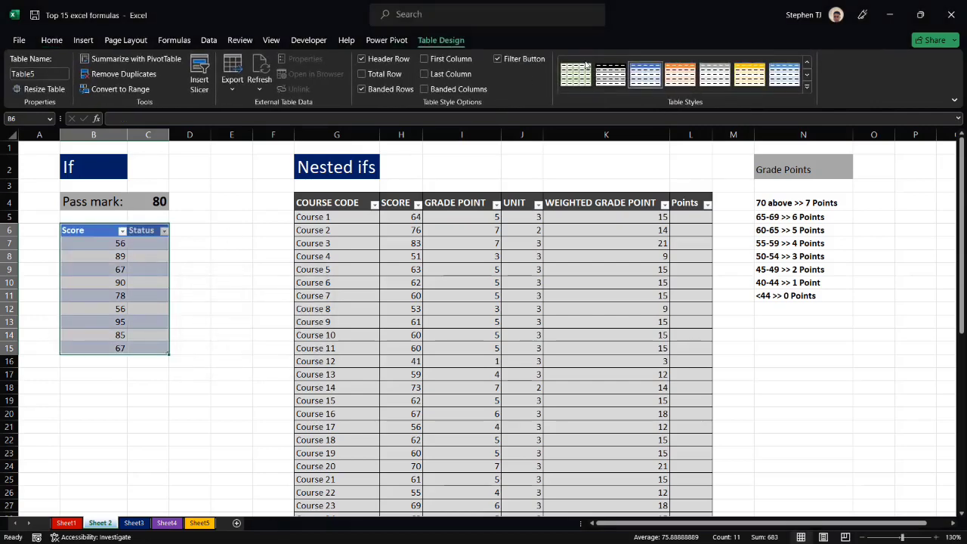
{"action": "left_click", "coordinate": [363, 90]}
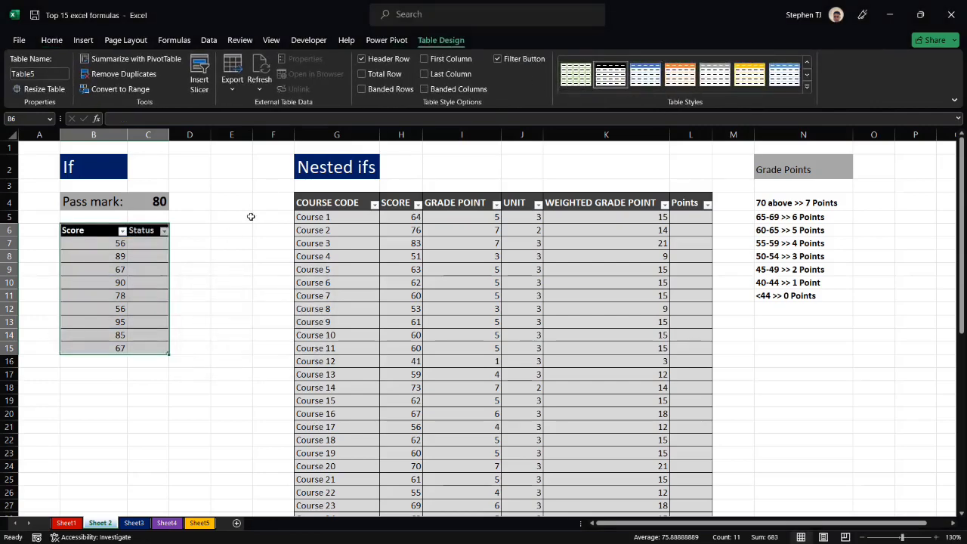
{"action": "left_click", "coordinate": [231, 255]}
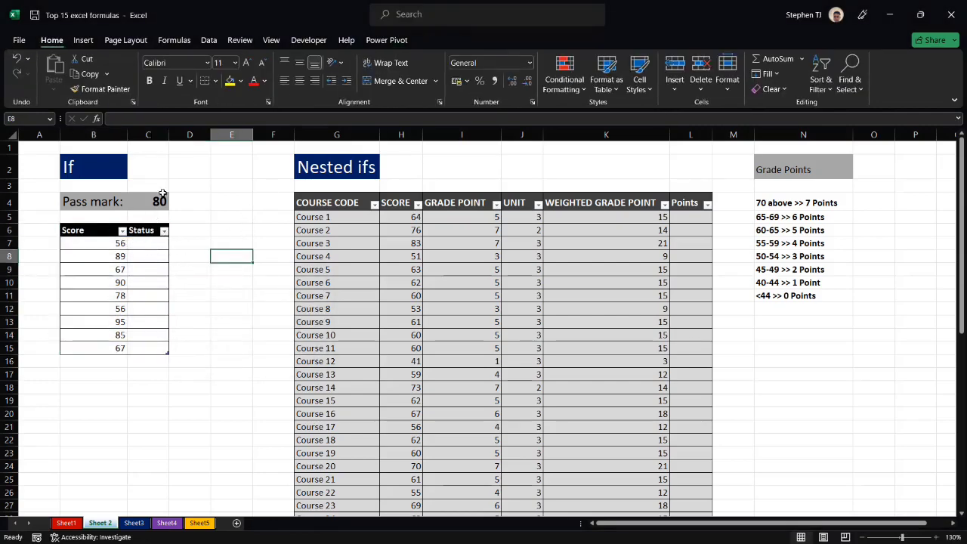
{"action": "left_click_drag", "start_coordinate": [168, 139], "coordinate": [194, 140]}
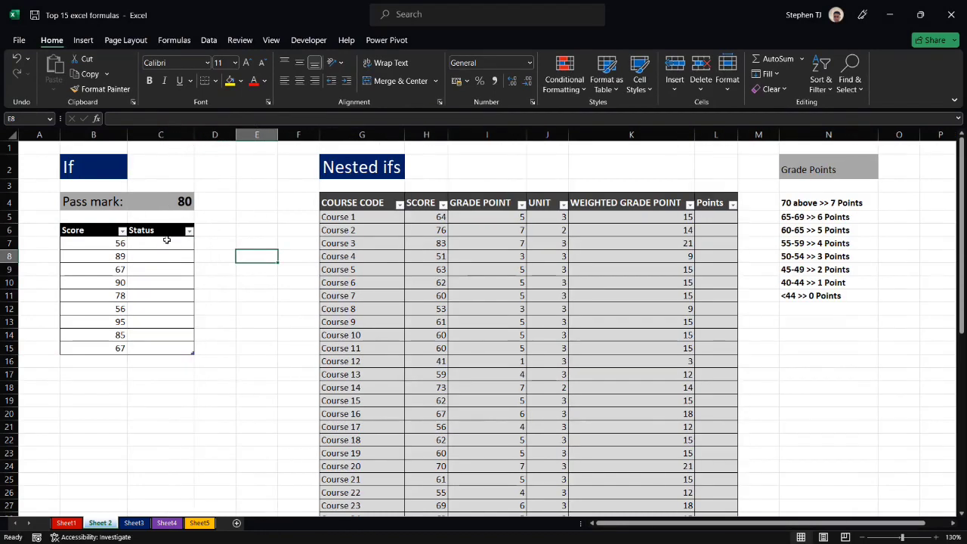
{"action": "left_click", "coordinate": [117, 243]}
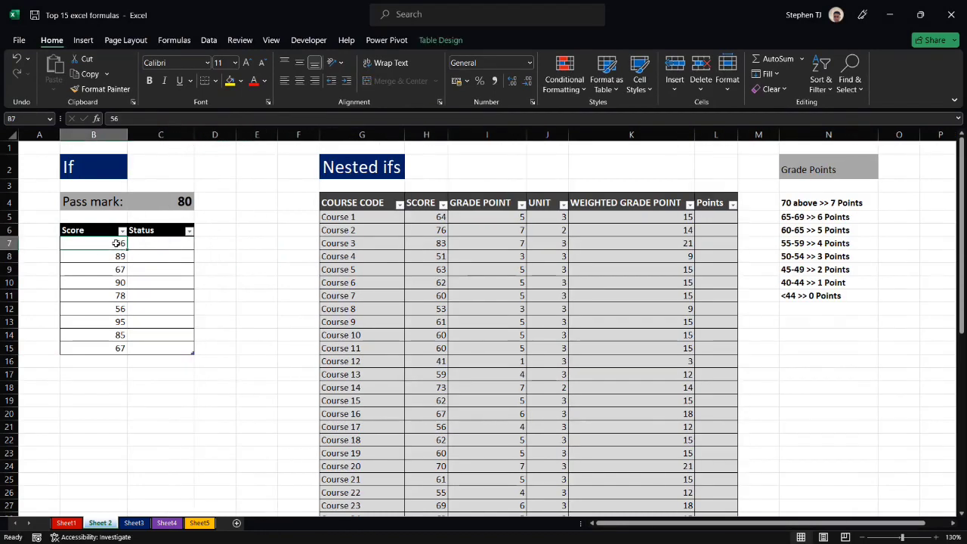
{"action": "left_click", "coordinate": [177, 205]}
{"action": "left_click", "coordinate": [110, 245]}
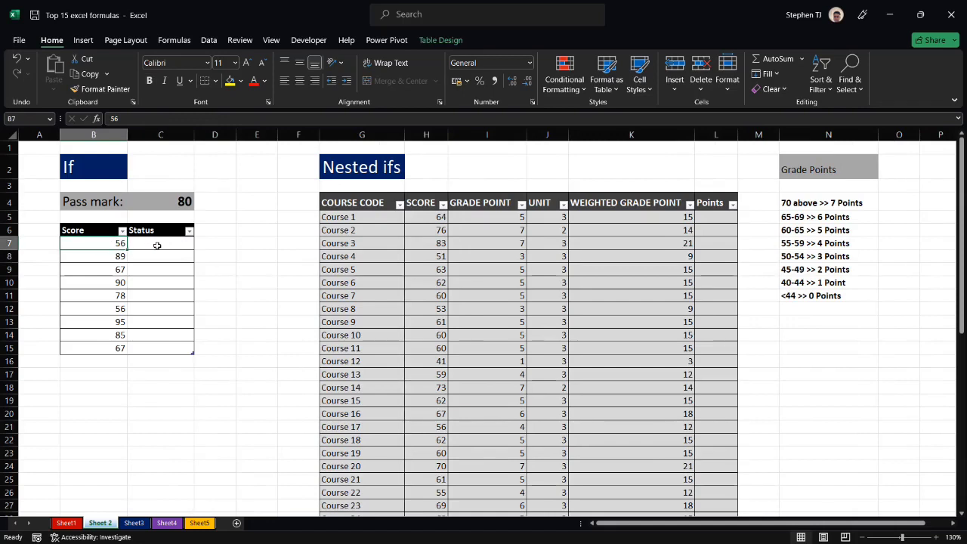
{"action": "left_click", "coordinate": [158, 244]}
{"action": "type", "text": "=if"}
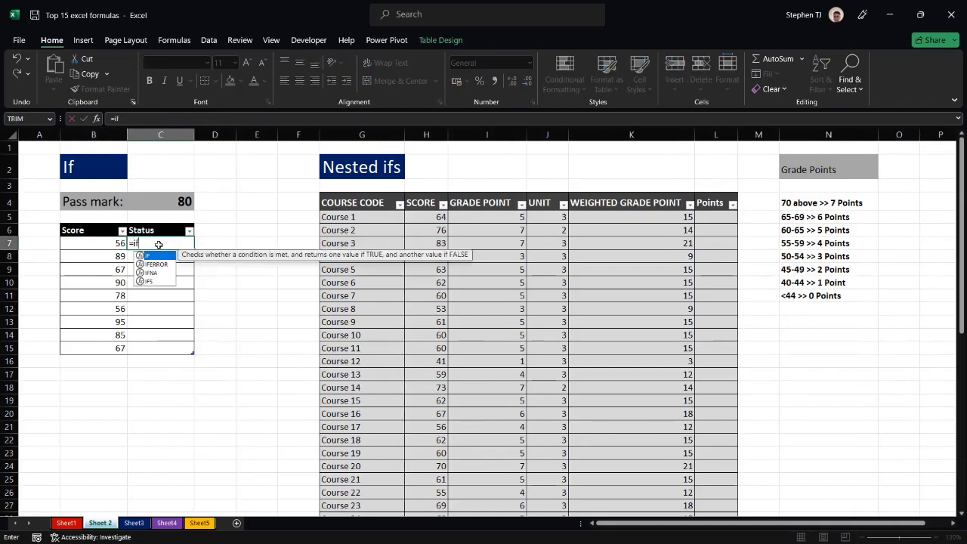
{"action": "key", "text": "Tab"}
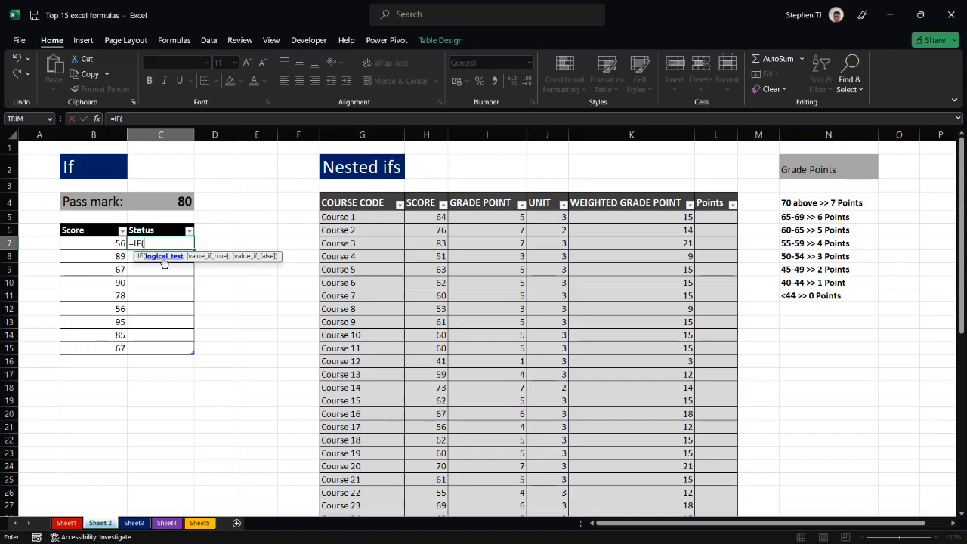
{"action": "left_click", "coordinate": [108, 244]}
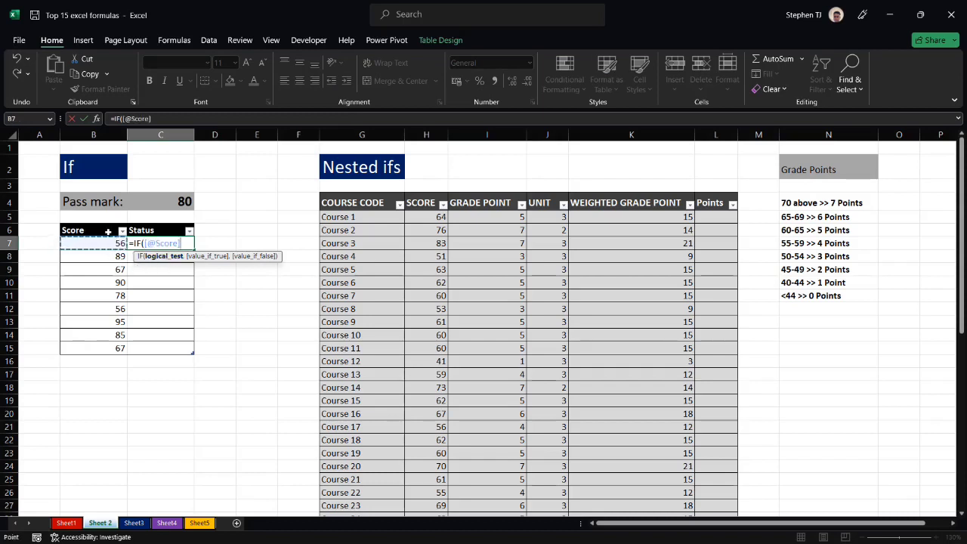
{"action": "type", "text": ">="}
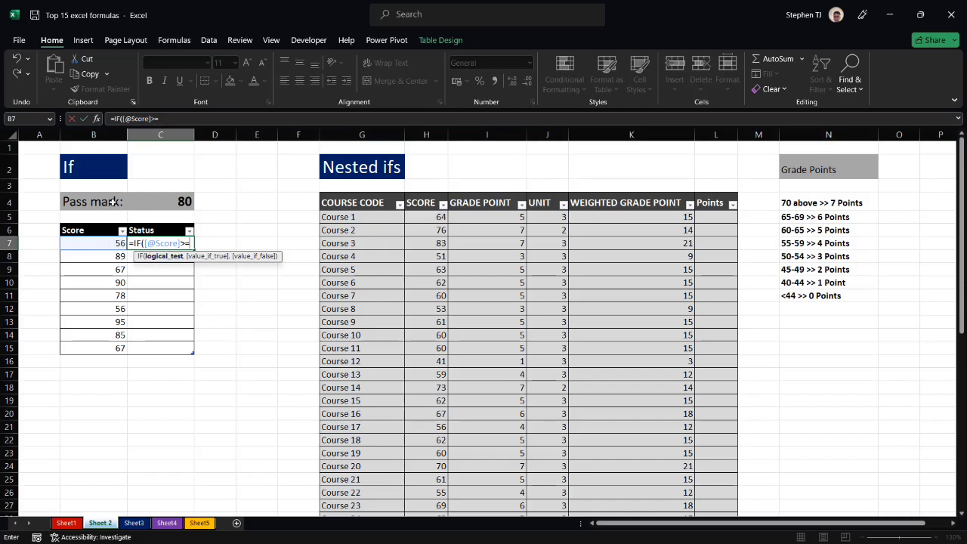
{"action": "left_click", "coordinate": [171, 203]}
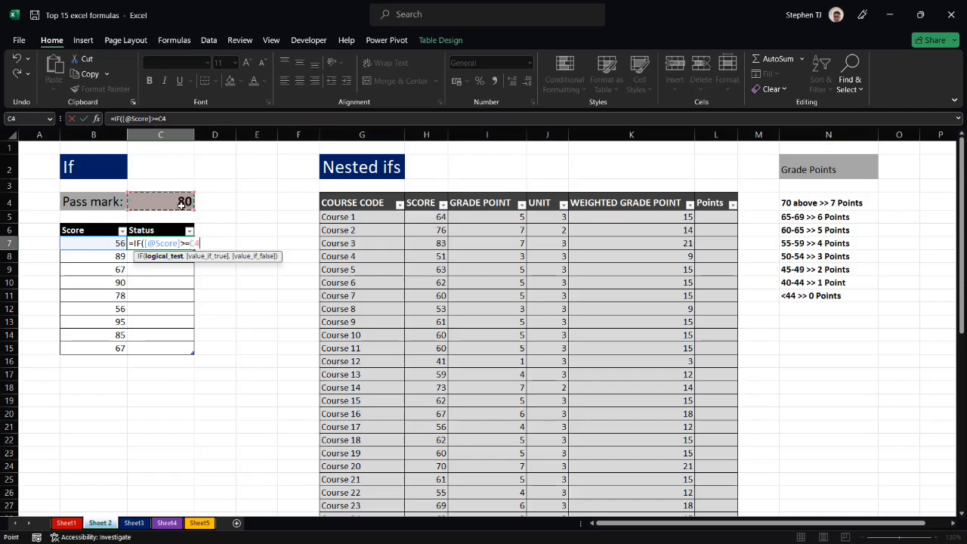
{"action": "left_click", "coordinate": [190, 242]}
{"action": "type", "text": "$C$"}
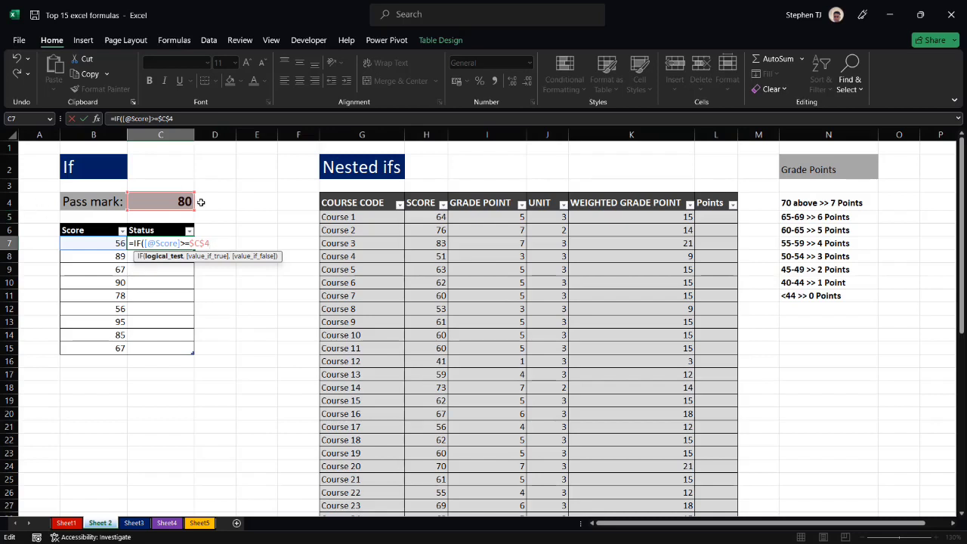
Complete the C7 formula to return "Passed" when the test is true and "Failed" when false, and enter it for the Status column
{"action": "type", "text": ","}
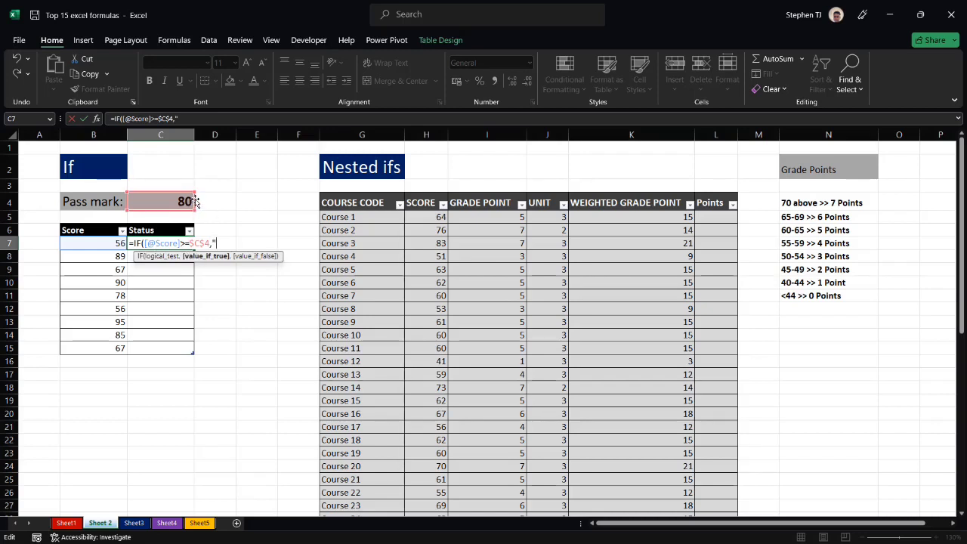
{"action": "type", "text": "\"Passed\",\"Failed"}
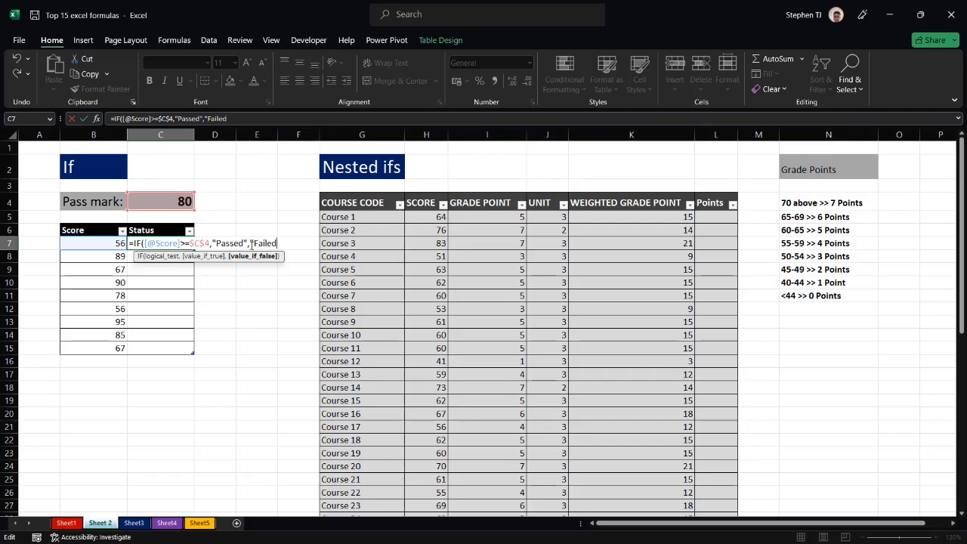
{"action": "type", "text": ")"}
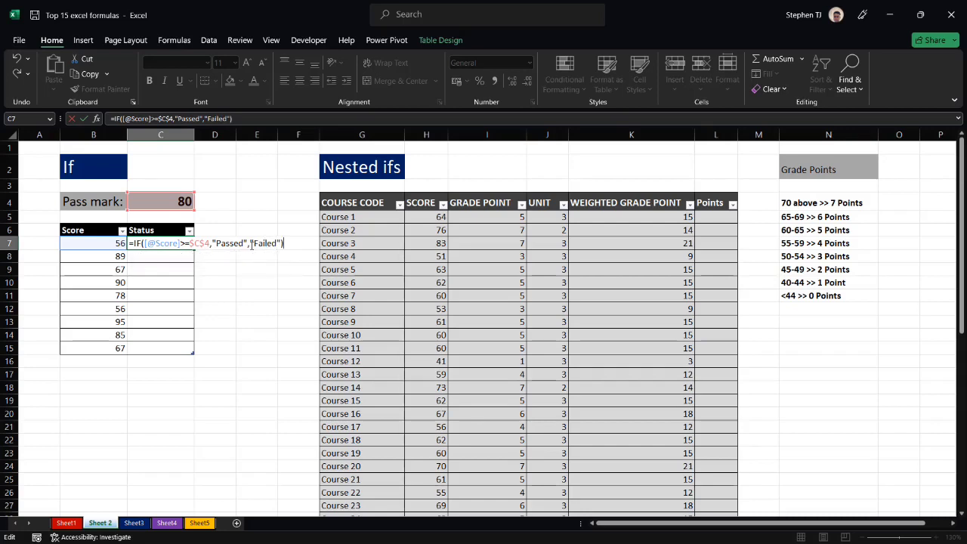
{"action": "key", "text": "Return"}
{"action": "left_click", "coordinate": [254, 309]}
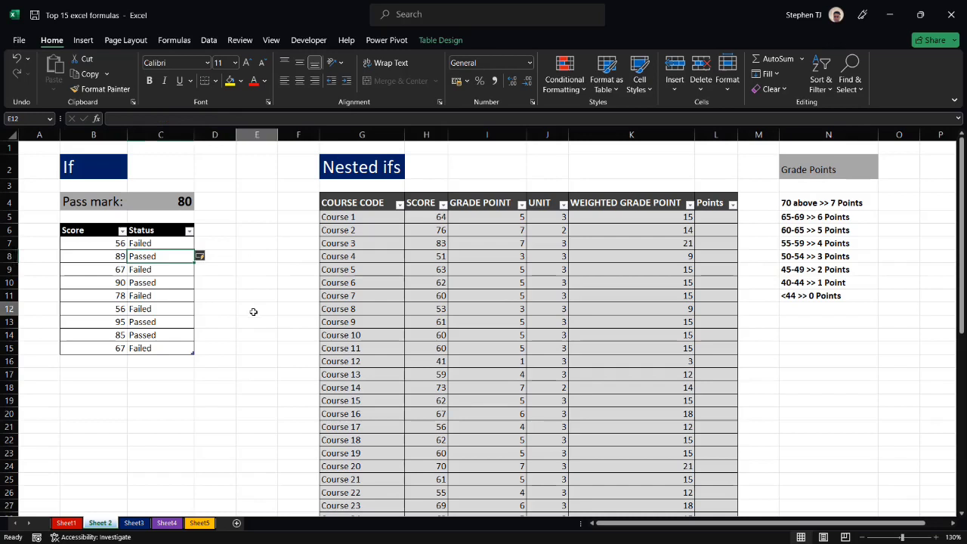
Check the Status results in C7:C15 against each score and the pass mark
{"action": "left_click", "coordinate": [143, 244]}
{"action": "left_click", "coordinate": [151, 257]}
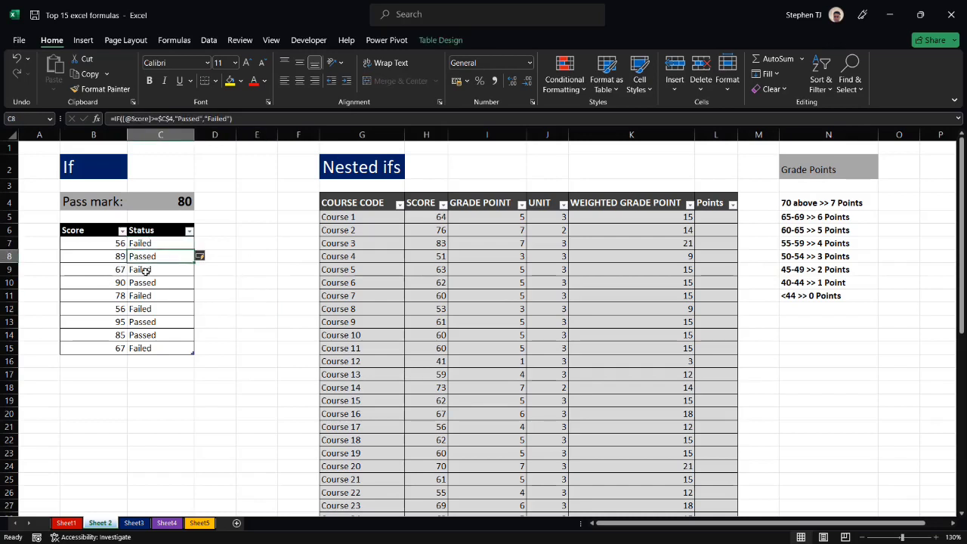
{"action": "left_click", "coordinate": [145, 270]}
{"action": "left_click", "coordinate": [142, 283]}
{"action": "left_click", "coordinate": [150, 296]}
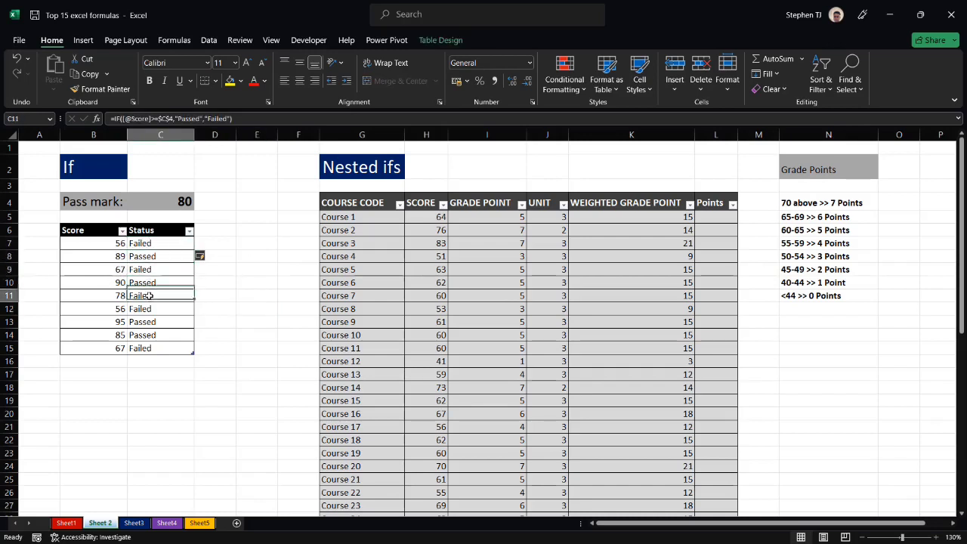
{"action": "left_click", "coordinate": [153, 309]}
{"action": "left_click", "coordinate": [152, 322]}
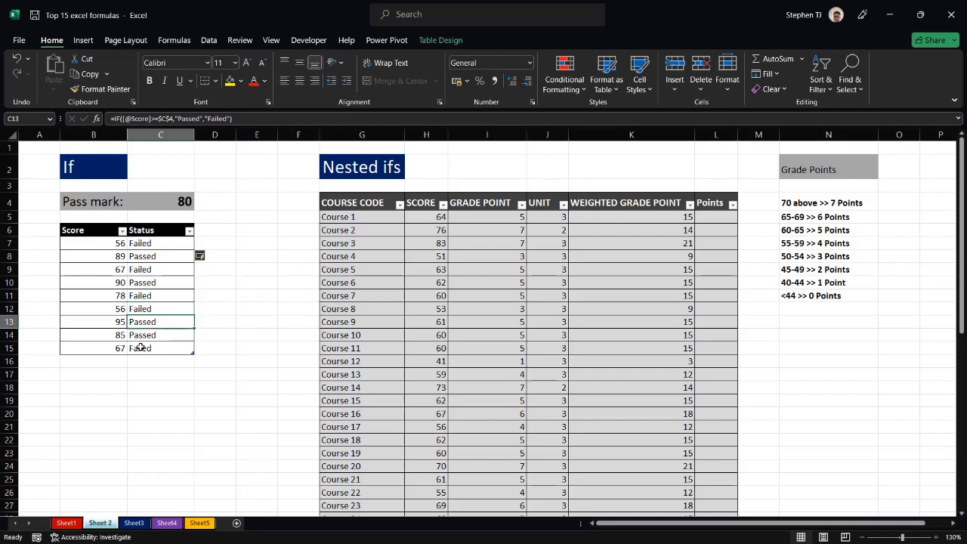
{"action": "left_click", "coordinate": [160, 349]}
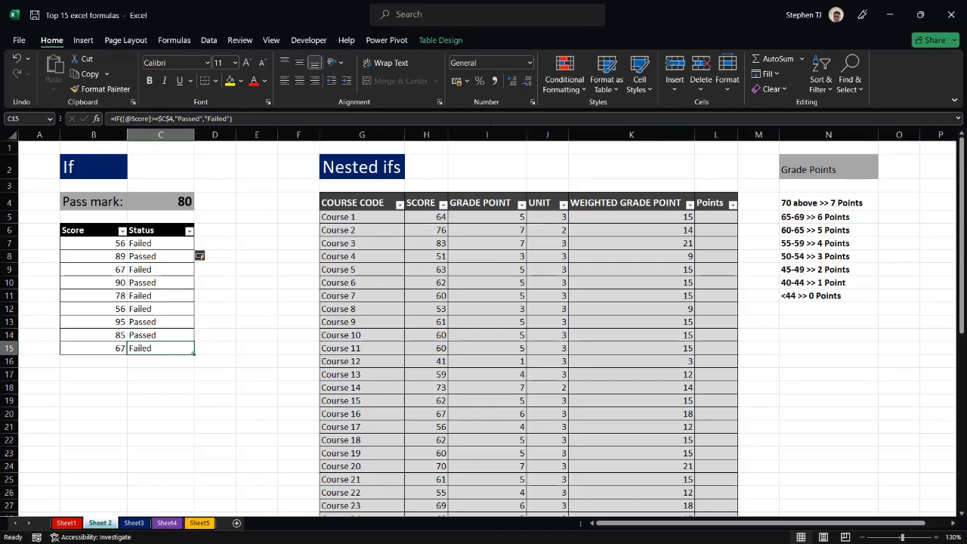
Delete the Grade Point column I from the Nested ifs table
{"action": "left_click", "coordinate": [489, 135]}
{"action": "right_click", "coordinate": [490, 135]}
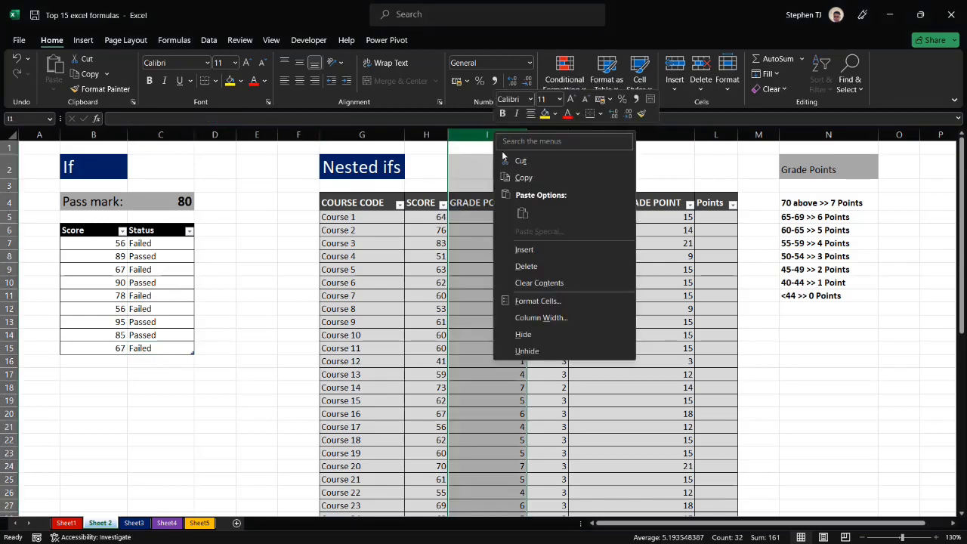
{"action": "left_click", "coordinate": [526, 266]}
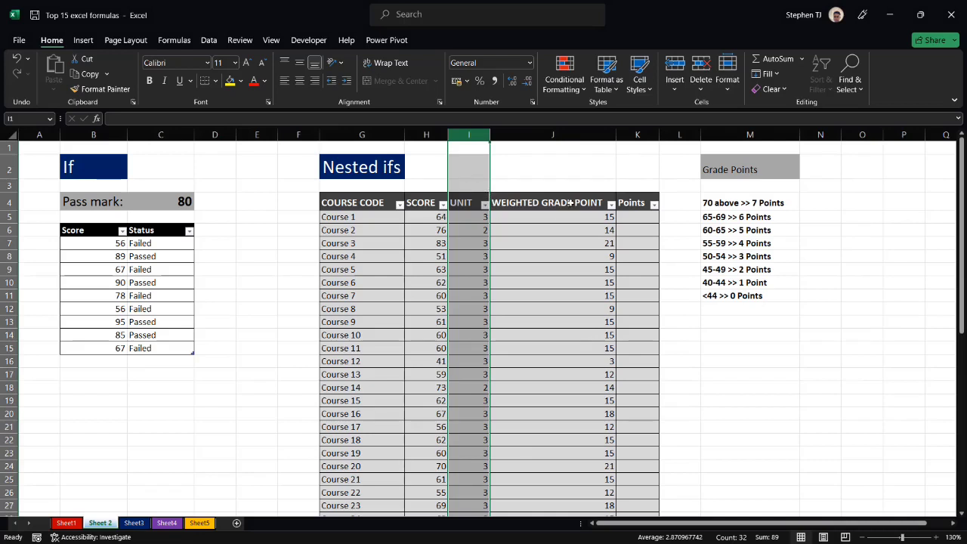
{"action": "left_click", "coordinate": [540, 224]}
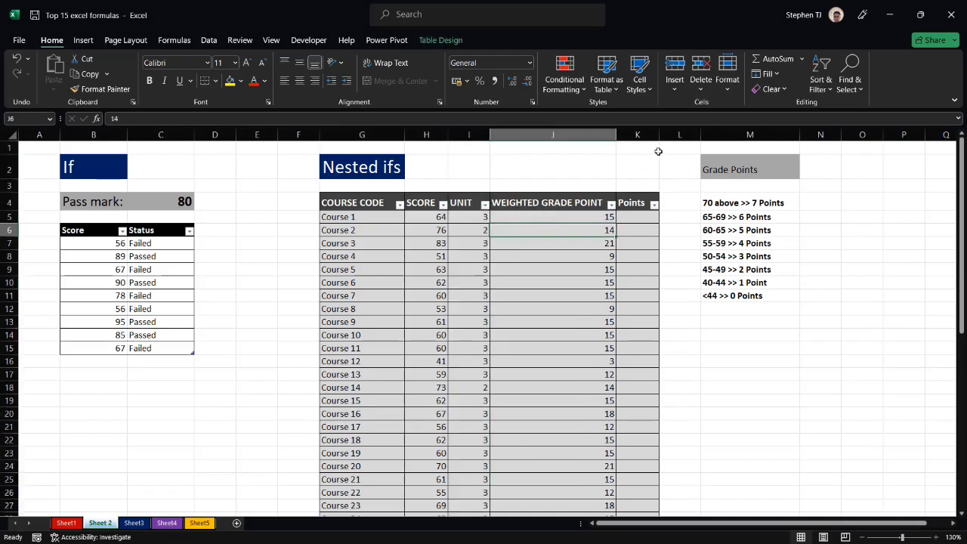
Widen the Points column K and move the grade point scale from M4:M11 down to M15:M22
{"action": "left_click_drag", "start_coordinate": [659, 137], "coordinate": [703, 143]}
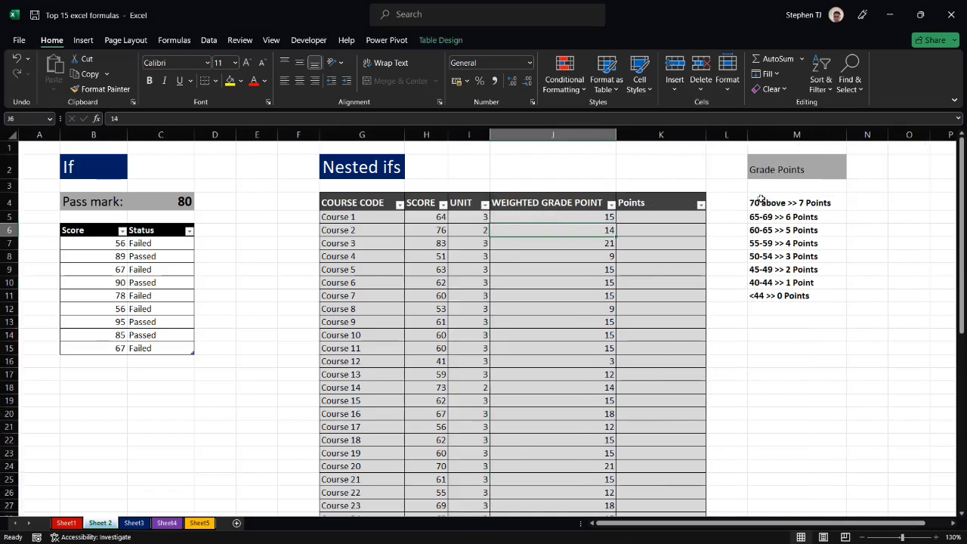
{"action": "left_click_drag", "start_coordinate": [759, 201], "coordinate": [763, 345]}
{"action": "left_click", "coordinate": [774, 294]}
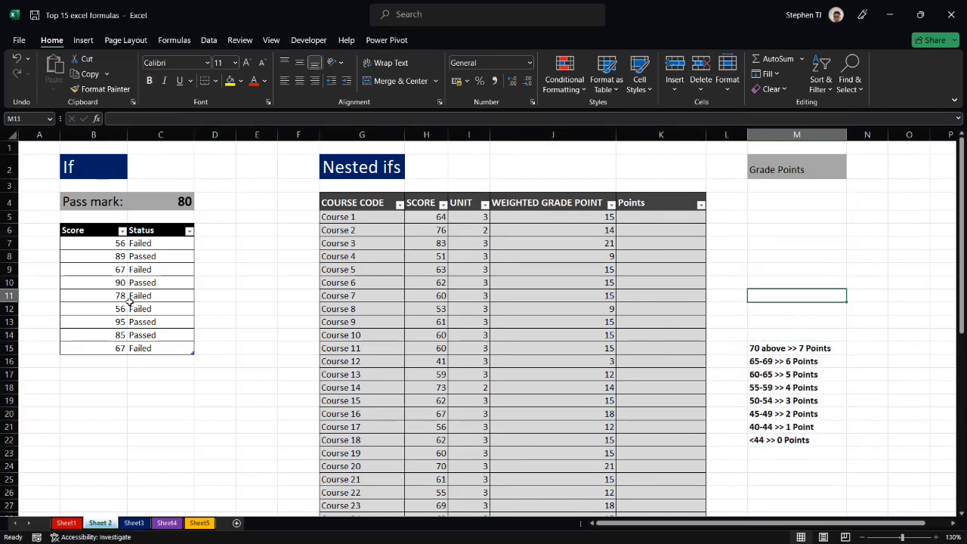
{"action": "left_click", "coordinate": [162, 245]}
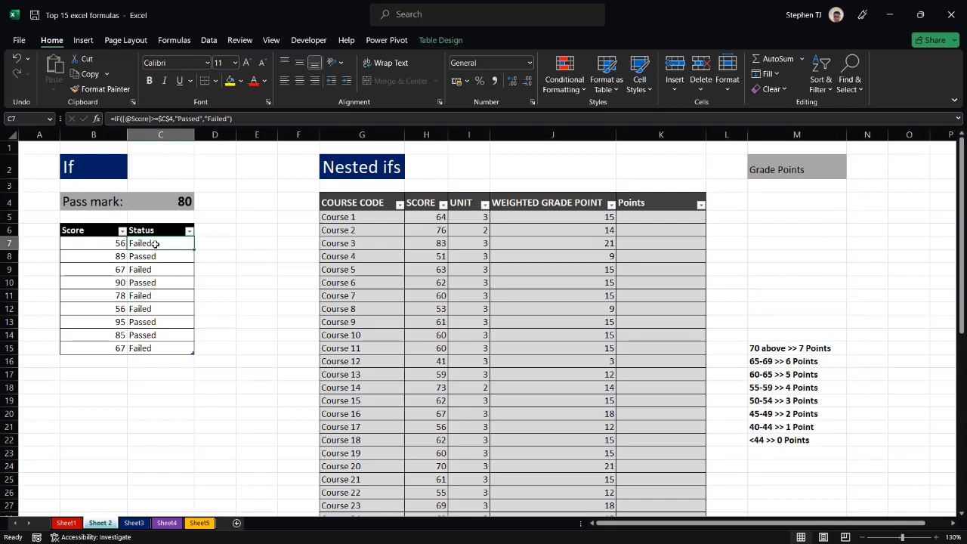
{"action": "left_click", "coordinate": [123, 244]}
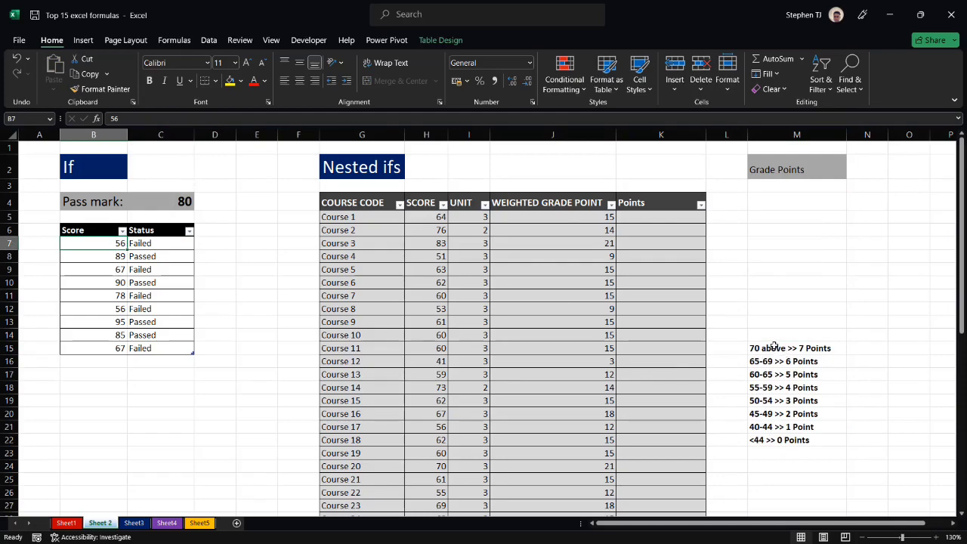
{"action": "scroll", "coordinate": [761, 328], "scroll_direction": "down", "scroll_amount": 1}
{"action": "scroll", "coordinate": [542, 326], "scroll_direction": "up", "scroll_amount": 1}
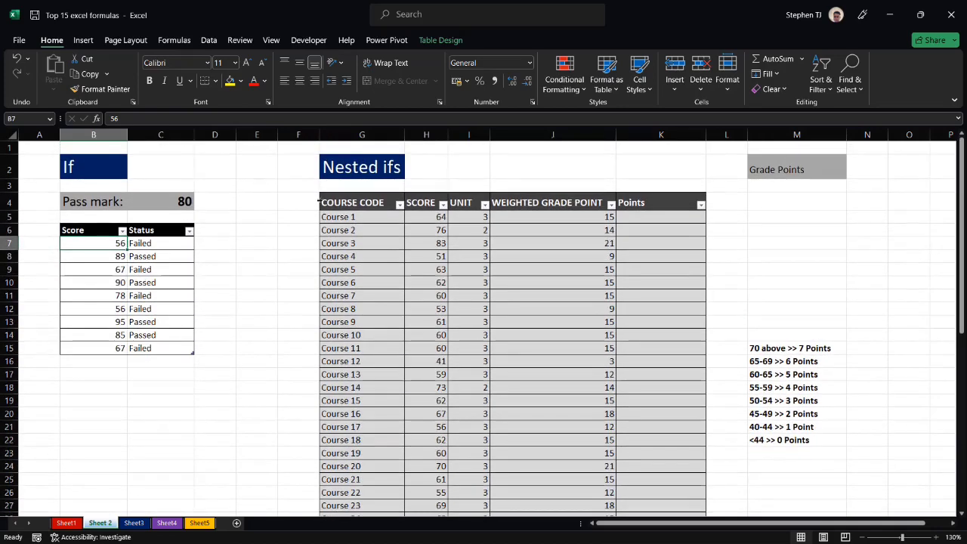
Examine the Nested ifs table's score, unit and points columns alongside the grade point scale in M15:M22
{"action": "left_click", "coordinate": [319, 201]}
{"action": "left_click", "coordinate": [418, 224]}
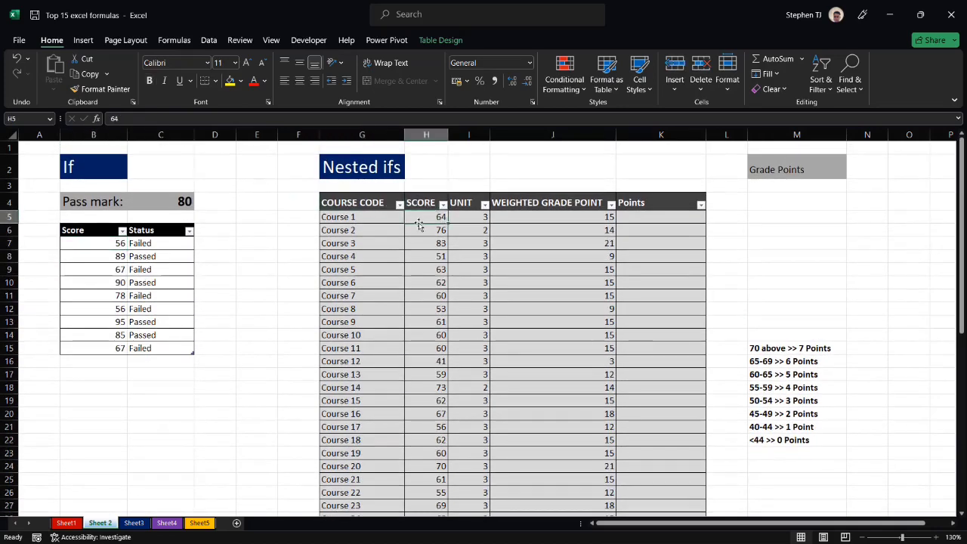
{"action": "left_click", "coordinate": [462, 218]}
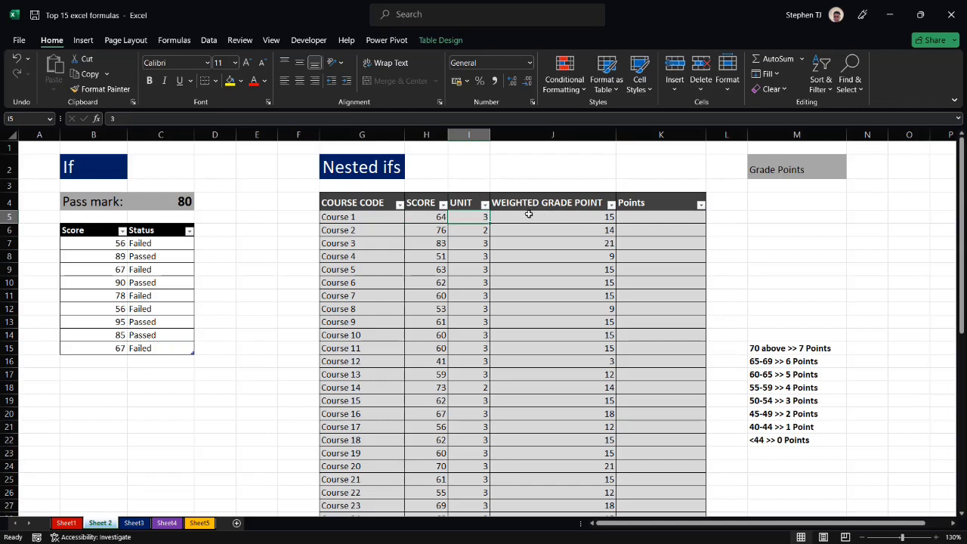
{"action": "left_click", "coordinate": [638, 218]}
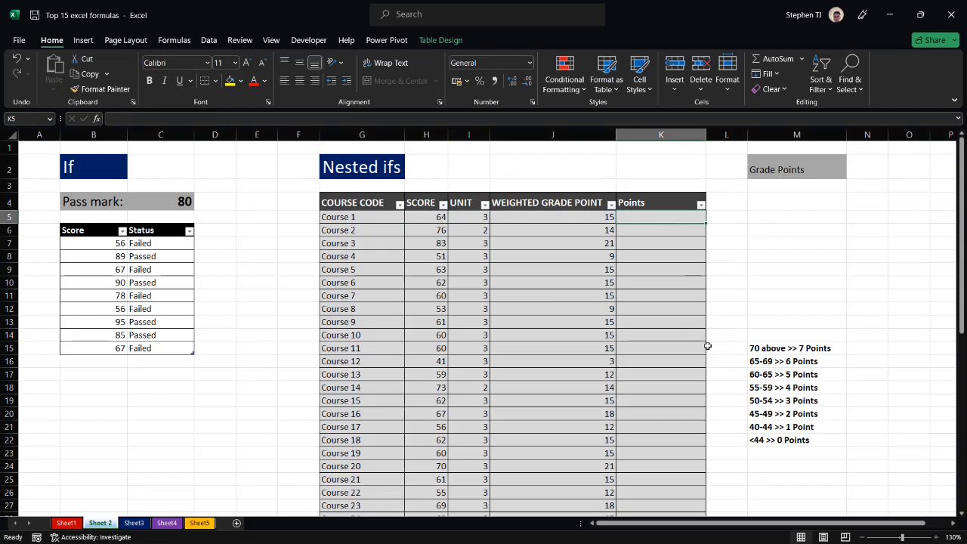
{"action": "left_click_drag", "start_coordinate": [435, 218], "coordinate": [441, 323]}
{"action": "scroll", "coordinate": [712, 287], "scroll_direction": "down", "scroll_amount": 1}
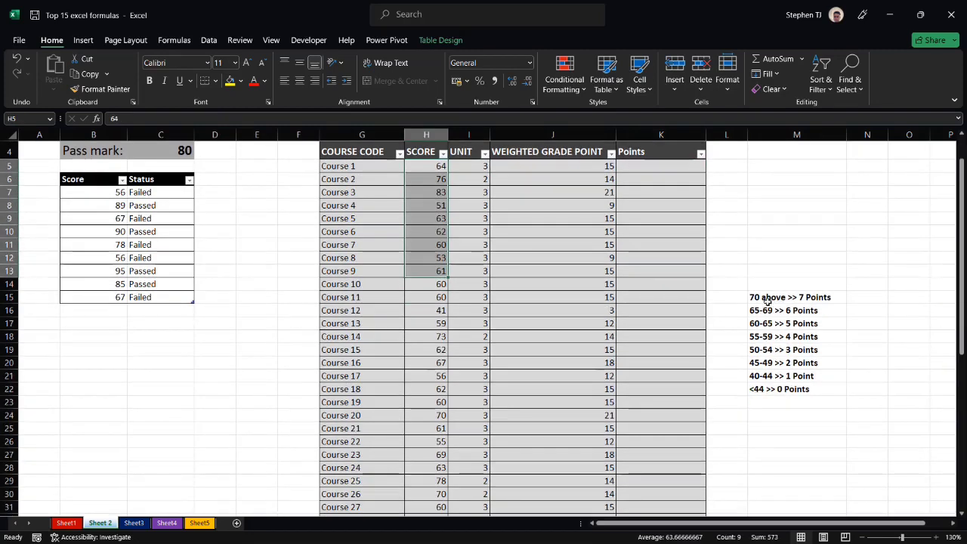
{"action": "left_click_drag", "start_coordinate": [764, 297], "coordinate": [782, 388]}
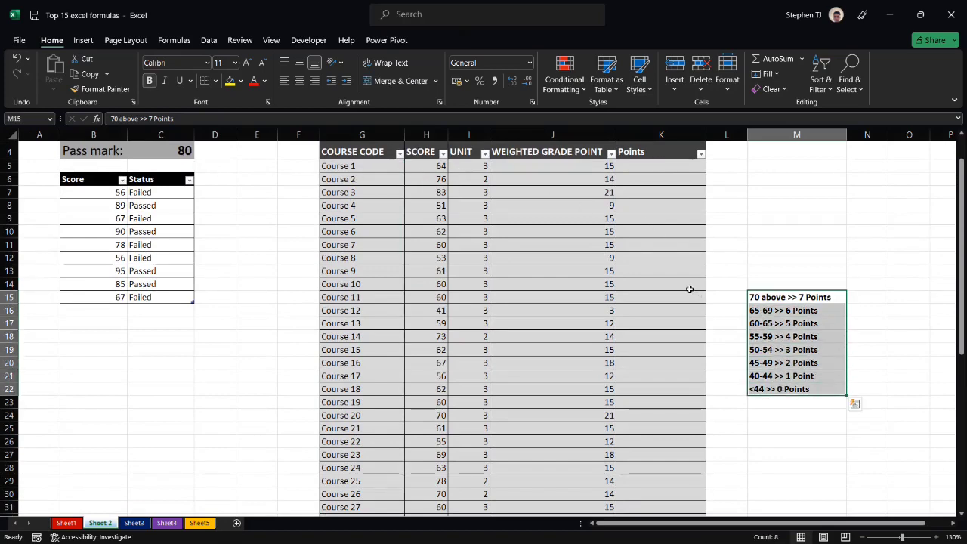
{"action": "scroll", "coordinate": [689, 287], "scroll_direction": "up", "scroll_amount": 1}
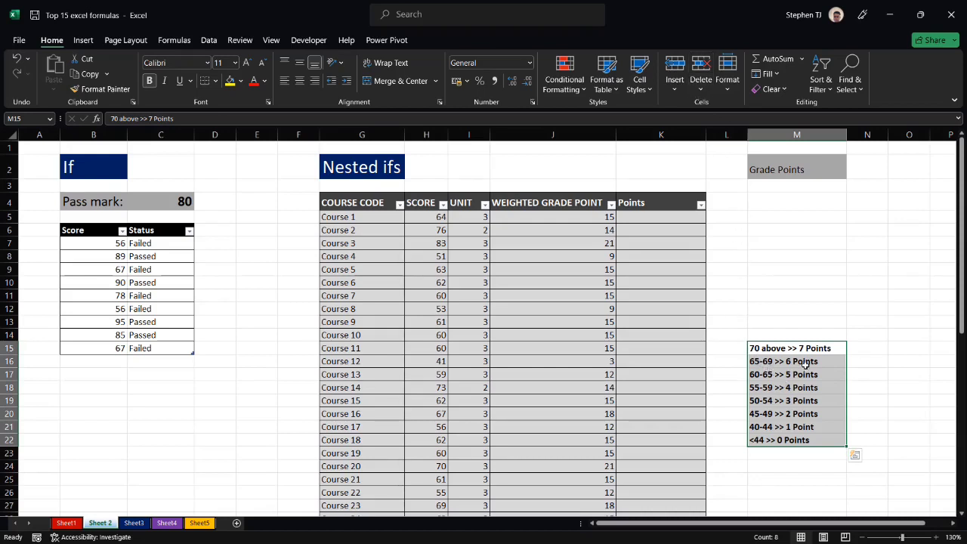
{"action": "left_click", "coordinate": [754, 374]}
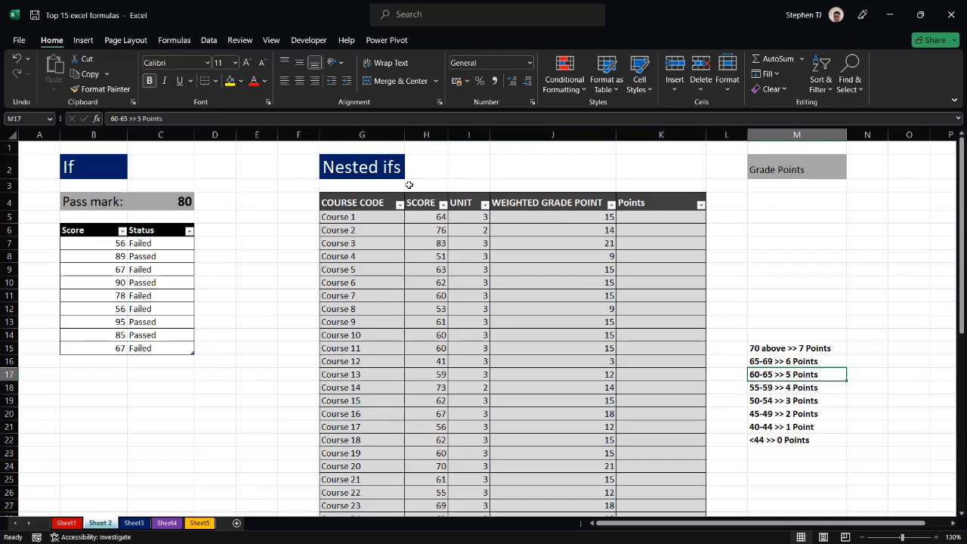
{"action": "double_click", "coordinate": [324, 167]}
{"action": "double_click", "coordinate": [324, 167]}
{"action": "left_click_drag", "start_coordinate": [360, 165], "coordinate": [394, 167]}
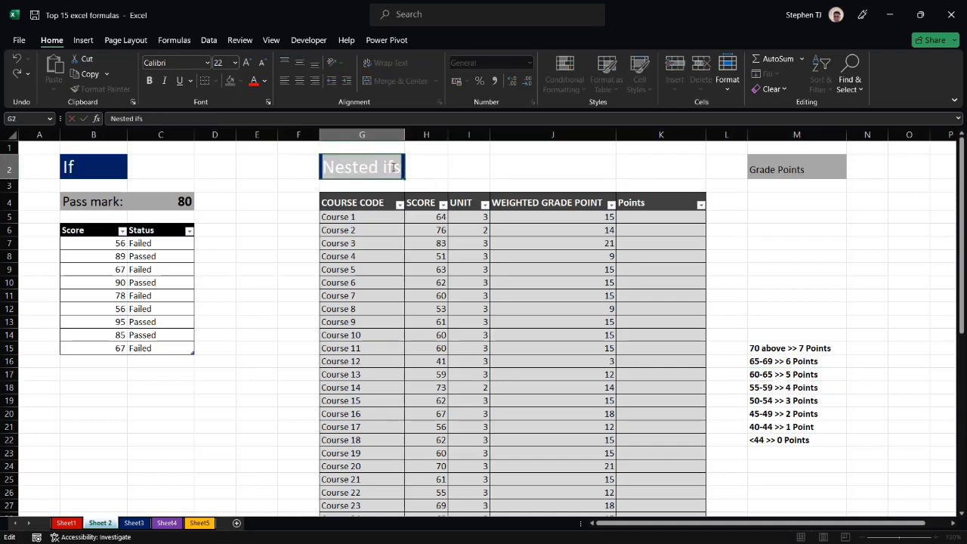
{"action": "left_click", "coordinate": [464, 119]}
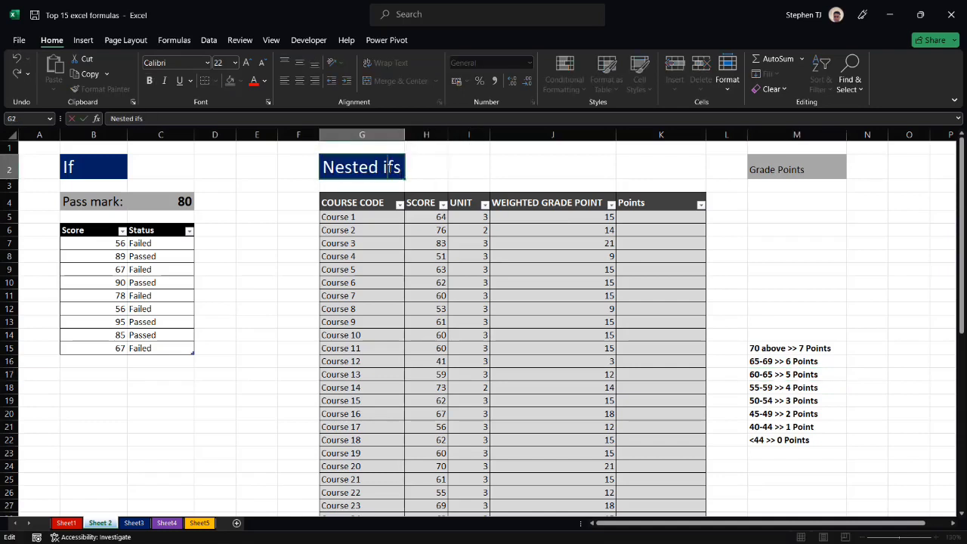
Start an IF formula in K5 of the Points column that returns 7 when the row's SCORE is at least 70
{"action": "left_click", "coordinate": [636, 221]}
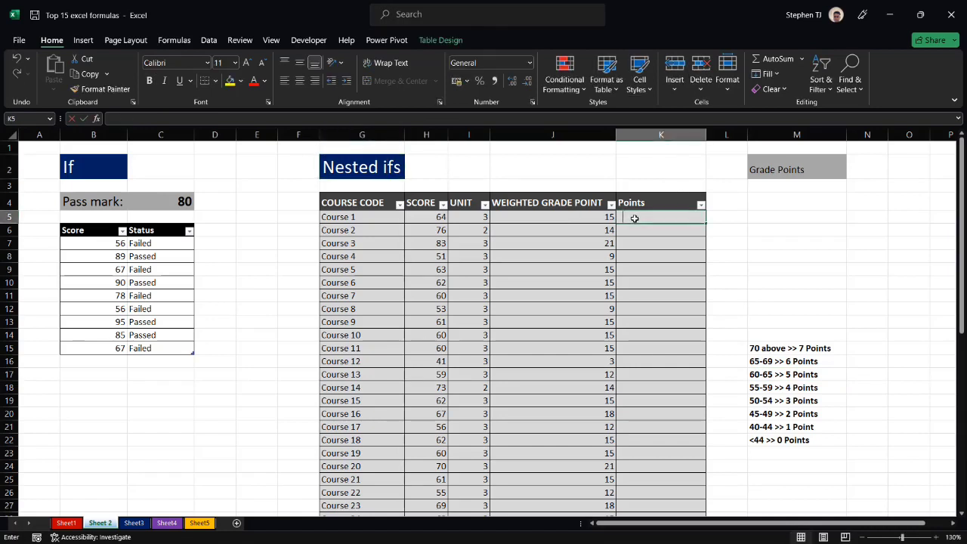
{"action": "type", "text": "=if"}
{"action": "key", "text": "Tab"}
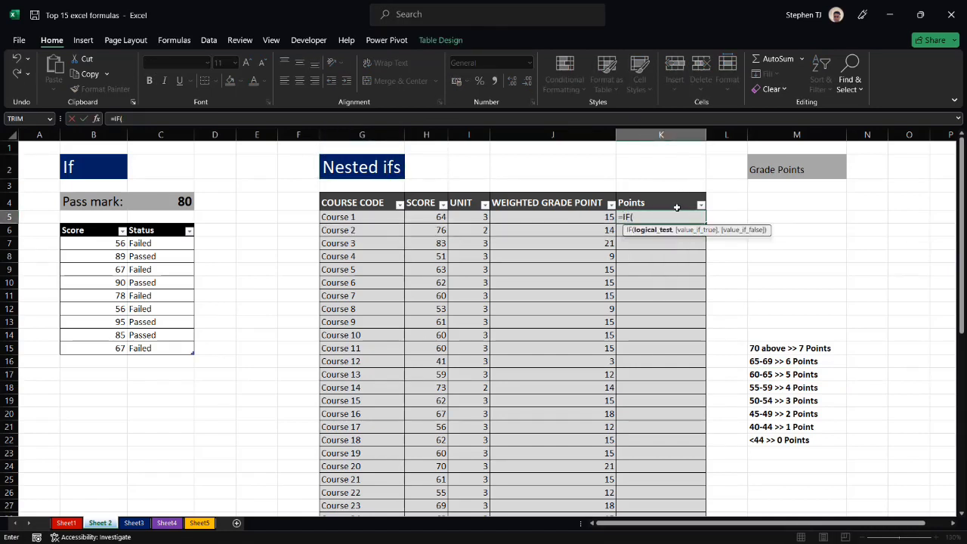
{"action": "left_click", "coordinate": [424, 218]}
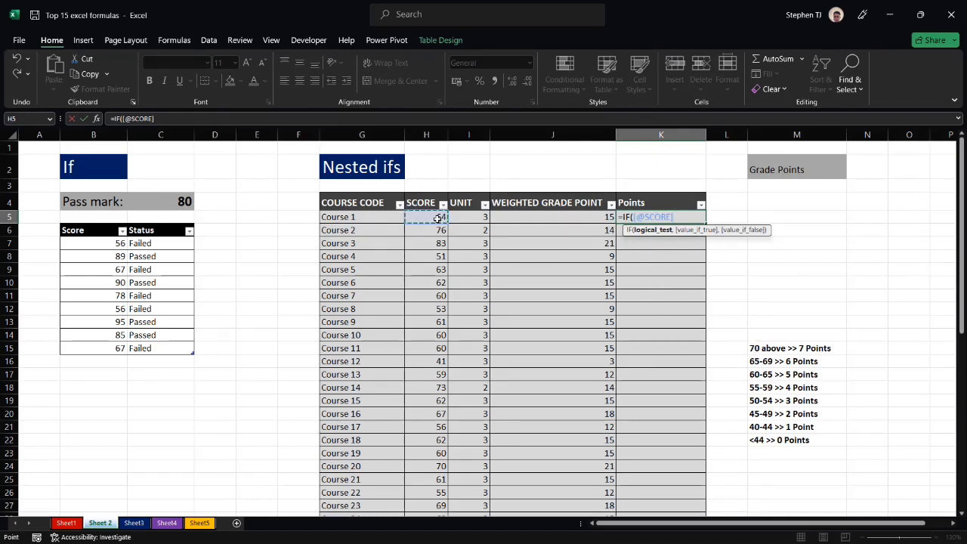
{"action": "type", "text": ">=70,7"}
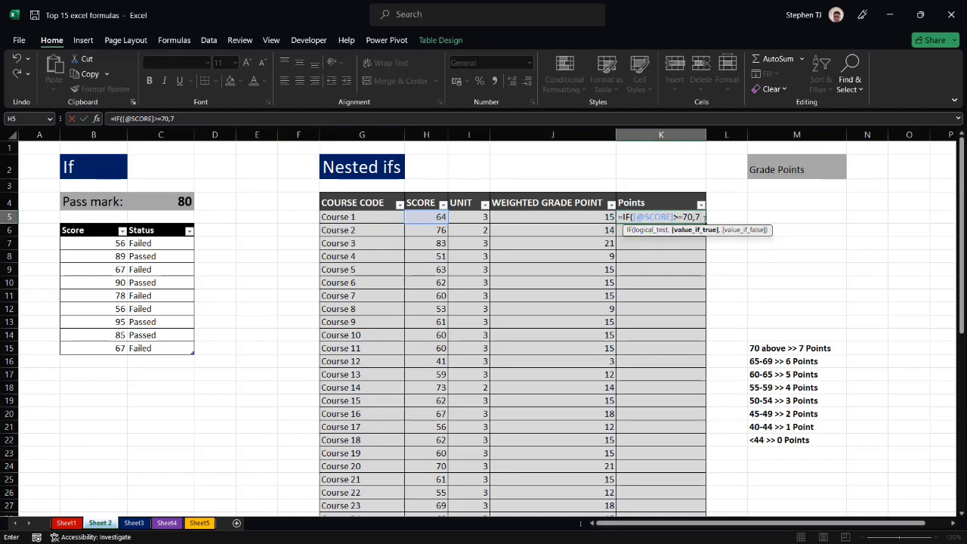
{"action": "type", "text": ","}
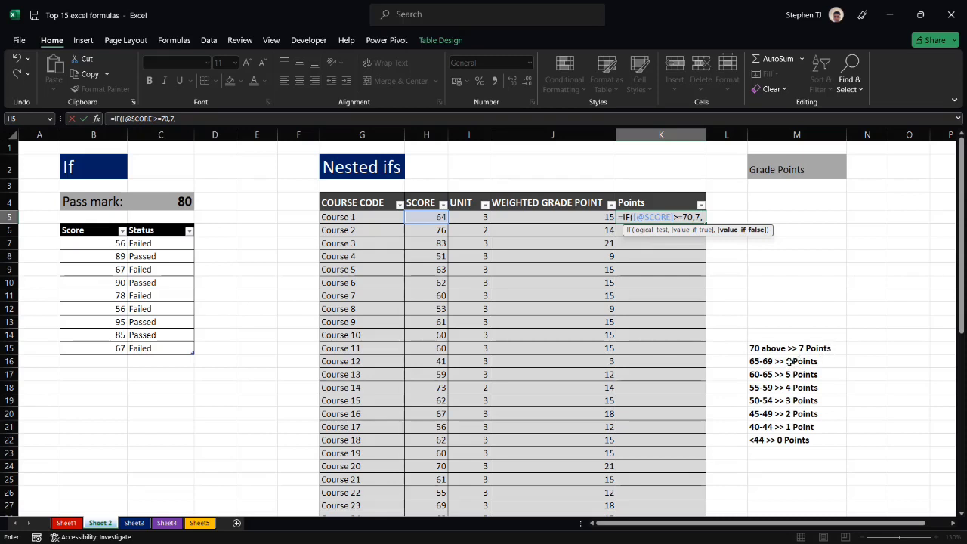
Nest a second IF in the K5 formula's false argument, returning 6 when SCORE is at least 65
{"action": "type", "text": "if"}
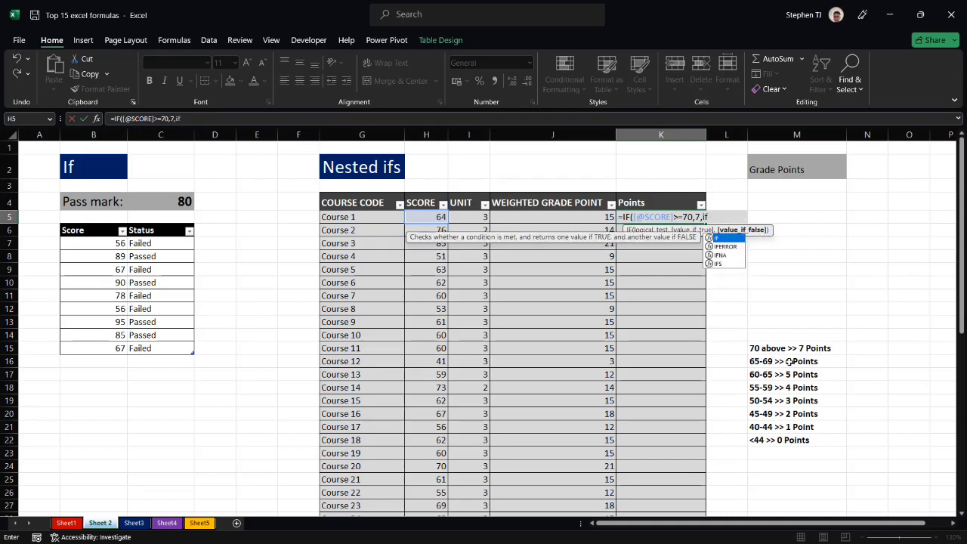
{"action": "key", "text": "Tab"}
{"action": "left_click", "coordinate": [426, 217]}
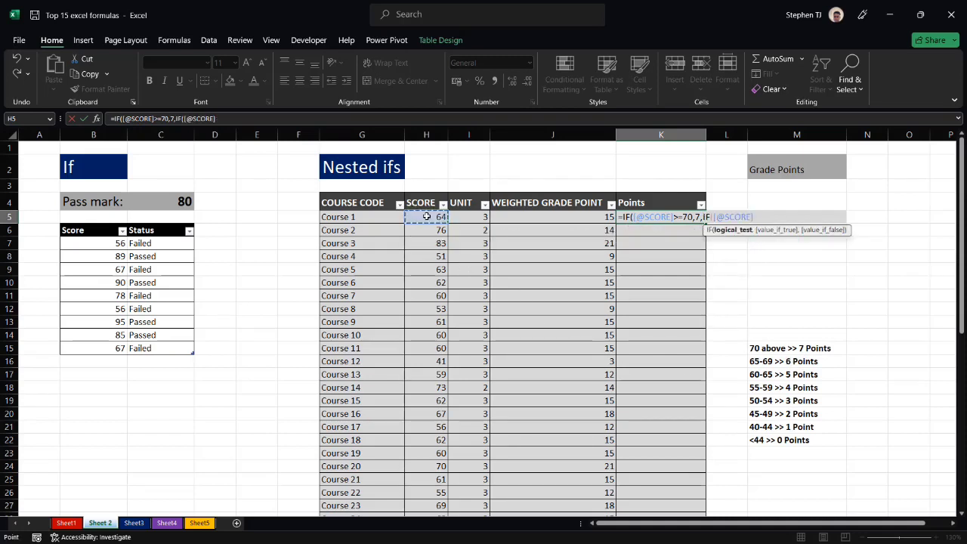
{"action": "type", "text": ">"}
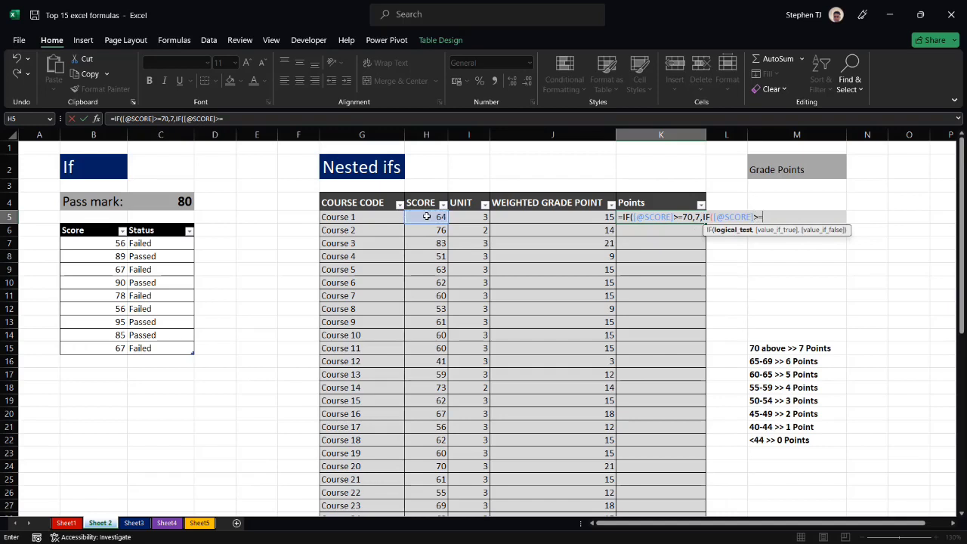
{"action": "type", "text": "=54"}
{"action": "key", "text": "BackSpace"}
{"action": "key", "text": "BackSpace"}
{"action": "type", "text": "65"}
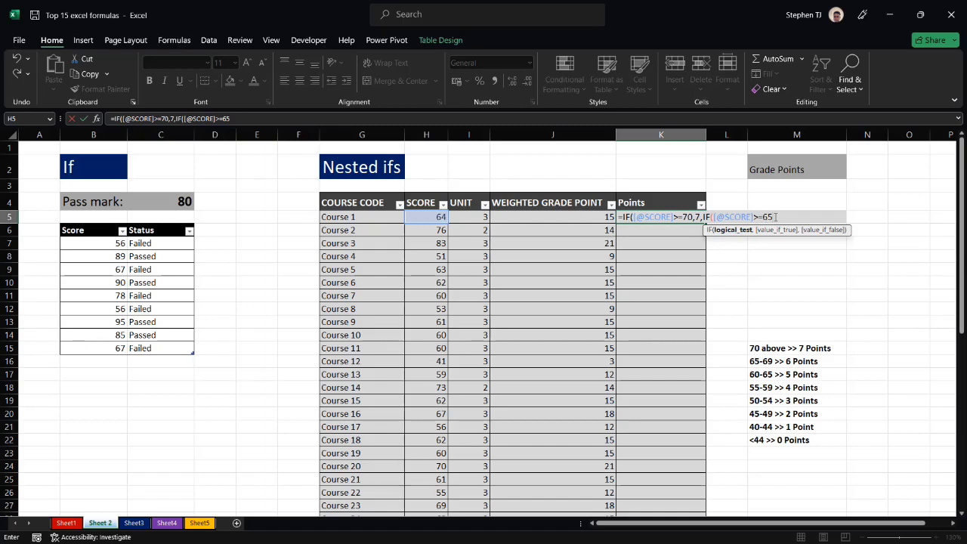
{"action": "type", "text": ",5"}
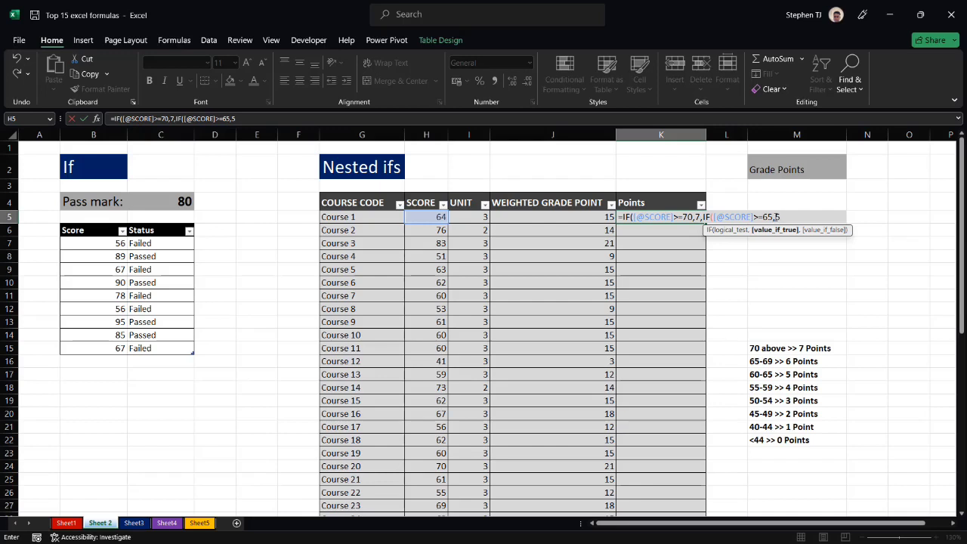
{"action": "key", "text": "BackSpace"}
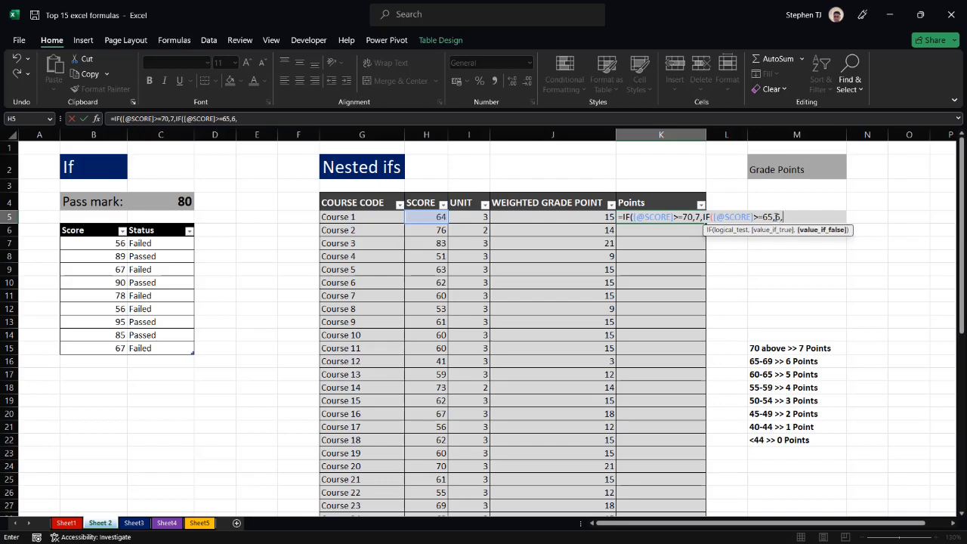
Nest a third IF in the K5 formula that returns 5 when SCORE is at least 60
{"action": "type", "text": "if"}
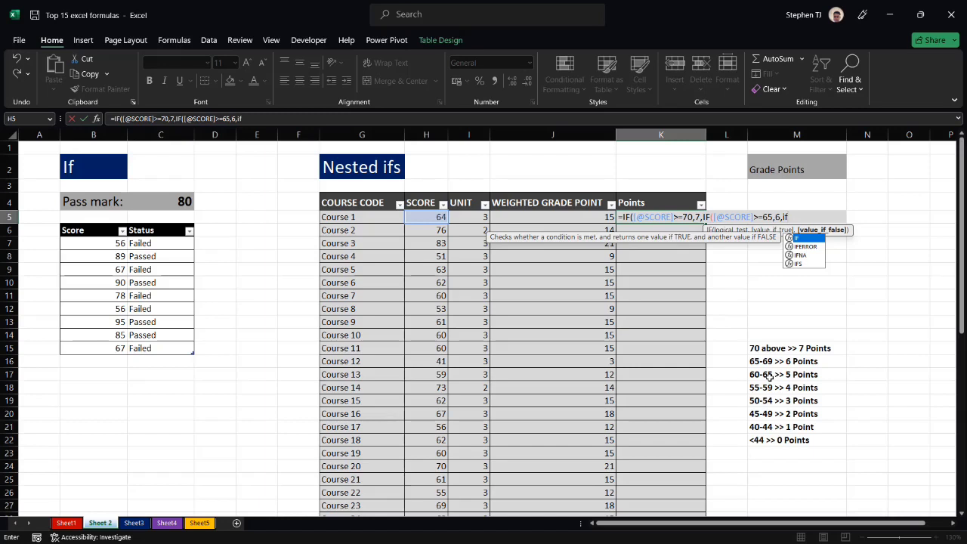
{"action": "key", "text": "Tab"}
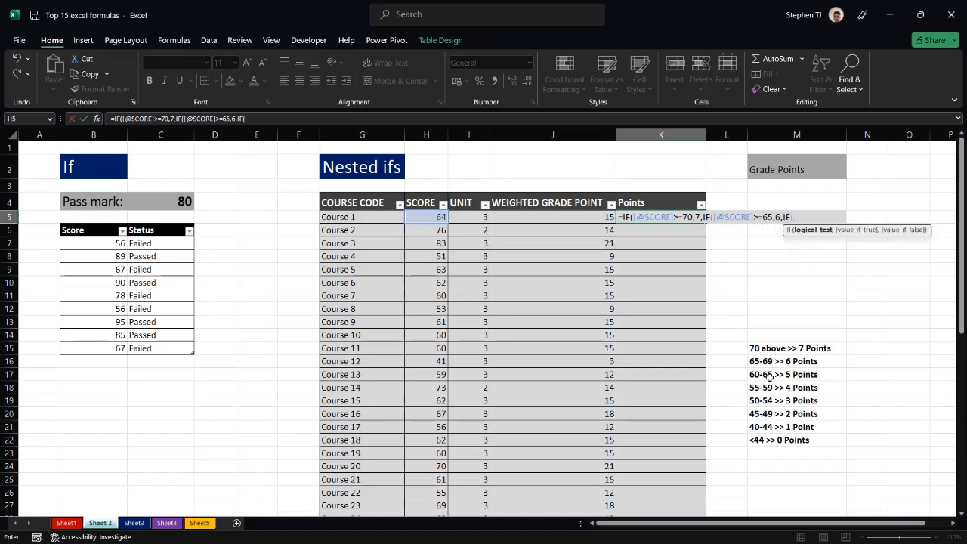
{"action": "left_click", "coordinate": [425, 218]}
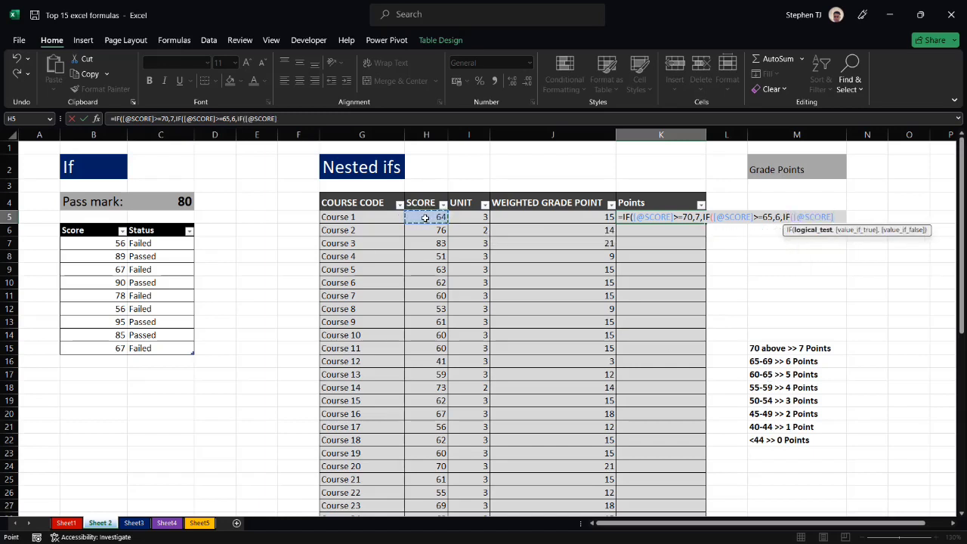
{"action": "type", "text": ">="}
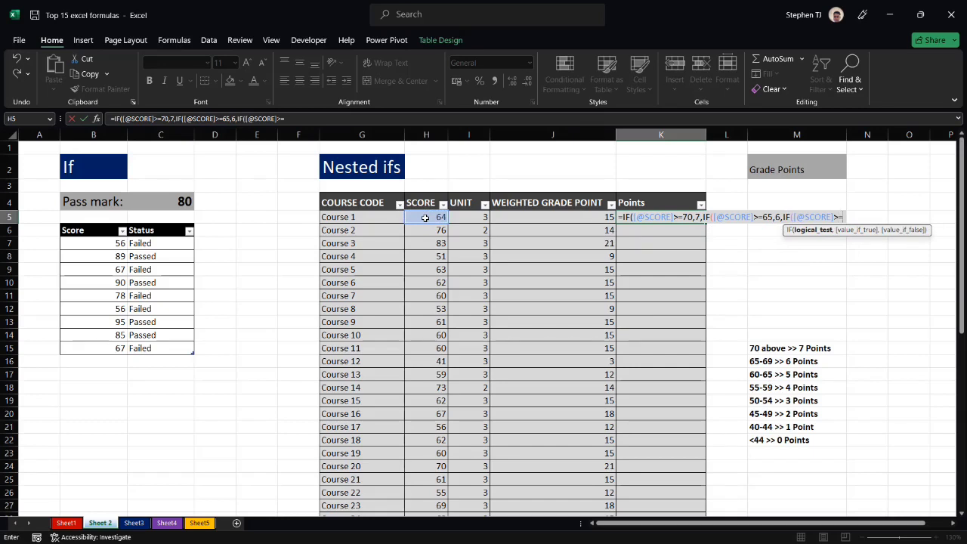
{"action": "type", "text": "60"}
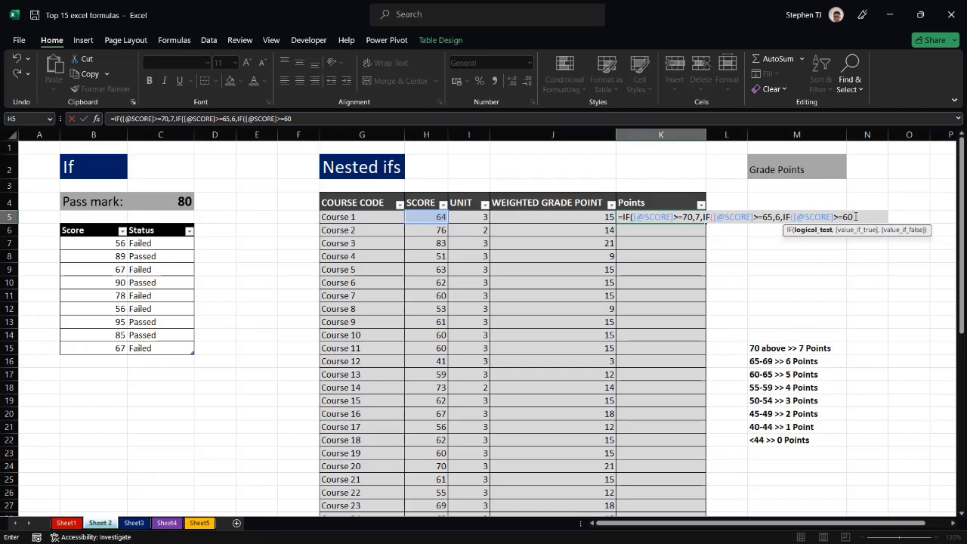
{"action": "type", "text": ","}
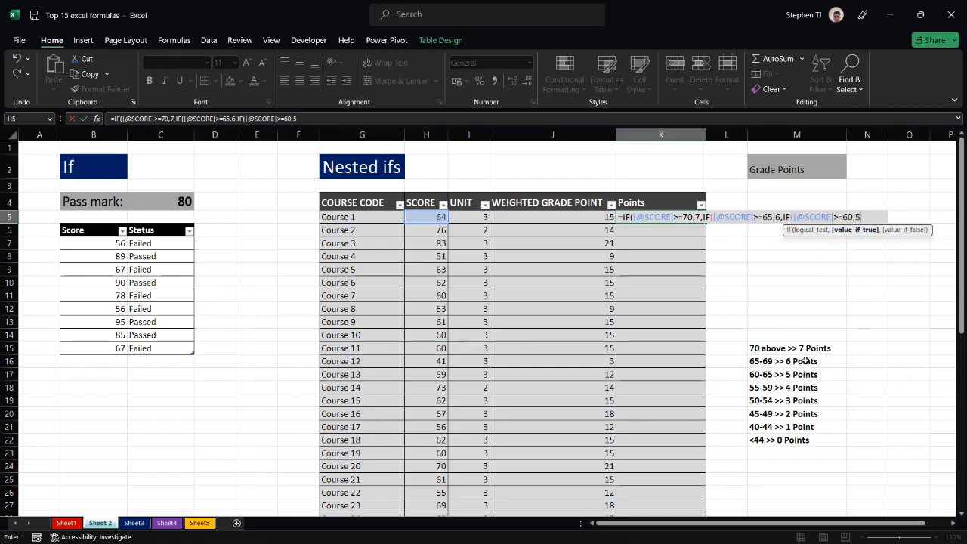
{"action": "type", "text": "5,"}
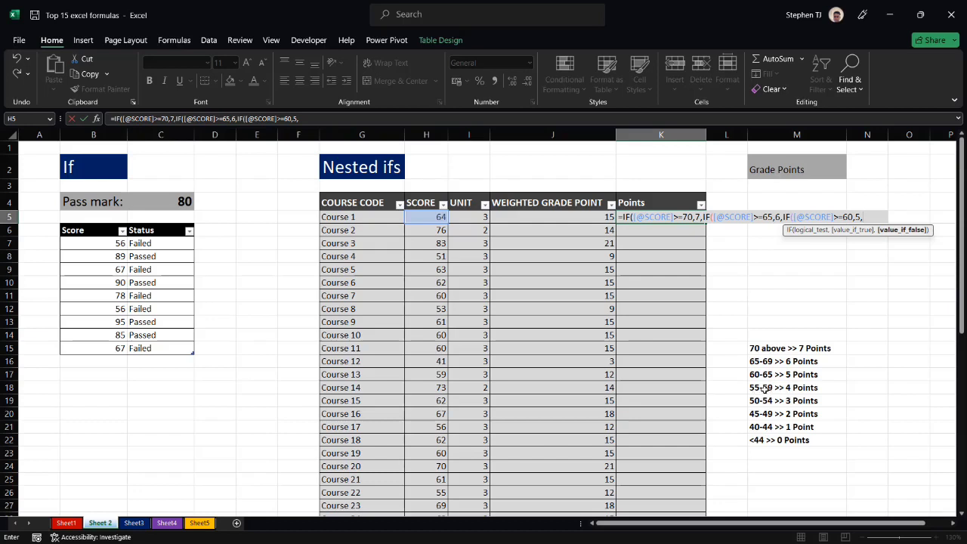
Add a fourth nested IF to the K5 formula, giving 4 when SCORE is at least 55
{"action": "type", "text": "if"}
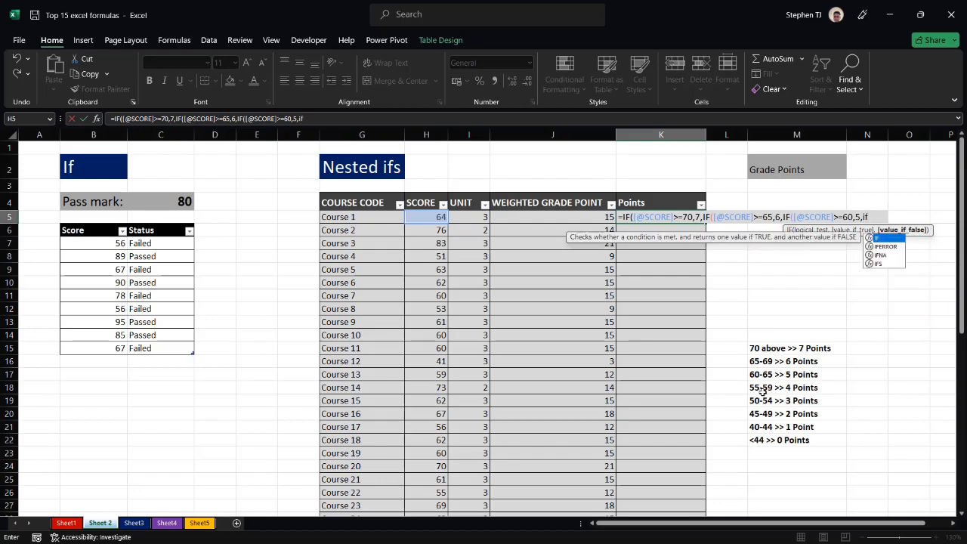
{"action": "type", "text": "("}
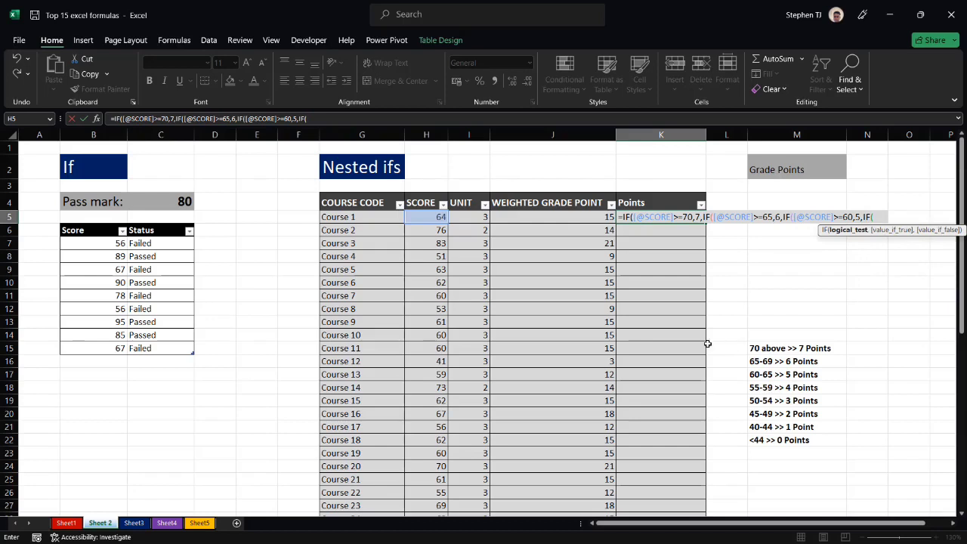
{"action": "left_click", "coordinate": [430, 216]}
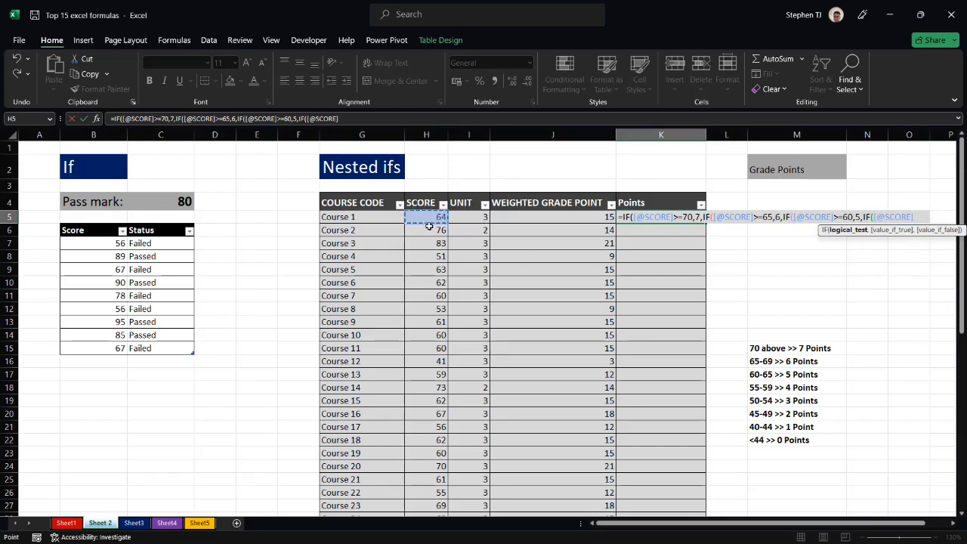
{"action": "type", "text": ">=55"}
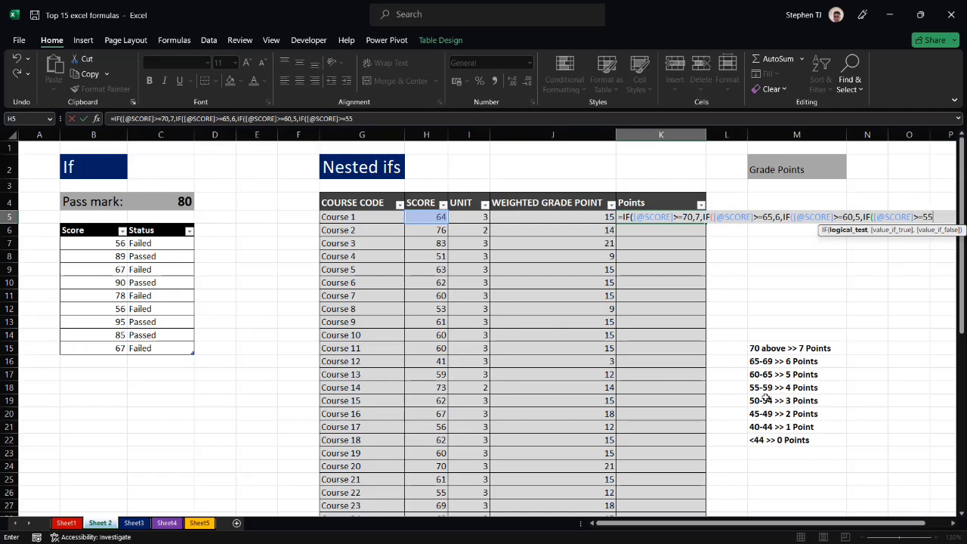
{"action": "type", "text": ","}
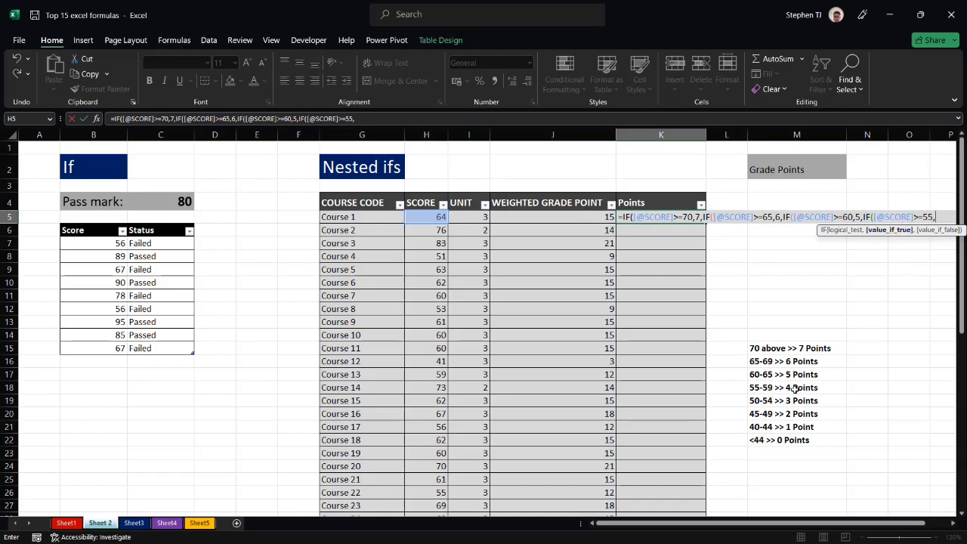
{"action": "type", "text": "4,"}
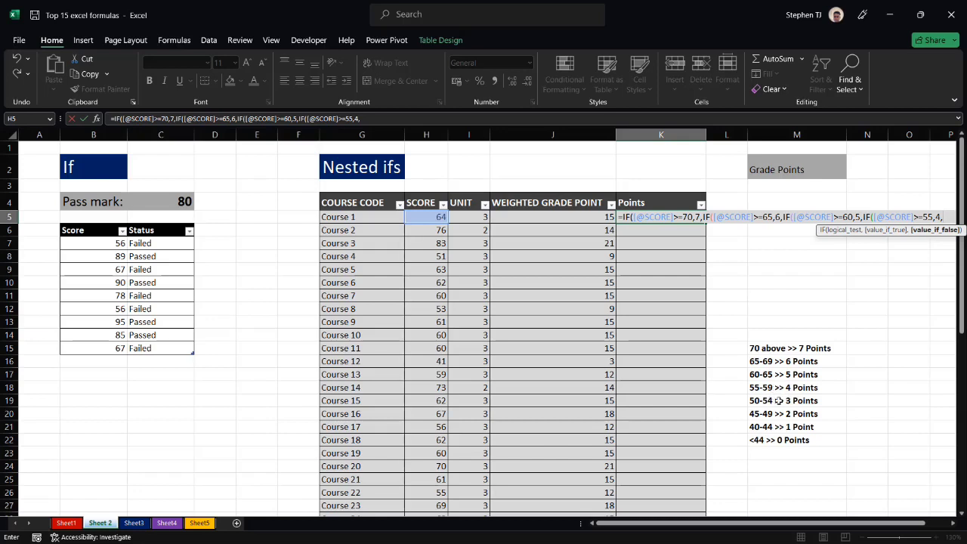
Nest a fifth IF in the K5 formula that returns 3 when SCORE is at least 50
{"action": "type", "text": "if"}
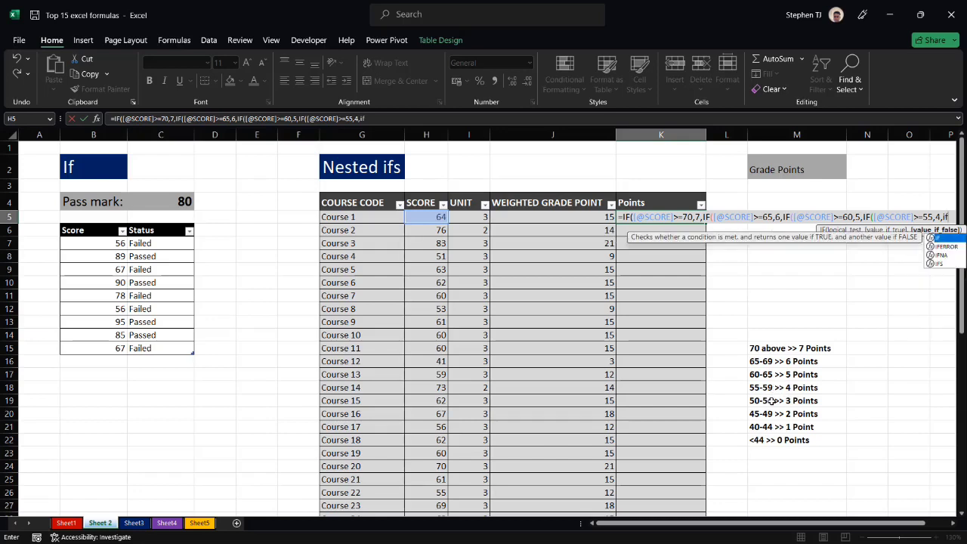
{"action": "key", "text": "Tab"}
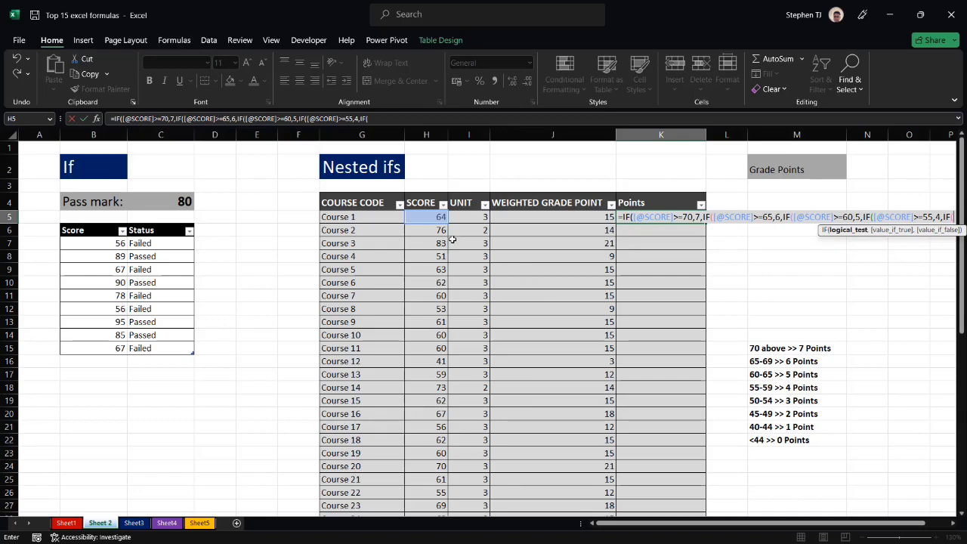
{"action": "left_click", "coordinate": [431, 217]}
{"action": "type", "text": ">="}
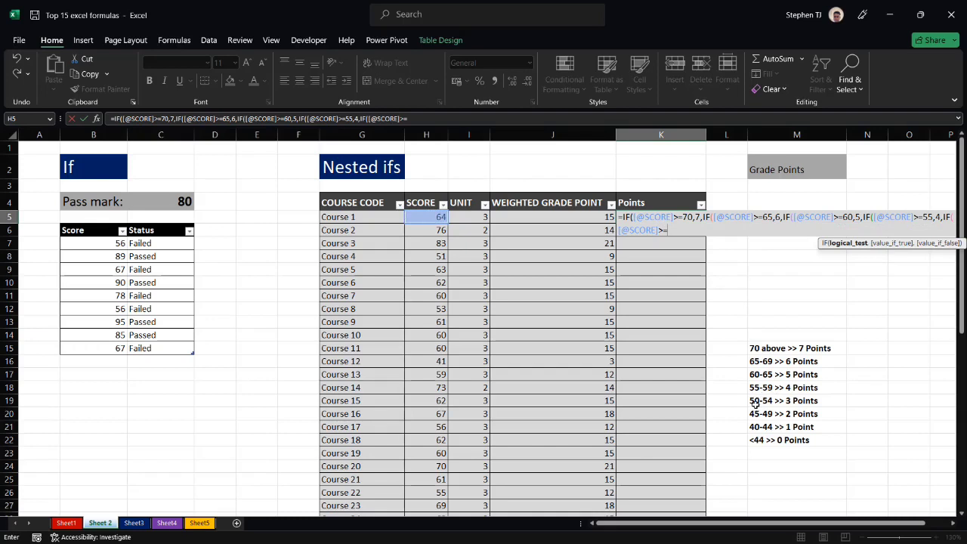
{"action": "type", "text": "50,"}
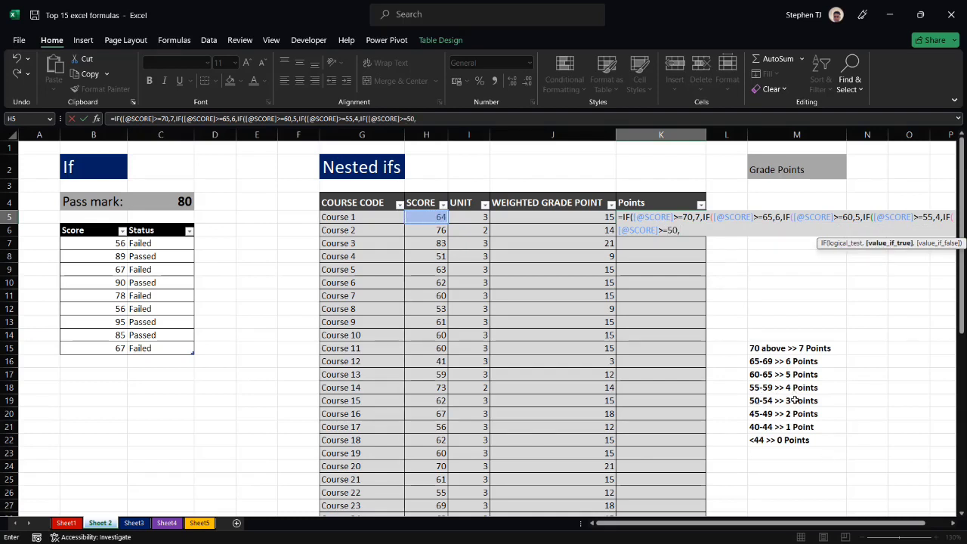
{"action": "type", "text": "3,"}
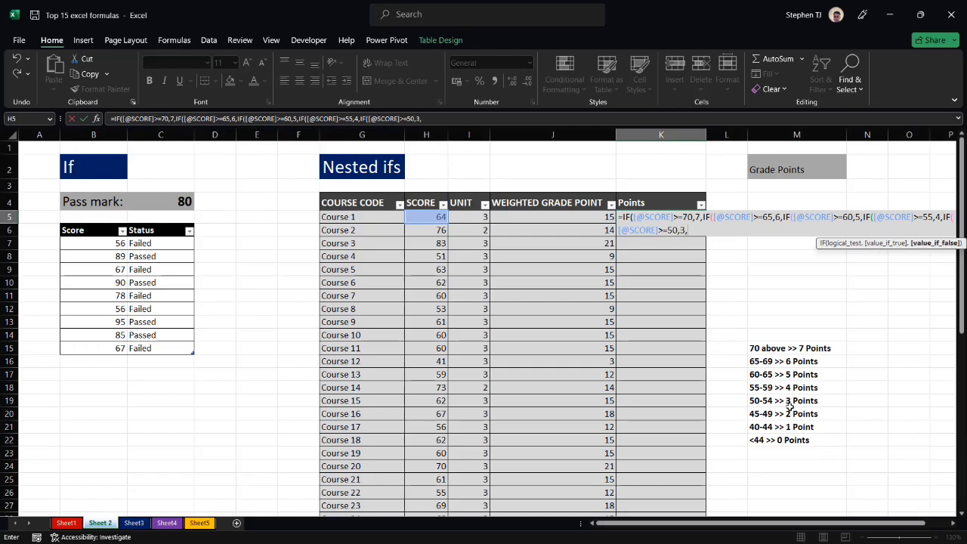
Add a sixth nested IF to the K5 formula, giving 2 when SCORE is at least 45
{"action": "type", "text": "i"}
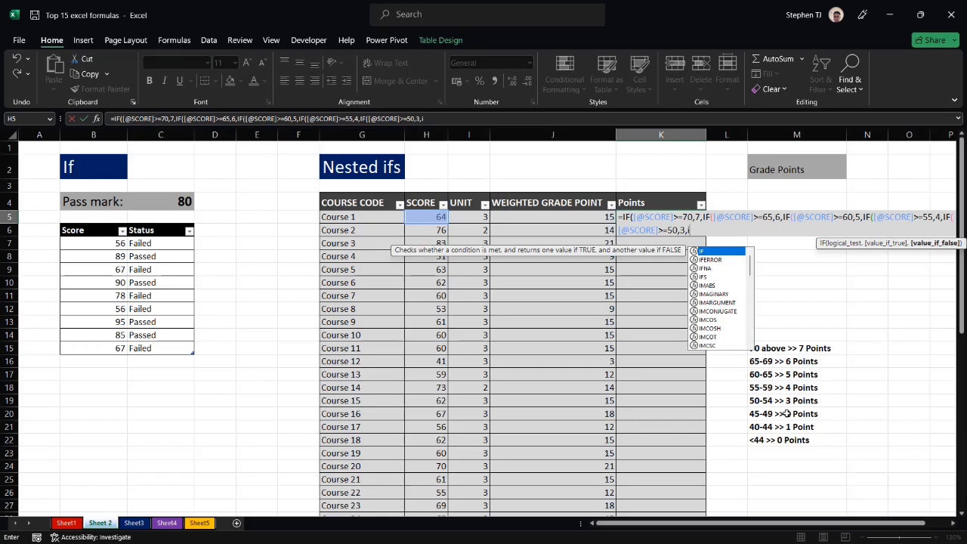
{"action": "type", "text": "f("}
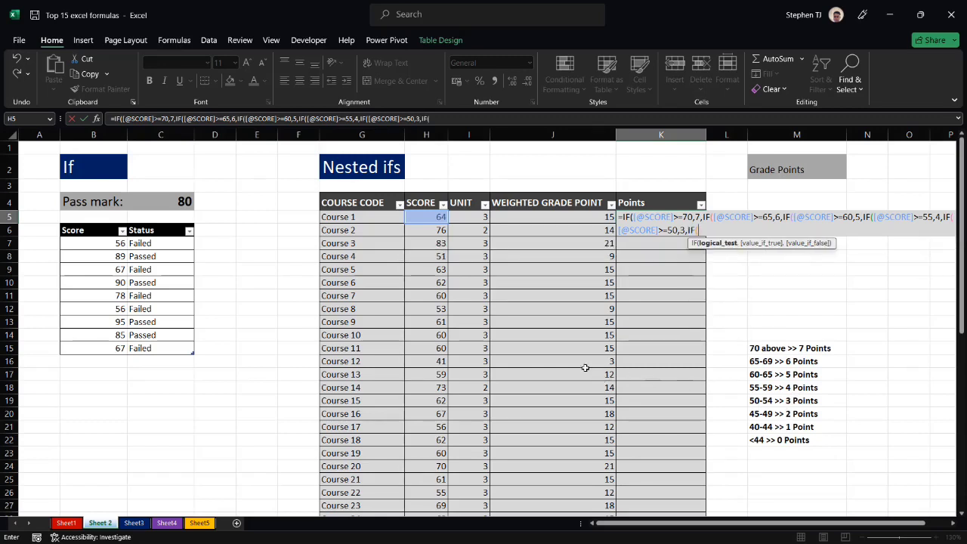
{"action": "left_click", "coordinate": [432, 218]}
{"action": "type", "text": ">"}
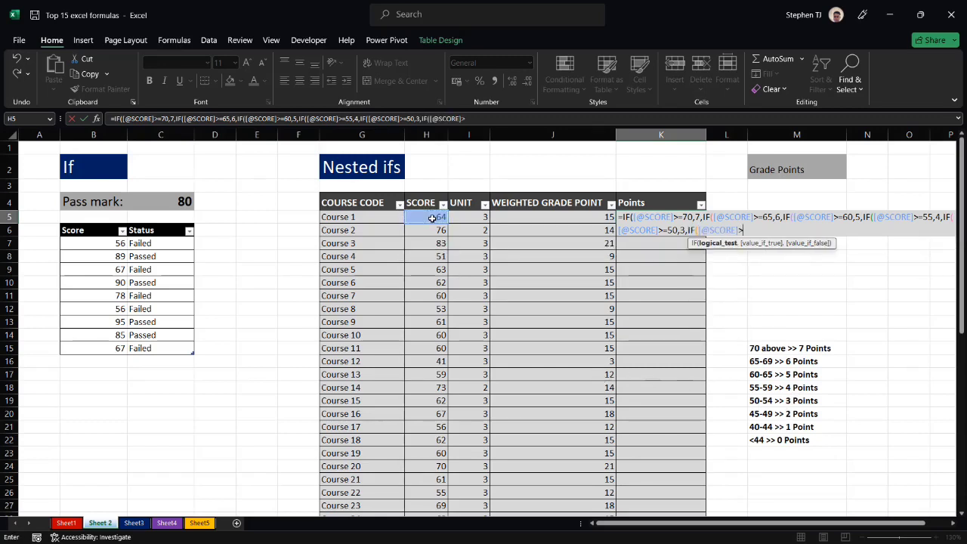
{"action": "type", "text": "="}
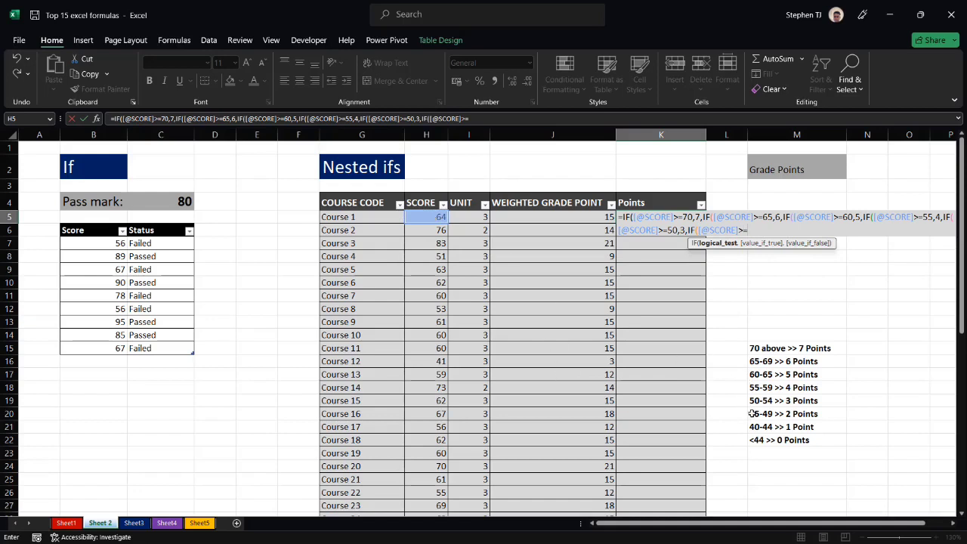
{"action": "type", "text": "45,"}
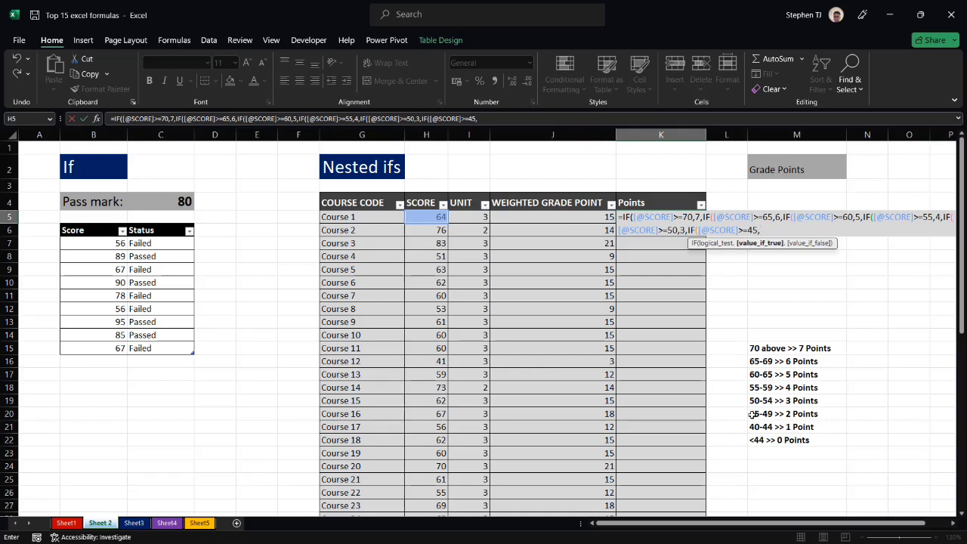
{"action": "type", "text": "2,"}
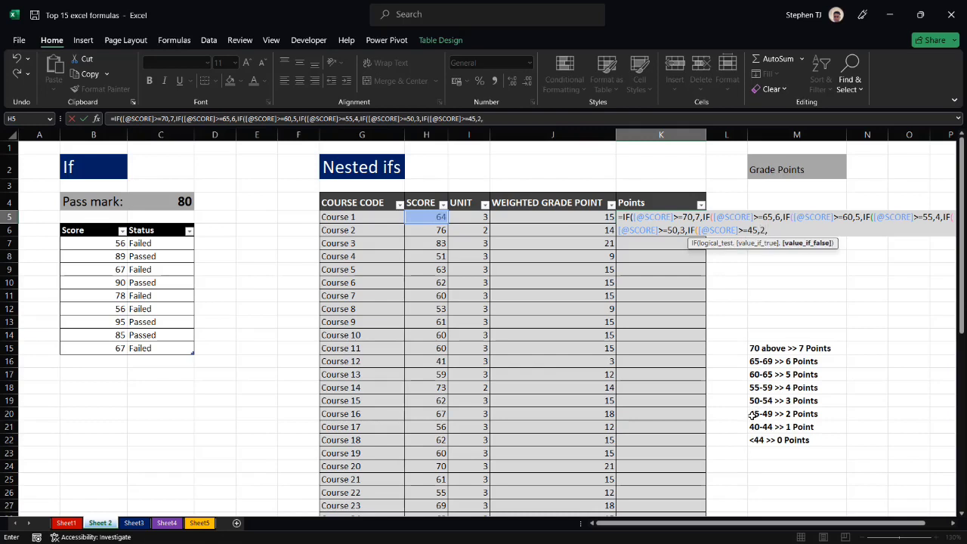
Nest a seventh IF in the K5 formula that returns 1 when SCORE is at least 40
{"action": "type", "text": "IF("}
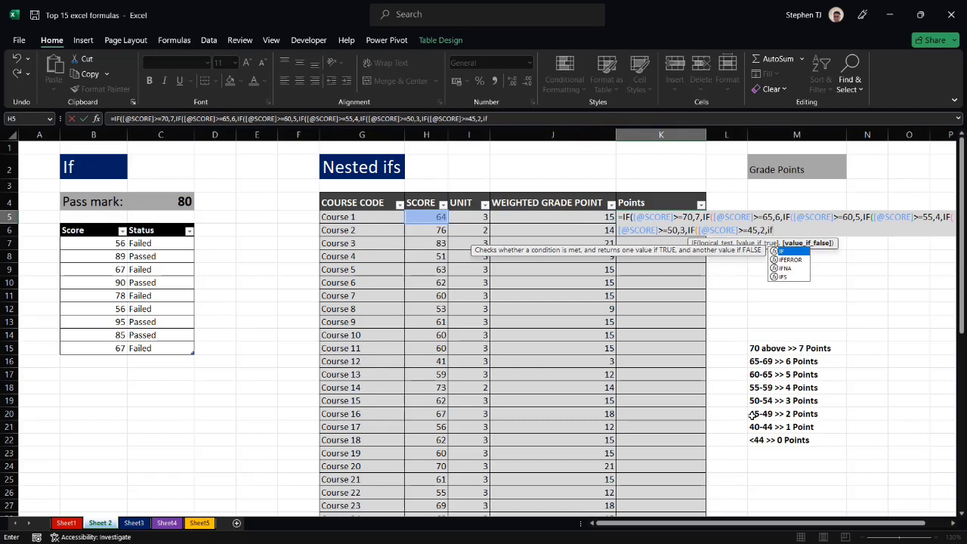
{"action": "left_click", "coordinate": [426, 217]}
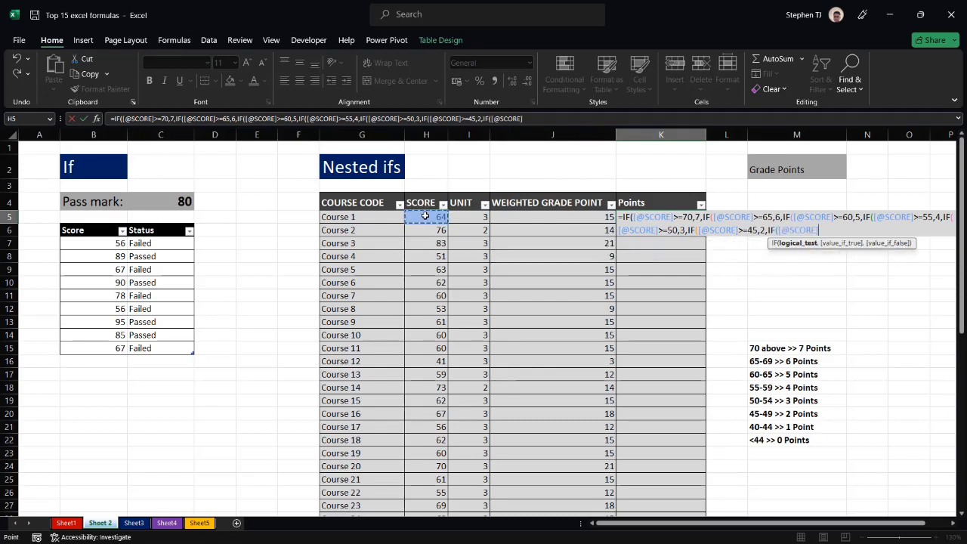
{"action": "type", "text": ">="}
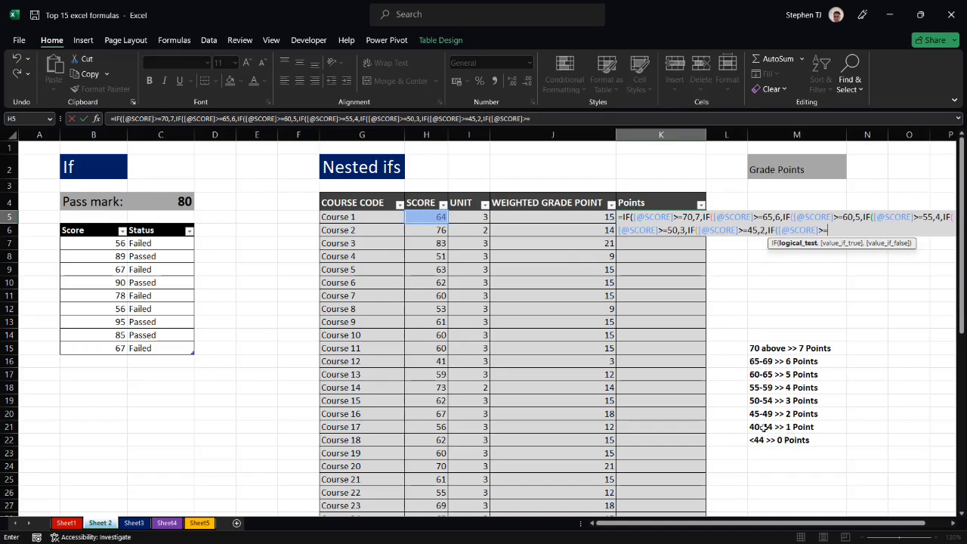
{"action": "type", "text": "40,1,"}
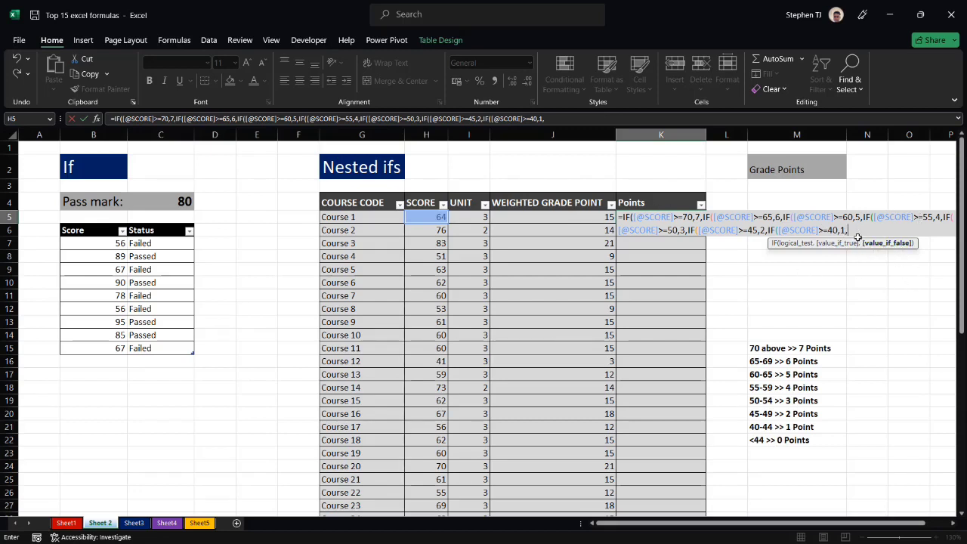
Finish the K5 formula with 0 as the final false value, close all seven IFs and enter it for the Points column
{"action": "type", "text": "0)"}
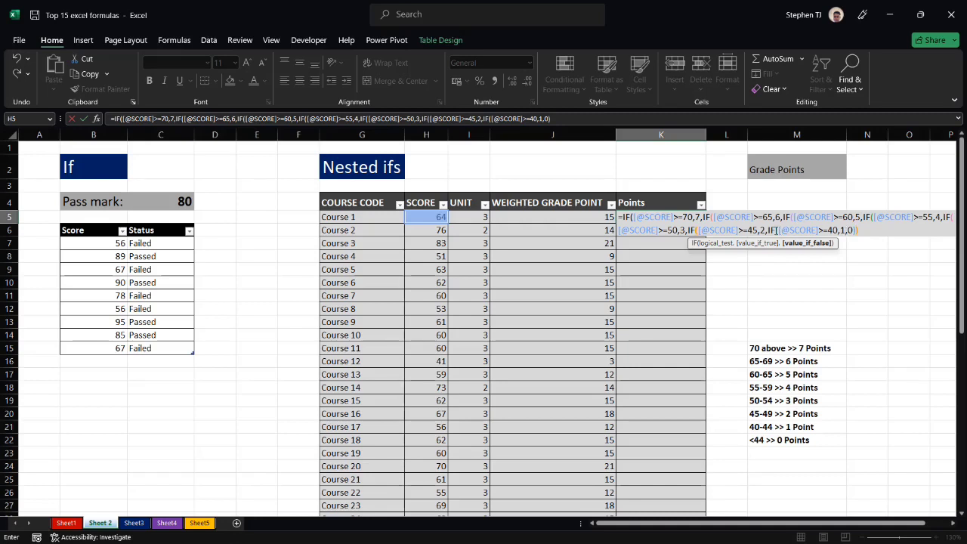
{"action": "type", "text": ")"}
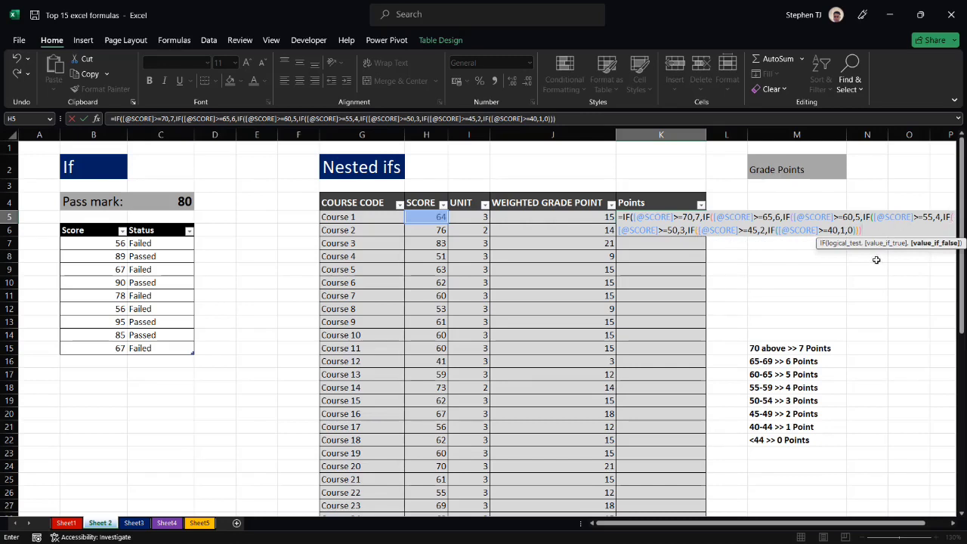
{"action": "type", "text": ")"}
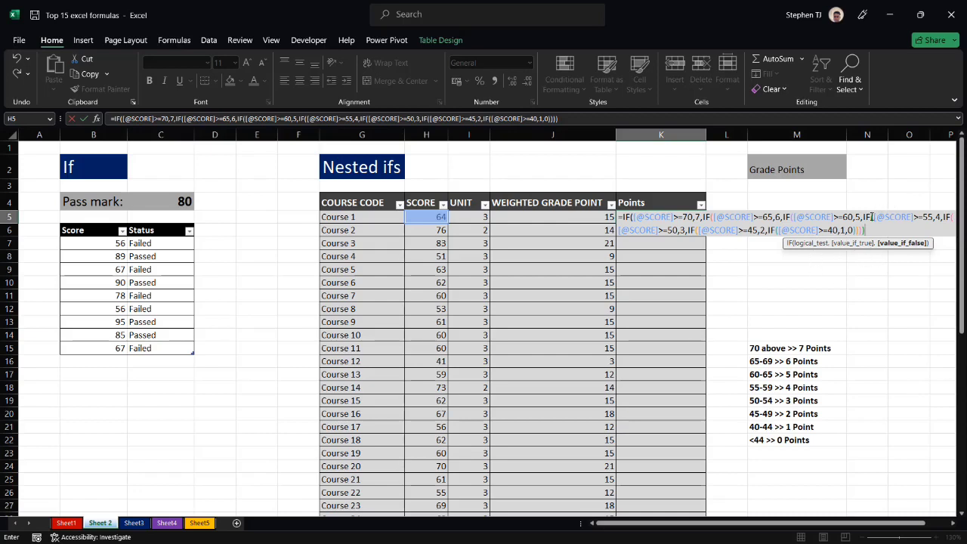
{"action": "type", "text": ")"}
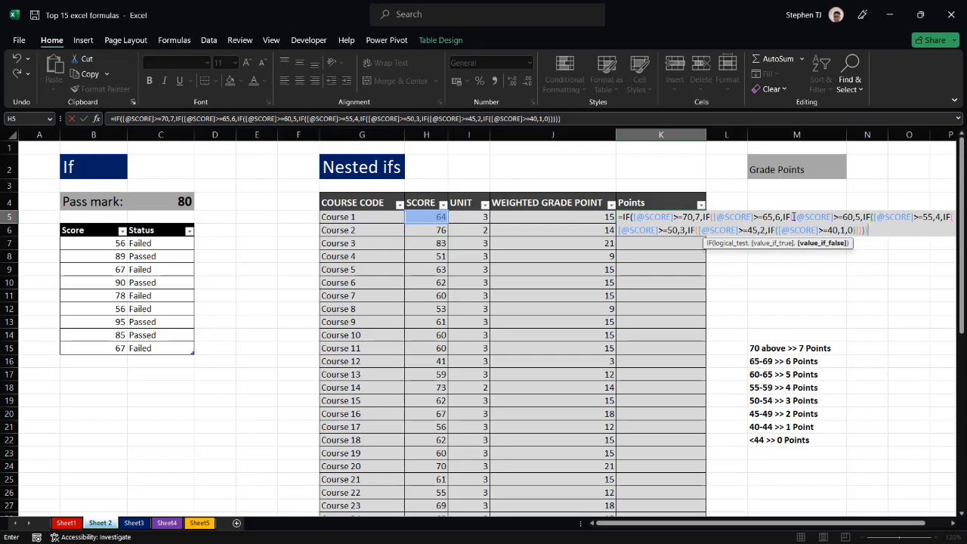
{"action": "type", "text": ")"}
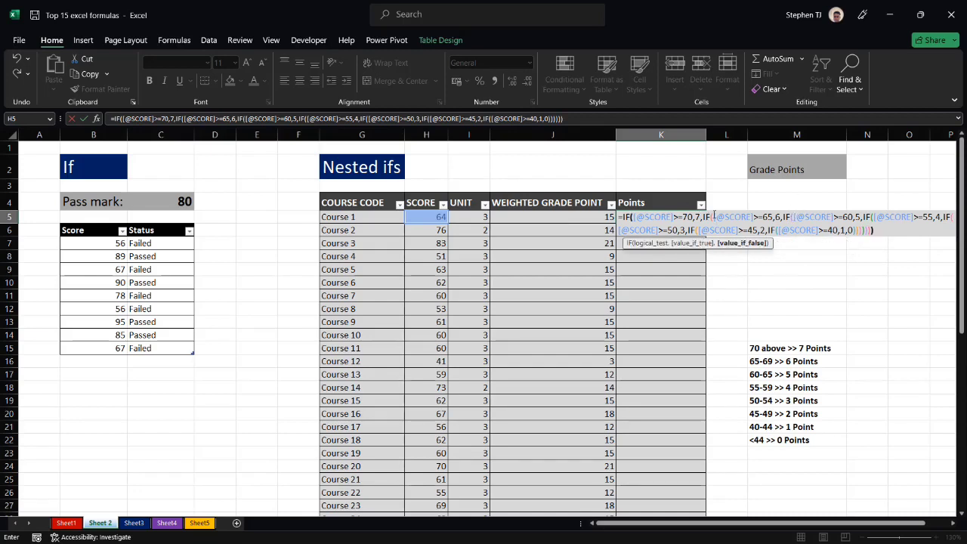
{"action": "type", "text": ")"}
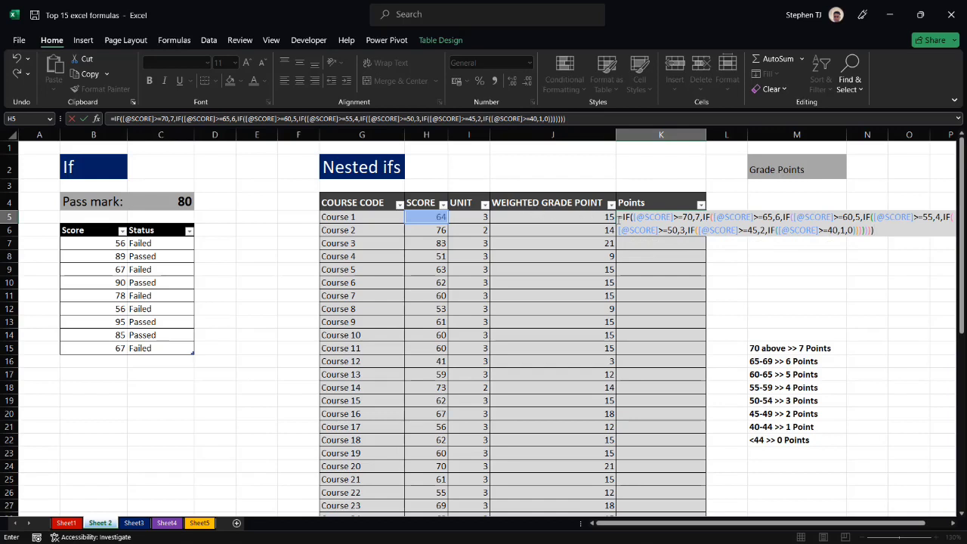
{"action": "key", "text": "ctrl+Return"}
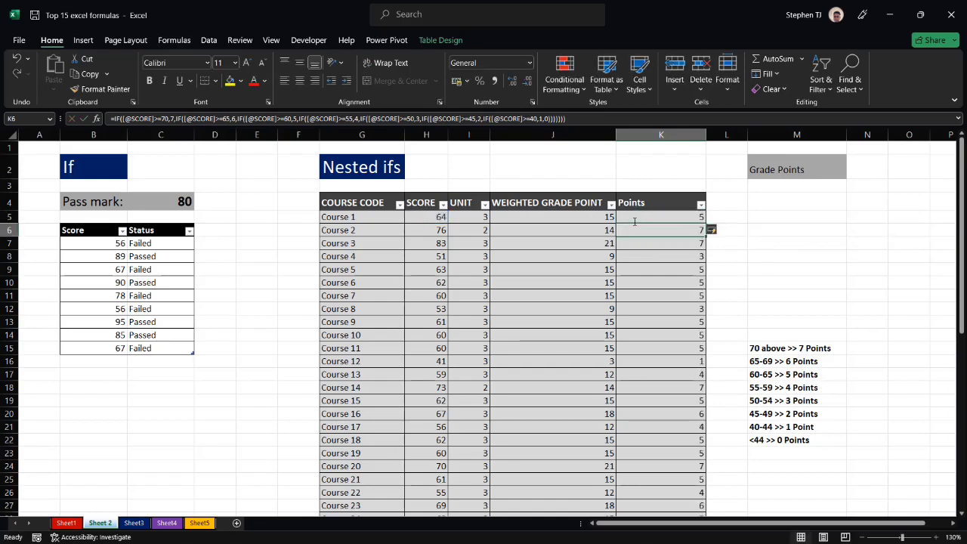
Check the calculated Points against each course's SCORE and the grade point ranges listed in column M
{"action": "left_click", "coordinate": [422, 219]}
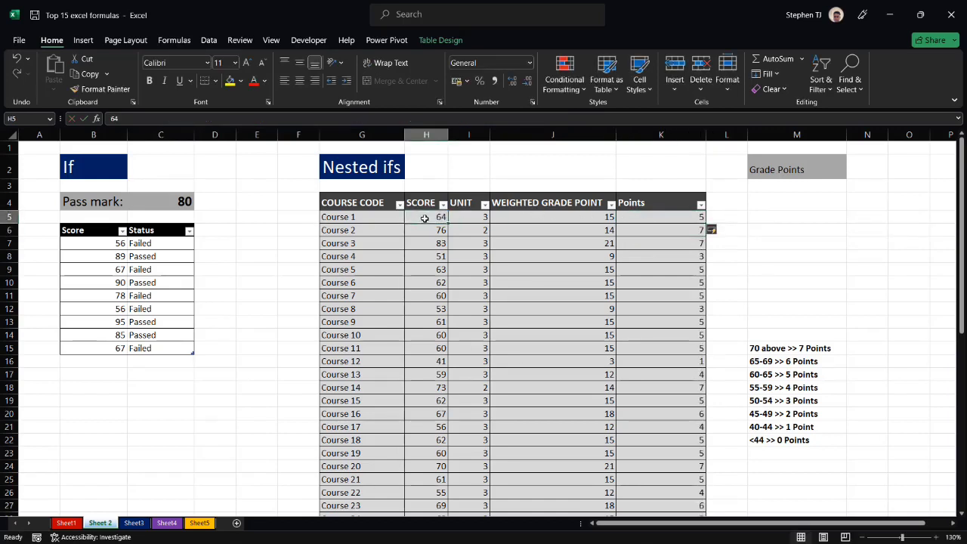
{"action": "left_click", "coordinate": [769, 361]}
{"action": "left_click", "coordinate": [771, 372]}
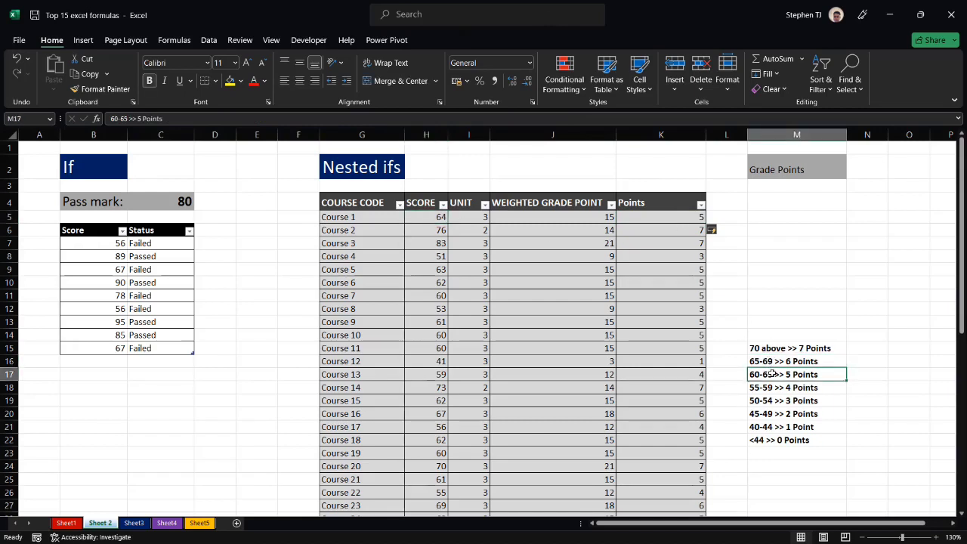
{"action": "left_click", "coordinate": [690, 217]}
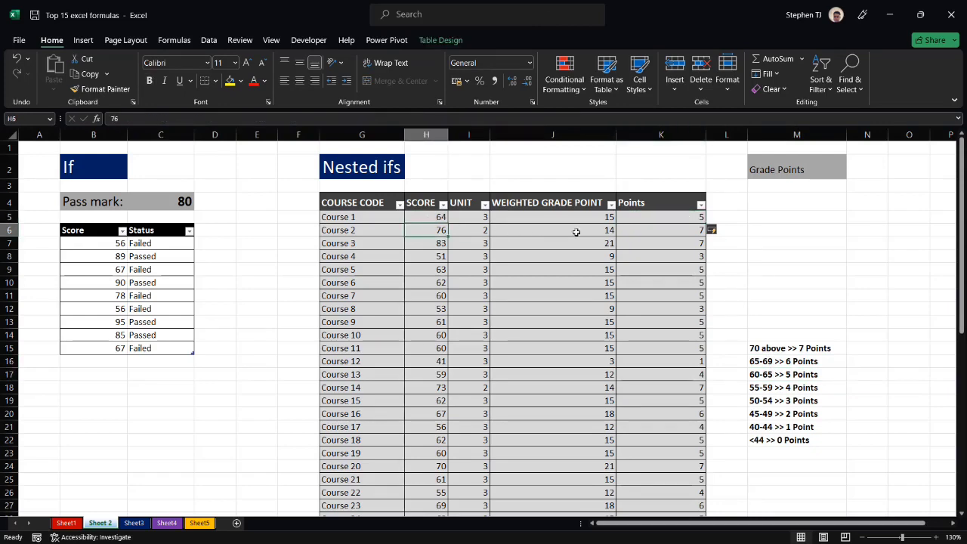
{"action": "left_click", "coordinate": [675, 233]}
{"action": "scroll", "coordinate": [587, 238], "scroll_direction": "down", "scroll_amount": 2}
{"action": "scroll", "coordinate": [587, 238], "scroll_direction": "down", "scroll_amount": 3}
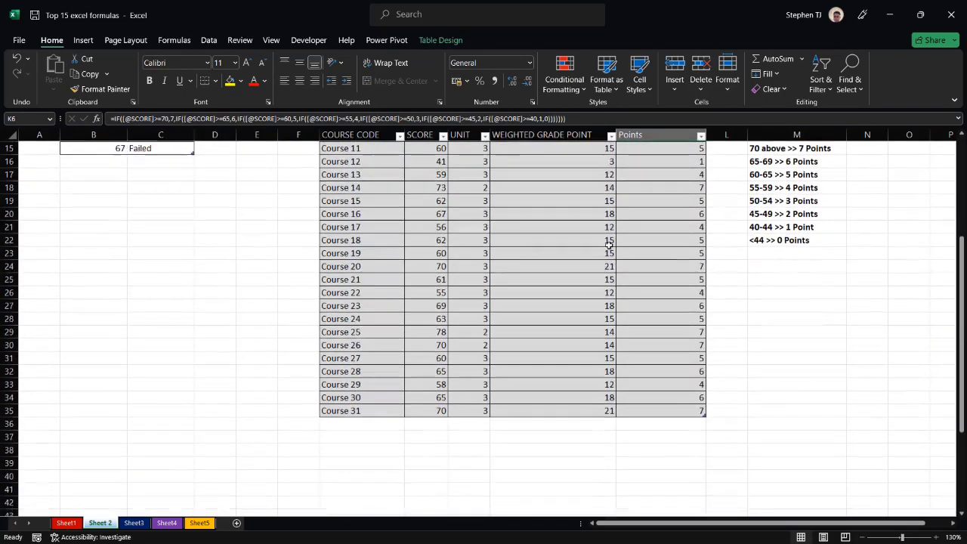
{"action": "scroll", "coordinate": [479, 303], "scroll_direction": "up", "scroll_amount": 4}
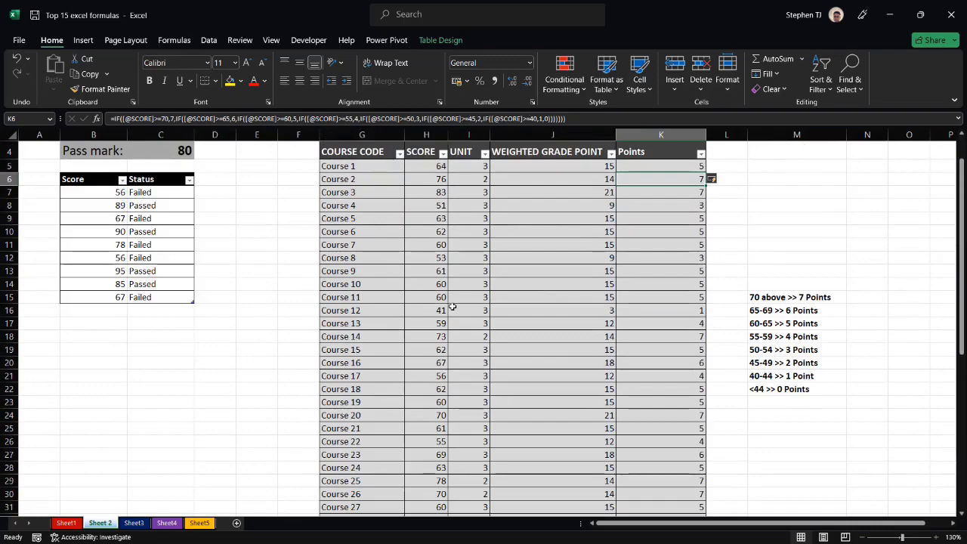
{"action": "scroll", "coordinate": [476, 299], "scroll_direction": "up", "scroll_amount": 1}
{"action": "scroll", "coordinate": [469, 275], "scroll_direction": "down", "scroll_amount": 2}
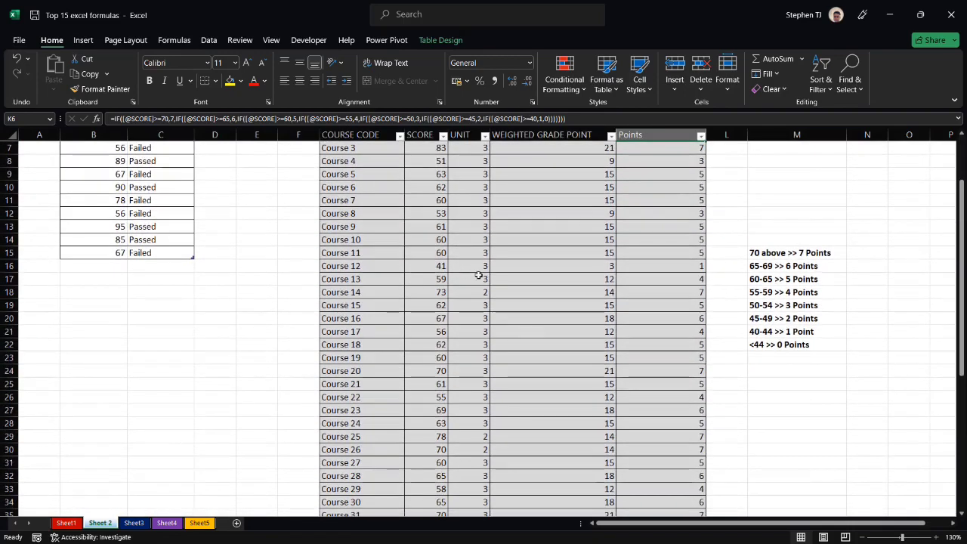
{"action": "scroll", "coordinate": [478, 272], "scroll_direction": "up", "scroll_amount": 2}
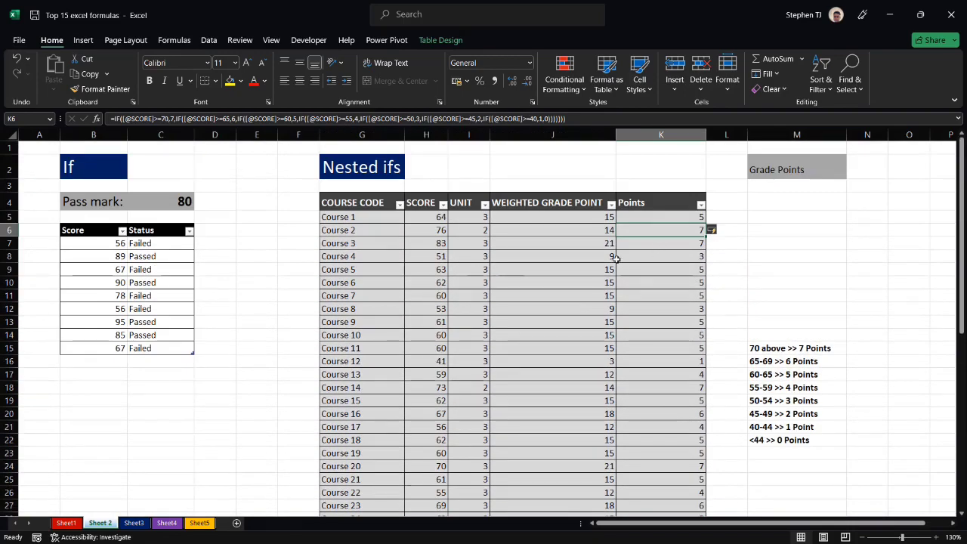
{"action": "scroll", "coordinate": [661, 246], "scroll_direction": "down", "scroll_amount": 1}
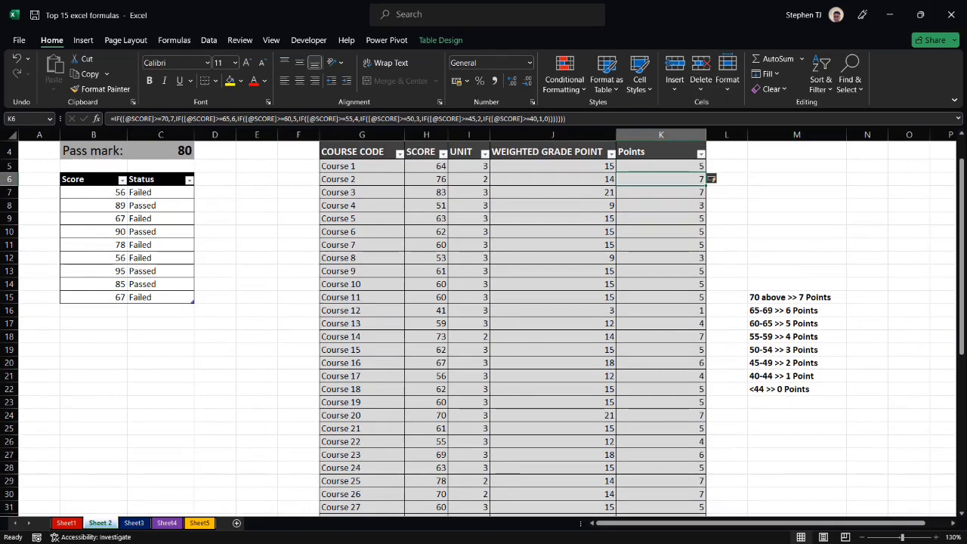
Open Sheet3 and examine its Sumif and Countif sections in A23 and H23
{"action": "left_click", "coordinate": [133, 523]}
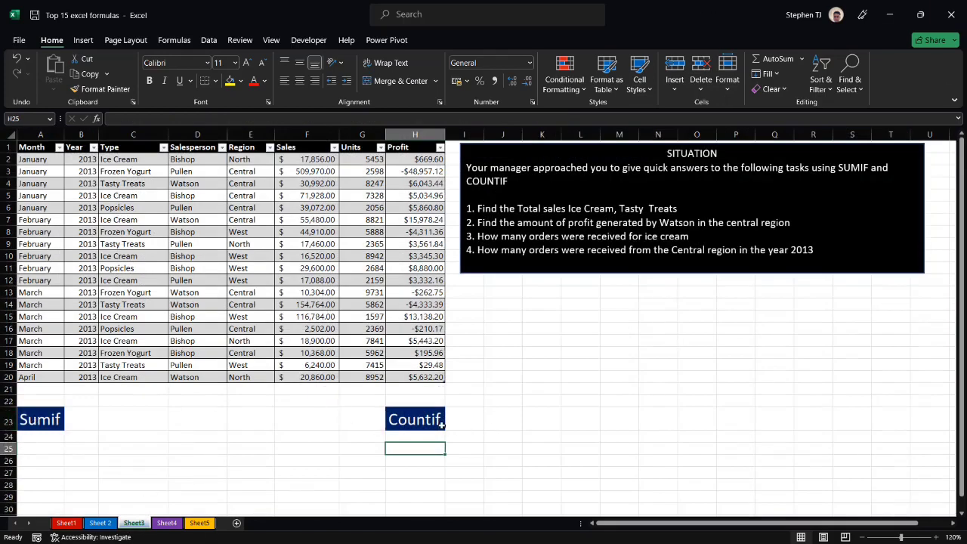
{"action": "left_click", "coordinate": [399, 422]}
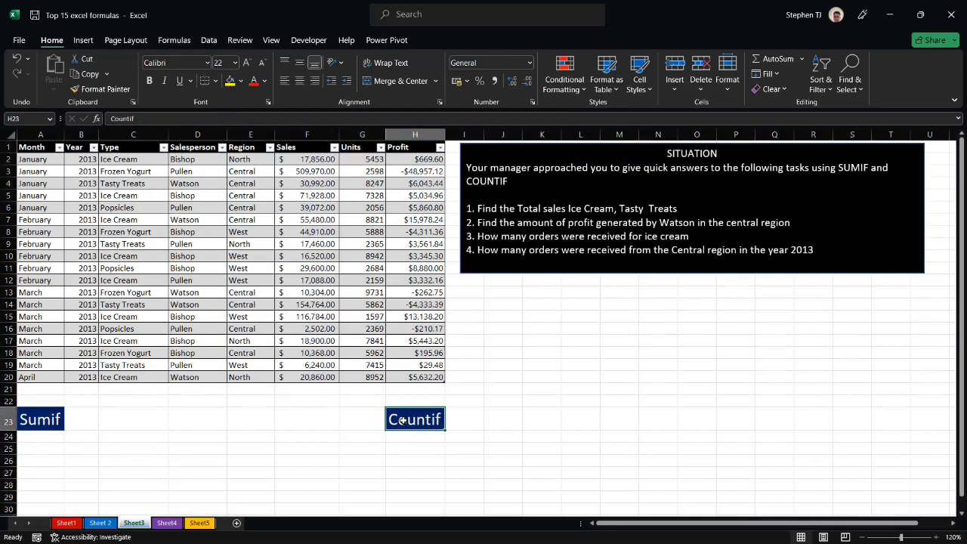
{"action": "left_click", "coordinate": [34, 420]}
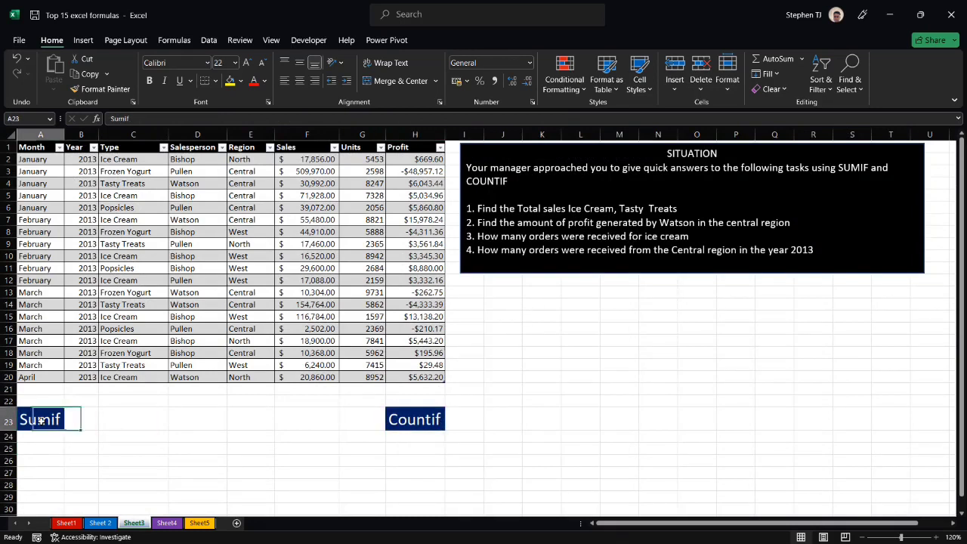
{"action": "left_click", "coordinate": [413, 420]}
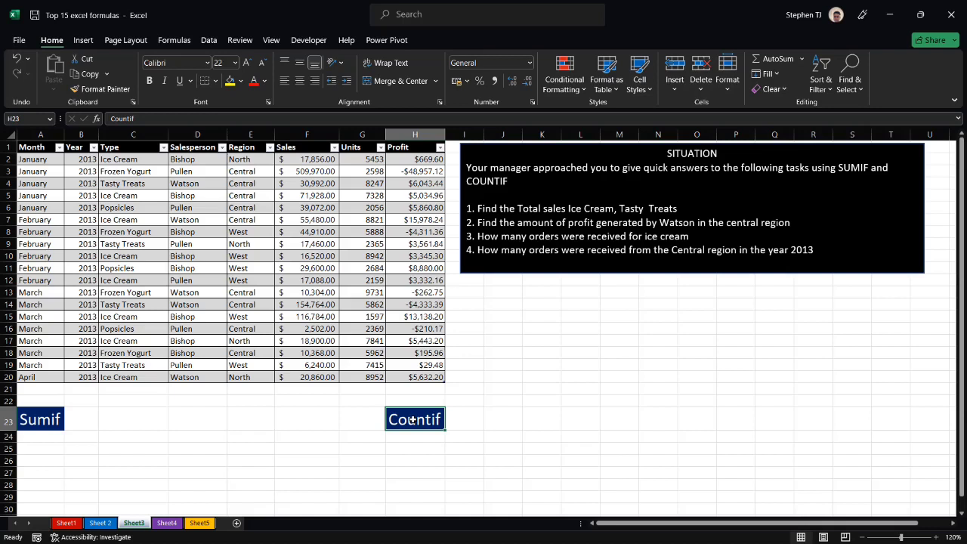
{"action": "left_click", "coordinate": [46, 421]}
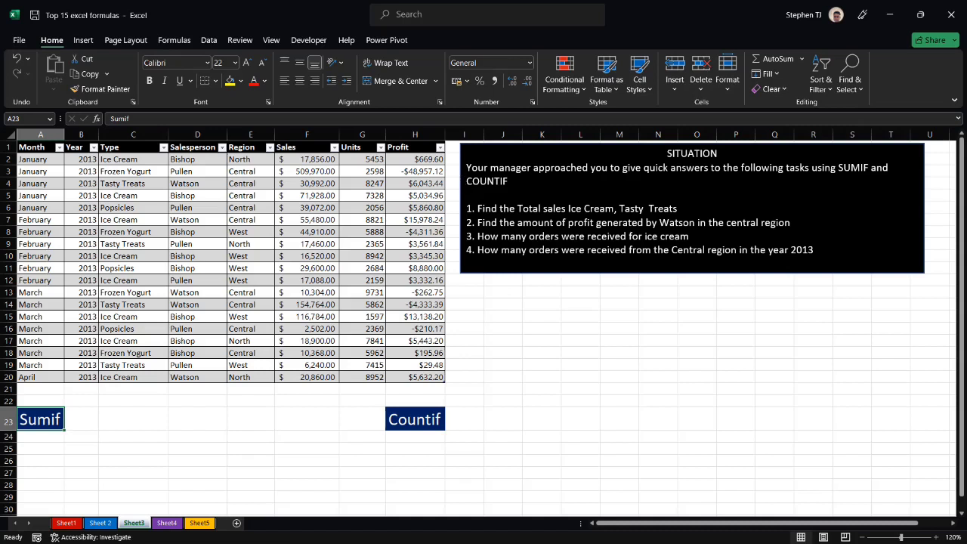
Read the SITUATION box's introduction and its first task on total sales for Ice Cream and Tasty Treats
{"action": "left_click_drag", "start_coordinate": [466, 168], "coordinate": [511, 182]}
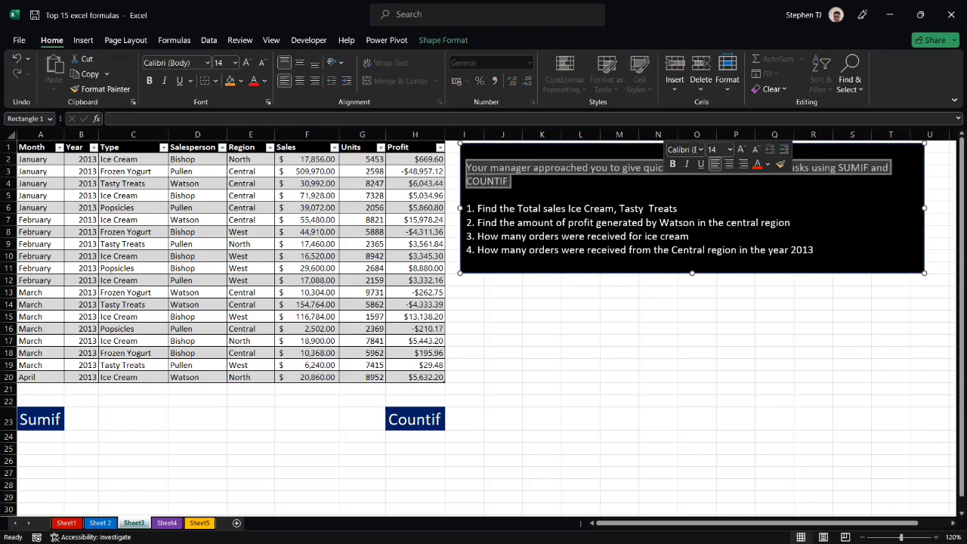
{"action": "left_click", "coordinate": [509, 182]}
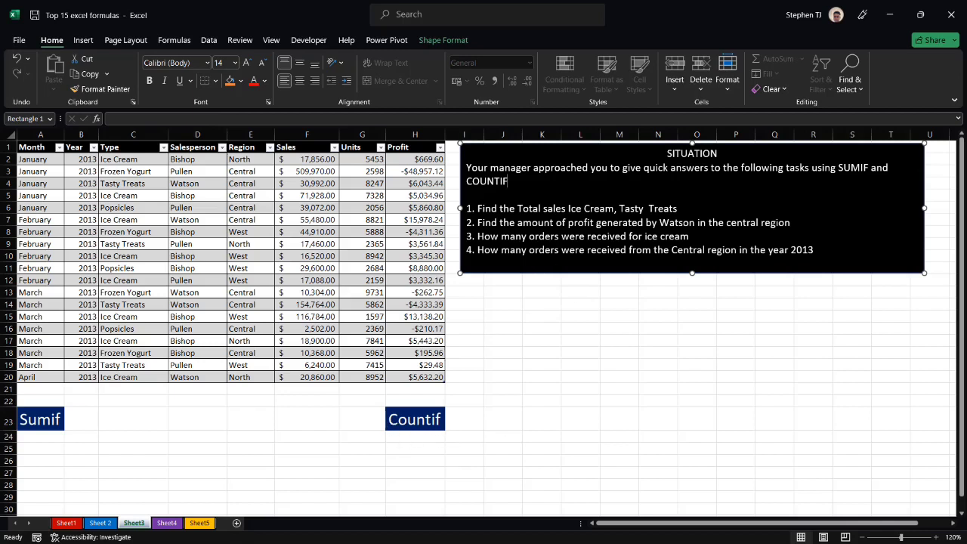
{"action": "left_click_drag", "start_coordinate": [477, 209], "coordinate": [543, 212]}
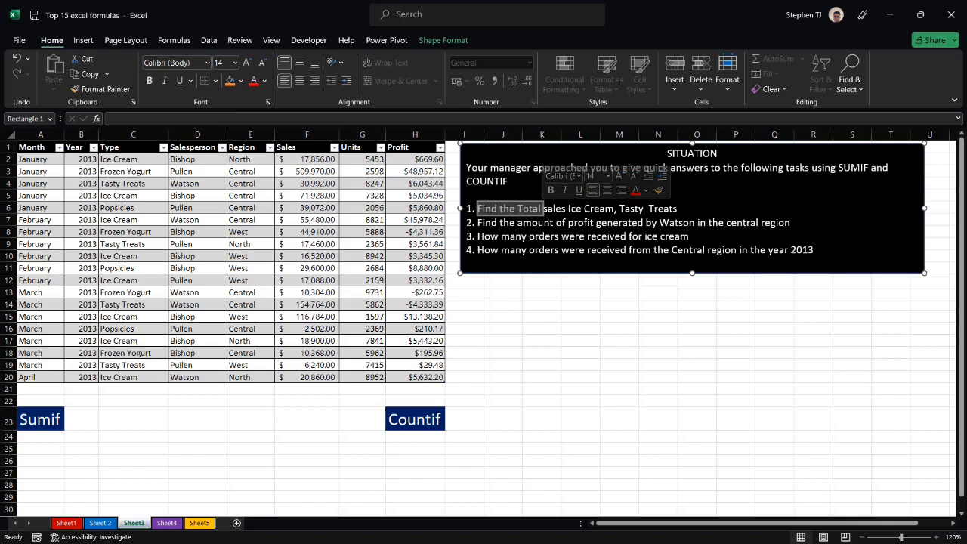
{"action": "left_click", "coordinate": [497, 209]}
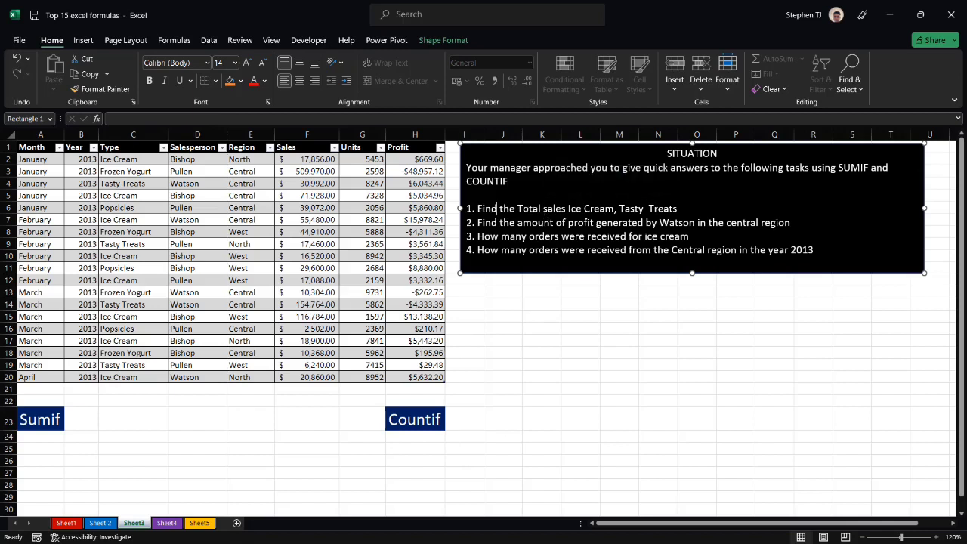
{"action": "left_click_drag", "start_coordinate": [478, 208], "coordinate": [555, 211]}
Put the beginning of a formula, =sumif, in cell B25 below the Sumif heading
{"action": "scroll", "coordinate": [75, 408], "scroll_direction": "down", "scroll_amount": 2}
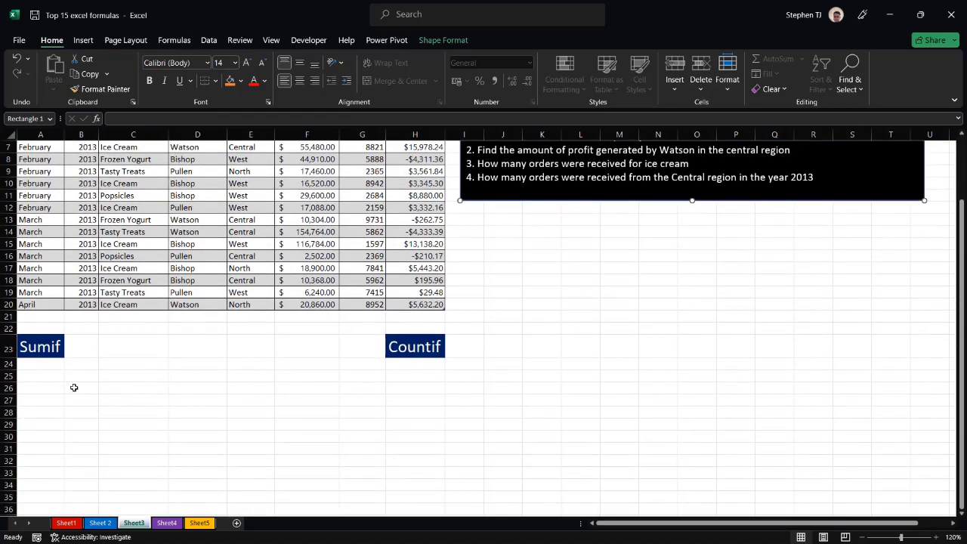
{"action": "left_click", "coordinate": [74, 375]}
{"action": "type", "text": "=sumif"}
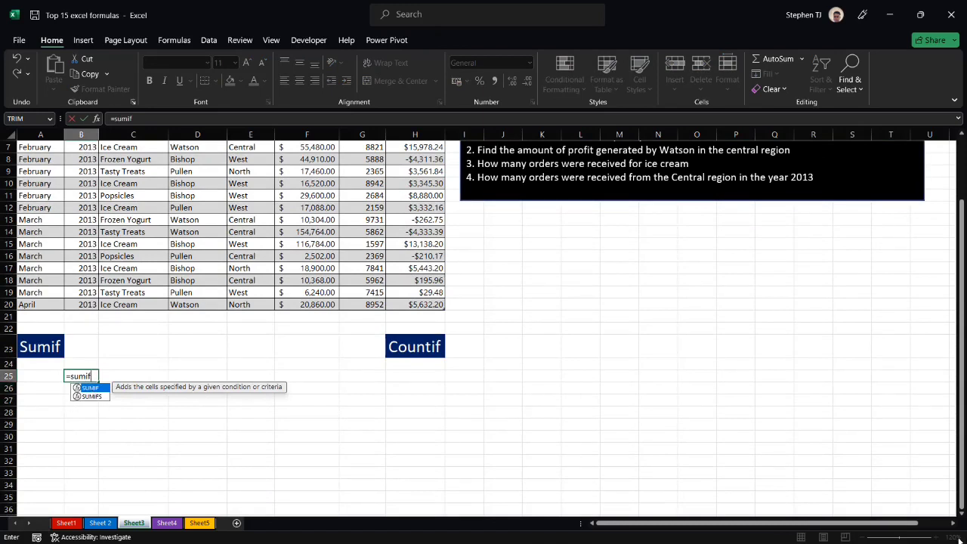
{"action": "left_click", "coordinate": [784, 424]}
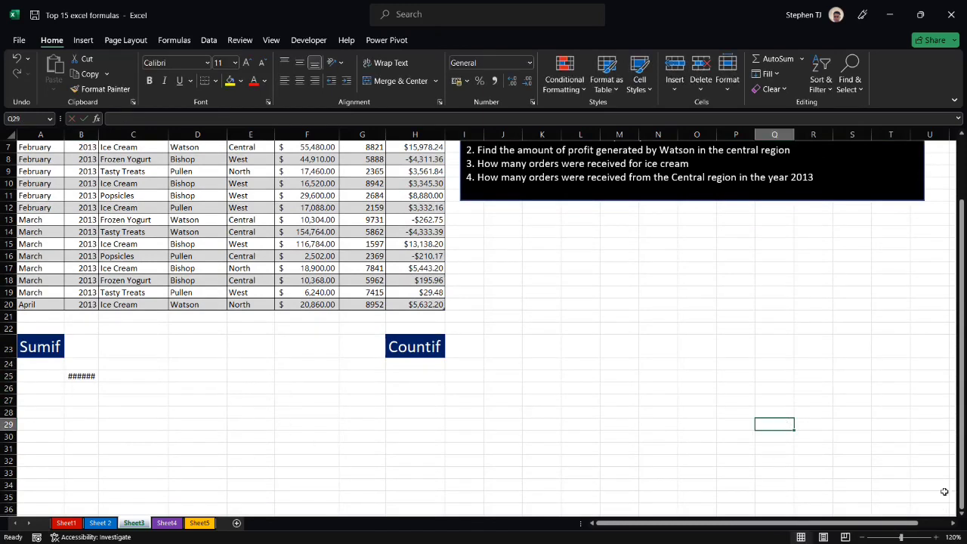
Reopen the unfinished formula in B25 and change its function to SUMIFS
{"action": "left_click", "coordinate": [936, 537]}
{"action": "left_click", "coordinate": [935, 536]}
{"action": "left_click", "coordinate": [935, 537]}
{"action": "left_click", "coordinate": [935, 537]}
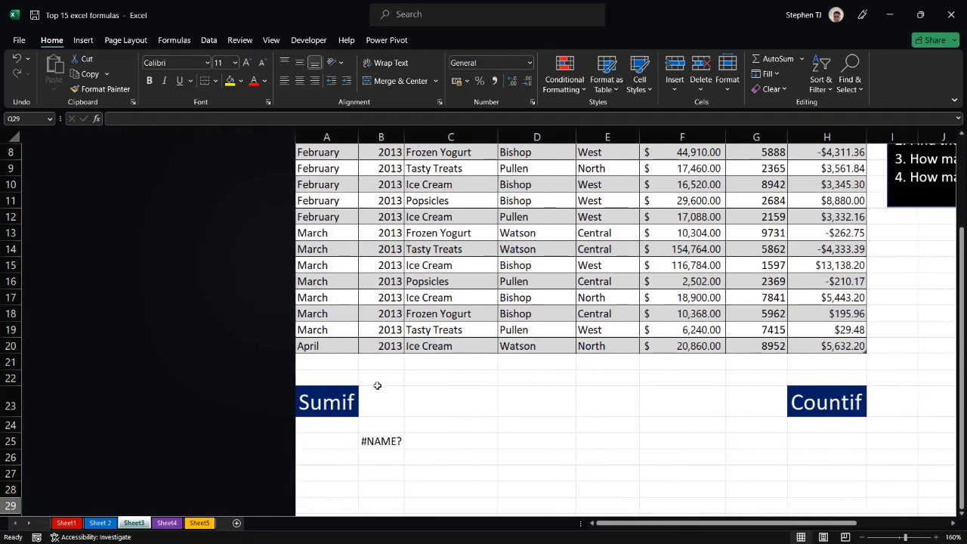
{"action": "double_click", "coordinate": [95, 441]}
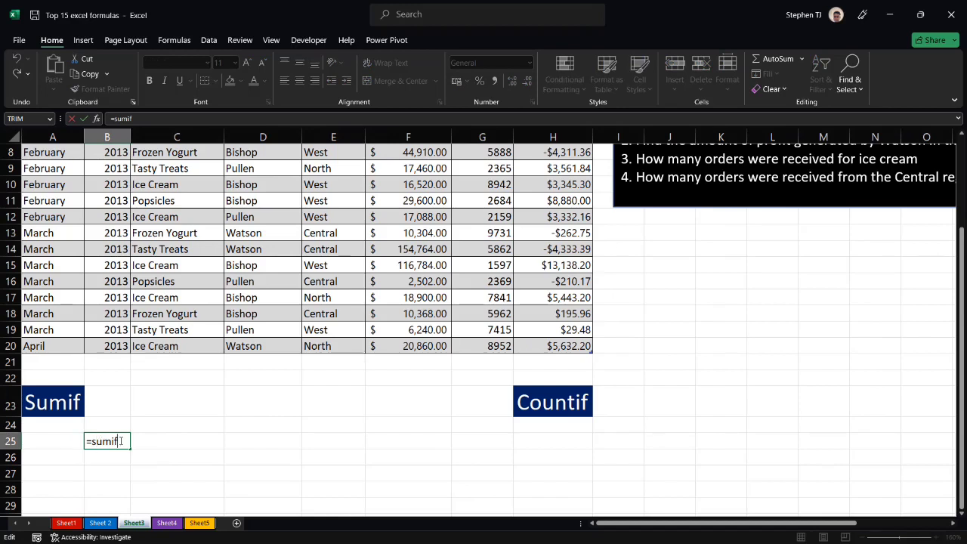
{"action": "key", "text": "BackSpace"}
{"action": "key", "text": "BackSpace"}
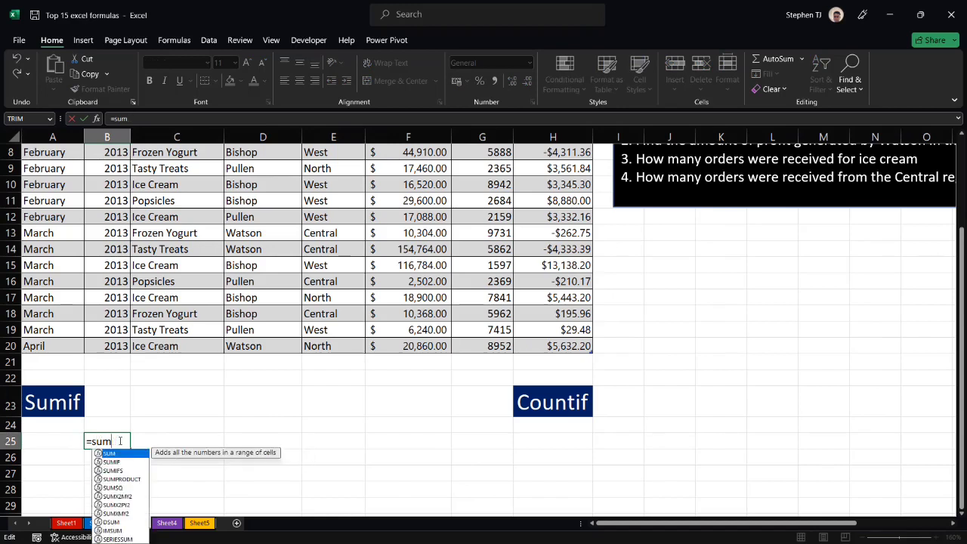
{"action": "type", "text": "if"}
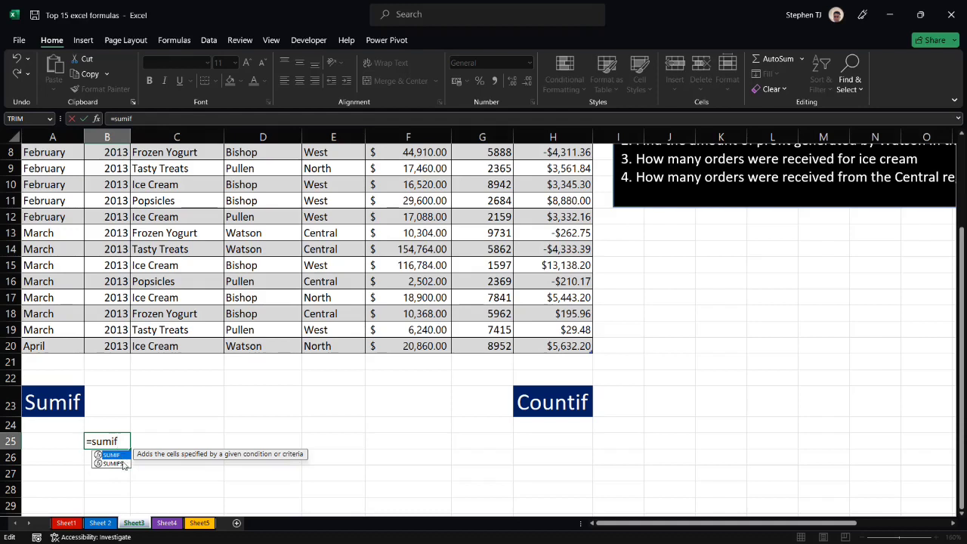
{"action": "left_click", "coordinate": [125, 464]}
{"action": "double_click", "coordinate": [124, 464]}
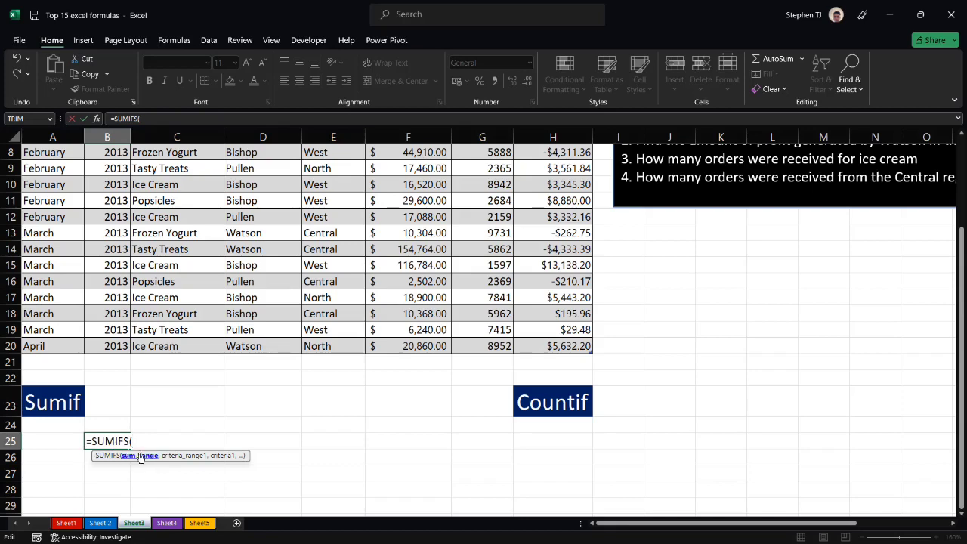
Use the table's Sales column as the sum range of the SUMIFS formula in B25
{"action": "scroll", "coordinate": [690, 222], "scroll_direction": "up", "scroll_amount": 1}
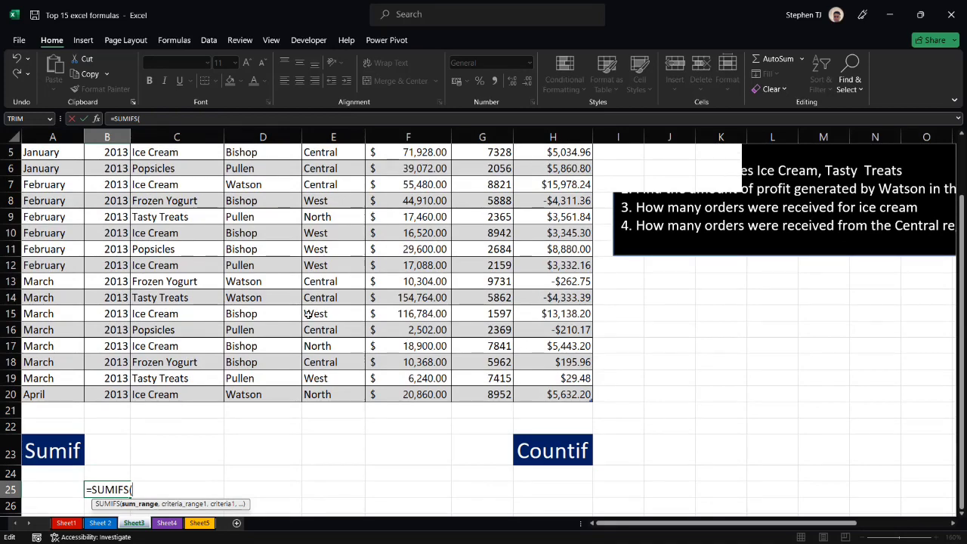
{"action": "scroll", "coordinate": [308, 315], "scroll_direction": "up", "scroll_amount": 2}
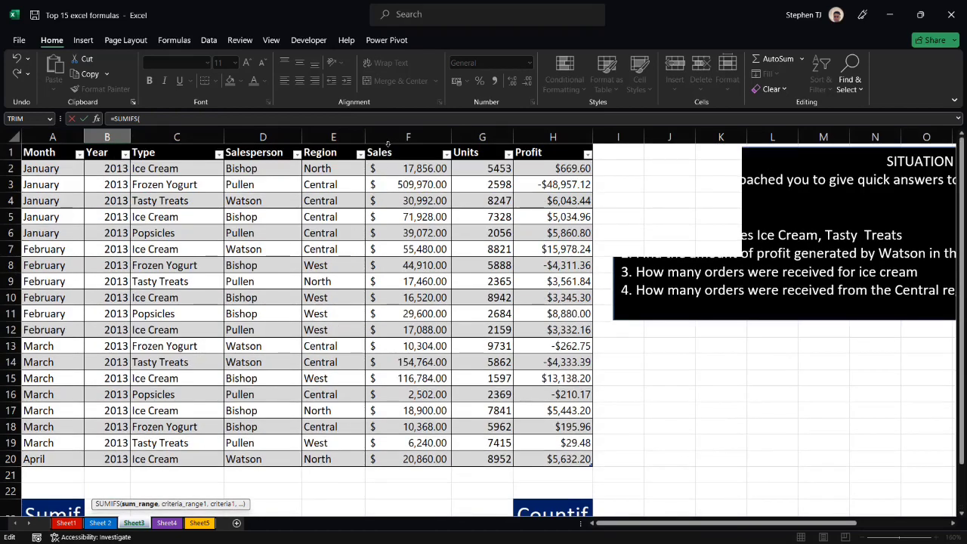
{"action": "left_click", "coordinate": [388, 143]}
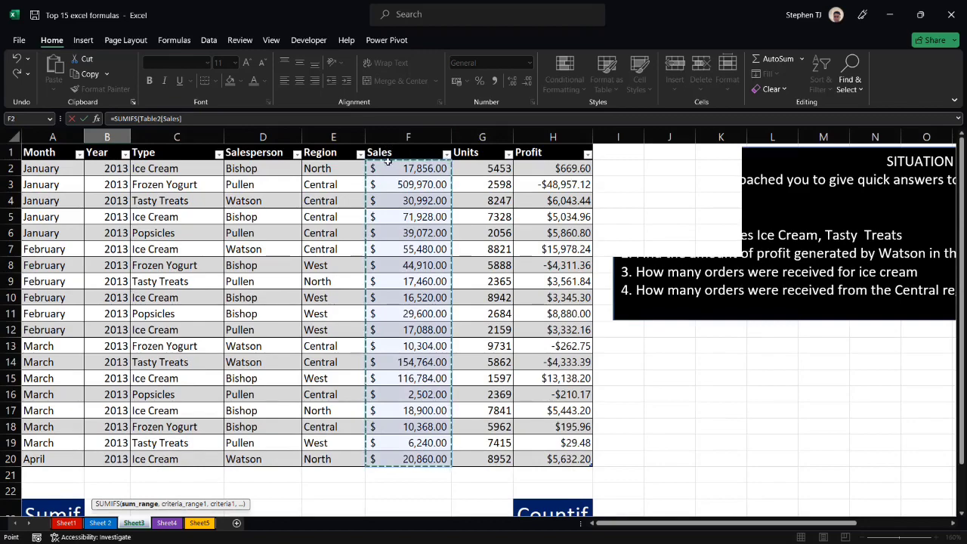
{"action": "scroll", "coordinate": [365, 189], "scroll_direction": "down", "scroll_amount": 2}
{"action": "scroll", "coordinate": [365, 189], "scroll_direction": "up", "scroll_amount": 2}
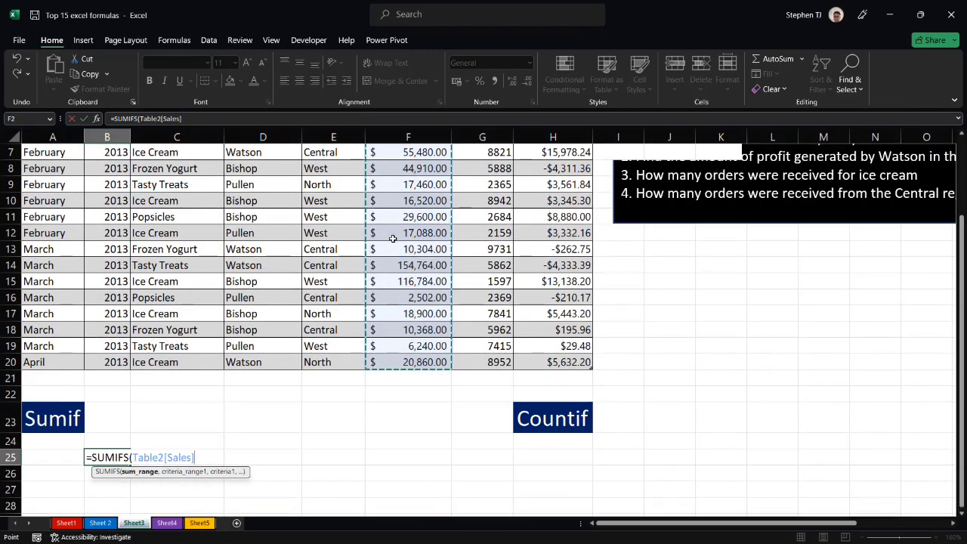
{"action": "scroll", "coordinate": [393, 237], "scroll_direction": "down", "scroll_amount": 2}
{"action": "type", "text": ","}
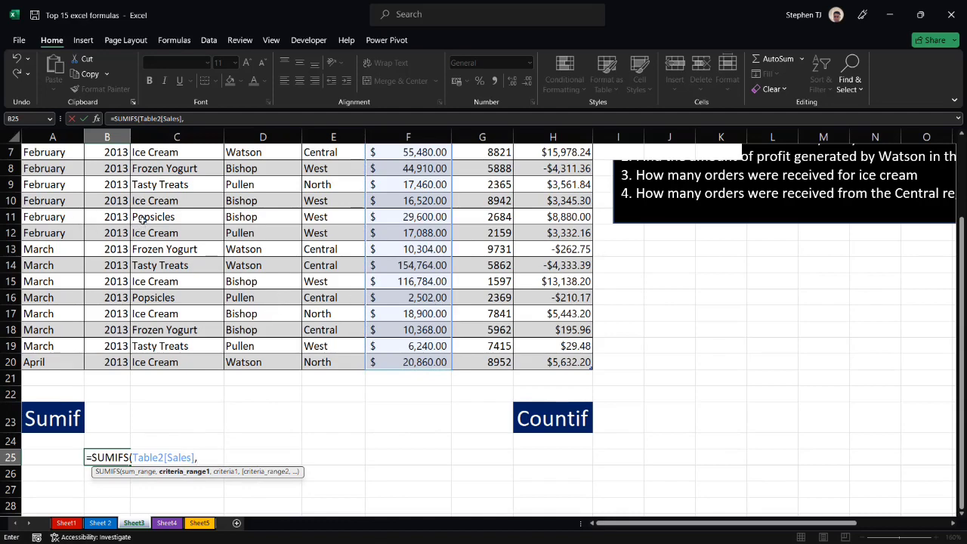
Complete the B25 formula with the Type column as criteria range and "Ice Cream" as criterion, and enter it
{"action": "scroll", "coordinate": [172, 319], "scroll_direction": "up", "scroll_amount": 2}
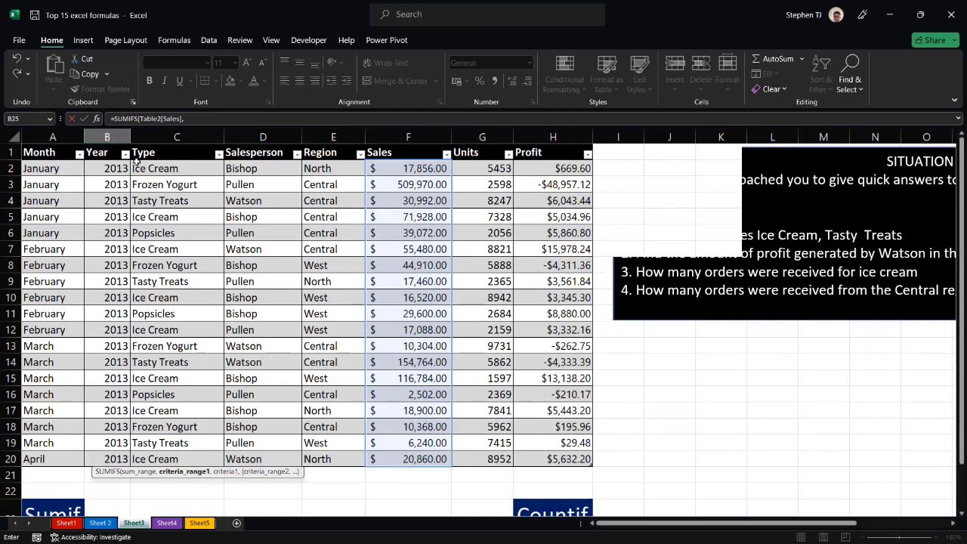
{"action": "left_click", "coordinate": [156, 151]}
{"action": "scroll", "coordinate": [254, 431], "scroll_direction": "down", "scroll_amount": 2}
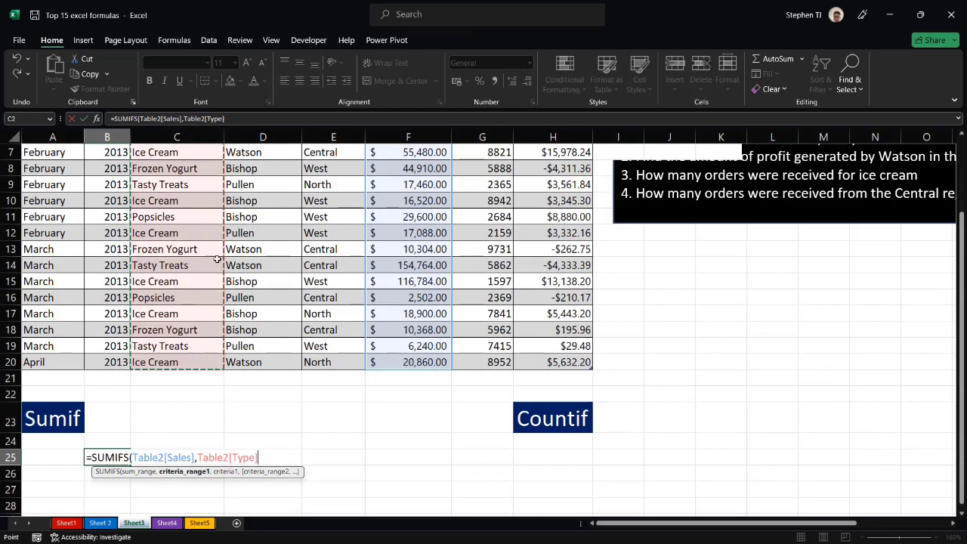
{"action": "type", "text": ",\"Ice C"}
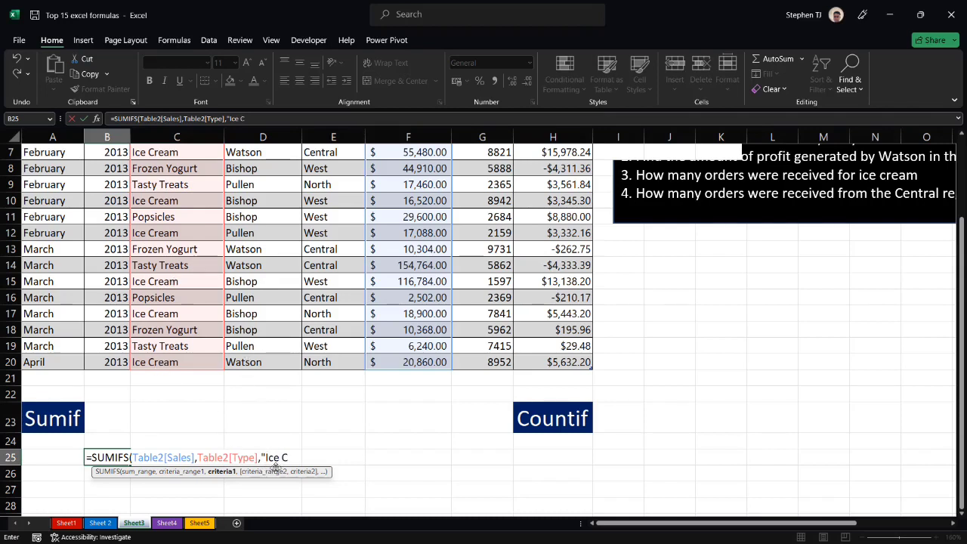
{"action": "type", "text": "ream\")"}
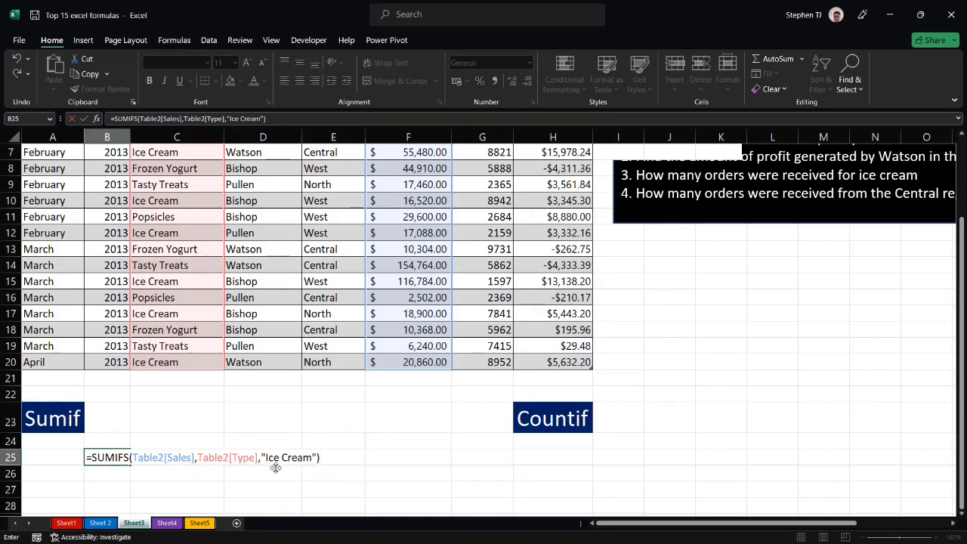
{"action": "key", "text": "Return"}
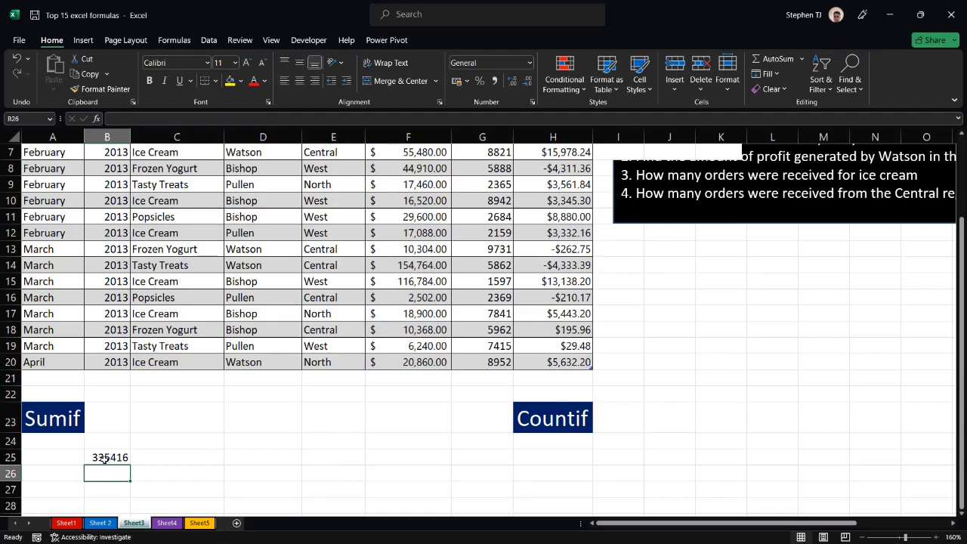
Recheck the first task in the SITUATION box and start a second SUMIFS formula in C25
{"action": "left_click", "coordinate": [112, 460]}
{"action": "scroll", "coordinate": [335, 300], "scroll_direction": "up", "scroll_amount": 2}
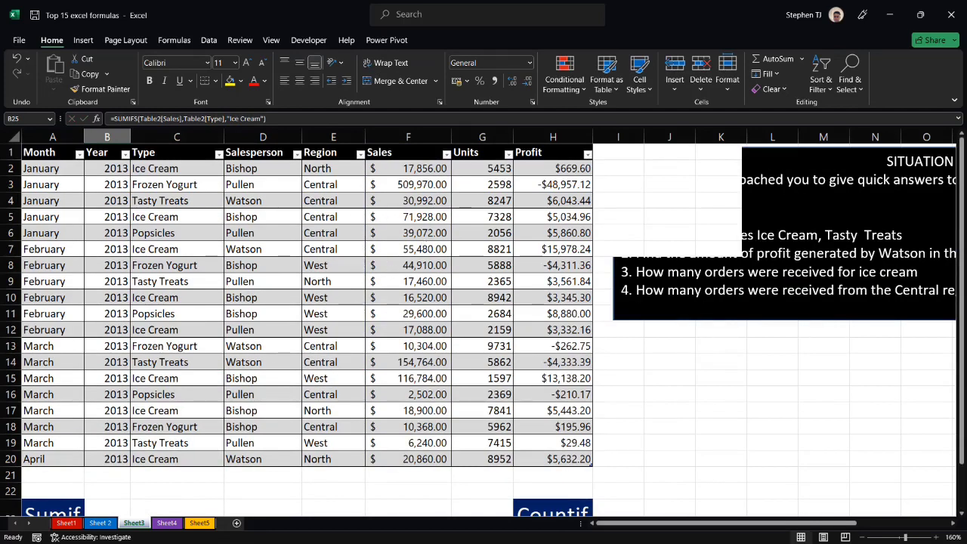
{"action": "left_click", "coordinate": [739, 235]}
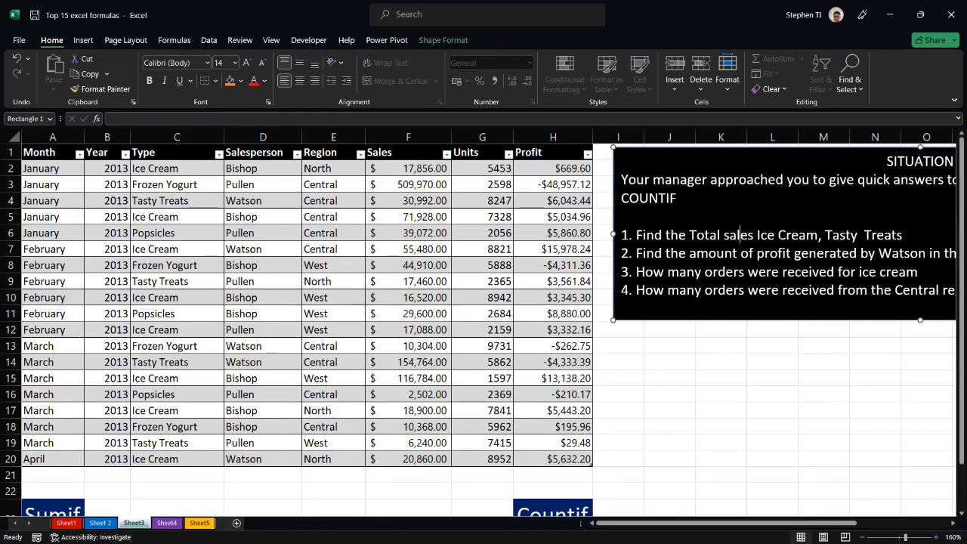
{"action": "scroll", "coordinate": [119, 416], "scroll_direction": "down", "scroll_amount": 3}
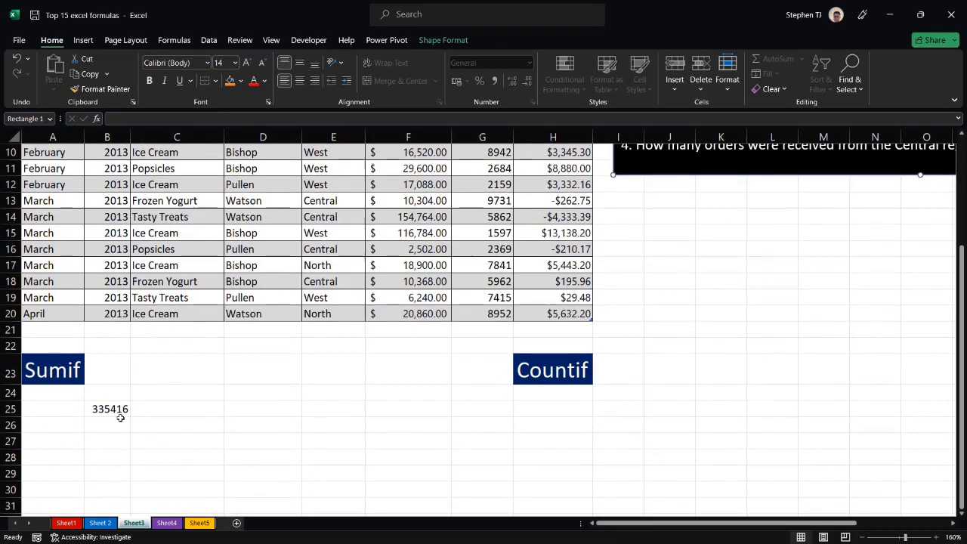
{"action": "left_click", "coordinate": [160, 409]}
{"action": "type", "text": "="}
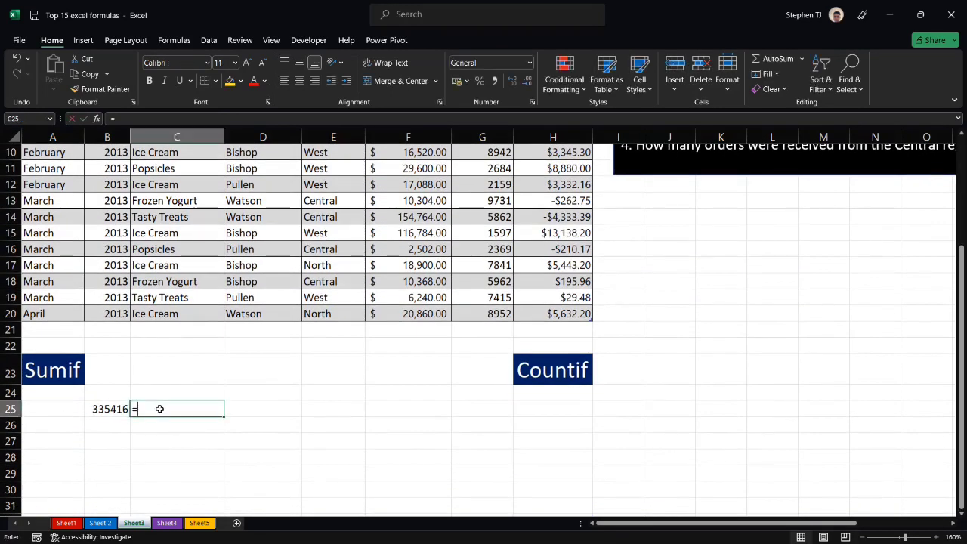
{"action": "type", "text": "sumif"}
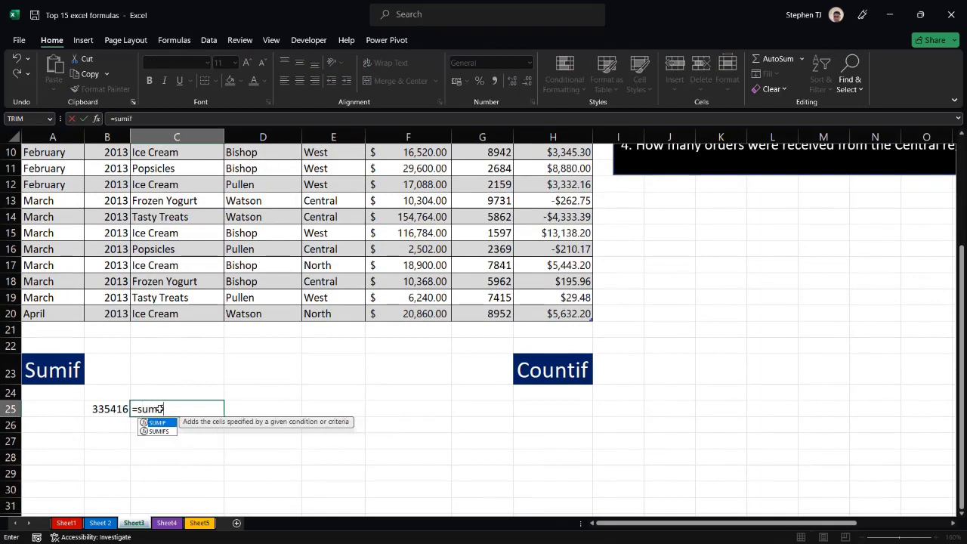
{"action": "type", "text": "s"}
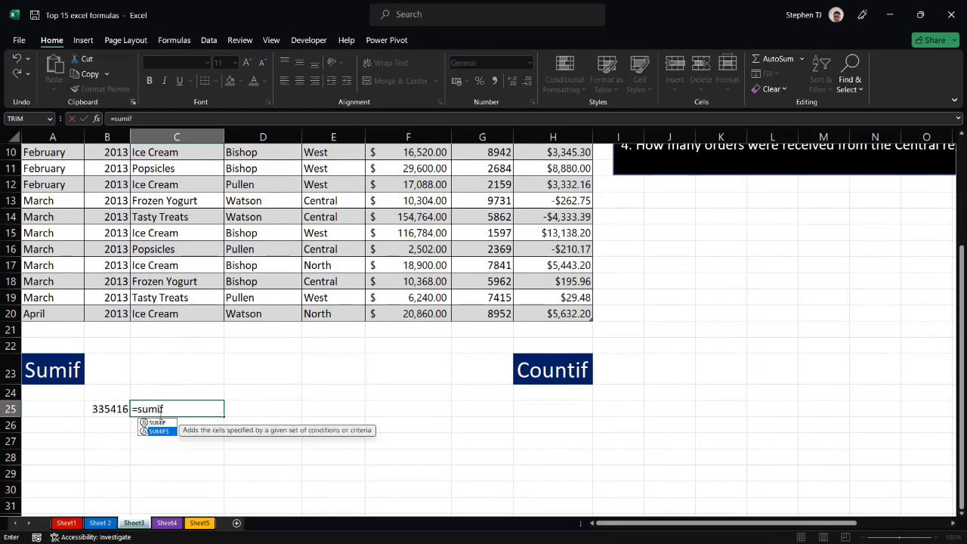
{"action": "key", "text": "Tab"}
Set the Sales column as sum range and the Type column as first criteria range in the C25 formula
{"action": "scroll", "coordinate": [280, 318], "scroll_direction": "up", "scroll_amount": 3}
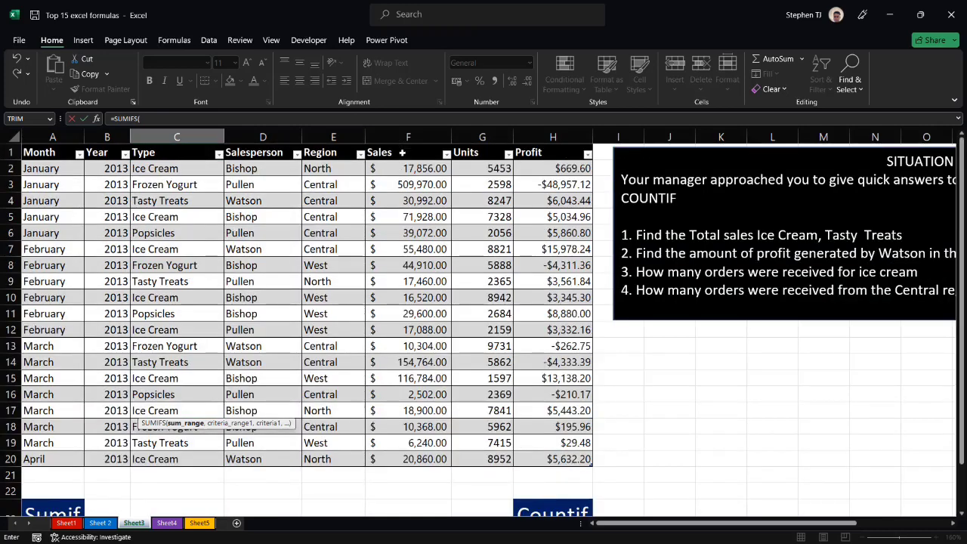
{"action": "left_click", "coordinate": [403, 143]}
{"action": "scroll", "coordinate": [257, 340], "scroll_direction": "down", "scroll_amount": 3}
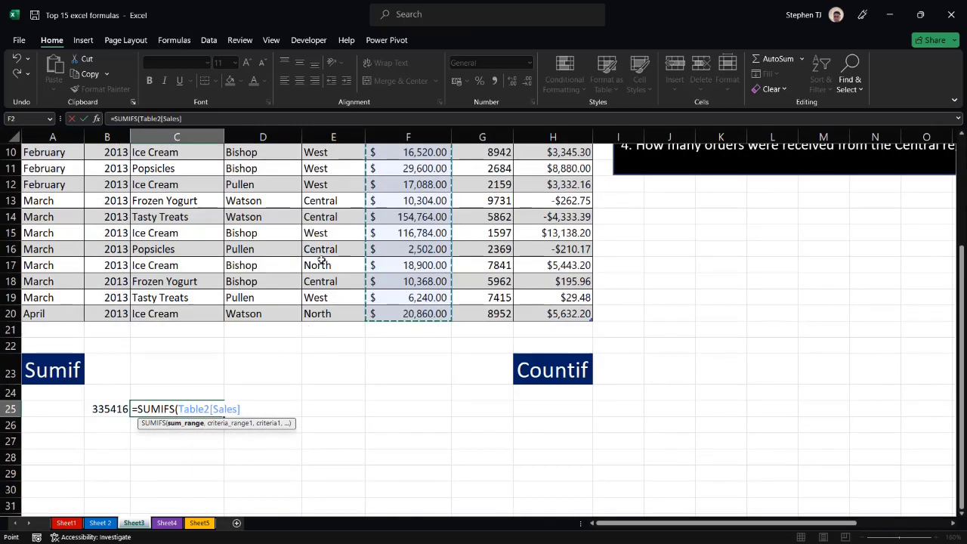
{"action": "type", "text": ","}
{"action": "scroll", "coordinate": [227, 355], "scroll_direction": "up", "scroll_amount": 3}
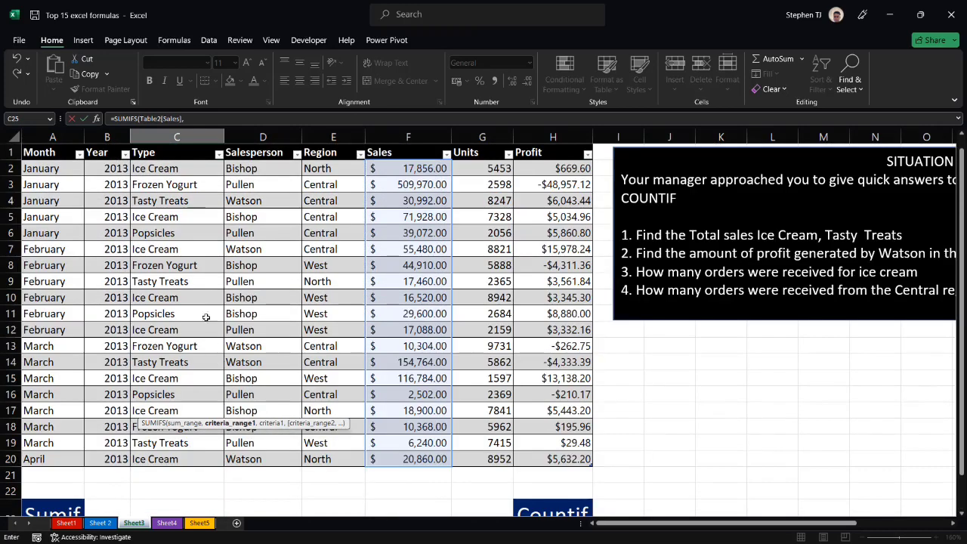
{"action": "left_click", "coordinate": [170, 143]}
{"action": "scroll", "coordinate": [257, 250], "scroll_direction": "down", "scroll_amount": 2}
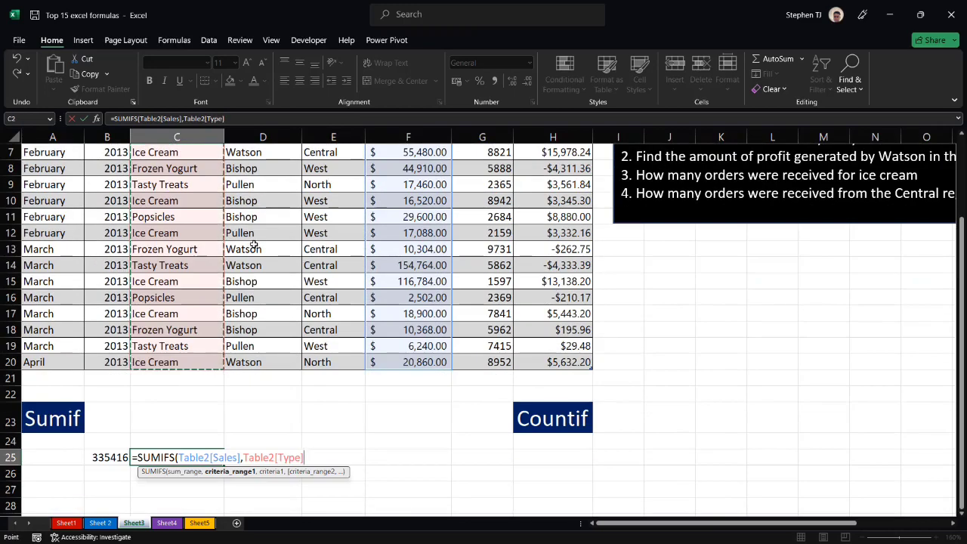
{"action": "type", "text": ","}
Complete the C25 SUMIFS formula with "Tasty Treats" as the criterion and enter it
{"action": "scroll", "coordinate": [321, 369], "scroll_direction": "up", "scroll_amount": 2}
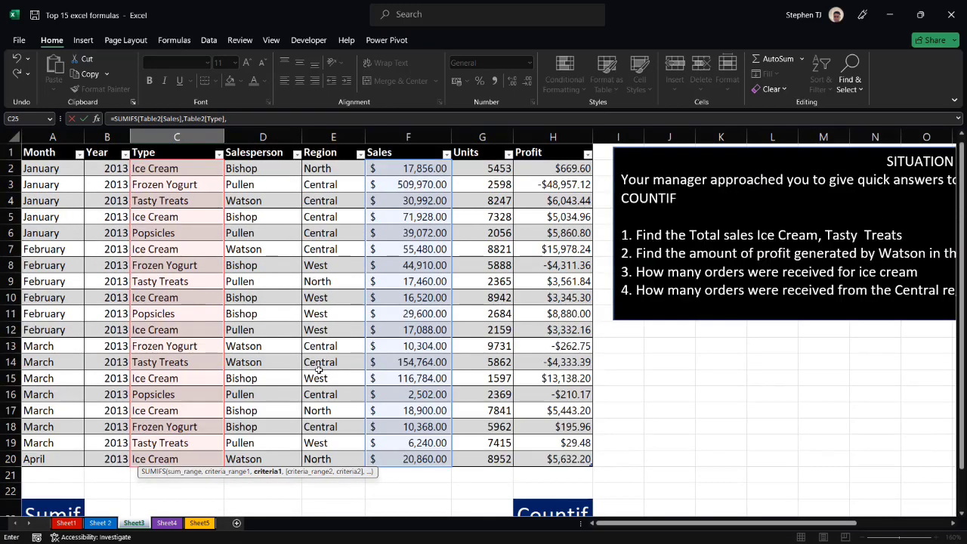
{"action": "scroll", "coordinate": [279, 353], "scroll_direction": "down", "scroll_amount": 1}
{"action": "scroll", "coordinate": [200, 334], "scroll_direction": "down", "scroll_amount": 1}
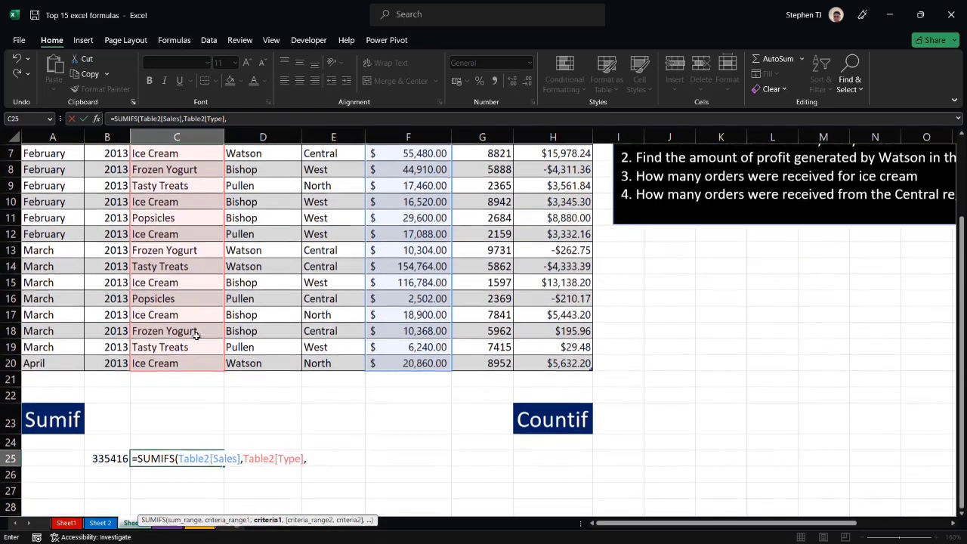
{"action": "type", "text": "\"tas"}
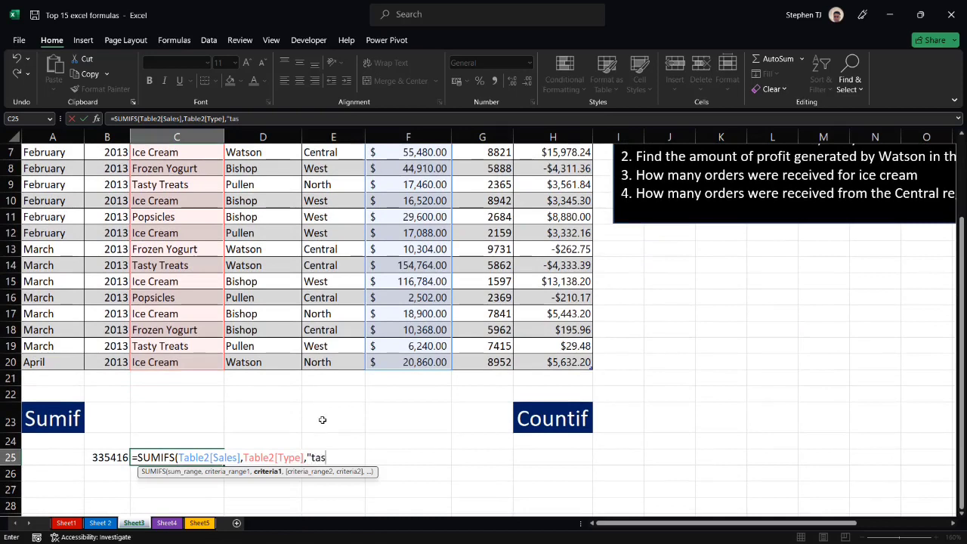
{"action": "type", "text": "ty"}
{"action": "key", "text": "BackSpace"}
{"action": "key", "text": "BackSpace"}
{"action": "key", "text": "BackSpace"}
{"action": "key", "text": "BackSpace"}
{"action": "key", "text": "BackSpace"}
{"action": "type", "text": "Tasty"}
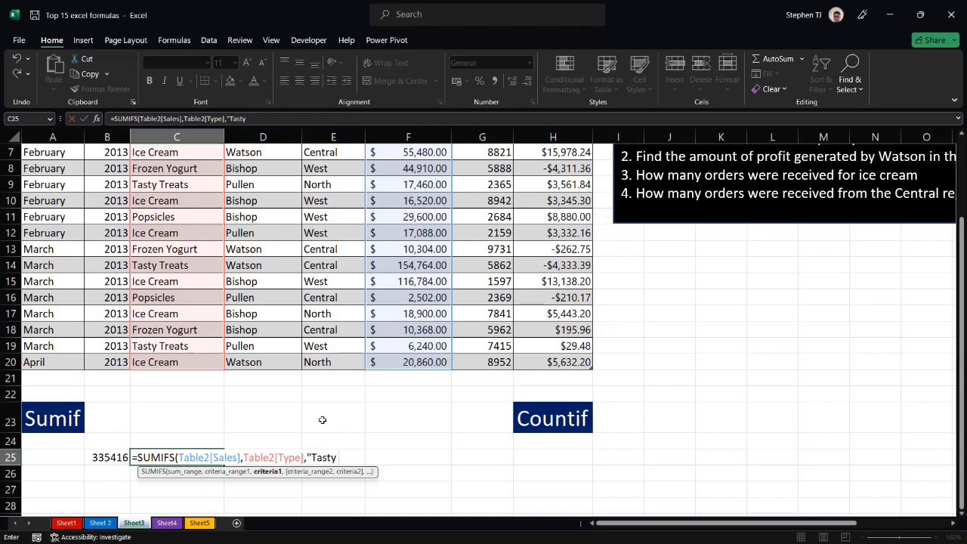
{"action": "type", "text": " Treats"}
{"action": "key", "text": "Return"}
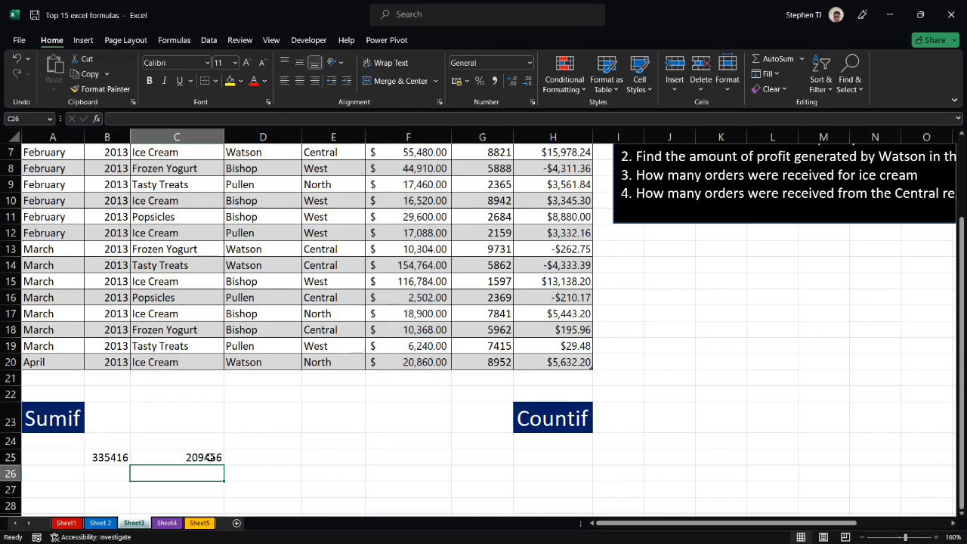
{"action": "left_click", "coordinate": [210, 458]}
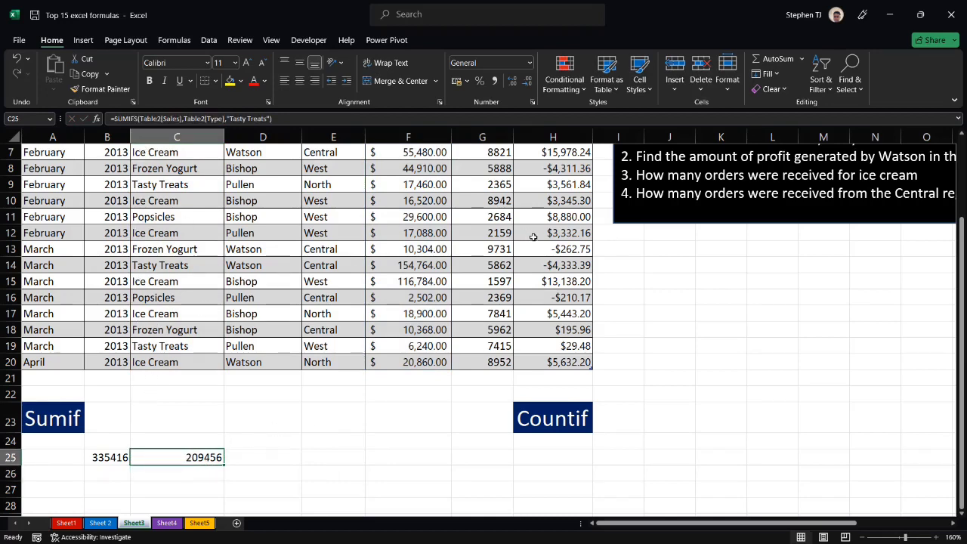
Read the second task in the SITUATION box and examine the Salesperson and Region entries it refers to in the table
{"action": "scroll", "coordinate": [533, 236], "scroll_direction": "up", "scroll_amount": 2}
{"action": "scroll", "coordinate": [489, 323], "scroll_direction": "right", "scroll_amount": 1}
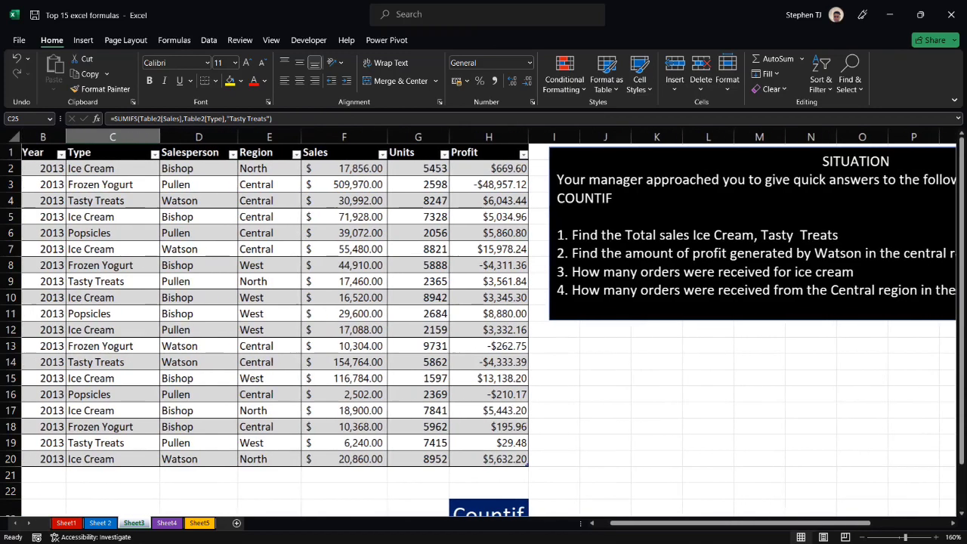
{"action": "scroll", "coordinate": [489, 323], "scroll_direction": "right", "scroll_amount": 1}
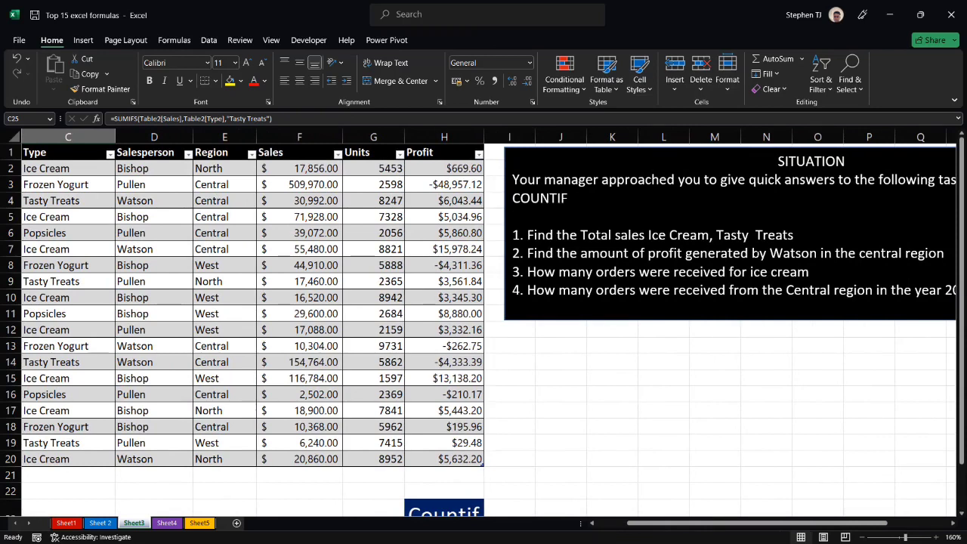
{"action": "left_click_drag", "start_coordinate": [770, 254], "coordinate": [903, 254]}
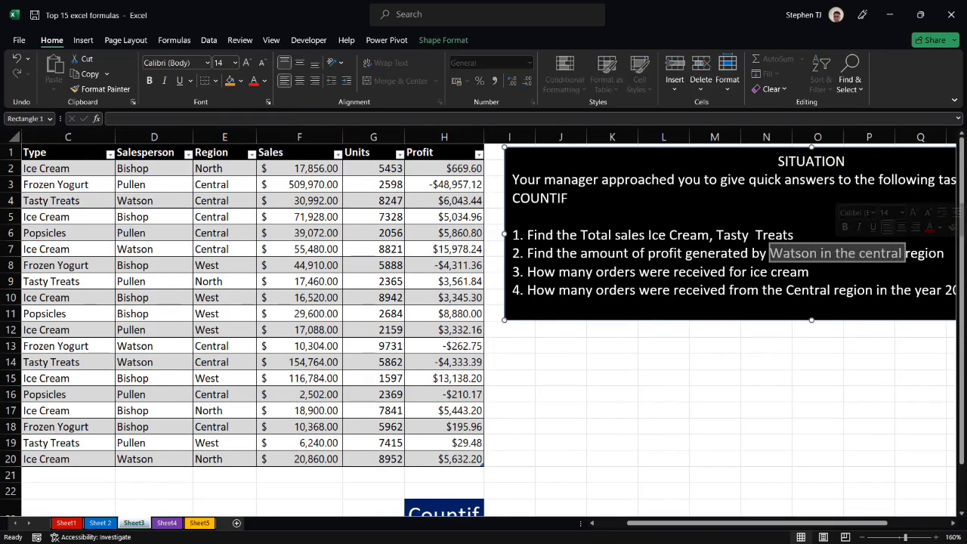
{"action": "left_click", "coordinate": [809, 272]}
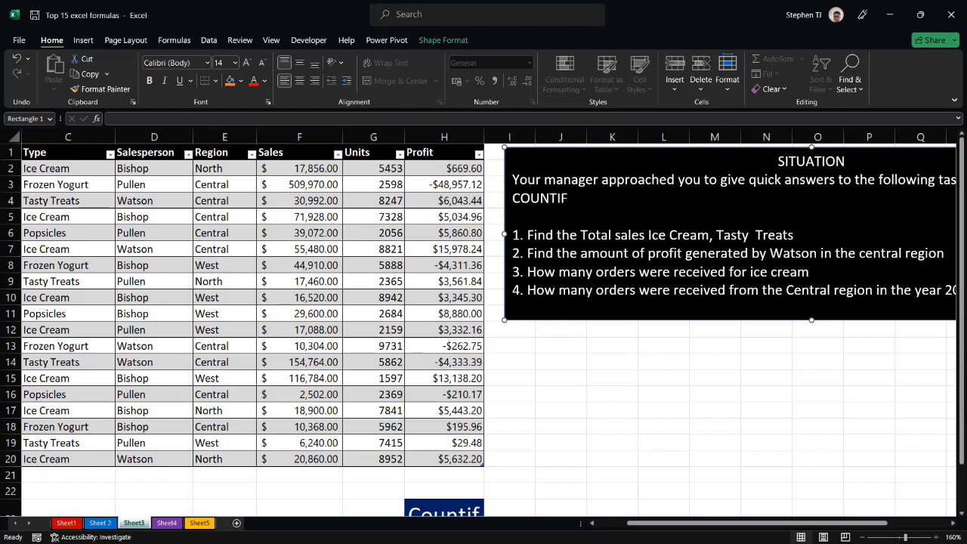
{"action": "left_click", "coordinate": [717, 254]}
{"action": "scroll", "coordinate": [304, 252], "scroll_direction": "left", "scroll_amount": 2}
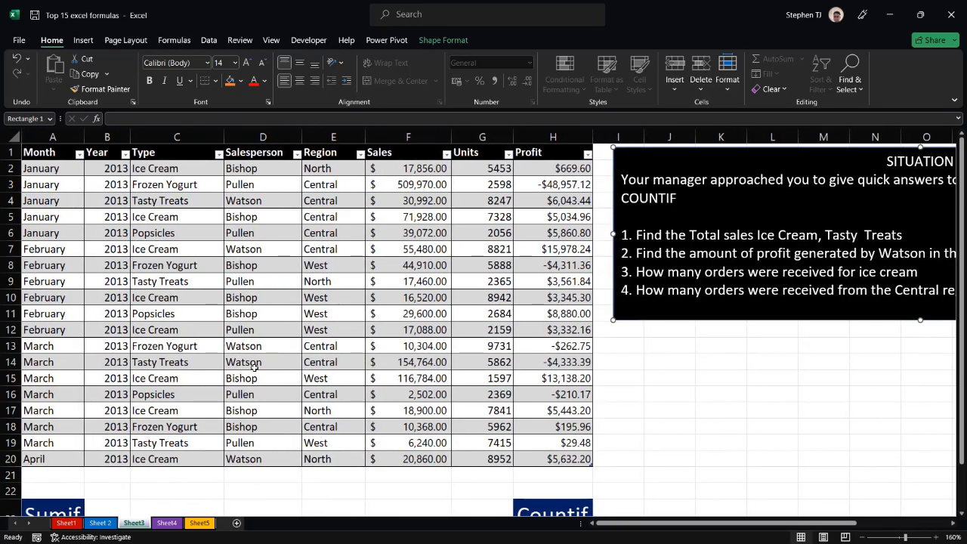
{"action": "left_click", "coordinate": [248, 460]}
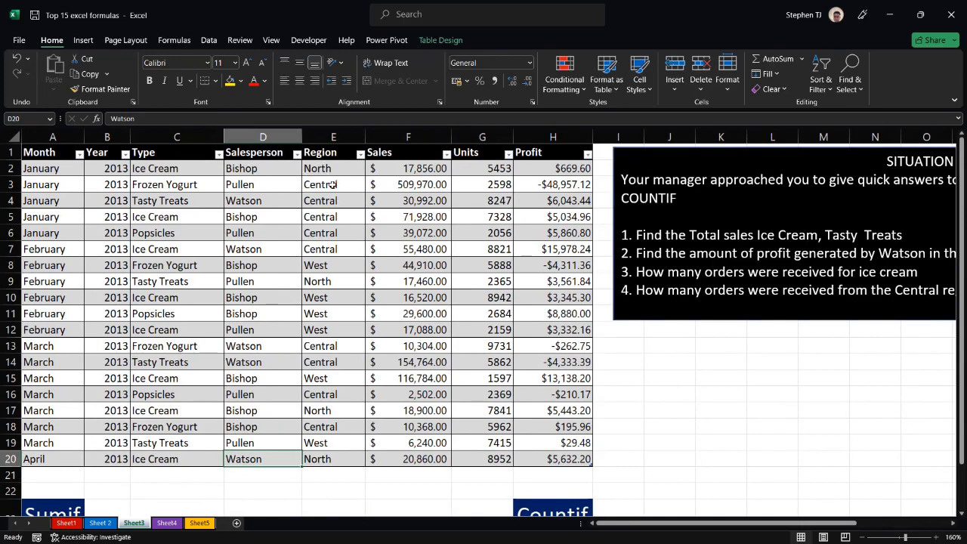
{"action": "left_click", "coordinate": [246, 200]}
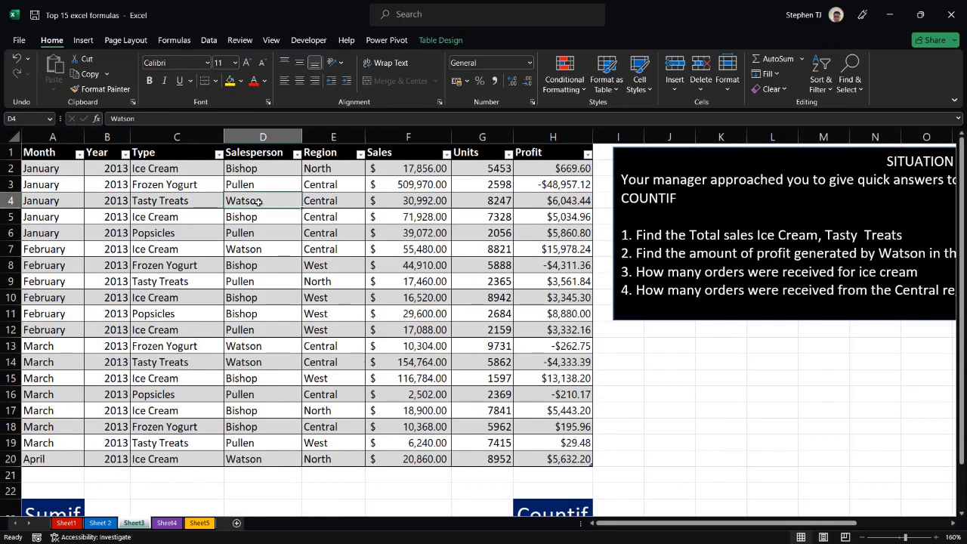
Start a SUMIFS formula in cell B27 for the second task
{"action": "scroll", "coordinate": [321, 200], "scroll_direction": "down", "scroll_amount": 3}
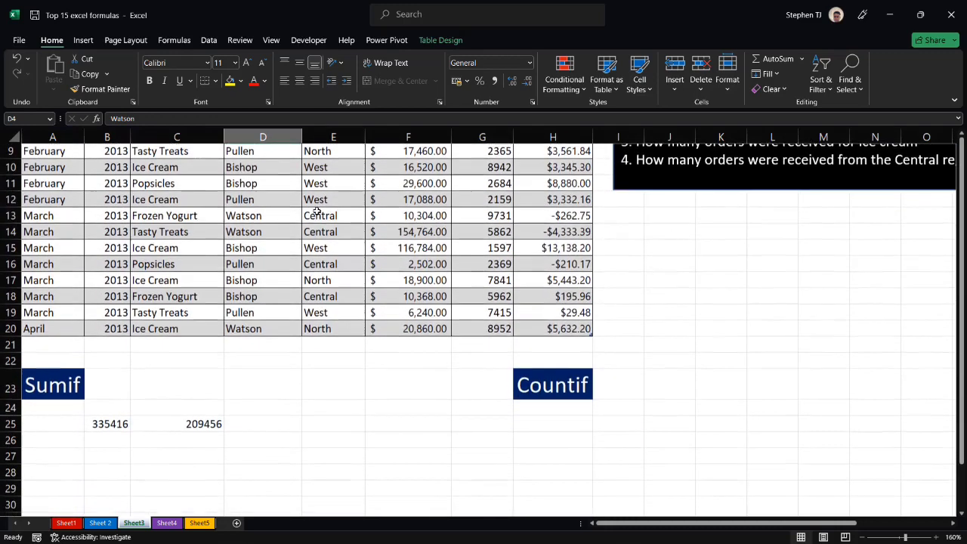
{"action": "left_click", "coordinate": [108, 456]}
{"action": "type", "text": "=sum"}
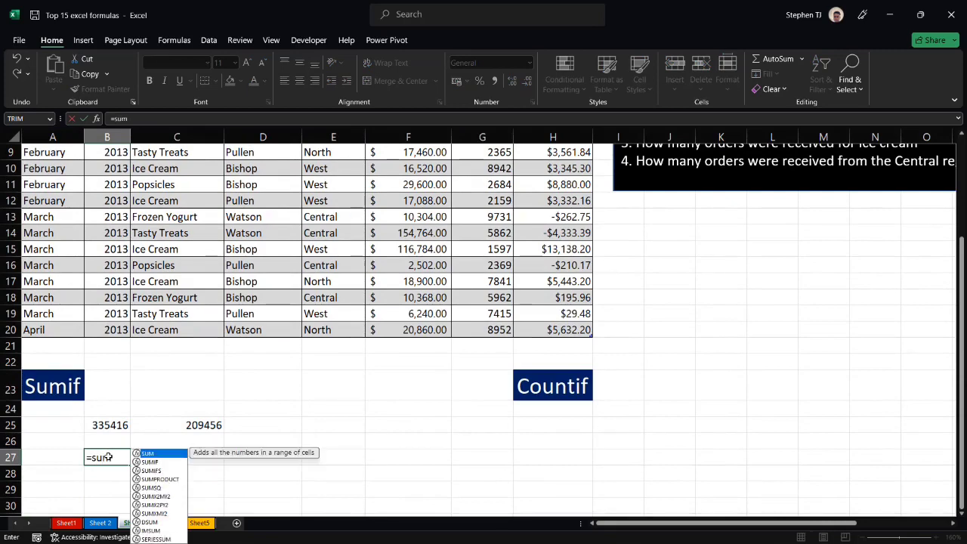
{"action": "type", "text": "ifs"}
{"action": "key", "text": "Tab"}
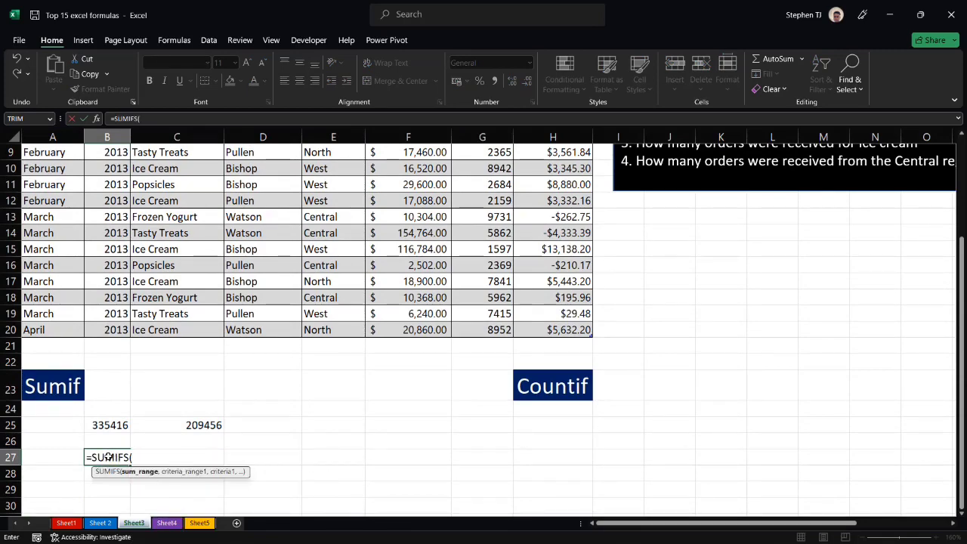
Use the table's Profit column as the sum range of the SUMIFS formula in B27
{"action": "scroll", "coordinate": [302, 269], "scroll_direction": "up", "scroll_amount": 2}
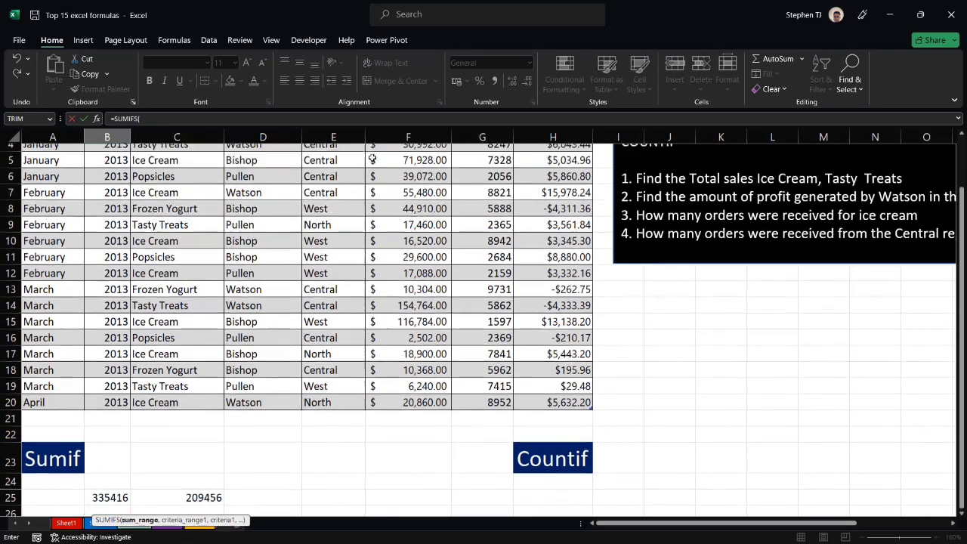
{"action": "scroll", "coordinate": [302, 269], "scroll_direction": "down", "scroll_amount": 2}
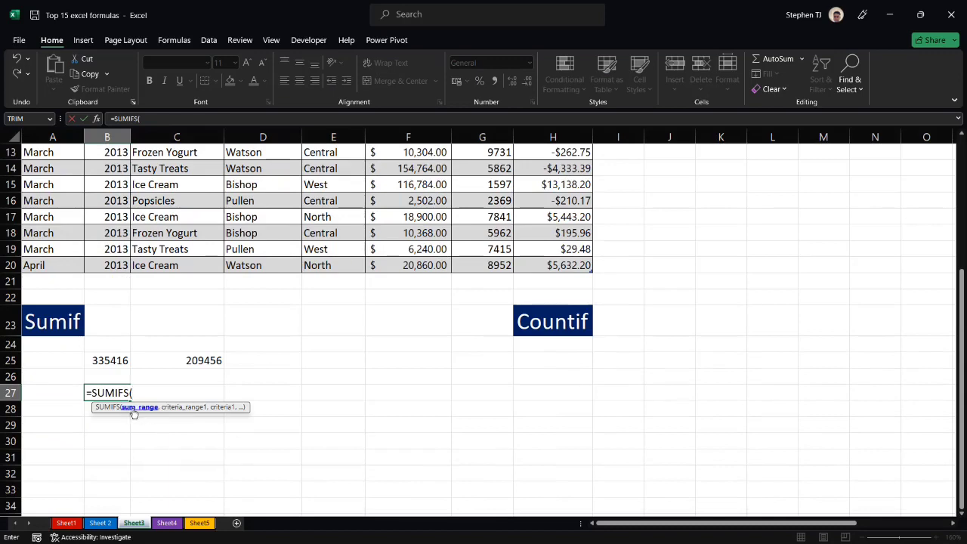
{"action": "scroll", "coordinate": [375, 290], "scroll_direction": "up", "scroll_amount": 4}
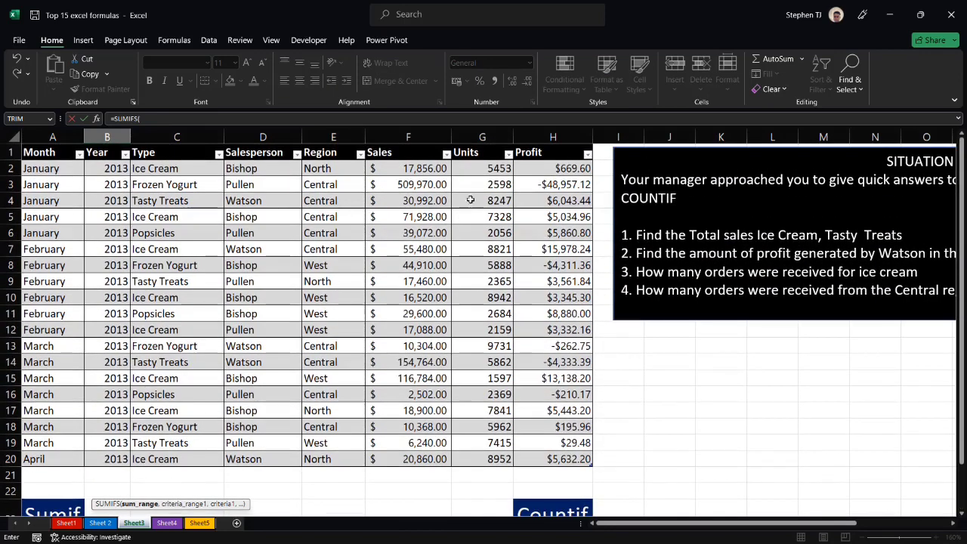
{"action": "left_click", "coordinate": [539, 146]}
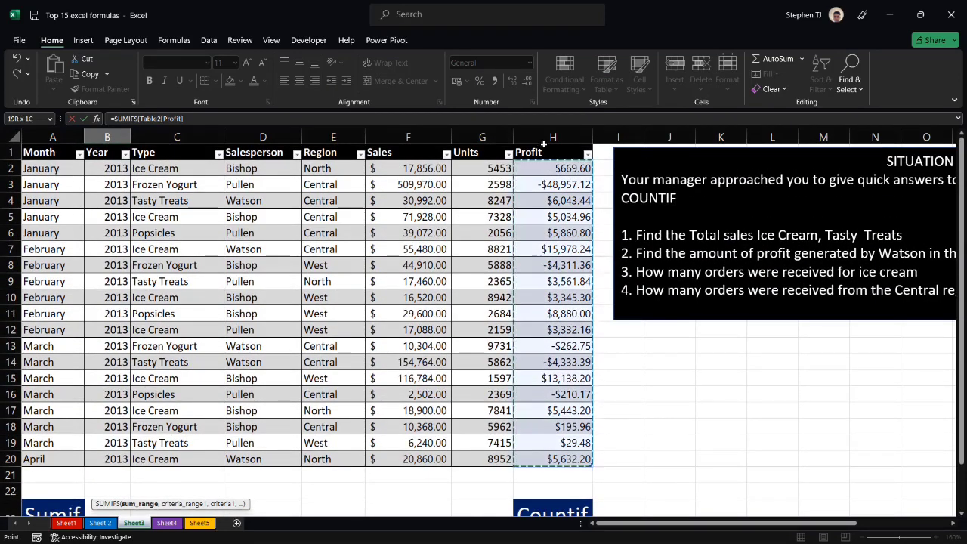
{"action": "scroll", "coordinate": [362, 250], "scroll_direction": "down", "scroll_amount": 2}
{"action": "scroll", "coordinate": [362, 251], "scroll_direction": "down", "scroll_amount": 1}
{"action": "type", "text": ","}
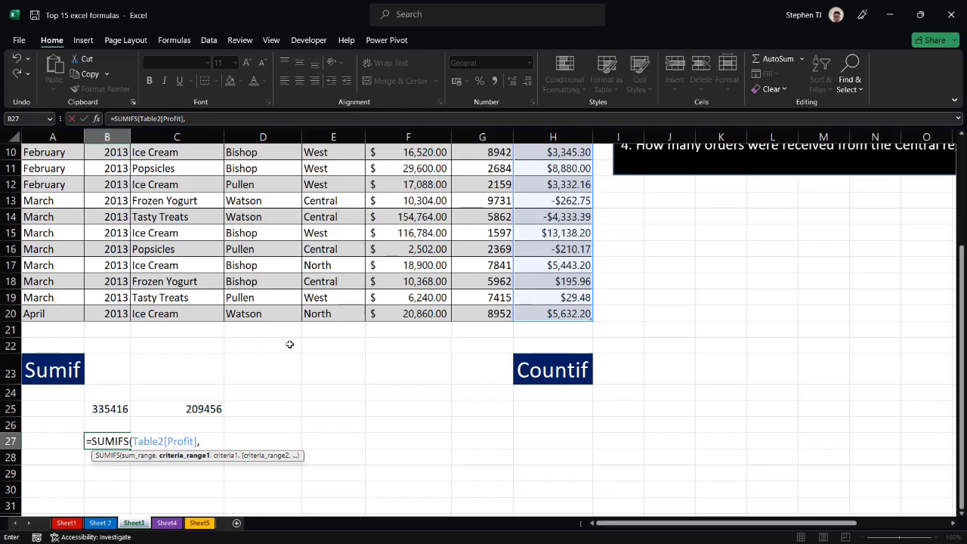
Add the Salesperson column as first criteria range in the B27 formula, with the salesperson's name from the second task as criterion
{"action": "scroll", "coordinate": [289, 345], "scroll_direction": "up", "scroll_amount": 3}
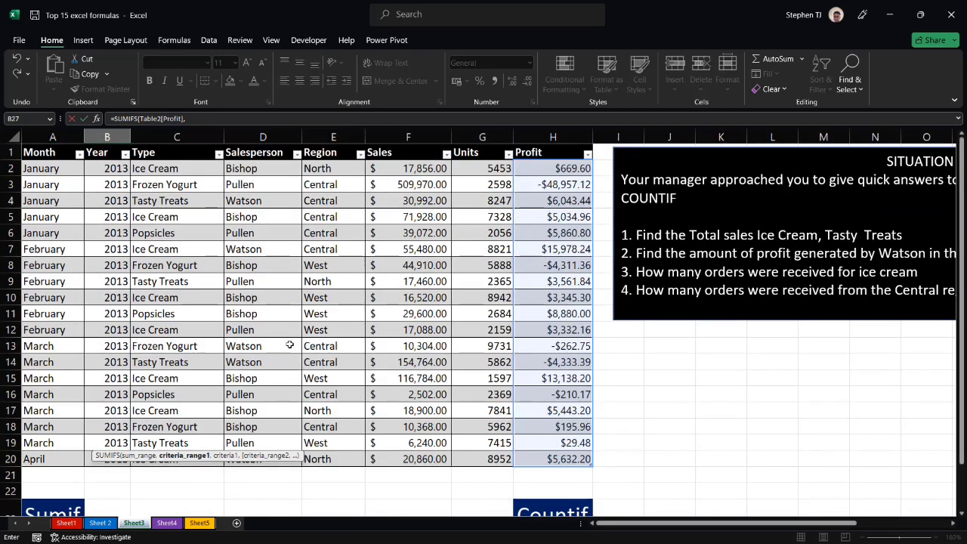
{"action": "left_click", "coordinate": [250, 149]}
{"action": "scroll", "coordinate": [257, 347], "scroll_direction": "down", "scroll_amount": 2}
{"action": "scroll", "coordinate": [249, 384], "scroll_direction": "down", "scroll_amount": 1}
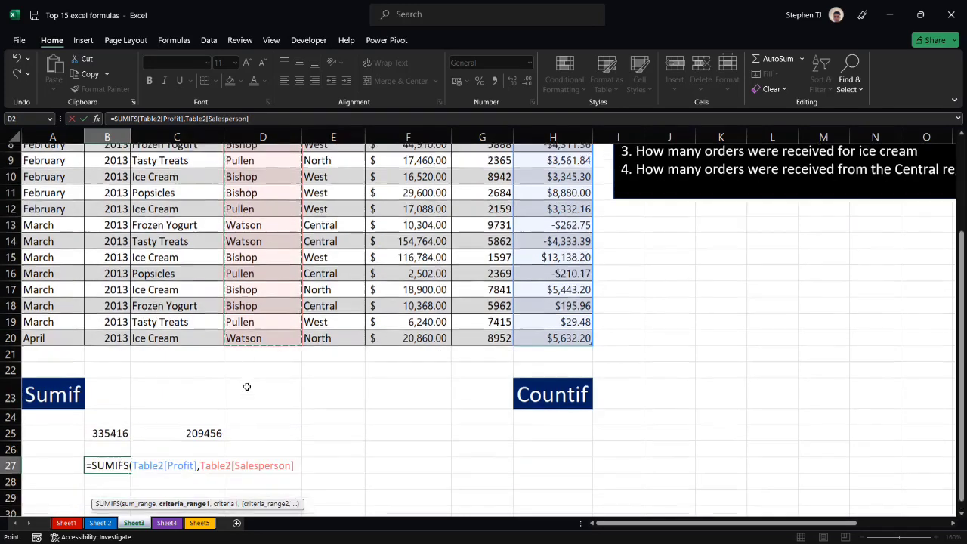
{"action": "type", "text": ","}
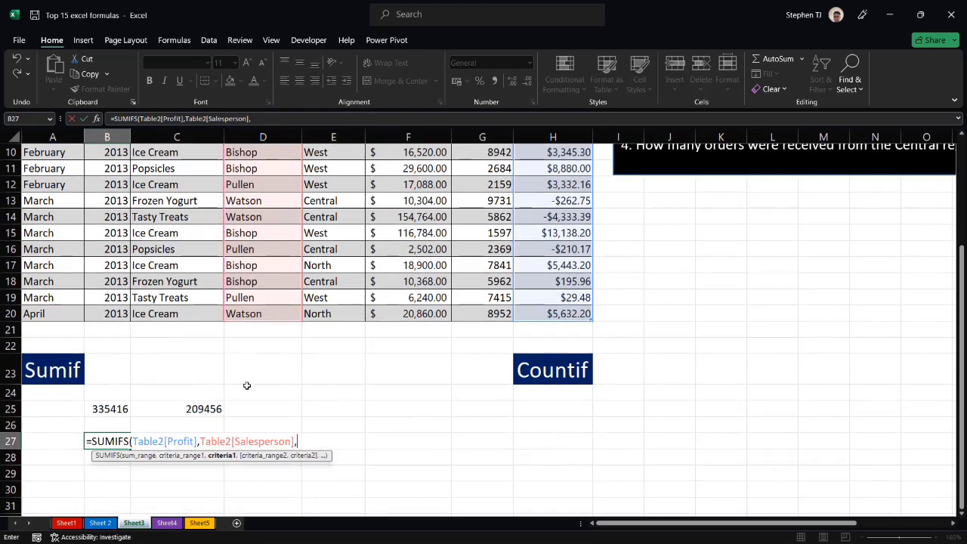
{"action": "type", "text": "\"Watson"}
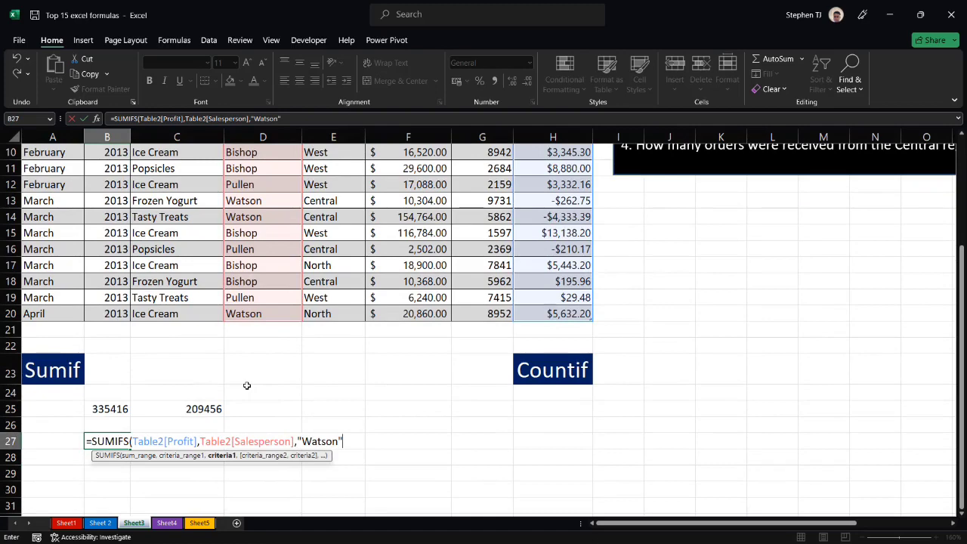
{"action": "type", "text": "\","}
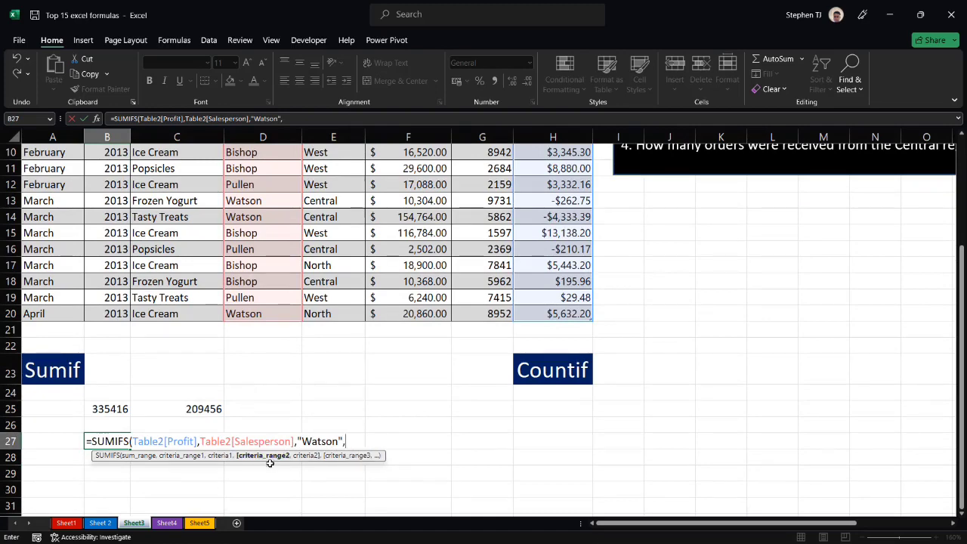
Add the Region column as the second criteria range in the B27 formula
{"action": "scroll", "coordinate": [342, 317], "scroll_direction": "up", "scroll_amount": 1}
{"action": "scroll", "coordinate": [342, 297], "scroll_direction": "up", "scroll_amount": 2}
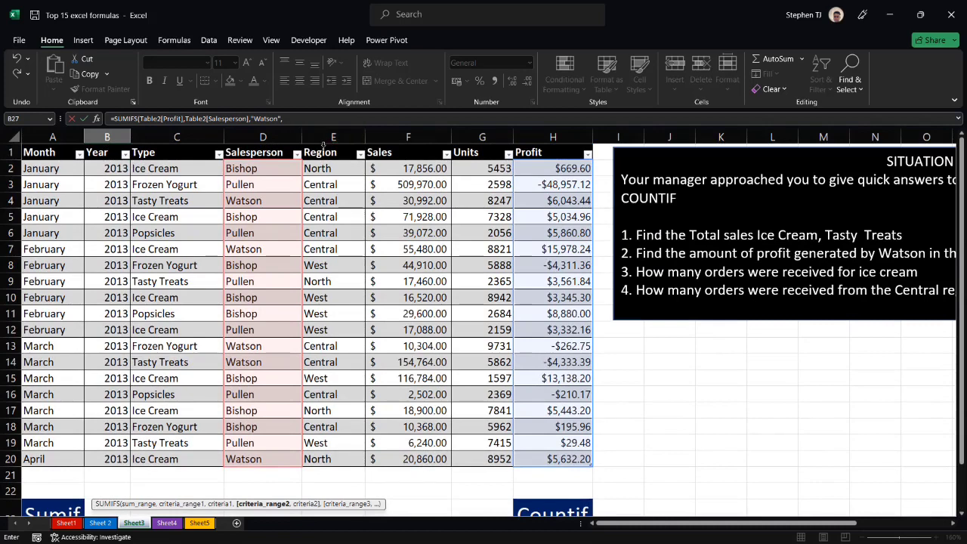
{"action": "left_click", "coordinate": [324, 146]}
{"action": "scroll", "coordinate": [353, 217], "scroll_direction": "down", "scroll_amount": 2}
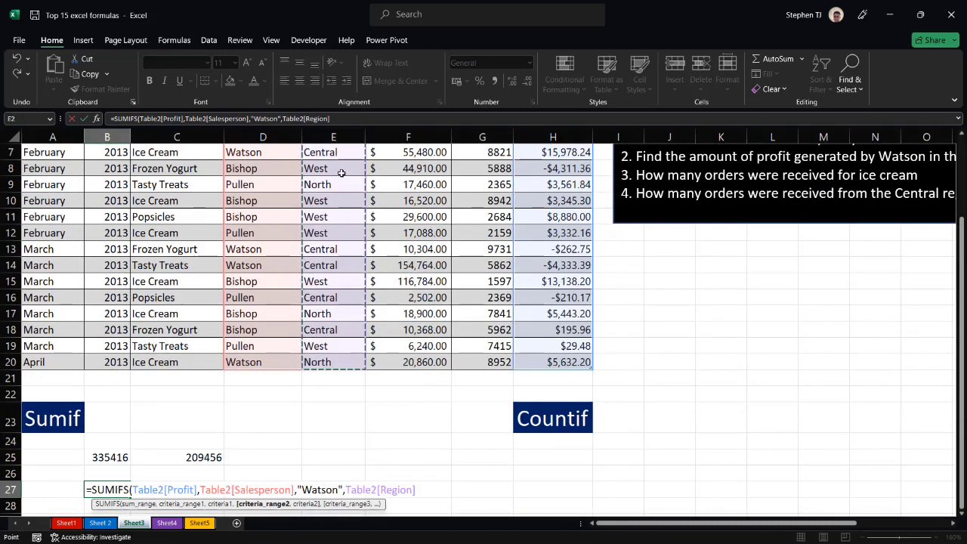
{"action": "scroll", "coordinate": [352, 217], "scroll_direction": "down", "scroll_amount": 1}
{"action": "type", "text": ","}
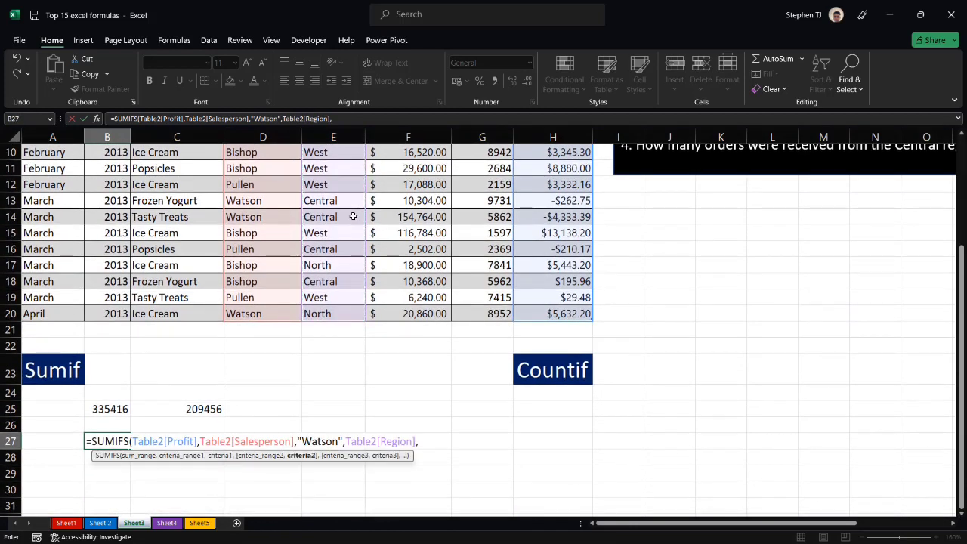
Complete the SUMIFS formula in B27 with "Central" as the Region criterion for Watson's profit
{"action": "type", "text": "\"Central\")"}
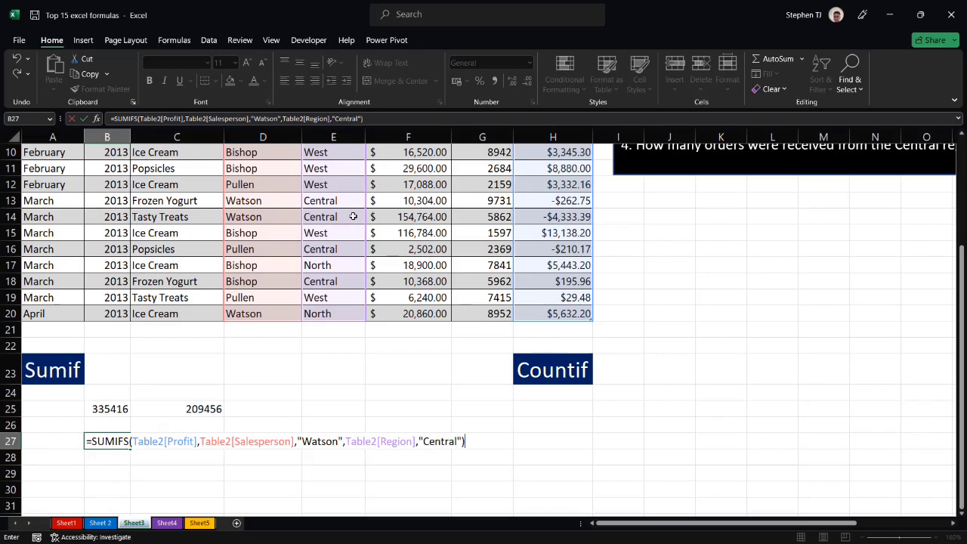
{"action": "key", "text": "Return"}
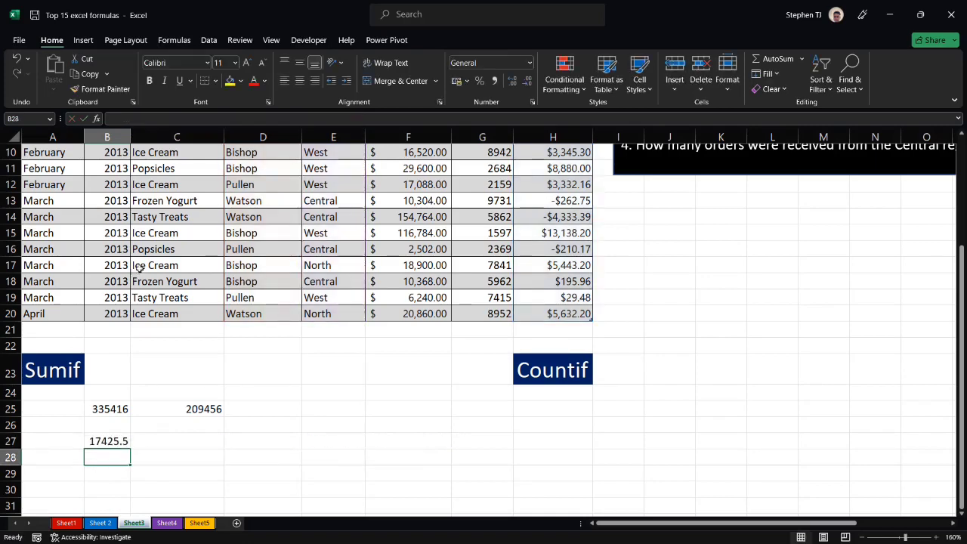
{"action": "left_click", "coordinate": [120, 442]}
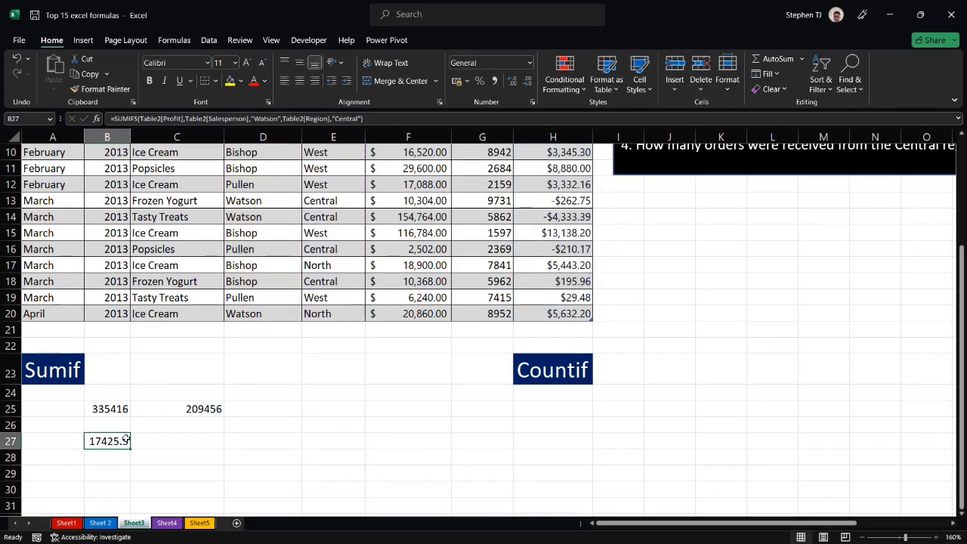
Examine the situation box's questions on order counts alongside the sales table's Units column
{"action": "scroll", "coordinate": [367, 355], "scroll_direction": "up", "scroll_amount": 2}
{"action": "scroll", "coordinate": [354, 244], "scroll_direction": "up", "scroll_amount": 1}
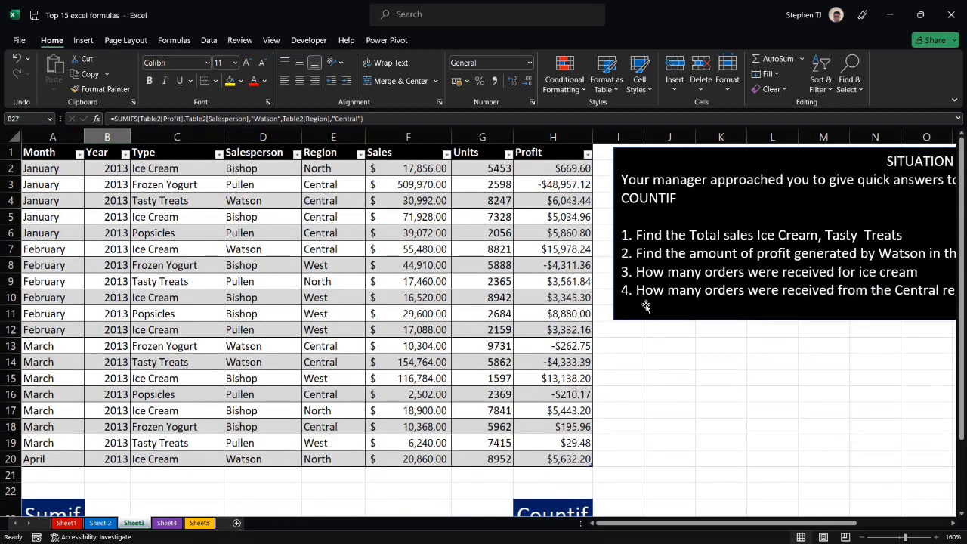
{"action": "scroll", "coordinate": [646, 306], "scroll_direction": "down", "scroll_amount": 1}
{"action": "scroll", "coordinate": [633, 302], "scroll_direction": "right", "scroll_amount": 5}
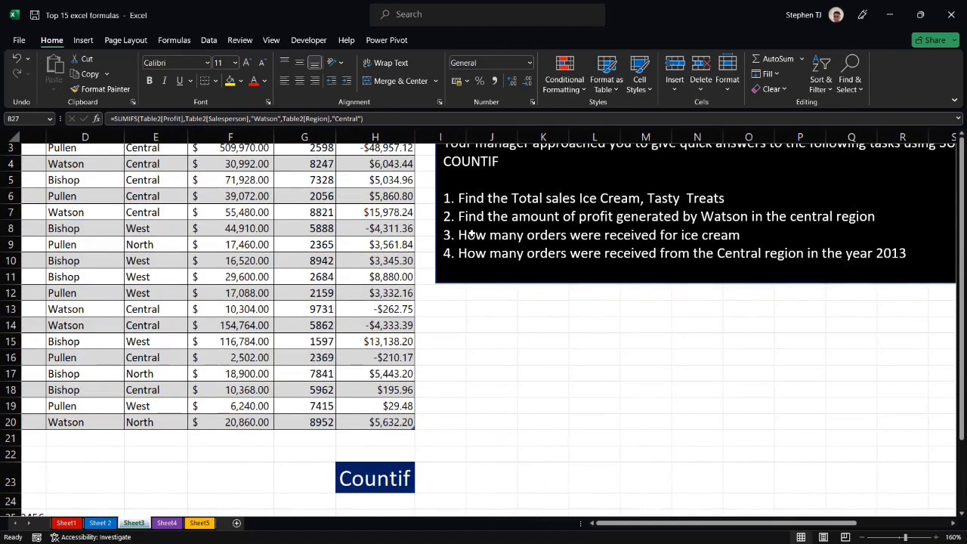
{"action": "left_click", "coordinate": [304, 196]}
{"action": "key", "text": "Down"}
{"action": "key", "text": "Down"}
{"action": "key", "text": "Down"}
{"action": "key", "text": "Down"}
{"action": "key", "text": "Down"}
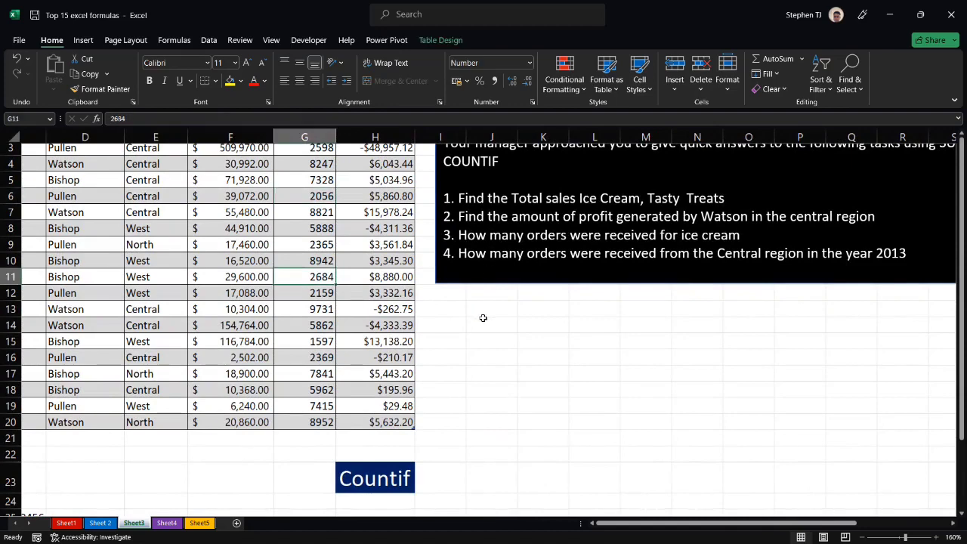
{"action": "left_click", "coordinate": [112, 522]}
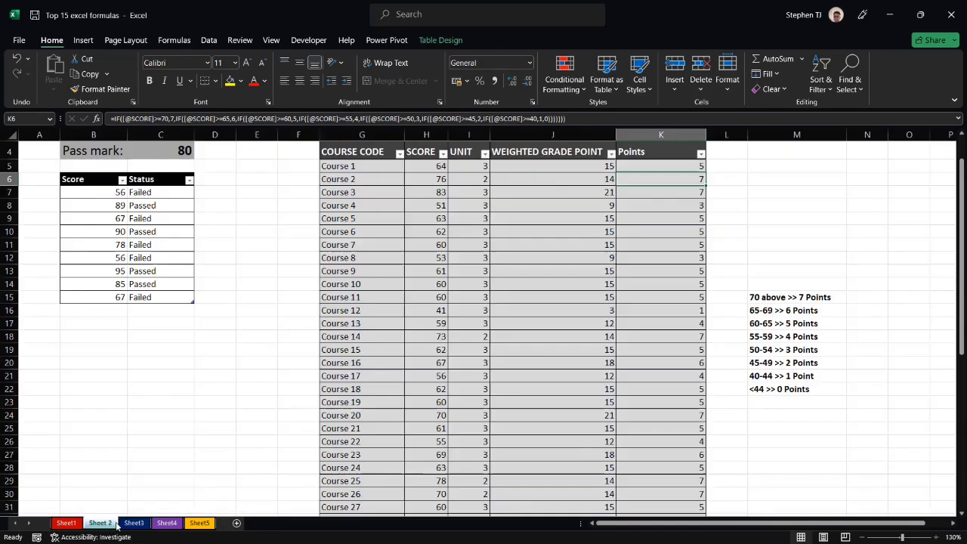
{"action": "left_click", "coordinate": [134, 523]}
{"action": "left_click", "coordinate": [617, 345]}
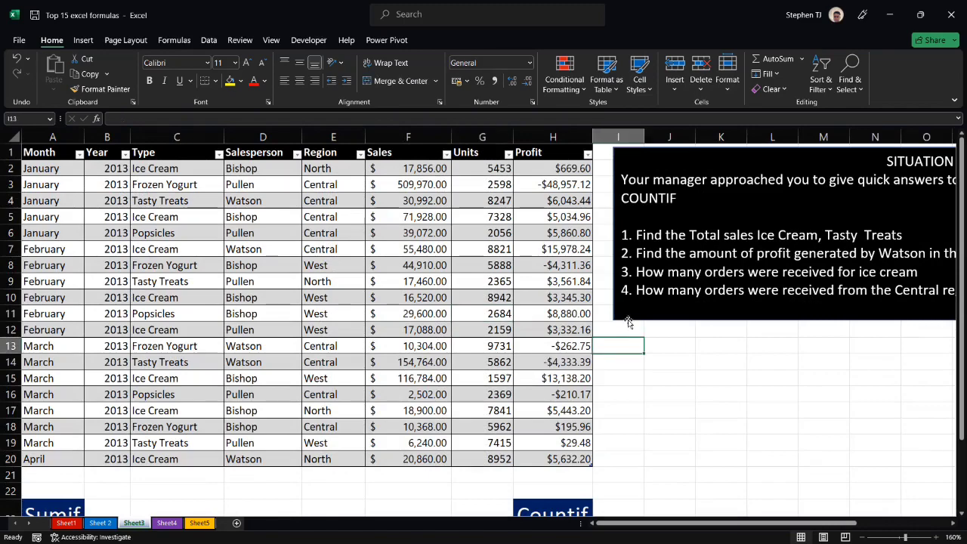
Start a COUNTIFS formula in cell H25 under the Countif heading
{"action": "scroll", "coordinate": [627, 322], "scroll_direction": "down", "scroll_amount": 1}
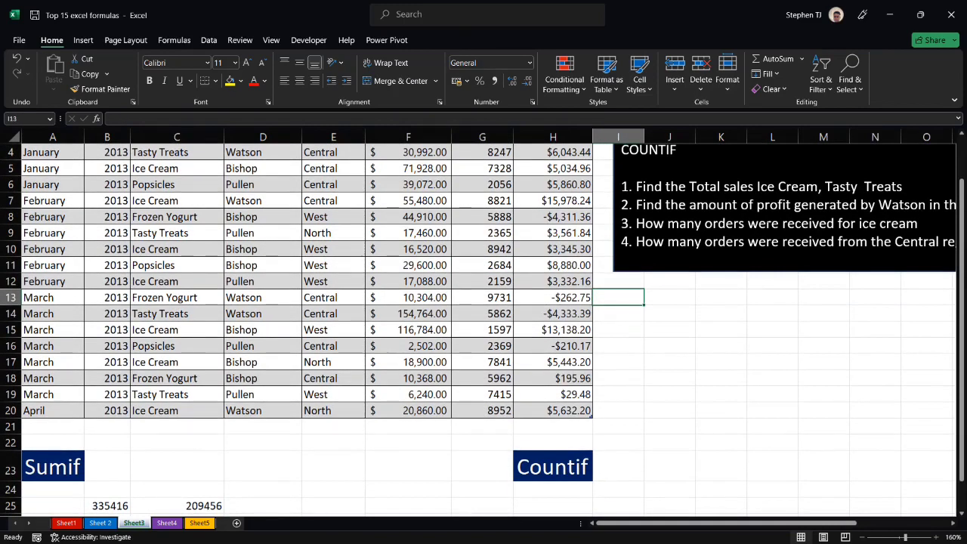
{"action": "scroll", "coordinate": [755, 227], "scroll_direction": "down", "scroll_amount": 2}
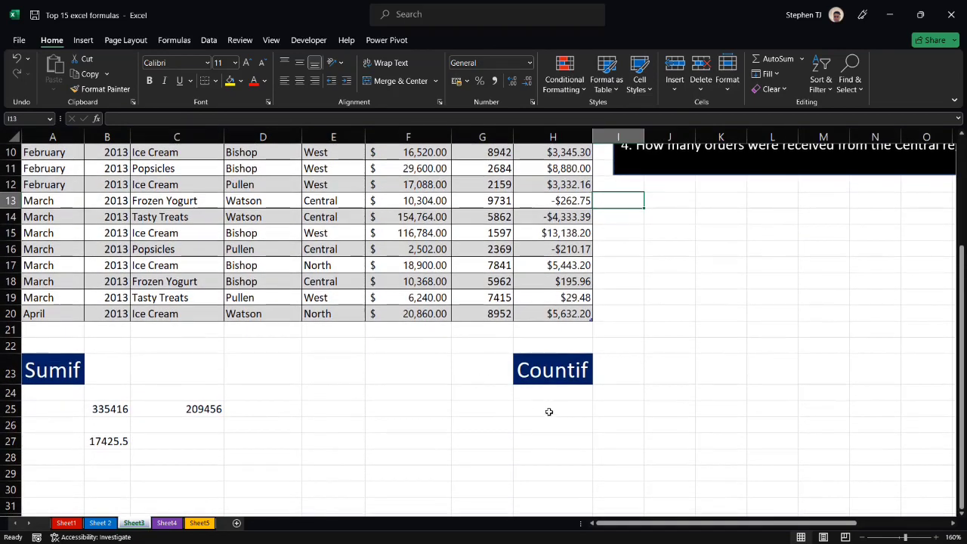
{"action": "left_click", "coordinate": [539, 409]}
{"action": "type", "text": "=coun"}
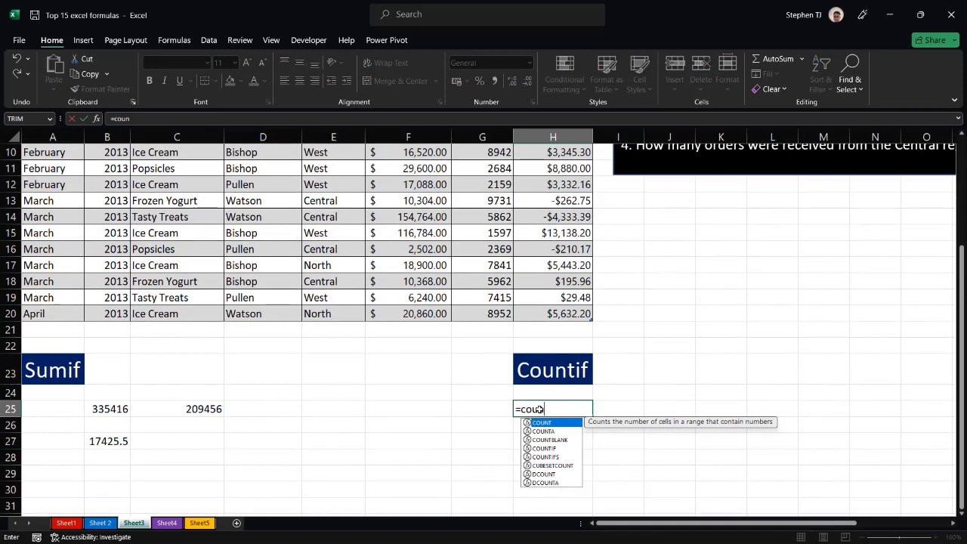
{"action": "type", "text": "ti"}
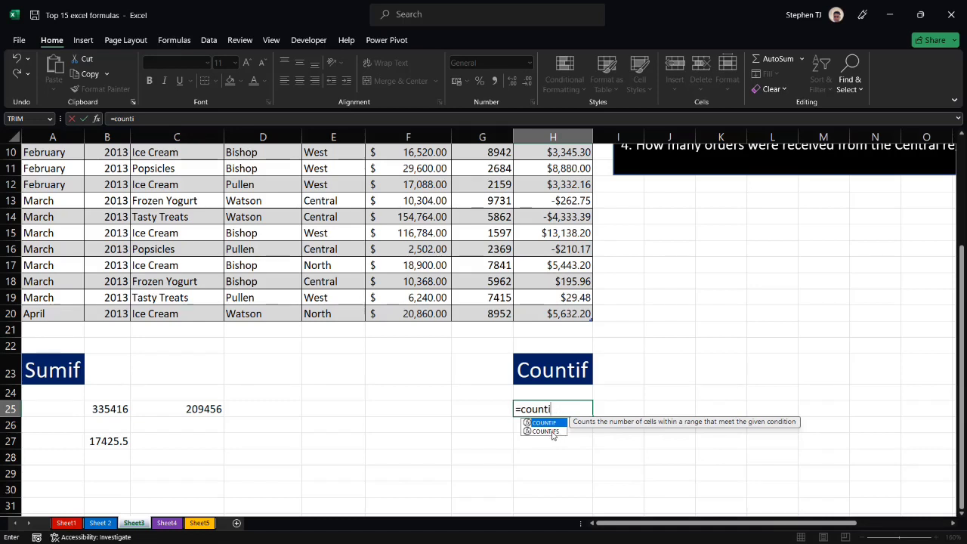
{"action": "left_click", "coordinate": [547, 432]}
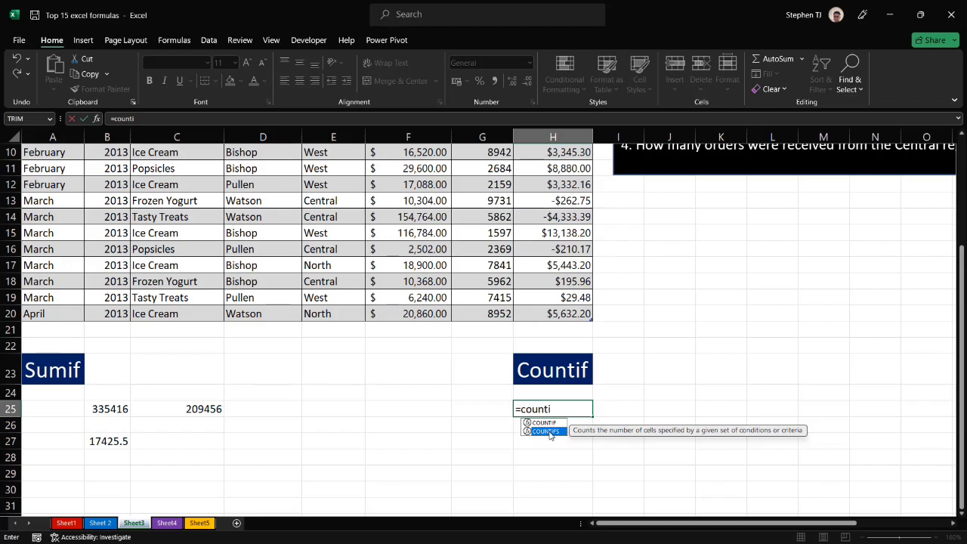
{"action": "double_click", "coordinate": [545, 431]}
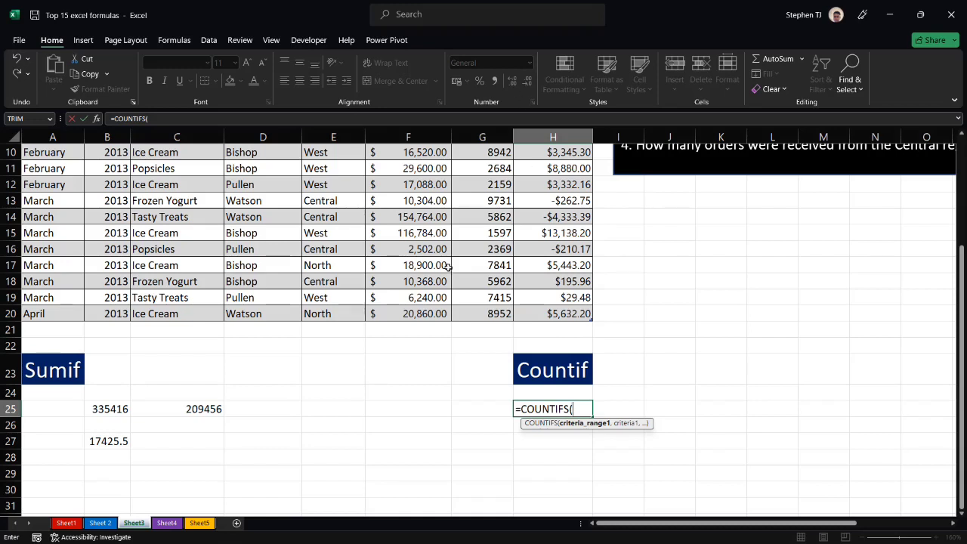
Finish the H25 formula with Table2's Type column as criteria range and "Ice Cream" as criterion
{"action": "scroll", "coordinate": [393, 295], "scroll_direction": "up", "scroll_amount": 1}
{"action": "scroll", "coordinate": [286, 271], "scroll_direction": "up", "scroll_amount": 2}
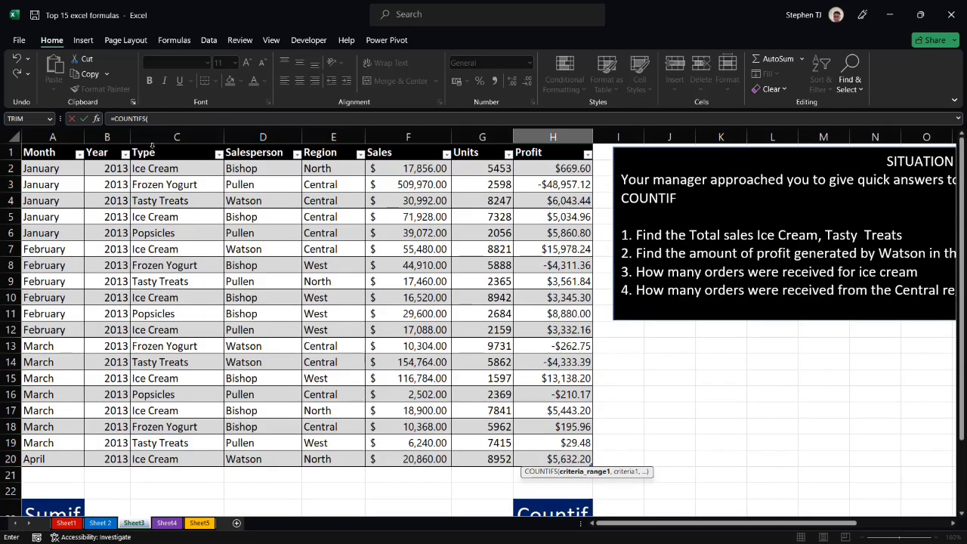
{"action": "left_click", "coordinate": [151, 146]}
{"action": "scroll", "coordinate": [218, 233], "scroll_direction": "down", "scroll_amount": 2}
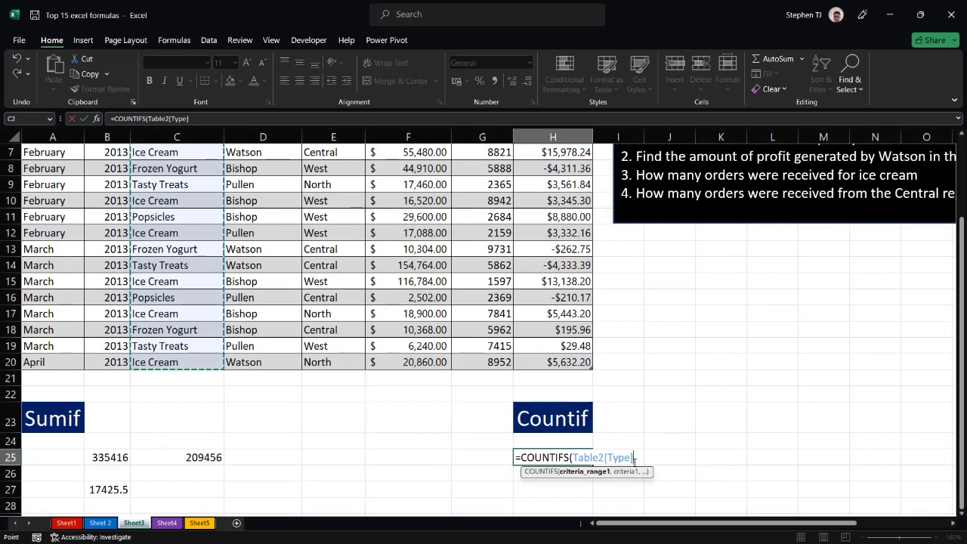
{"action": "type", "text": ","}
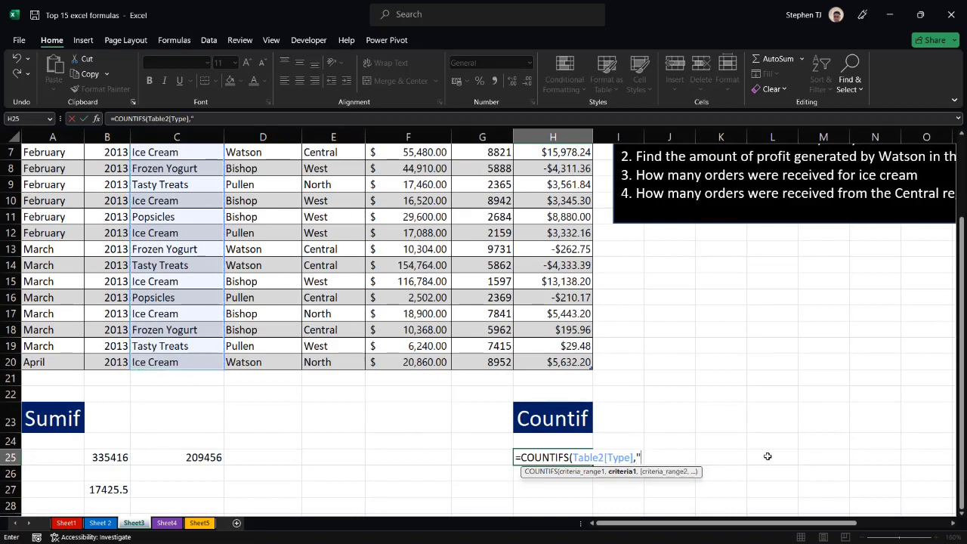
{"action": "type", "text": "\"Ice Cream"}
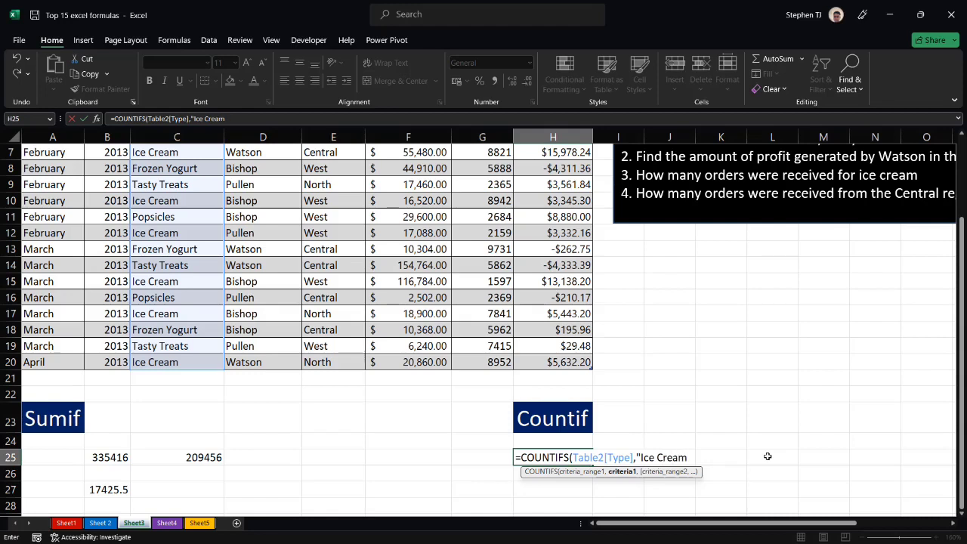
{"action": "type", "text": "\")"}
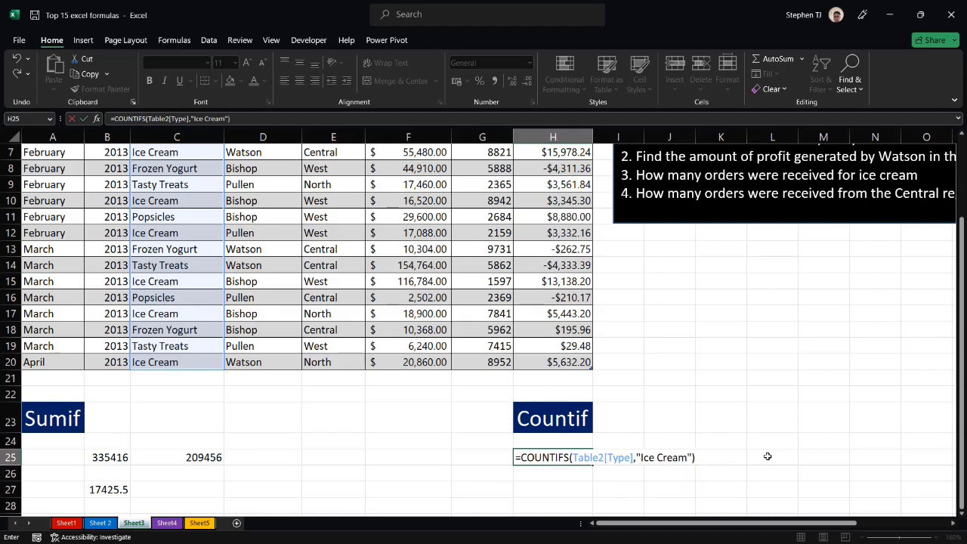
{"action": "key", "text": "Return"}
{"action": "left_click", "coordinate": [578, 458]}
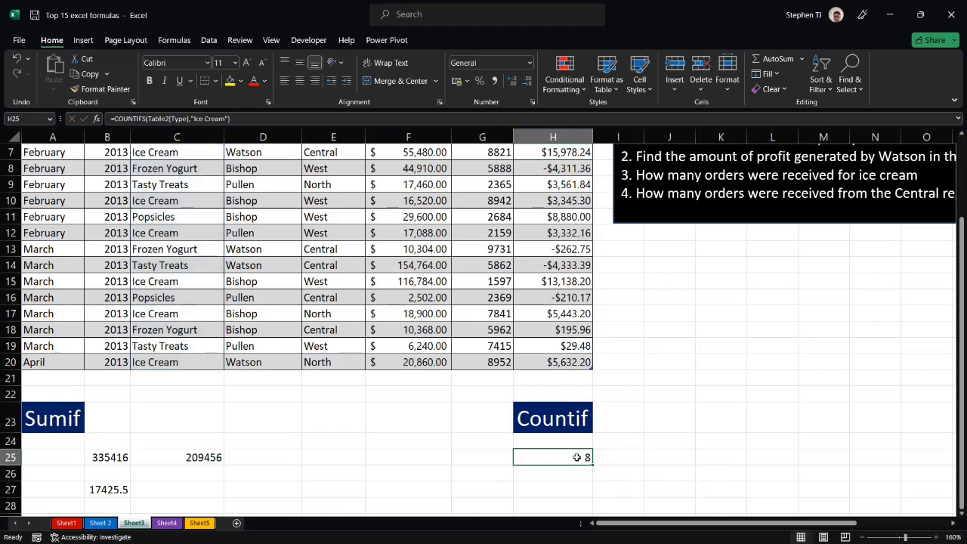
Check the Ice Cream orders in the sales table by highlighting rows 2, 5, 7, 10 and 12 in turn
{"action": "scroll", "coordinate": [250, 349], "scroll_direction": "up", "scroll_amount": 2}
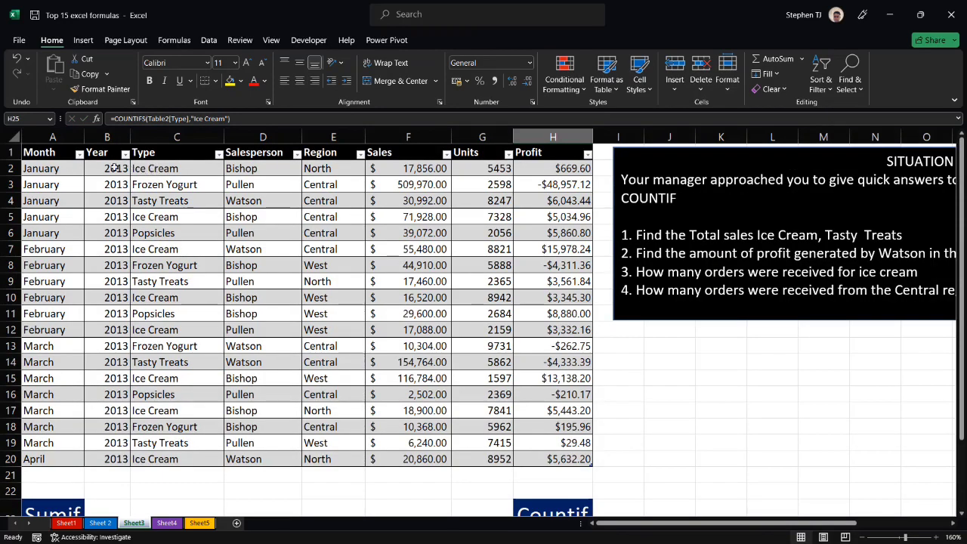
{"action": "left_click", "coordinate": [10, 169]}
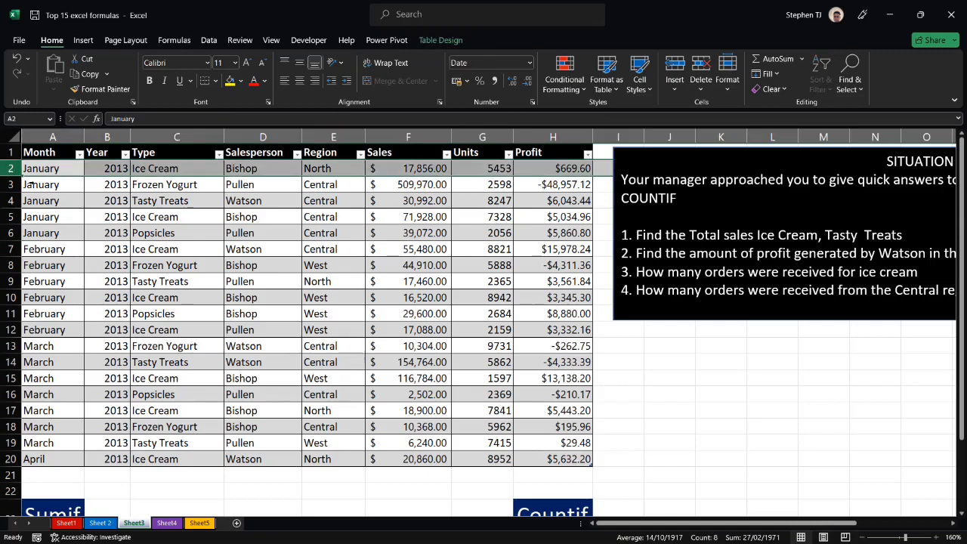
{"action": "left_click", "coordinate": [10, 217]}
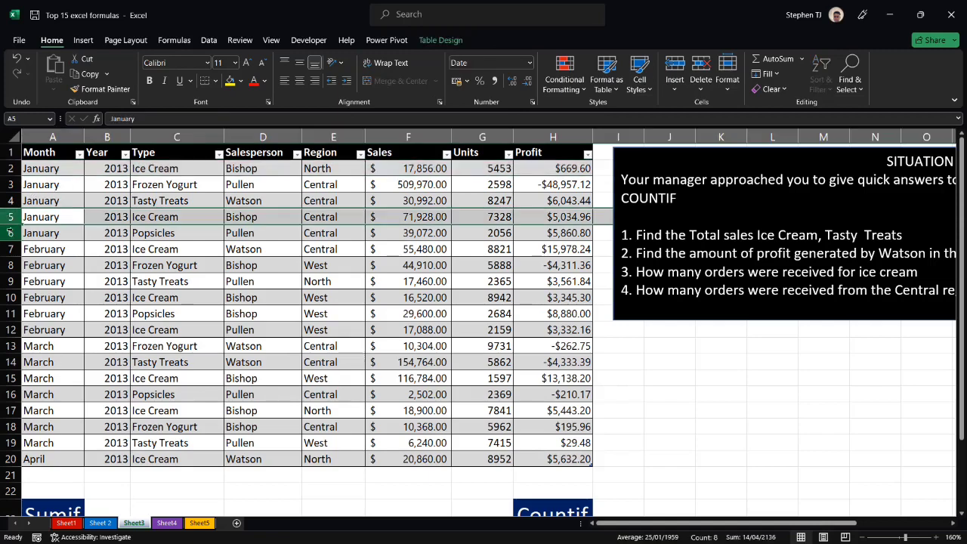
{"action": "left_click", "coordinate": [10, 249]}
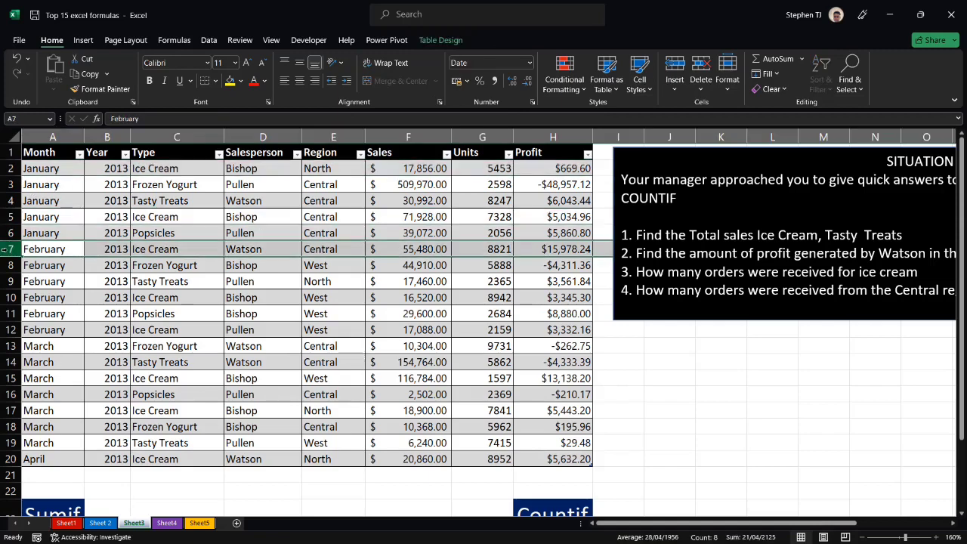
{"action": "left_click", "coordinate": [9, 298]}
{"action": "left_click", "coordinate": [9, 329]}
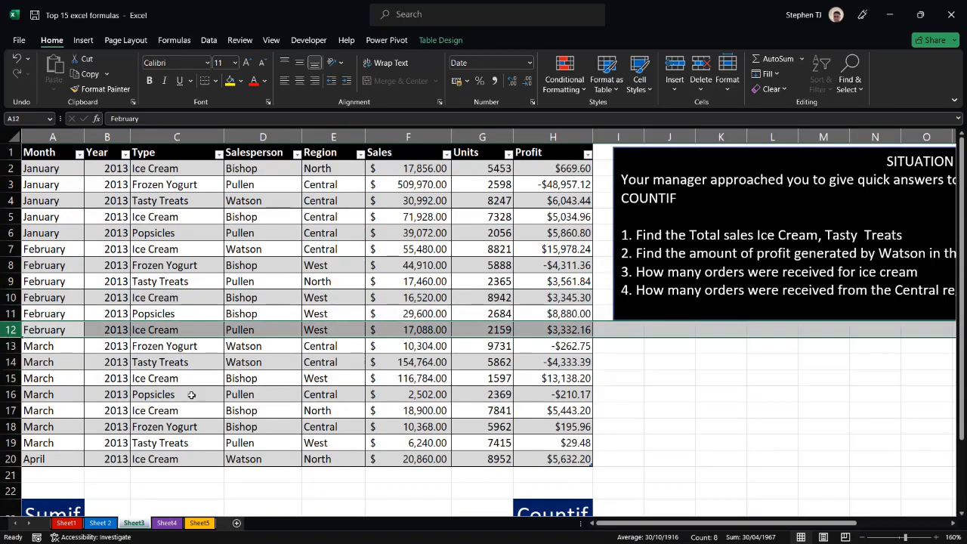
Examine the fourth question, on Central region orders in 2013, alongside the sales table and Countif area
{"action": "scroll", "coordinate": [763, 325], "scroll_direction": "down", "scroll_amount": 2}
{"action": "scroll", "coordinate": [763, 325], "scroll_direction": "right", "scroll_amount": 1}
{"action": "scroll", "coordinate": [642, 318], "scroll_direction": "up", "scroll_amount": 1}
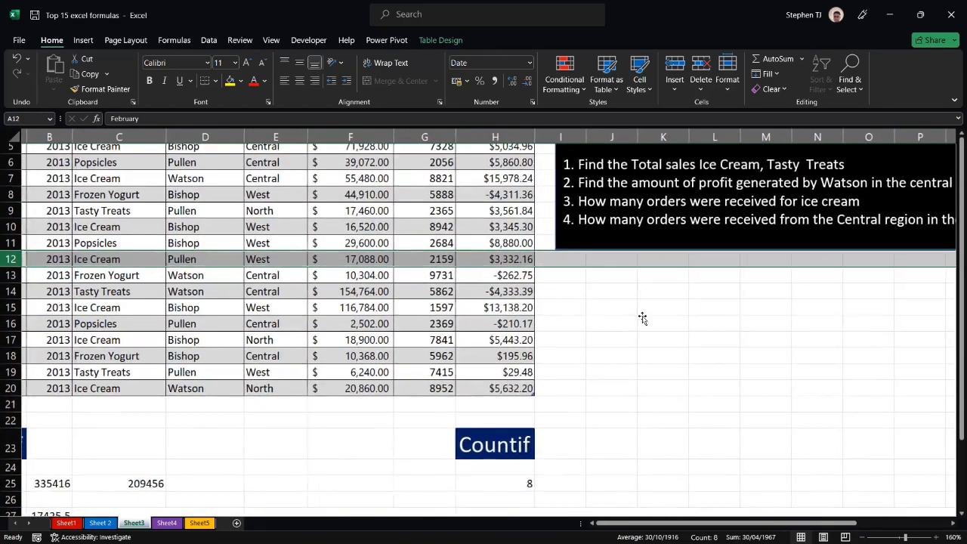
{"action": "scroll", "coordinate": [642, 317], "scroll_direction": "right", "scroll_amount": 3}
{"action": "scroll", "coordinate": [641, 318], "scroll_direction": "right", "scroll_amount": 1}
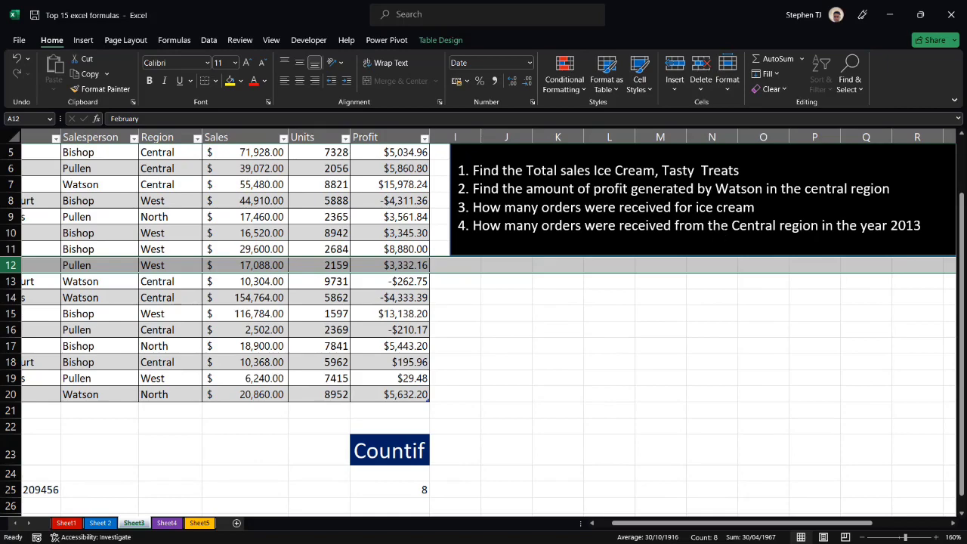
{"action": "scroll", "coordinate": [724, 227], "scroll_direction": "down", "scroll_amount": 2}
{"action": "scroll", "coordinate": [700, 255], "scroll_direction": "left", "scroll_amount": 3}
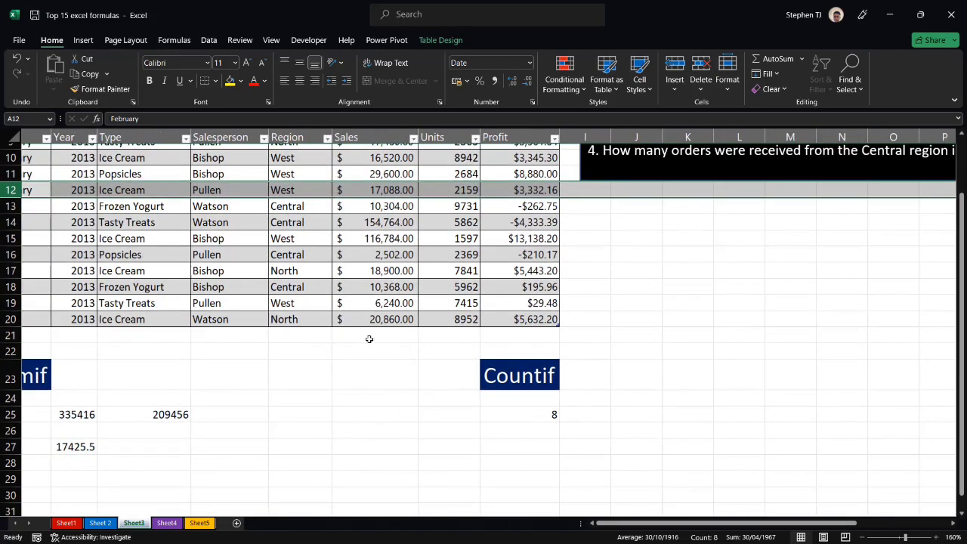
{"action": "scroll", "coordinate": [700, 254], "scroll_direction": "up", "scroll_amount": 1}
{"action": "scroll", "coordinate": [703, 257], "scroll_direction": "right", "scroll_amount": 2}
{"action": "scroll", "coordinate": [738, 253], "scroll_direction": "right", "scroll_amount": 1}
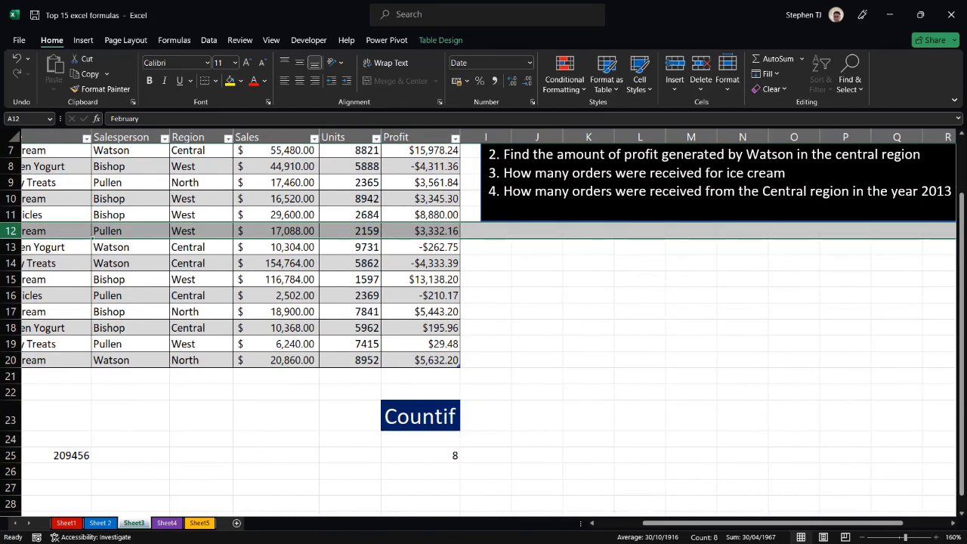
{"action": "left_click", "coordinate": [623, 277]}
{"action": "scroll", "coordinate": [527, 350], "scroll_direction": "up", "scroll_amount": 2}
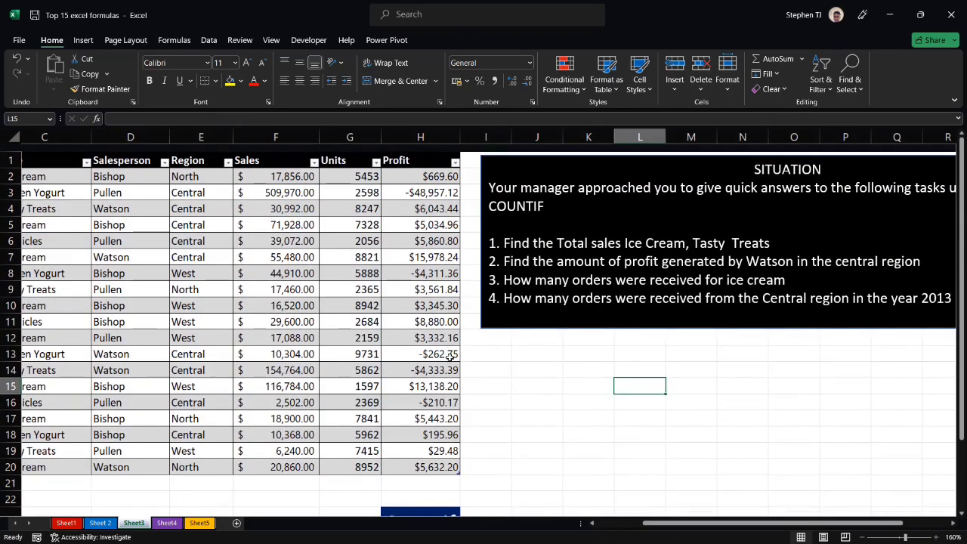
Highlight the data of the sales table's Region column on Sheet3
{"action": "left_click", "coordinate": [205, 145]}
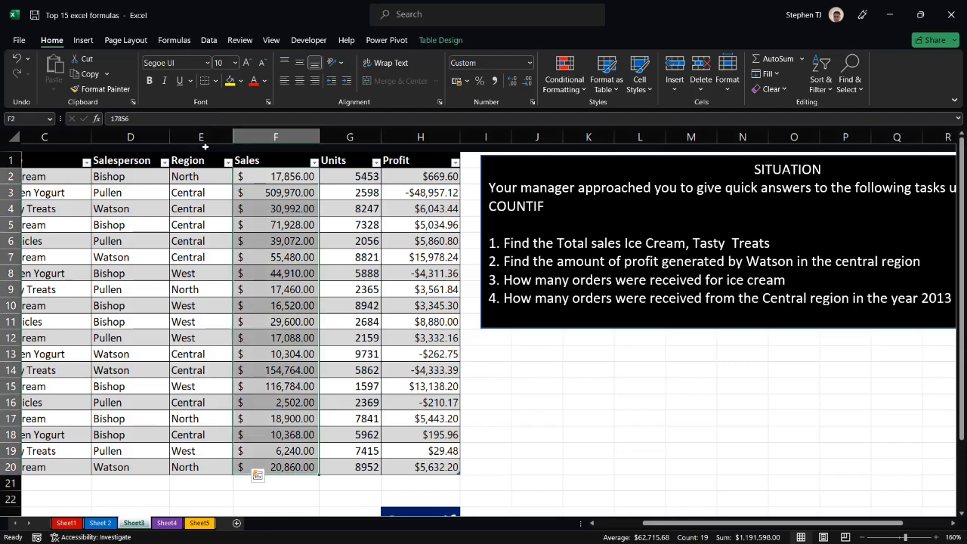
{"action": "left_click", "coordinate": [536, 370]}
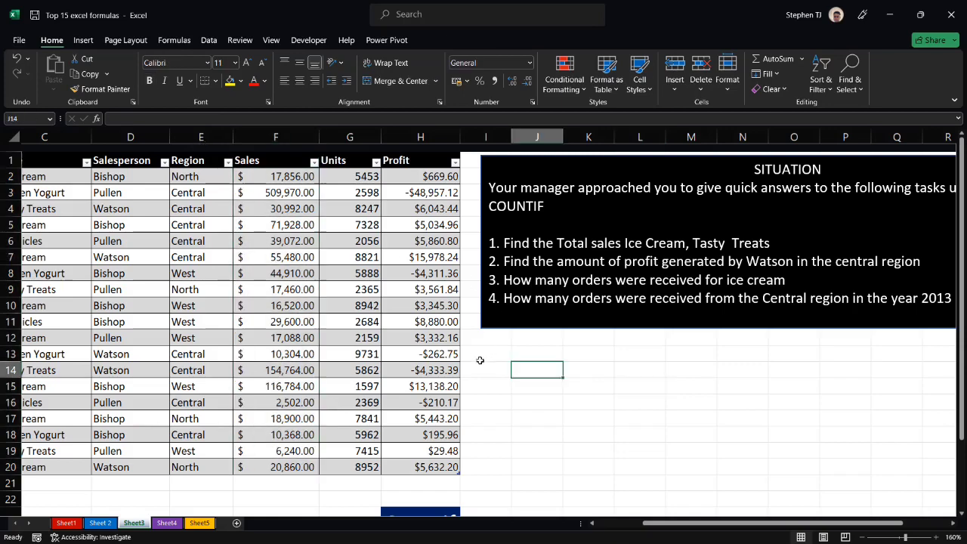
{"action": "left_click", "coordinate": [99, 523]}
{"action": "left_click", "coordinate": [166, 523]}
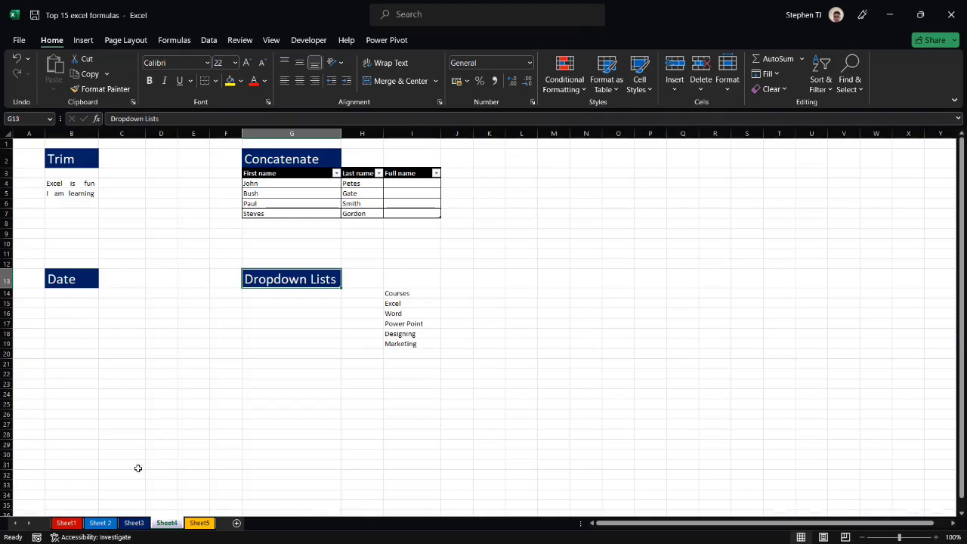
{"action": "left_click", "coordinate": [134, 523]}
{"action": "left_click", "coordinate": [128, 150]}
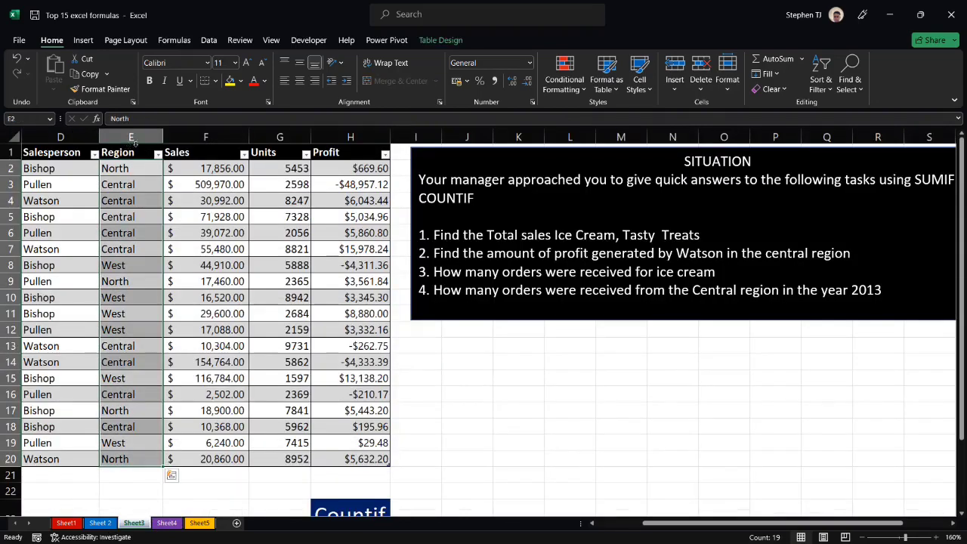
{"action": "scroll", "coordinate": [67, 154], "scroll_direction": "left", "scroll_amount": 1}
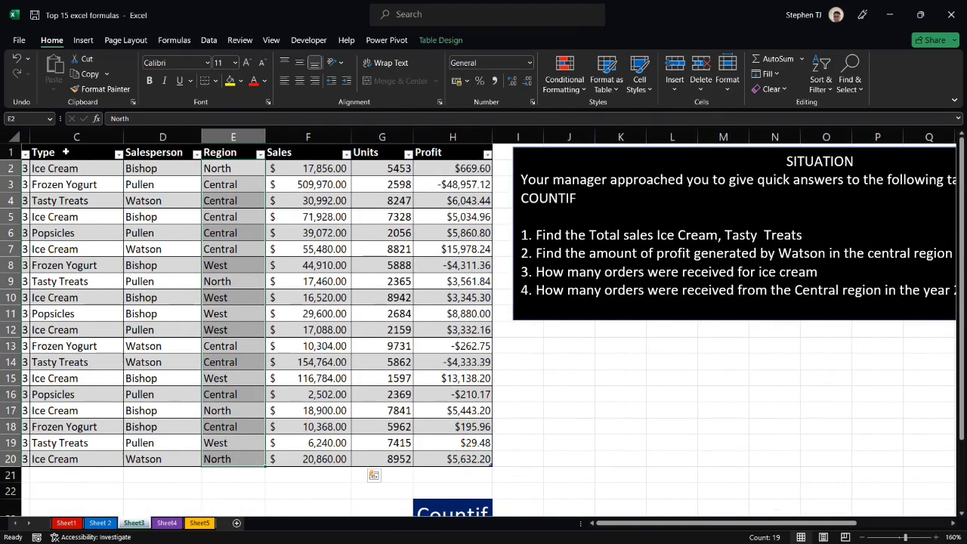
Highlight the data of the sales table's Year column
{"action": "scroll", "coordinate": [65, 151], "scroll_direction": "left", "scroll_amount": 3}
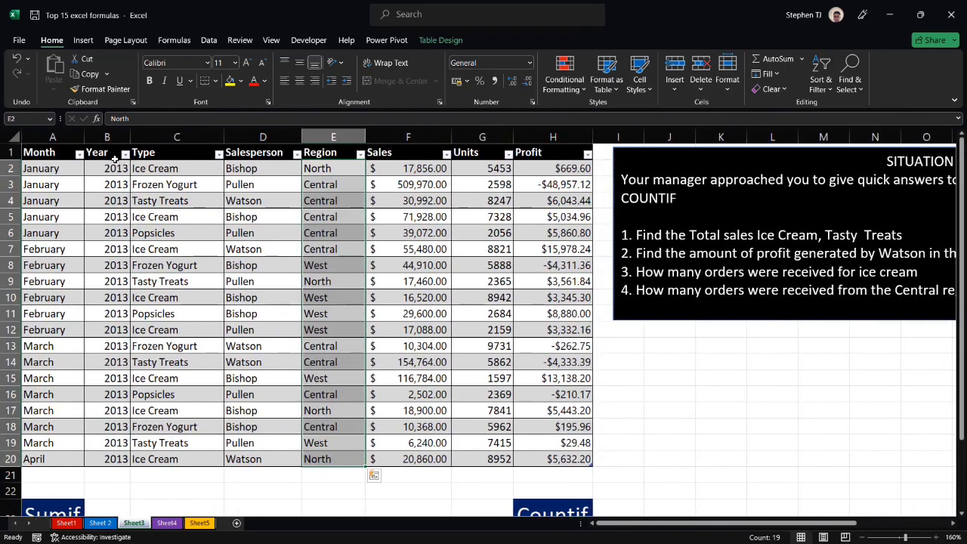
{"action": "left_click", "coordinate": [112, 154]}
{"action": "left_click", "coordinate": [109, 149]}
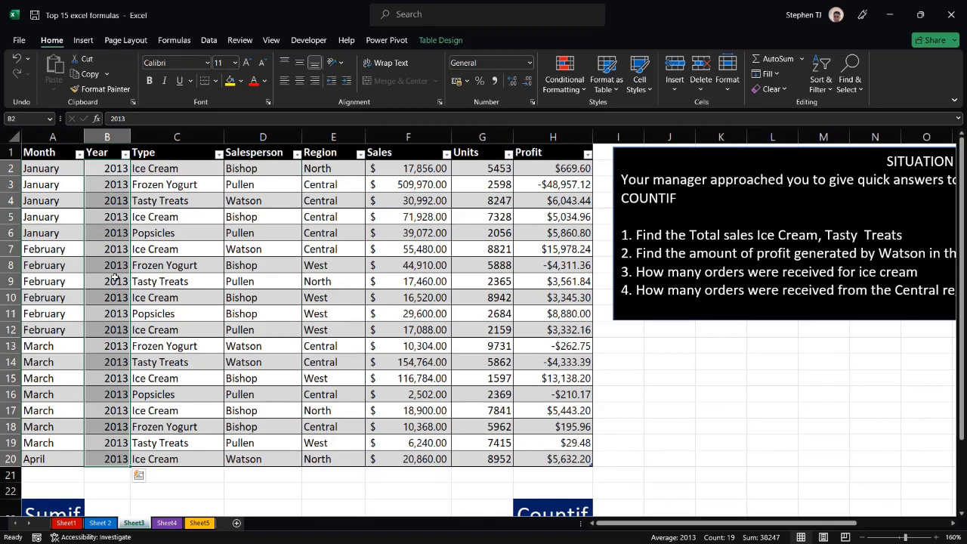
{"action": "scroll", "coordinate": [115, 284], "scroll_direction": "down", "scroll_amount": 1}
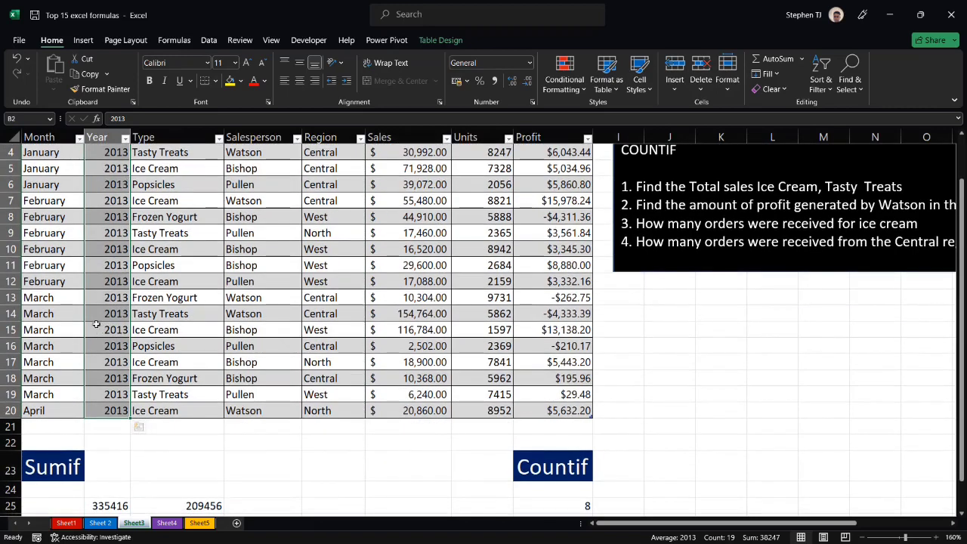
{"action": "scroll", "coordinate": [114, 212], "scroll_direction": "up", "scroll_amount": 1}
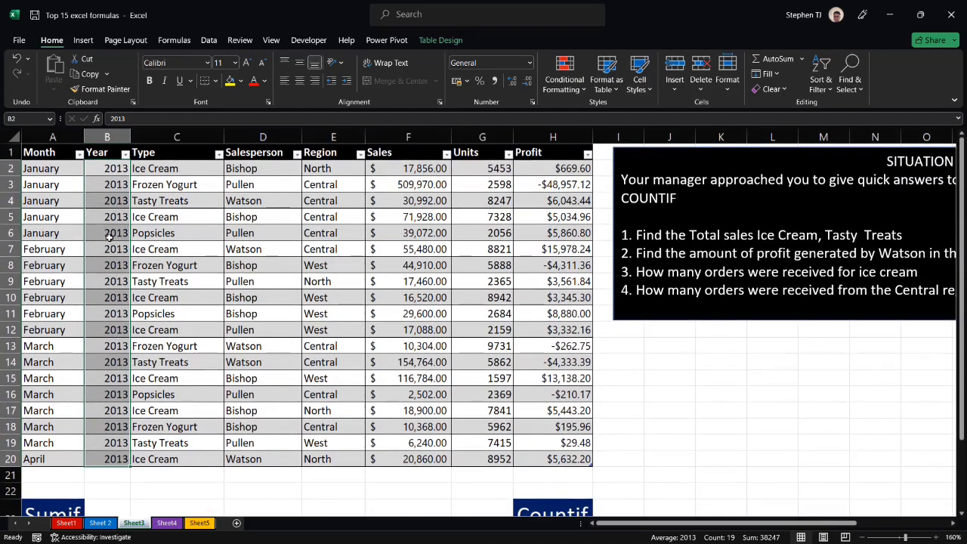
Change the Year values in the sales table to 2015 in row 6 and 2014 in row 8
{"action": "left_click", "coordinate": [108, 238]}
{"action": "double_click", "coordinate": [117, 233]}
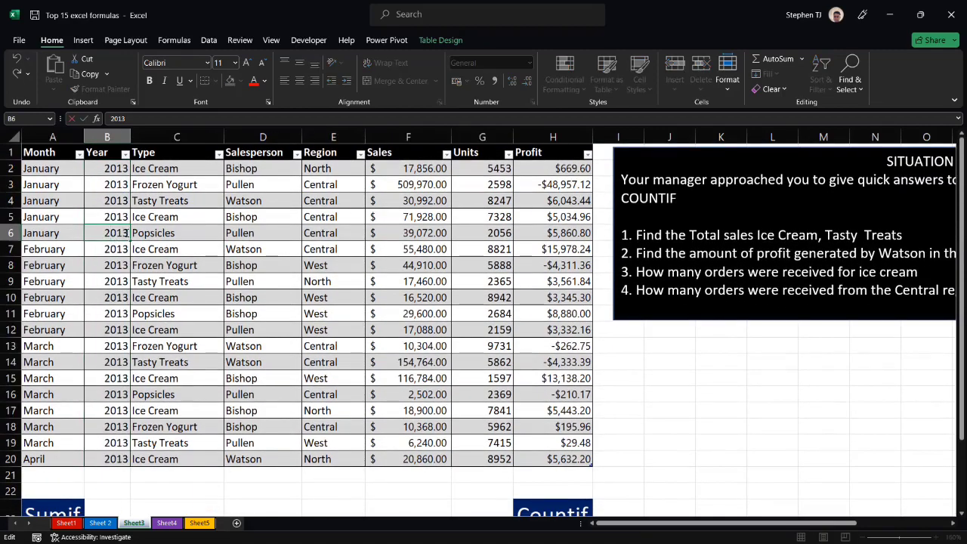
{"action": "key", "text": "BackSpace"}
{"action": "type", "text": "5"}
{"action": "left_click", "coordinate": [118, 265]}
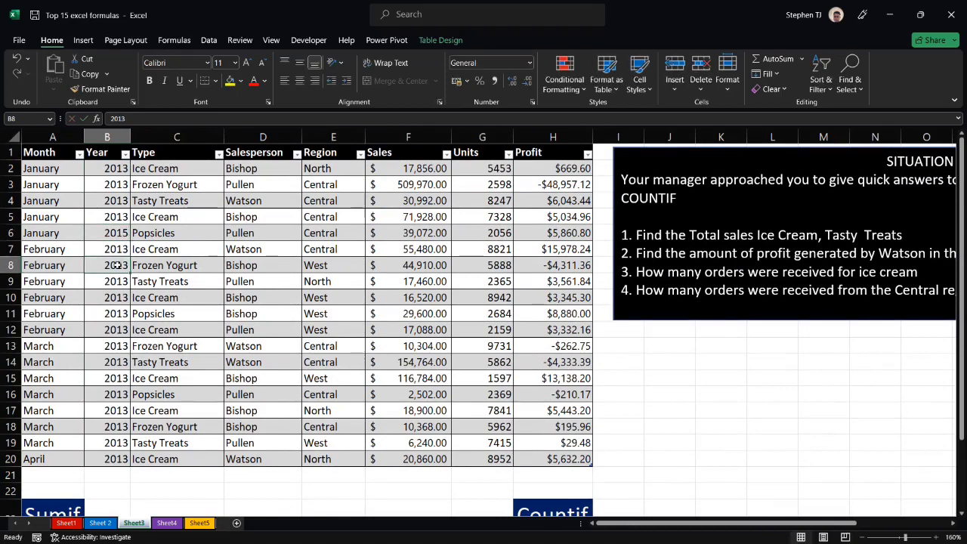
{"action": "double_click", "coordinate": [127, 264]}
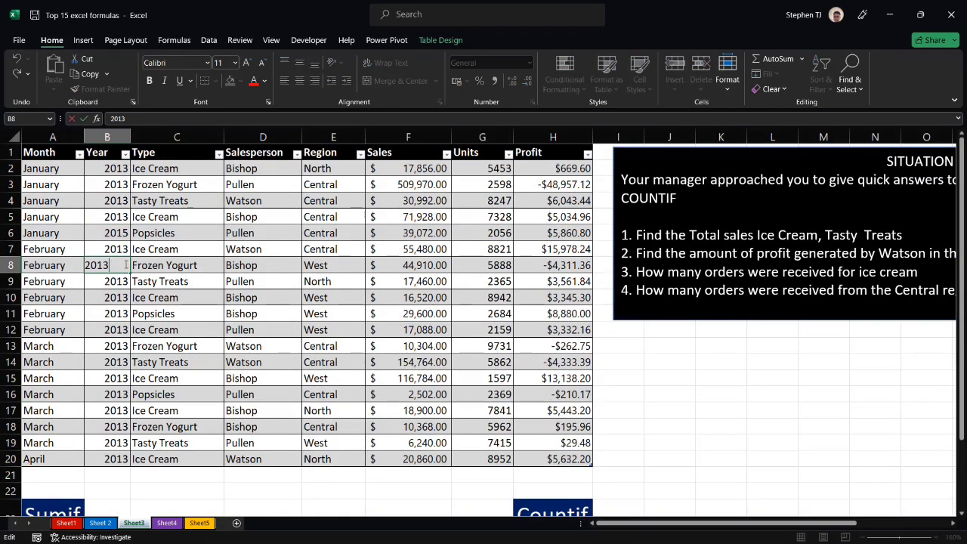
{"action": "key", "text": "BackSpace"}
{"action": "type", "text": "4"}
Change the Year values in the sales table to 2015 in row 11 and 2016 in row 12
{"action": "left_click", "coordinate": [117, 314]}
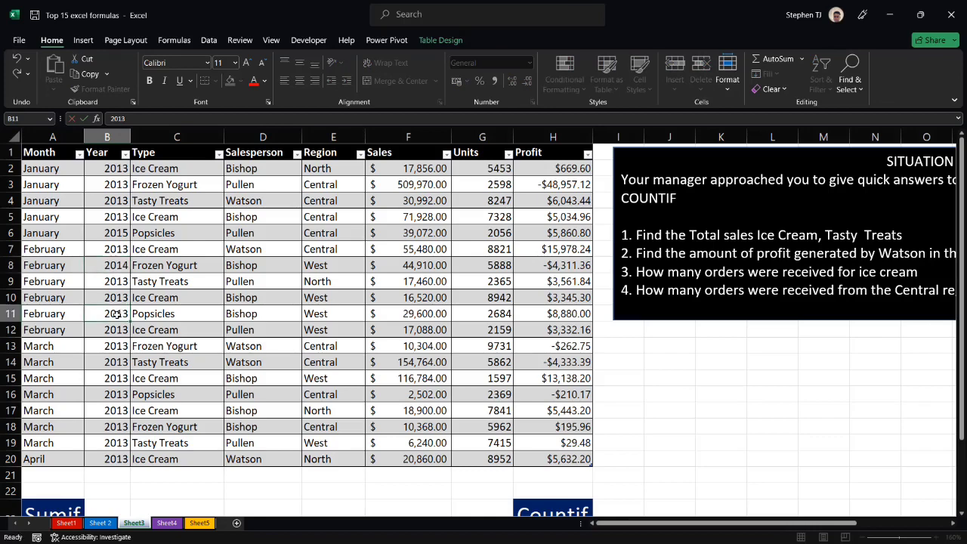
{"action": "double_click", "coordinate": [125, 313]}
{"action": "left_click", "coordinate": [117, 330]}
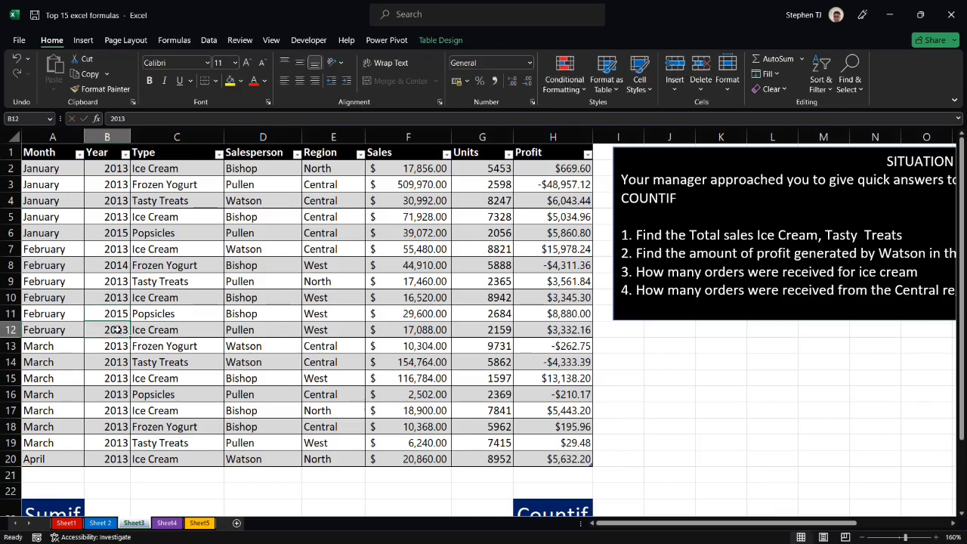
{"action": "double_click", "coordinate": [117, 330]}
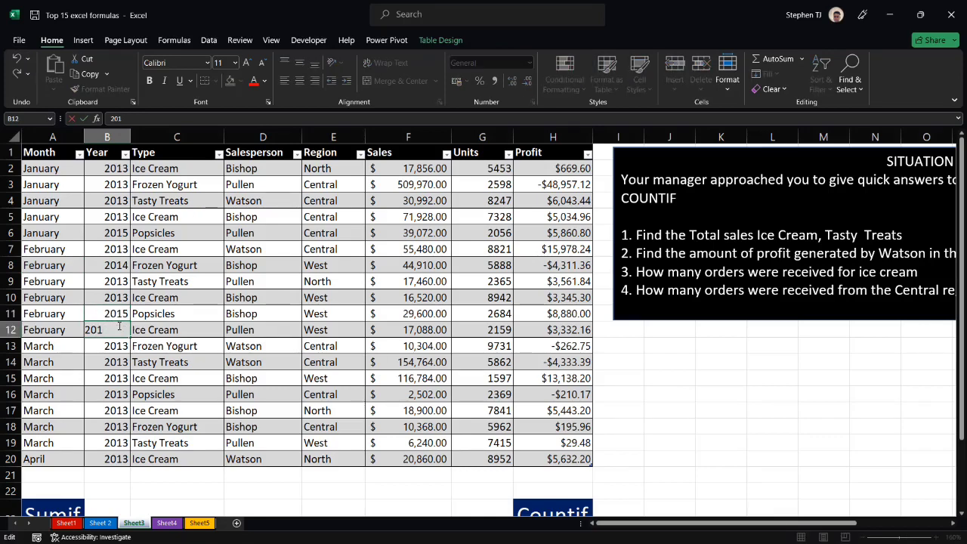
{"action": "type", "text": "6"}
Change the Year values in the sales table to 2014 in row 14 and 2015 in row 15
{"action": "left_click", "coordinate": [107, 361]}
{"action": "double_click", "coordinate": [109, 362]}
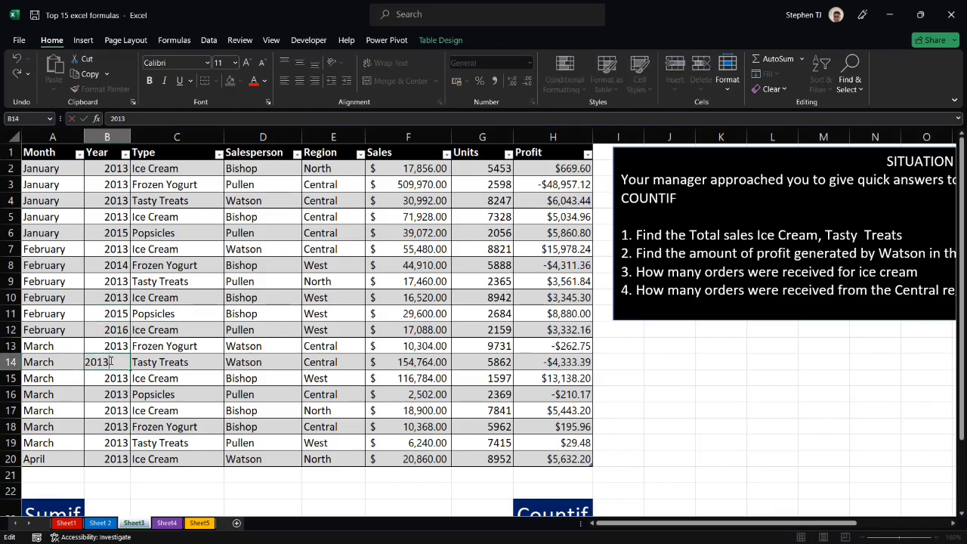
{"action": "key", "text": "BackSpace"}
{"action": "left_click", "coordinate": [112, 378]}
{"action": "double_click", "coordinate": [112, 378]}
{"action": "key", "text": "BackSpace"}
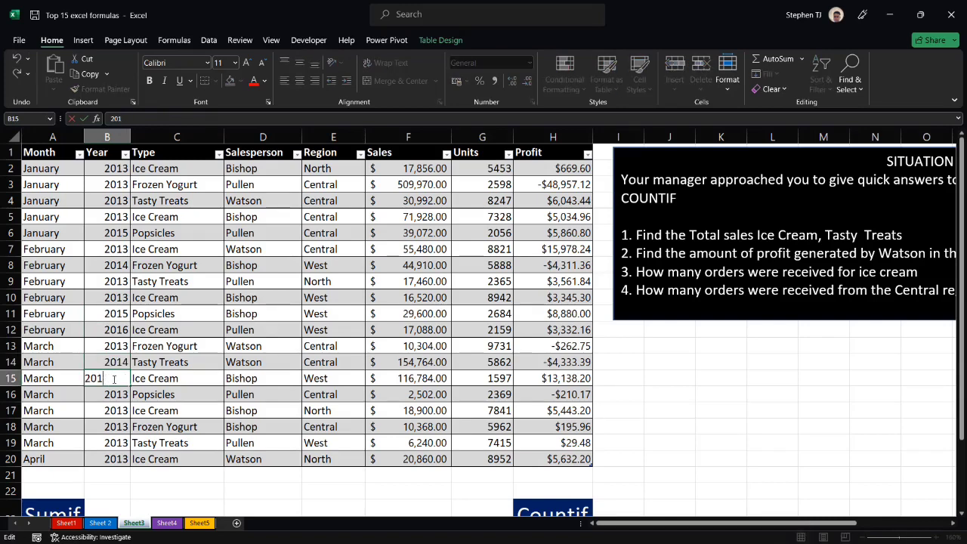
{"action": "type", "text": "5"}
Change the Year value in row 17 of the sales table to 2014
{"action": "left_click", "coordinate": [111, 410]}
{"action": "double_click", "coordinate": [113, 410]}
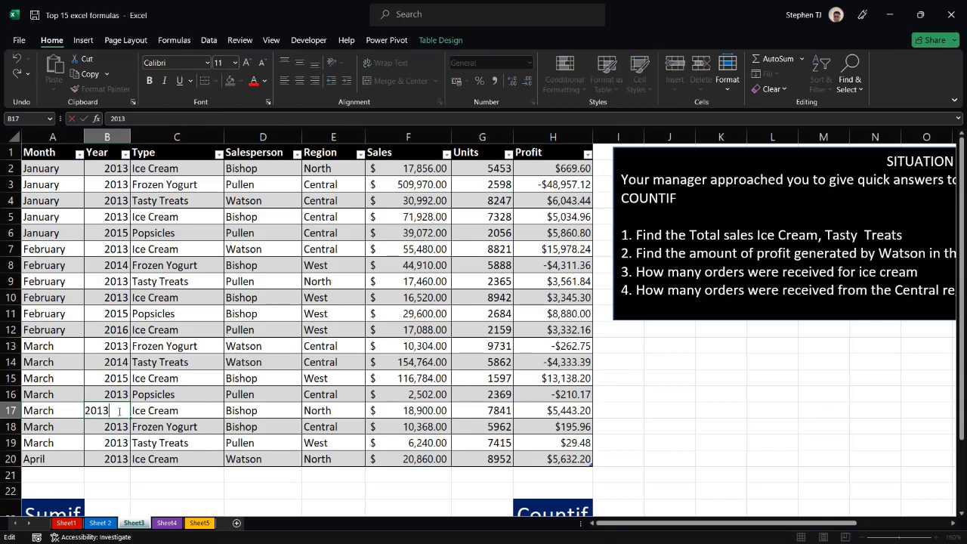
{"action": "key", "text": "BackSpace"}
{"action": "type", "text": "4"}
{"action": "scroll", "coordinate": [257, 329], "scroll_direction": "down", "scroll_amount": 3}
{"action": "left_click", "coordinate": [277, 394]}
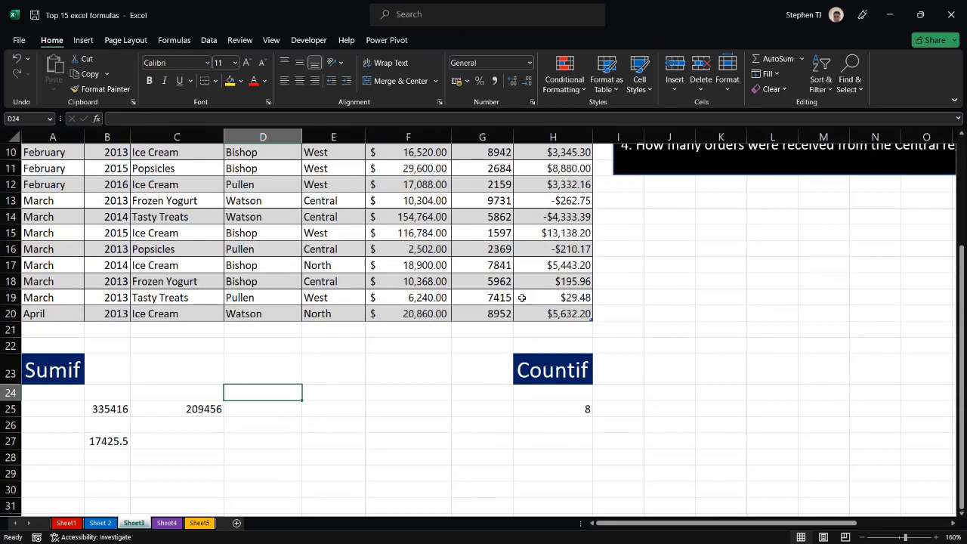
Begin a COUNTIFS formula in H26 under Countif with Table2's Region column as the first criteria range
{"action": "left_click", "coordinate": [558, 426]}
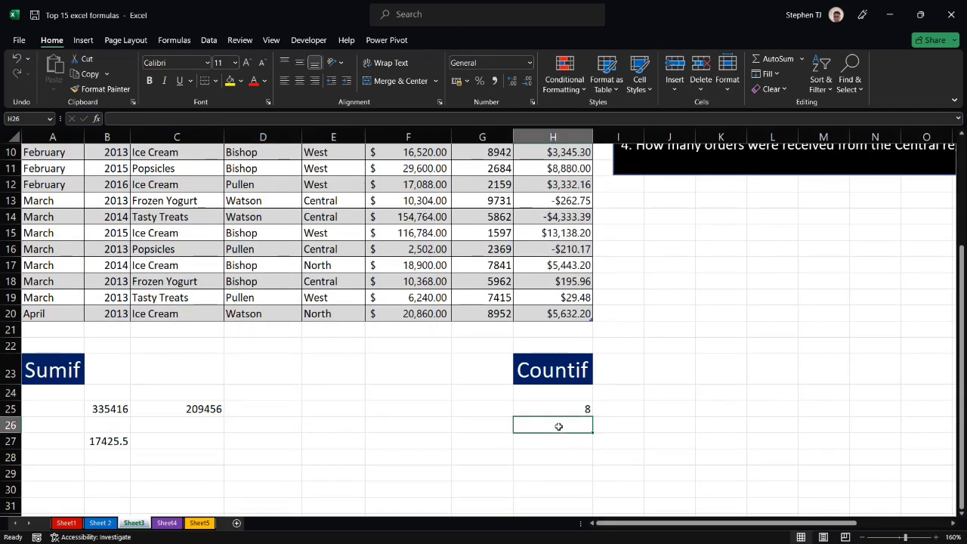
{"action": "type", "text": "=count"}
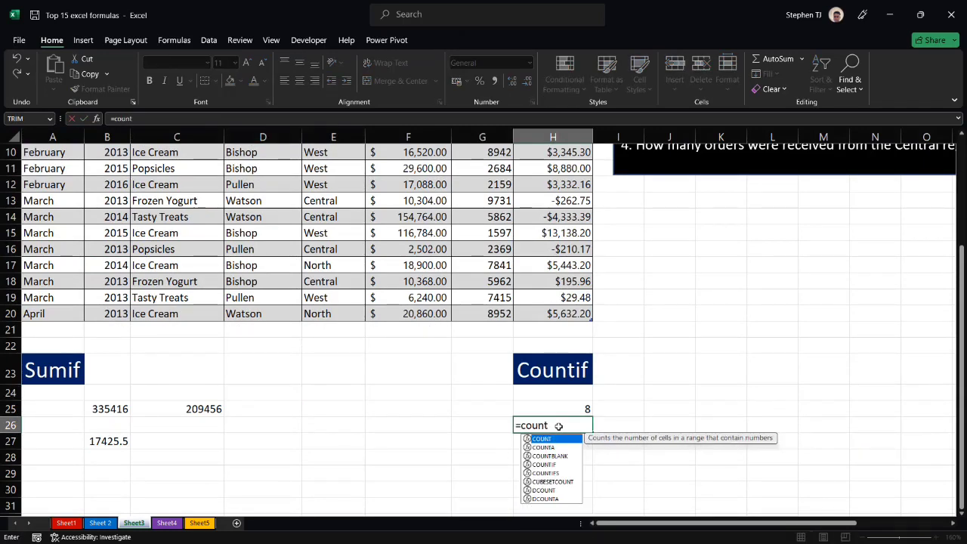
{"action": "type", "text": "i"}
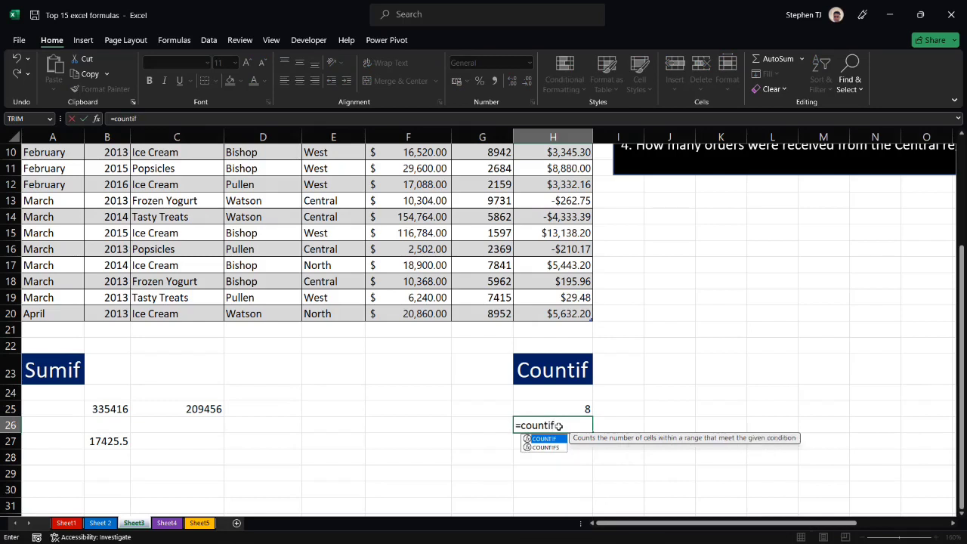
{"action": "type", "text": "fs"}
{"action": "key", "text": "Tab"}
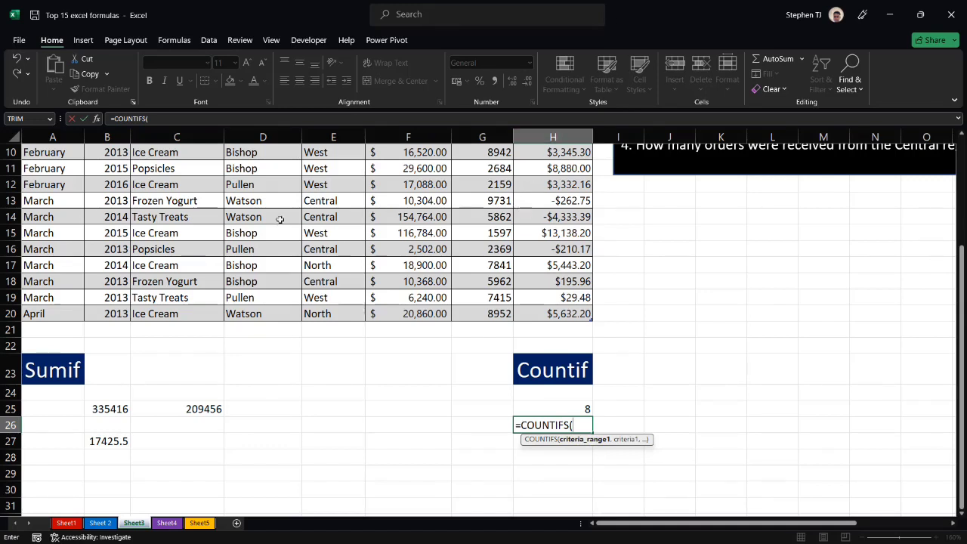
{"action": "scroll", "coordinate": [243, 234], "scroll_direction": "up", "scroll_amount": 2}
{"action": "scroll", "coordinate": [244, 235], "scroll_direction": "up", "scroll_amount": 1}
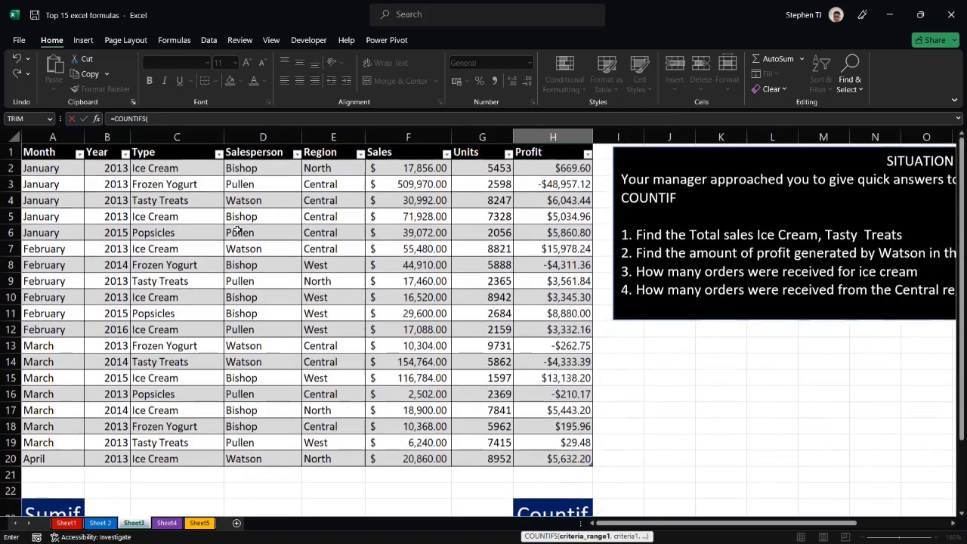
{"action": "left_click", "coordinate": [320, 145]}
{"action": "scroll", "coordinate": [667, 357], "scroll_direction": "down", "scroll_amount": 2}
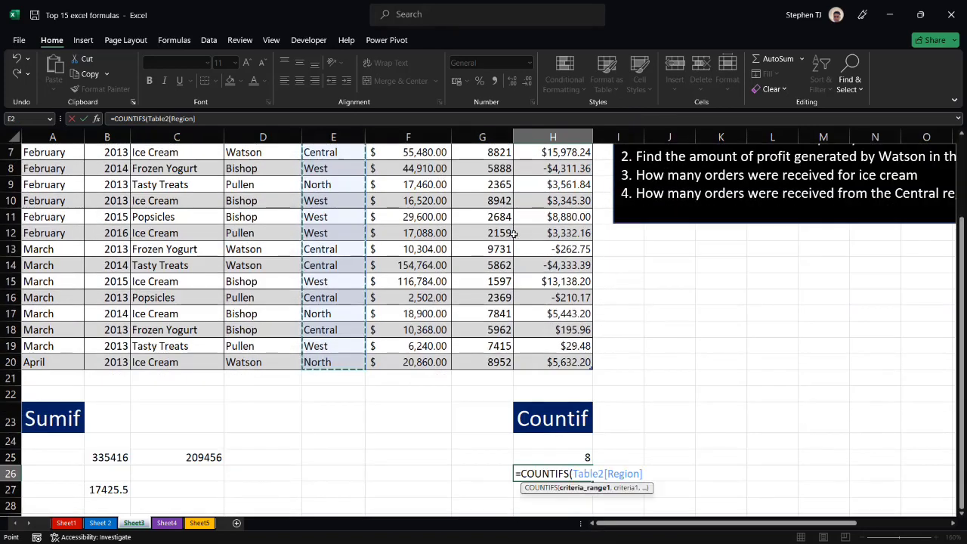
Add "Central" as the first criterion of the COUNTIFS formula in H26
{"action": "type", "text": ","}
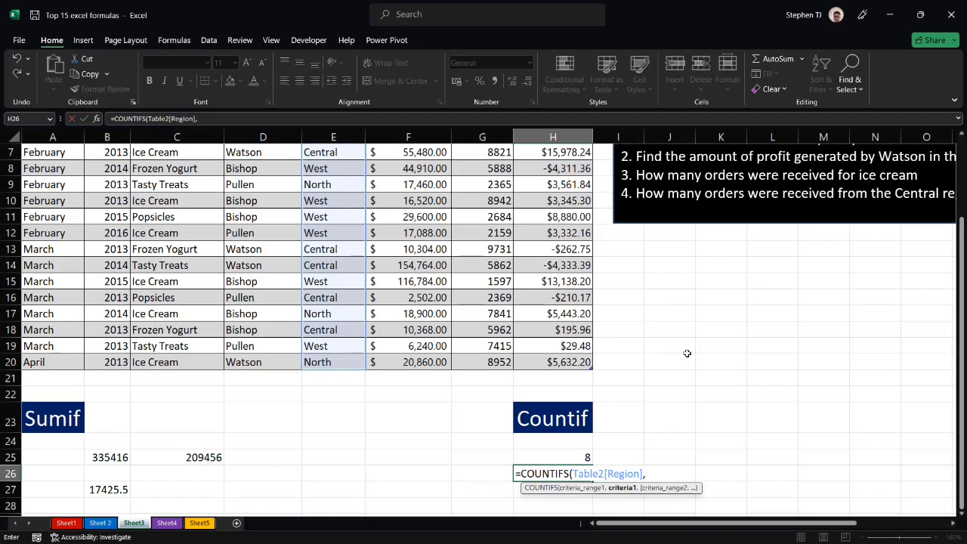
{"action": "type", "text": "\"Centar"}
{"action": "key", "text": "BackSpace"}
{"action": "key", "text": "BackSpace"}
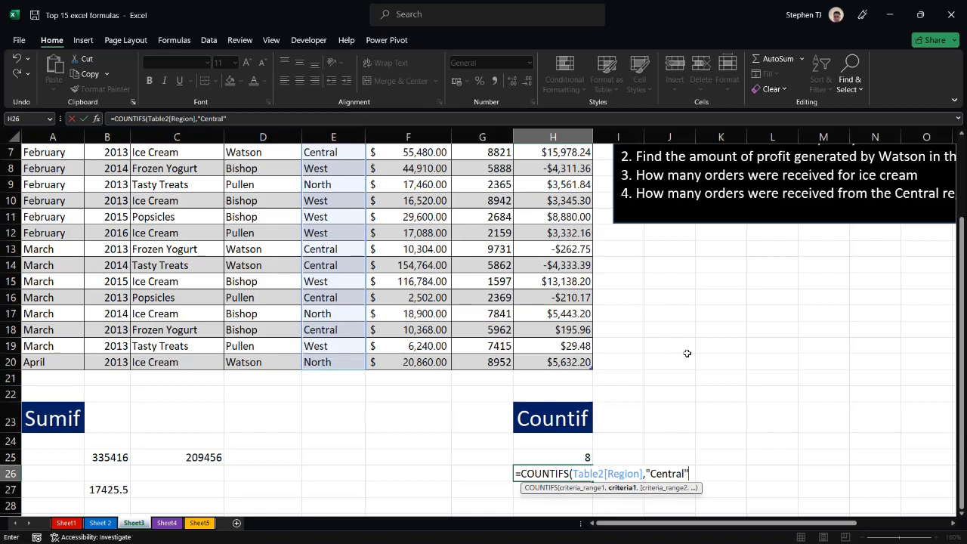
{"action": "type", "text": "ral\","}
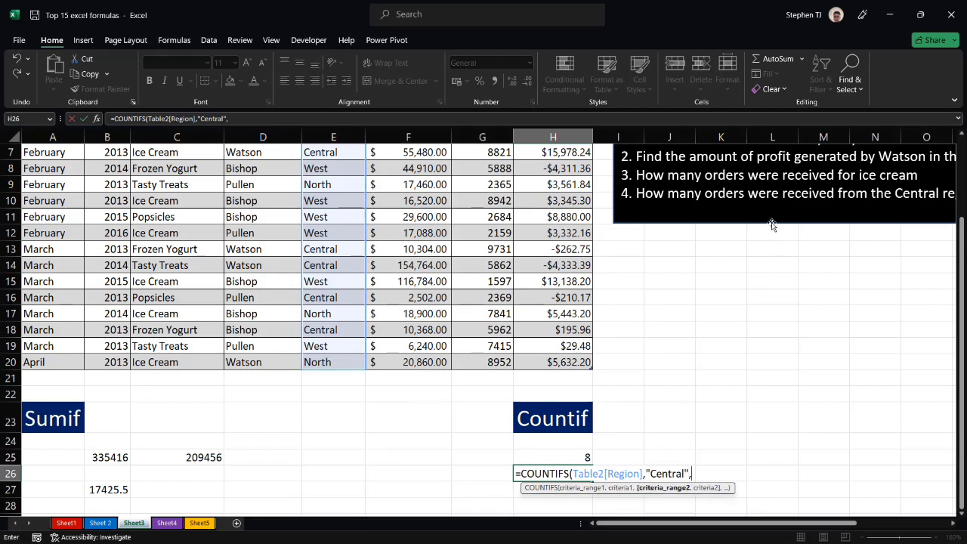
Complete the H26 formula with Table2's Year column as the second criteria range and 2013 as its criterion
{"action": "scroll", "coordinate": [434, 313], "scroll_direction": "up", "scroll_amount": 2}
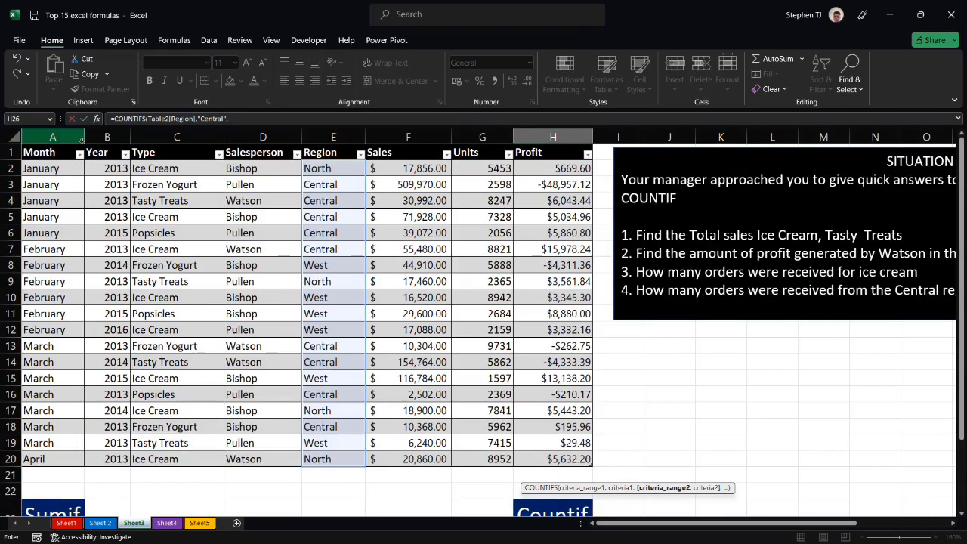
{"action": "left_click", "coordinate": [96, 149]}
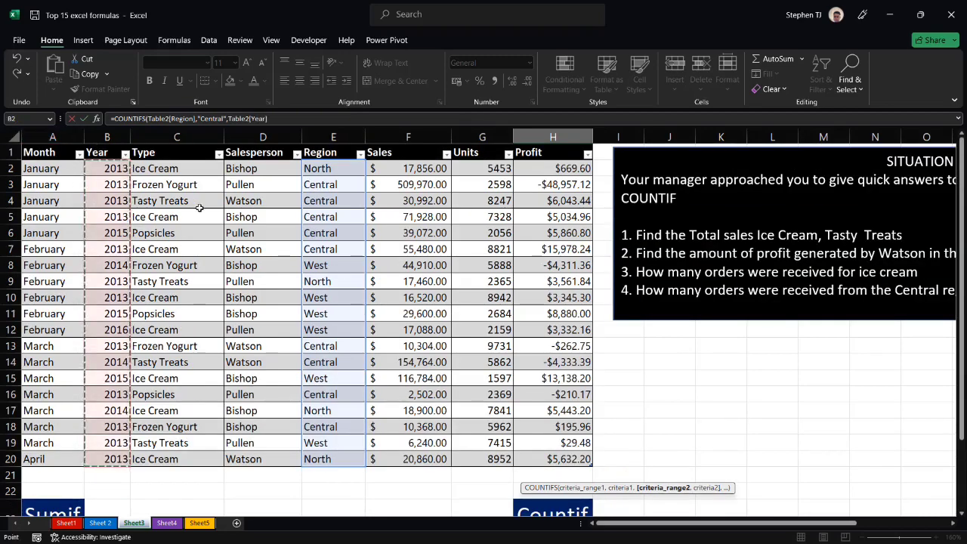
{"action": "scroll", "coordinate": [219, 212], "scroll_direction": "down", "scroll_amount": 3}
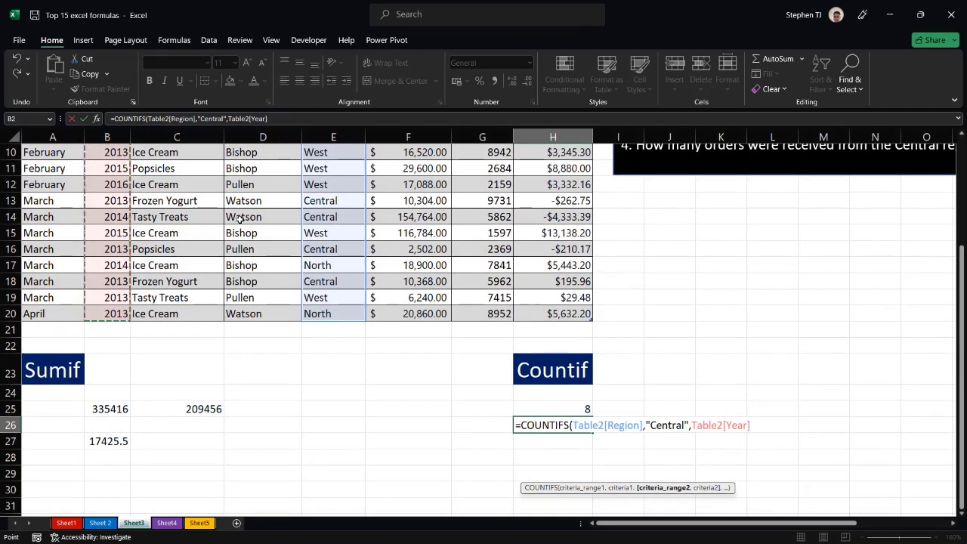
{"action": "type", "text": ",2013"}
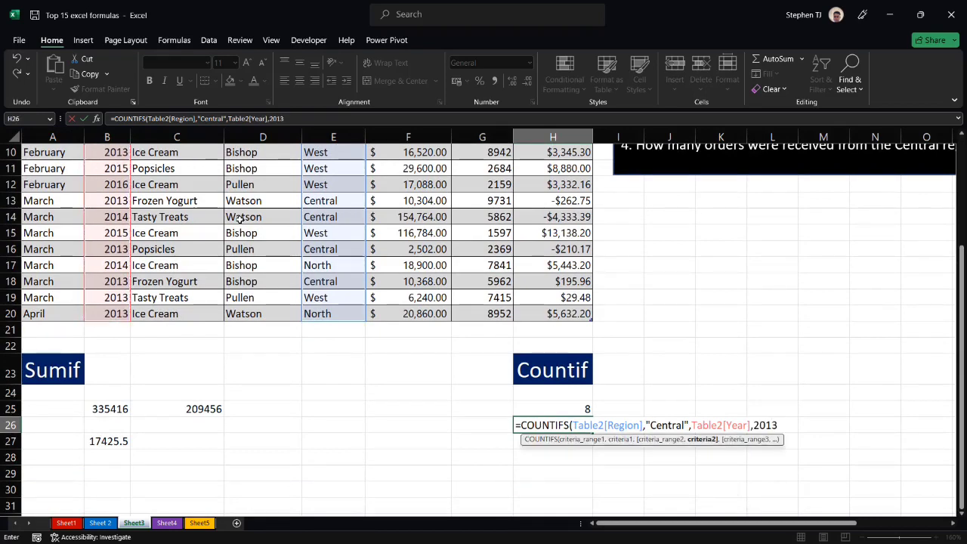
{"action": "type", "text": ")"}
{"action": "key", "text": "Return"}
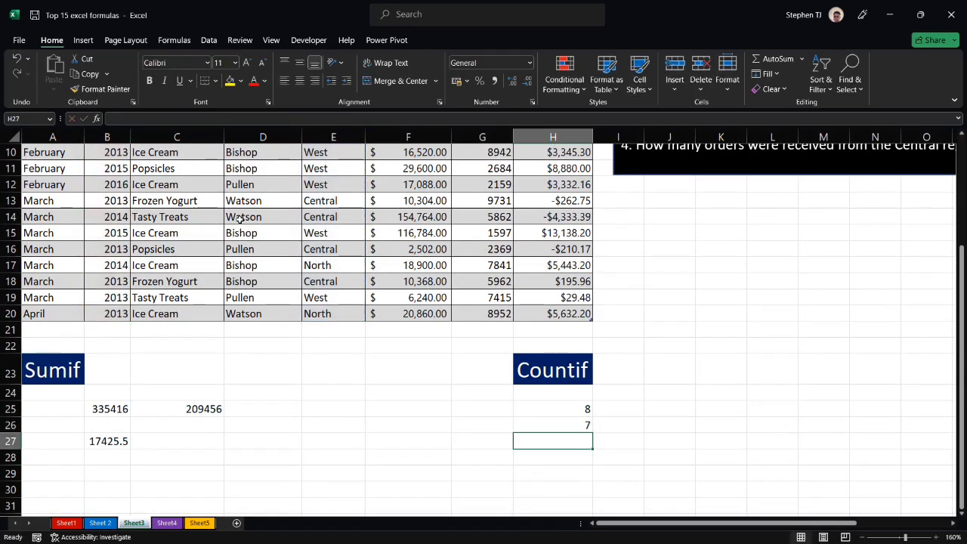
{"action": "left_click", "coordinate": [570, 426]}
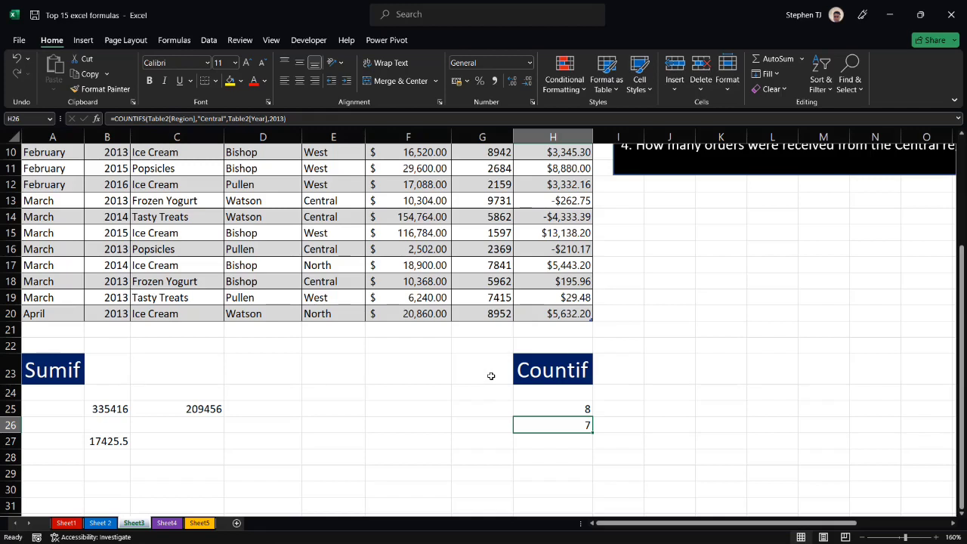
Go to Sheet4 and widen columns B and C around the Trim examples
{"action": "left_click", "coordinate": [167, 523]}
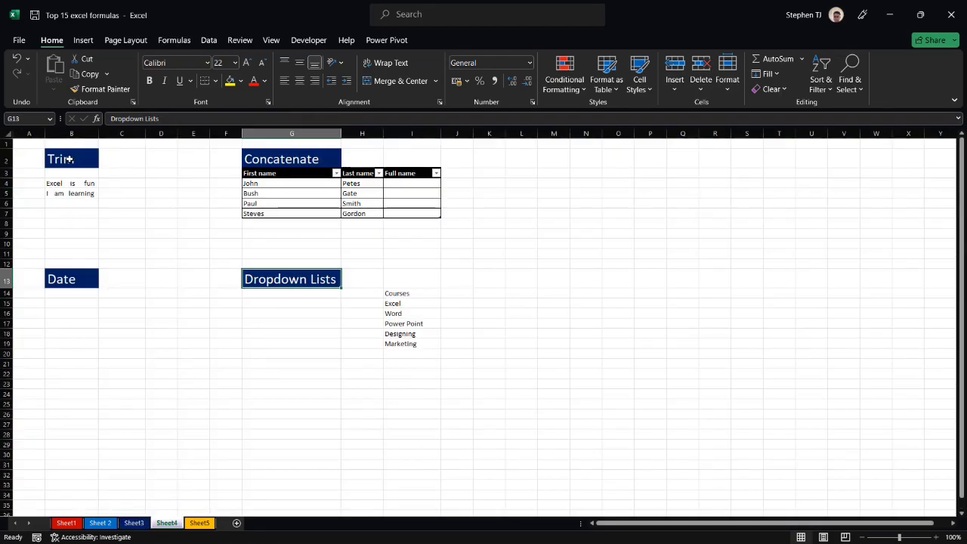
{"action": "left_click", "coordinate": [124, 181]}
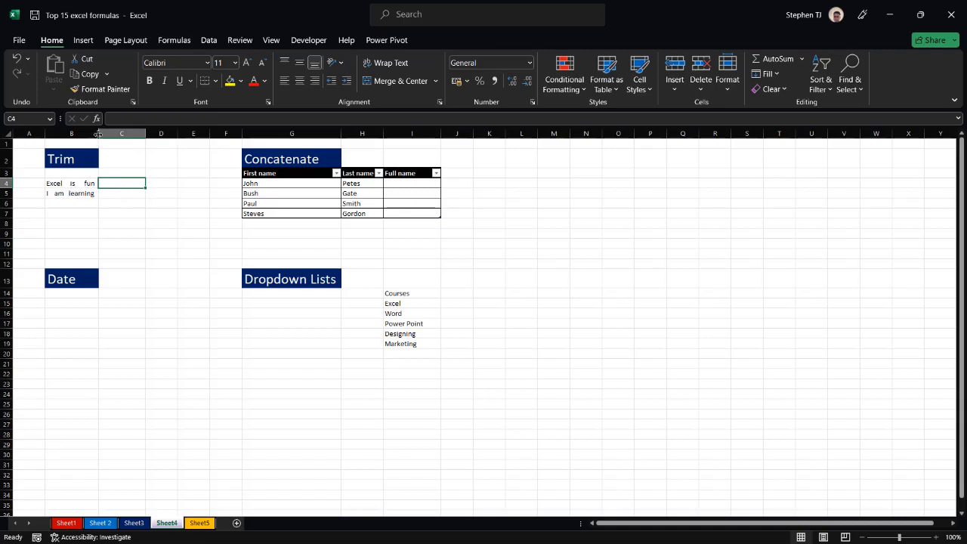
{"action": "left_click_drag", "start_coordinate": [98, 141], "coordinate": [201, 134]}
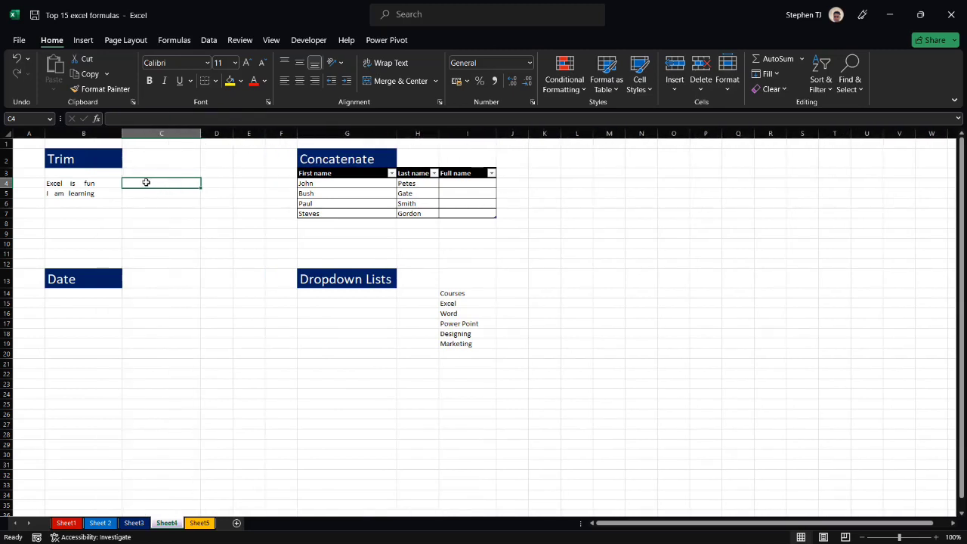
Remove the extra spaces from the B4 text with a TRIM formula in C4 under Trim
{"action": "double_click", "coordinate": [140, 183]}
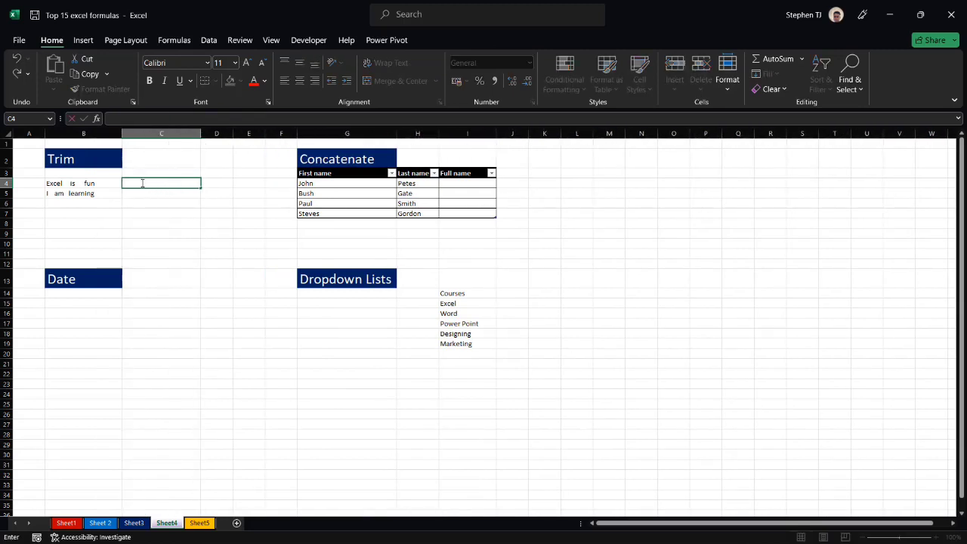
{"action": "type", "text": "=tr"}
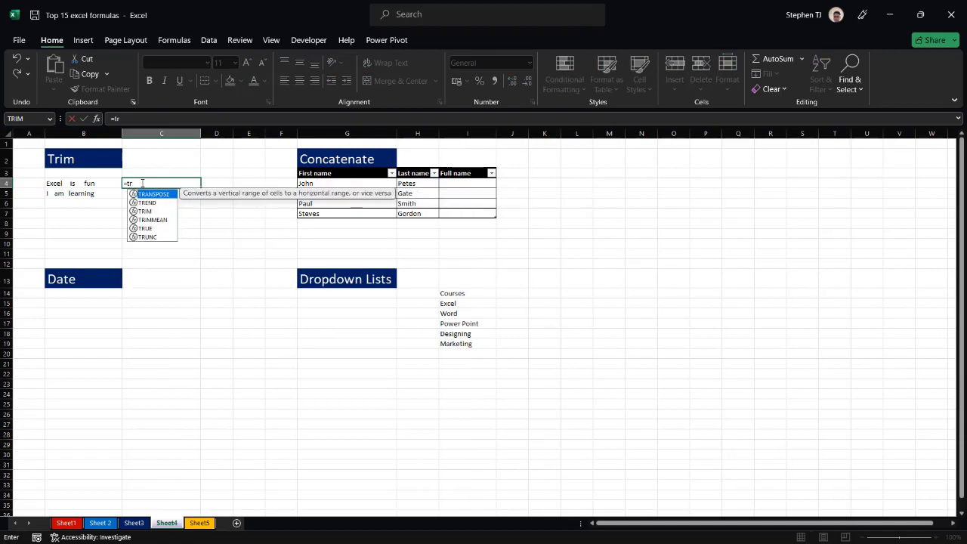
{"action": "type", "text": "im"}
{"action": "key", "text": "Tab"}
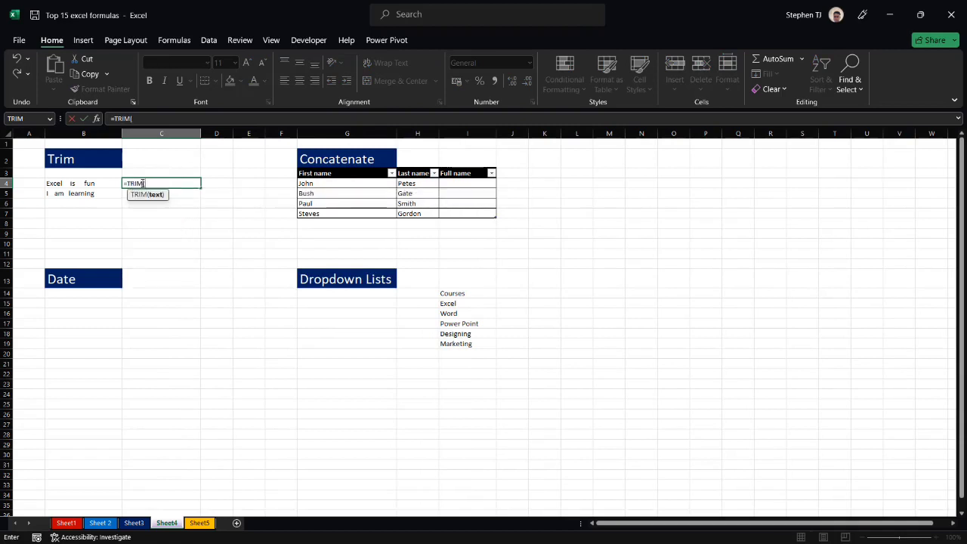
{"action": "left_click", "coordinate": [82, 185]}
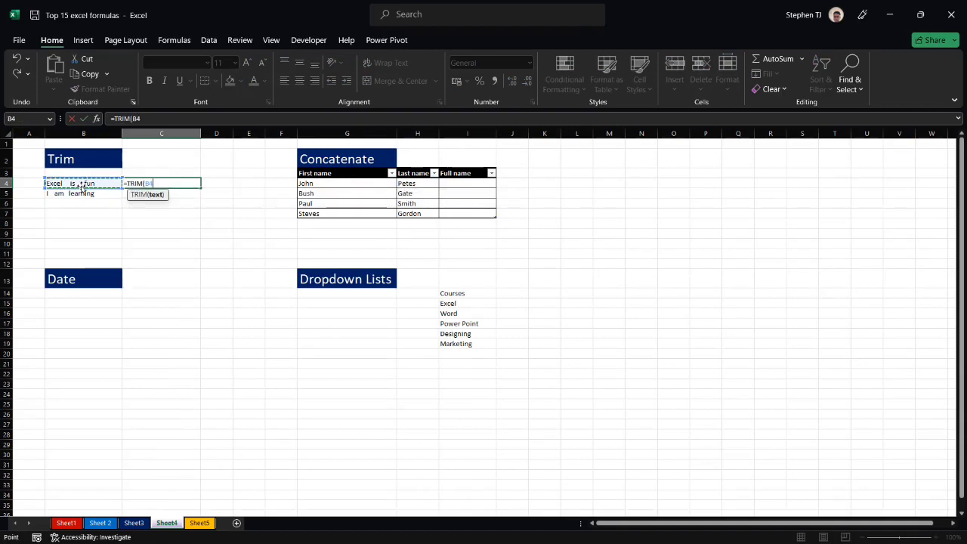
{"action": "type", "text": ")"}
{"action": "key", "text": "Return"}
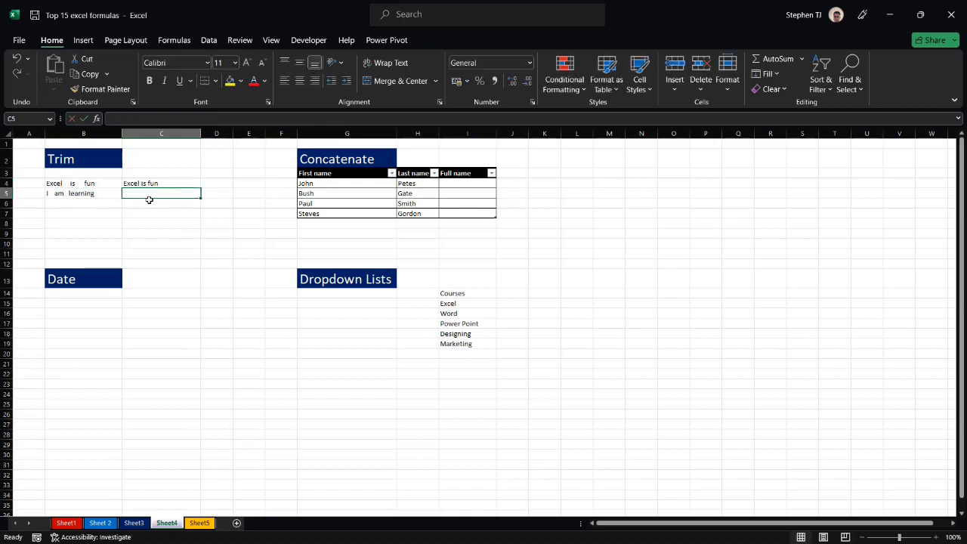
Clean up the second Trim example with a TRIM formula in C5 that refers to B5
{"action": "type", "text": "=Tru"}
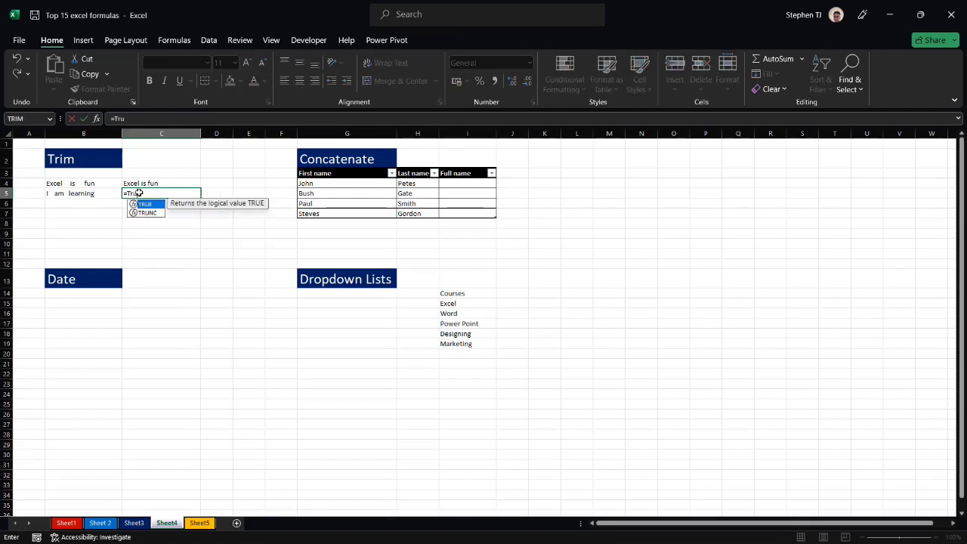
{"action": "key", "text": "BackSpace"}
{"action": "type", "text": "i"}
{"action": "key", "text": "Tab"}
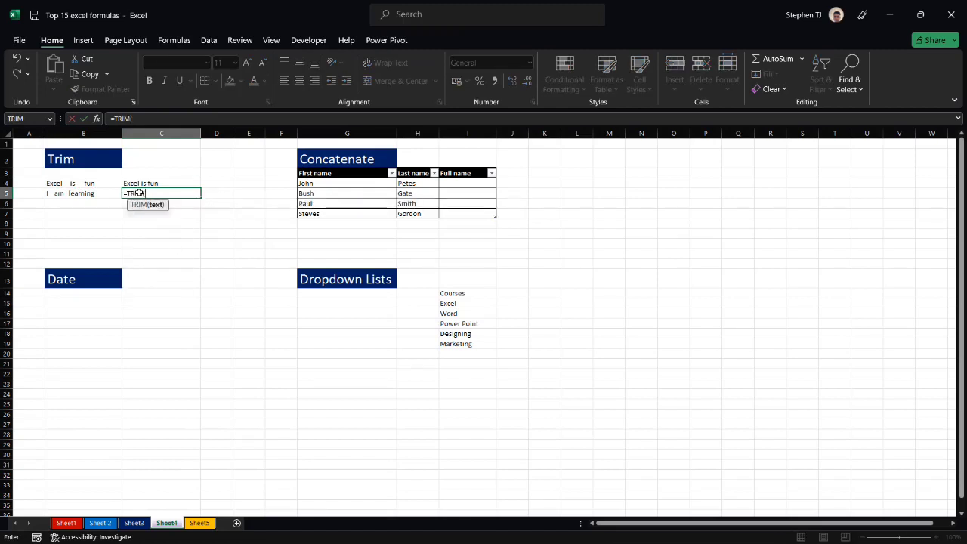
{"action": "left_click", "coordinate": [90, 193]}
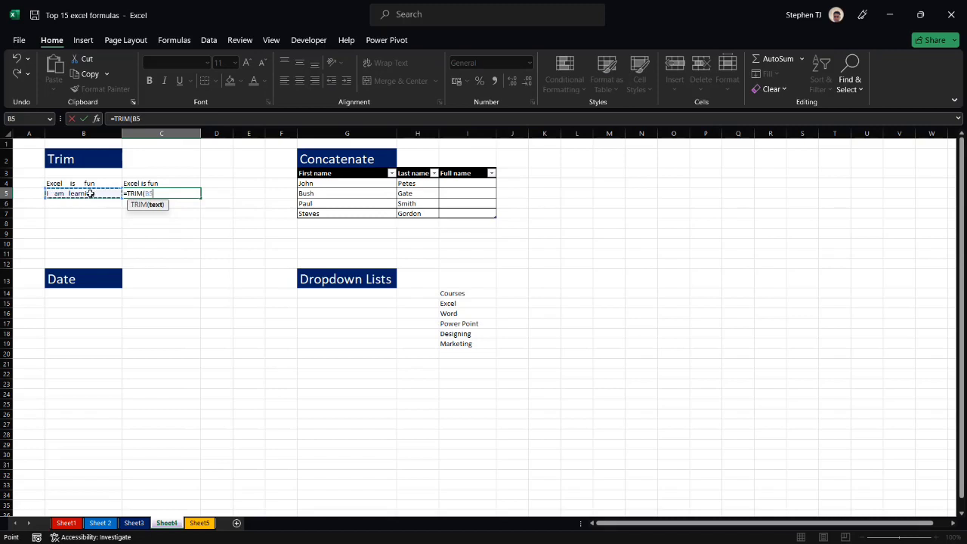
{"action": "key", "text": "Return"}
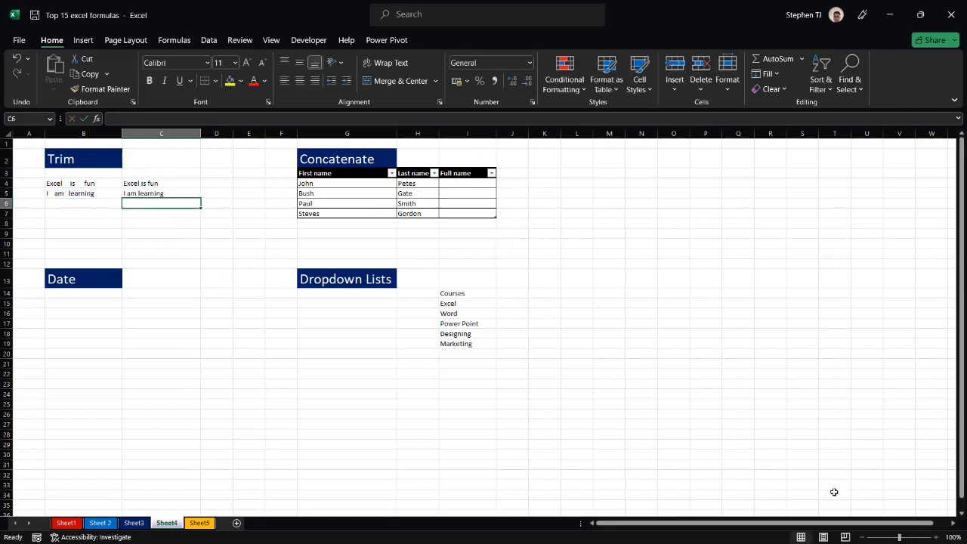
{"action": "left_click", "coordinate": [936, 537]}
{"action": "left_click", "coordinate": [936, 537]}
{"action": "left_click", "coordinate": [936, 537]}
{"action": "left_click", "coordinate": [936, 537]}
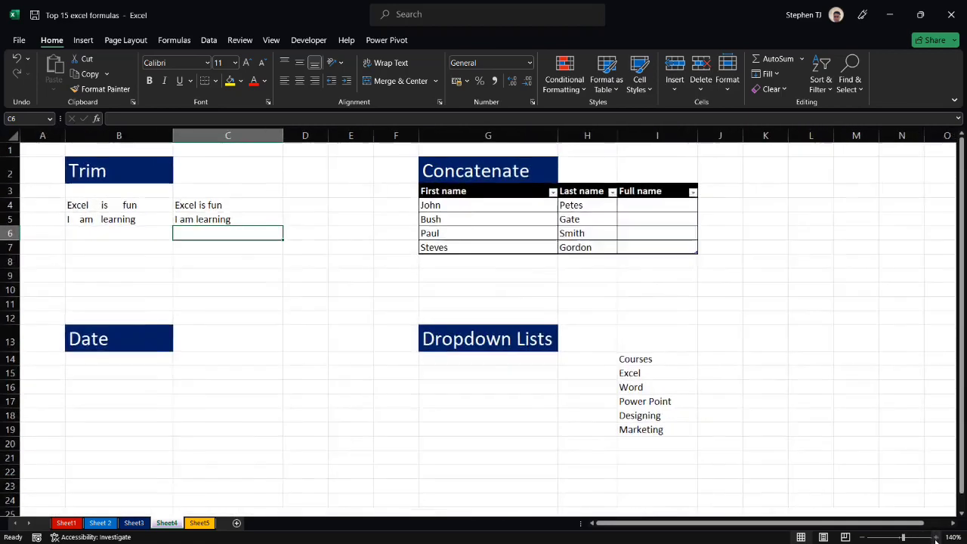
{"action": "left_click", "coordinate": [936, 537]}
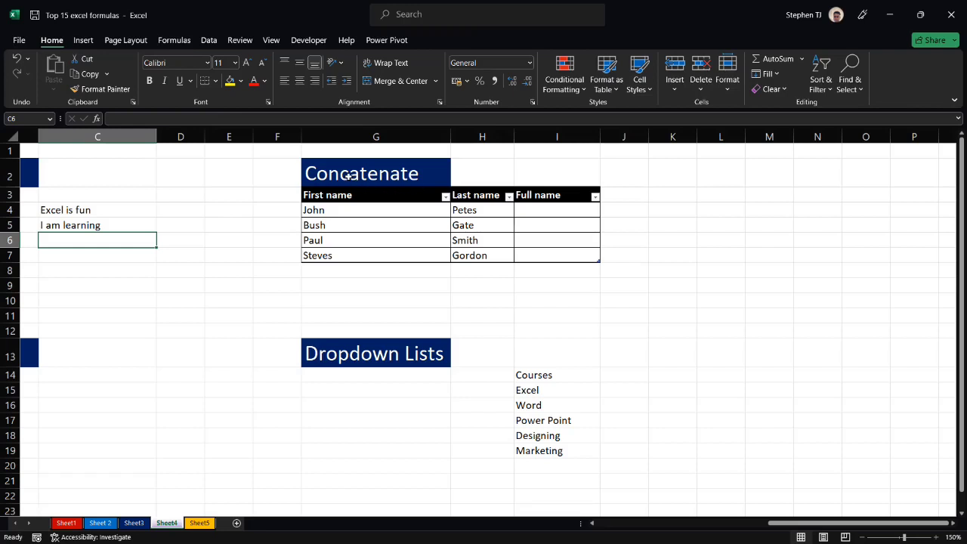
{"action": "left_click", "coordinate": [546, 214]}
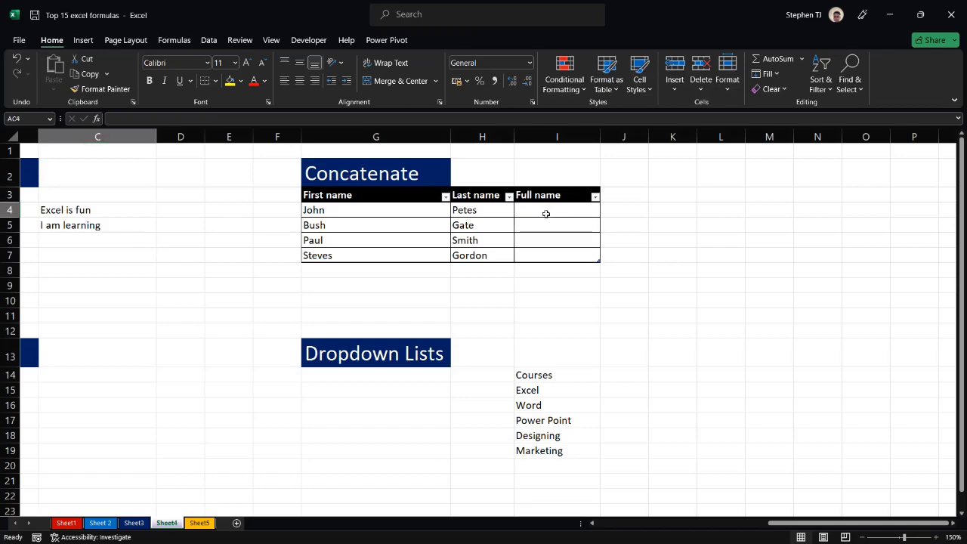
{"action": "left_click", "coordinate": [144, 527]}
{"action": "left_click", "coordinate": [167, 523]}
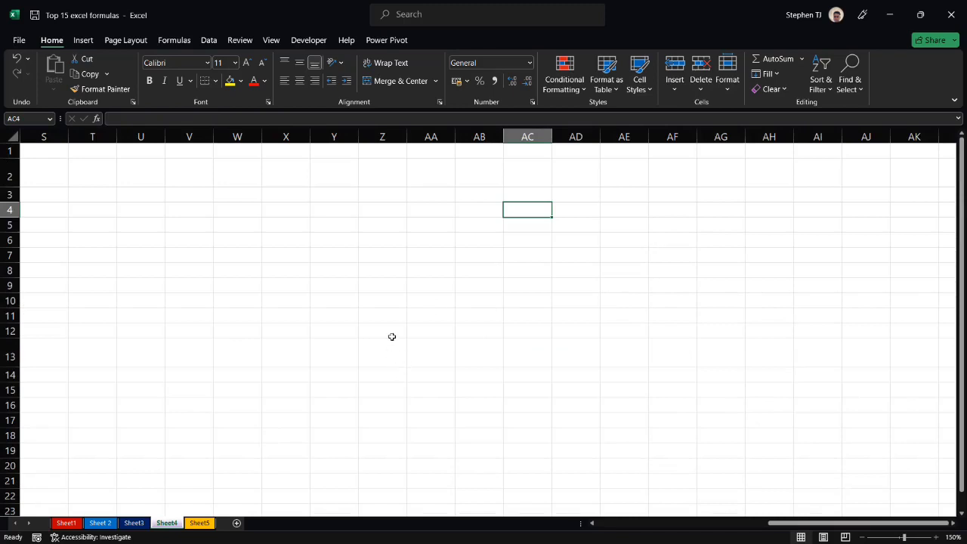
Fill the Full name column from I4 with a CONCAT formula joining the First name and Last name columns
{"action": "scroll", "coordinate": [387, 312], "scroll_direction": "left", "scroll_amount": 1}
{"action": "scroll", "coordinate": [386, 312], "scroll_direction": "left", "scroll_amount": 8}
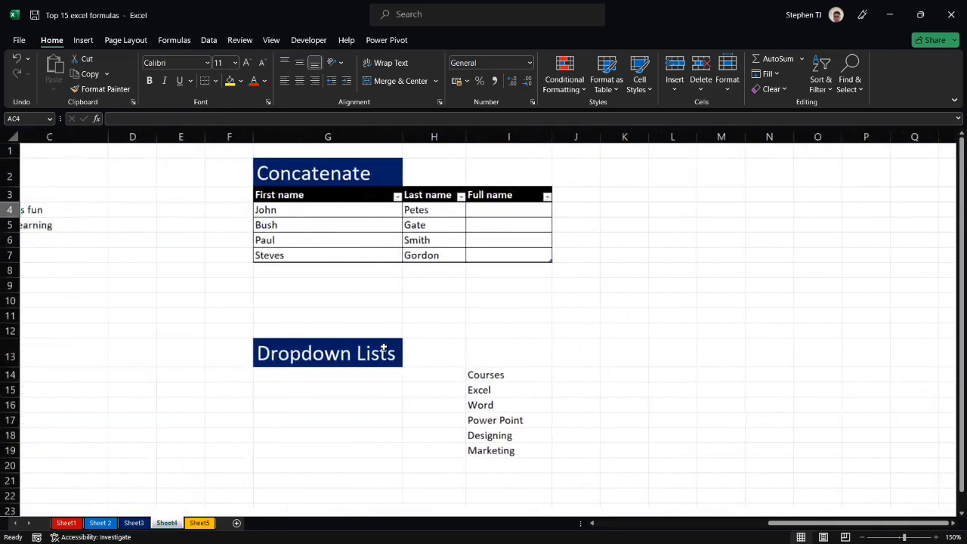
{"action": "scroll", "coordinate": [481, 265], "scroll_direction": "left", "scroll_amount": 1}
{"action": "left_click", "coordinate": [524, 212]}
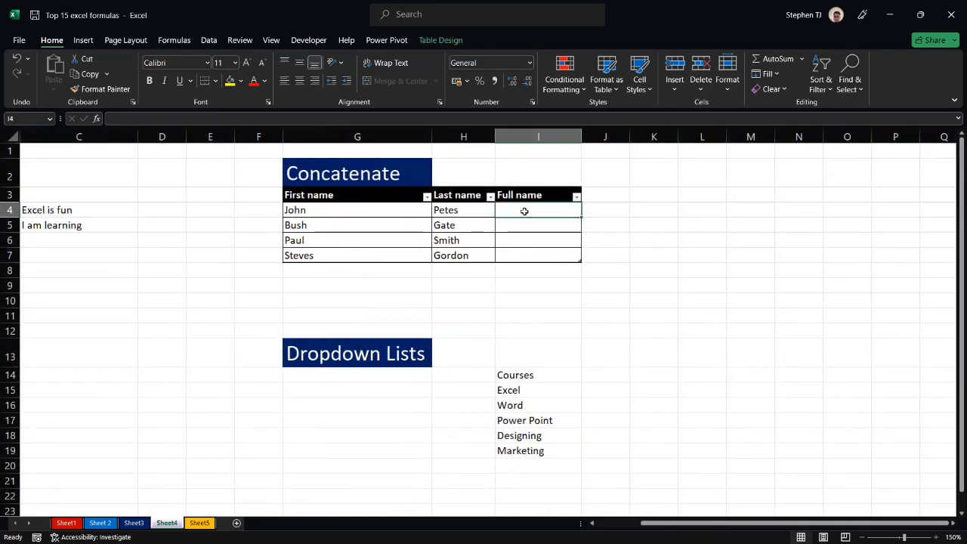
{"action": "type", "text": "=conca"}
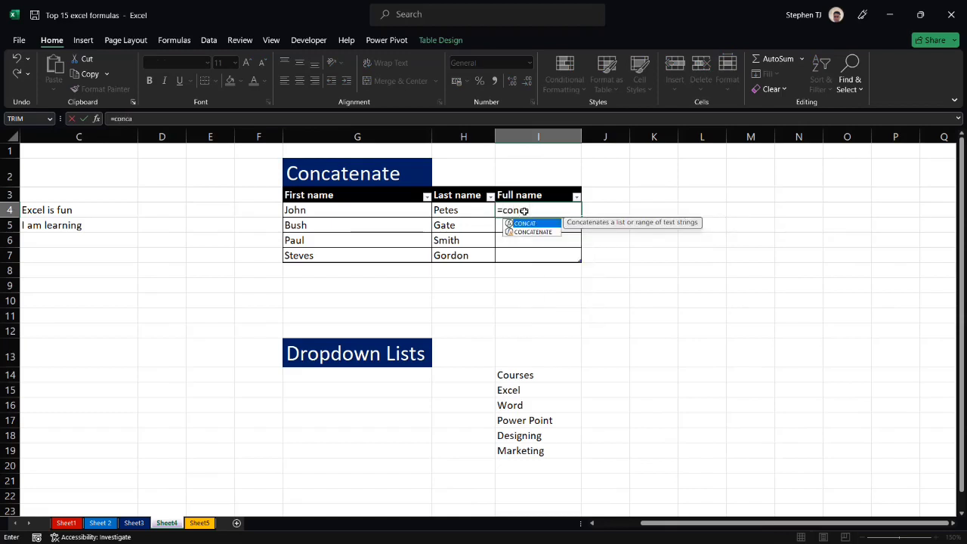
{"action": "key", "text": "Tab"}
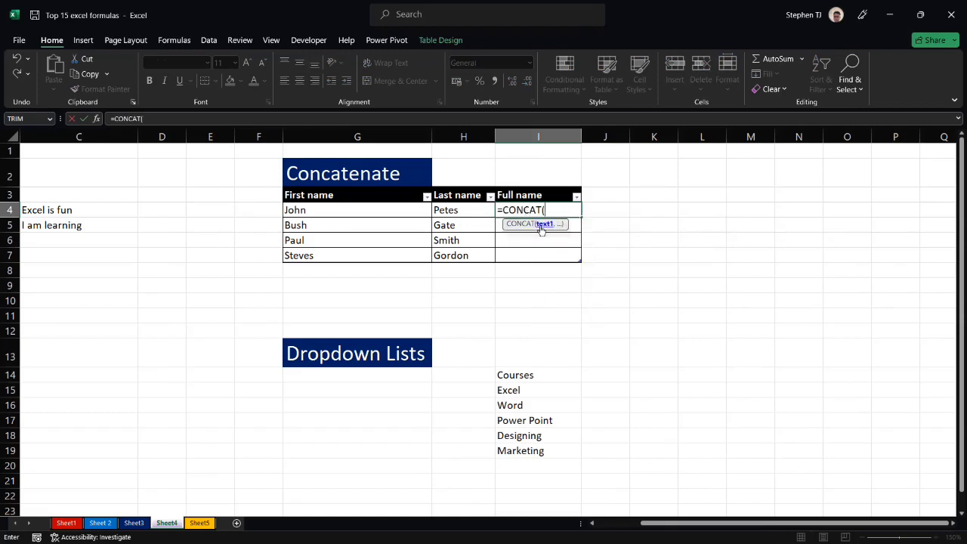
{"action": "left_click", "coordinate": [327, 211]}
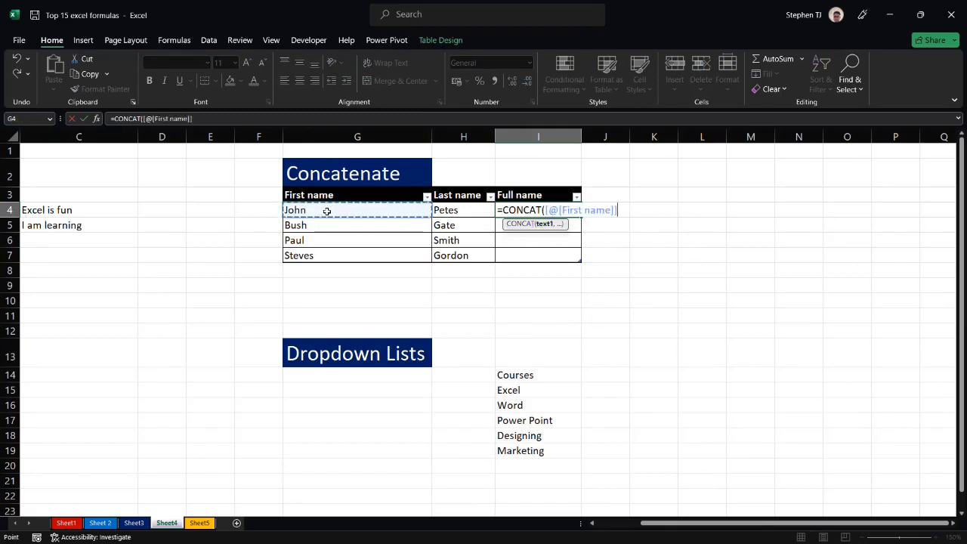
{"action": "type", "text": ","}
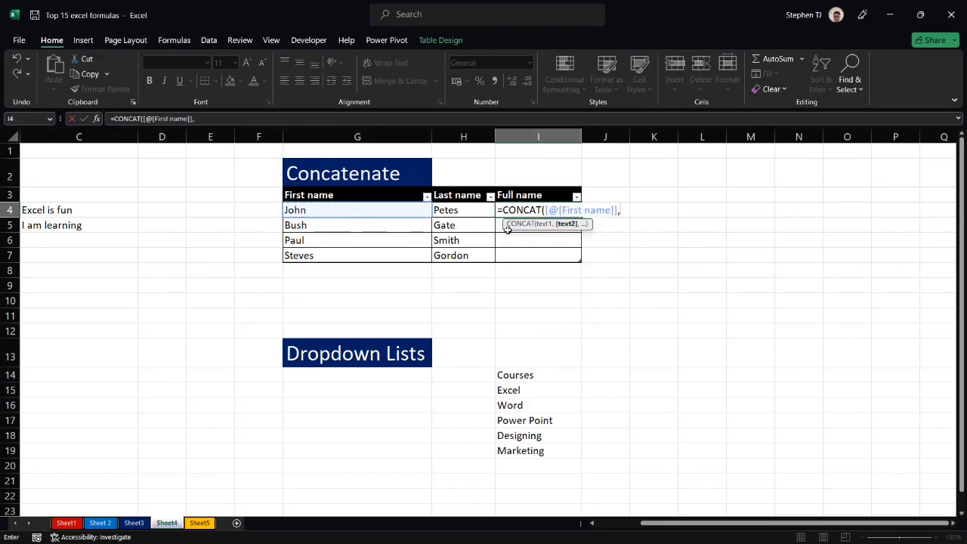
{"action": "left_click", "coordinate": [448, 211]}
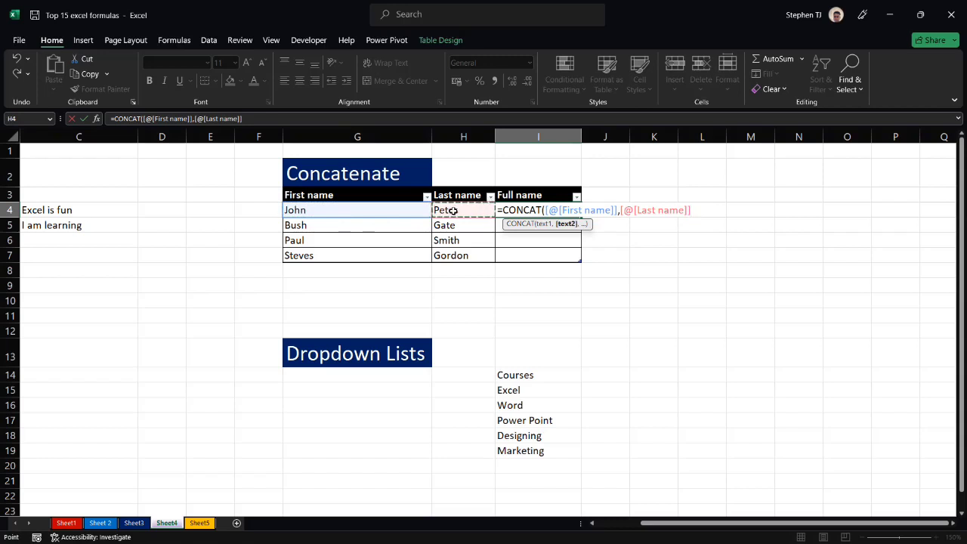
{"action": "type", "text": ")"}
{"action": "key", "text": "Return"}
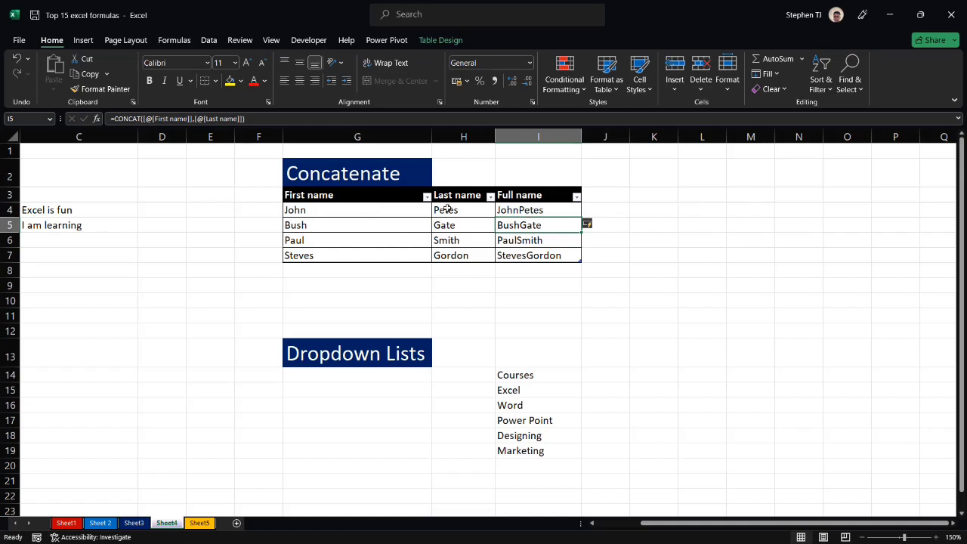
Replace the Last name argument of the CONCAT formula in I4 with a quoted space, " "
{"action": "double_click", "coordinate": [512, 208]}
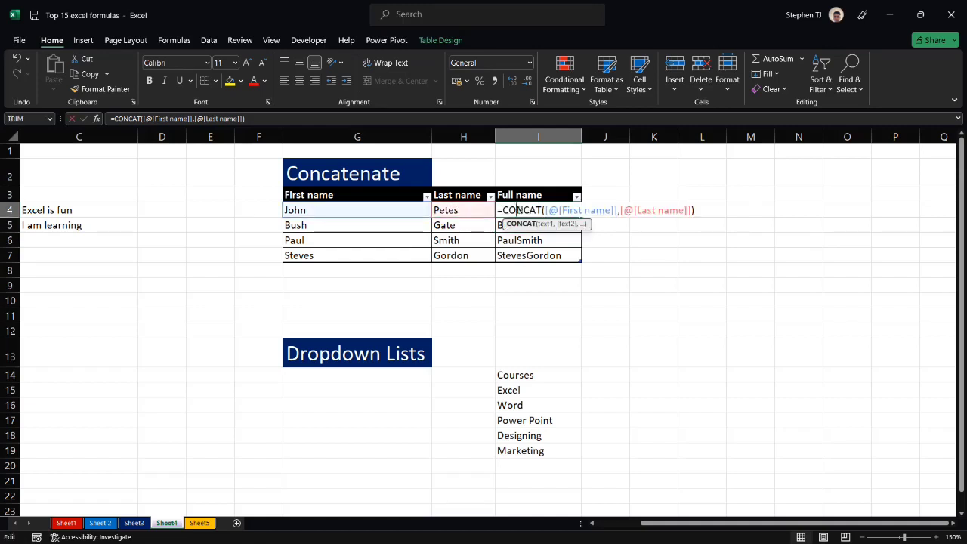
{"action": "left_click", "coordinate": [696, 210]}
{"action": "key", "text": "BackSpace"}
{"action": "key", "text": "BackSpace"}
{"action": "key", "text": "BackSpace"}
{"action": "key", "text": "BackSpace"}
{"action": "key", "text": "BackSpace"}
{"action": "key", "text": "BackSpace"}
{"action": "key", "text": "BackSpace"}
{"action": "key", "text": "BackSpace"}
{"action": "key", "text": "BackSpace"}
{"action": "key", "text": "BackSpace"}
{"action": "key", "text": "BackSpace"}
{"action": "key", "text": "BackSpace"}
{"action": "key", "text": "BackSpace"}
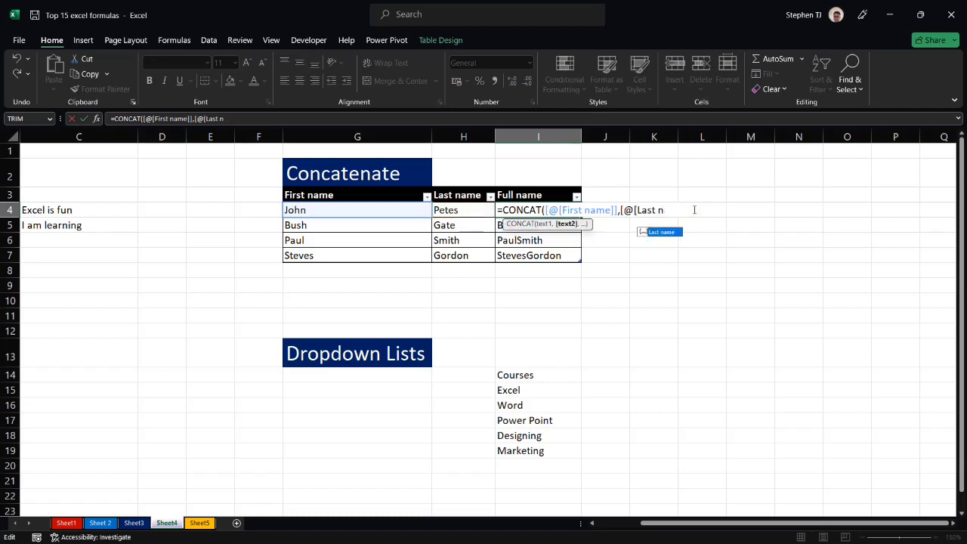
{"action": "key", "text": "BackSpace"}
{"action": "key", "text": "BackSpace"}
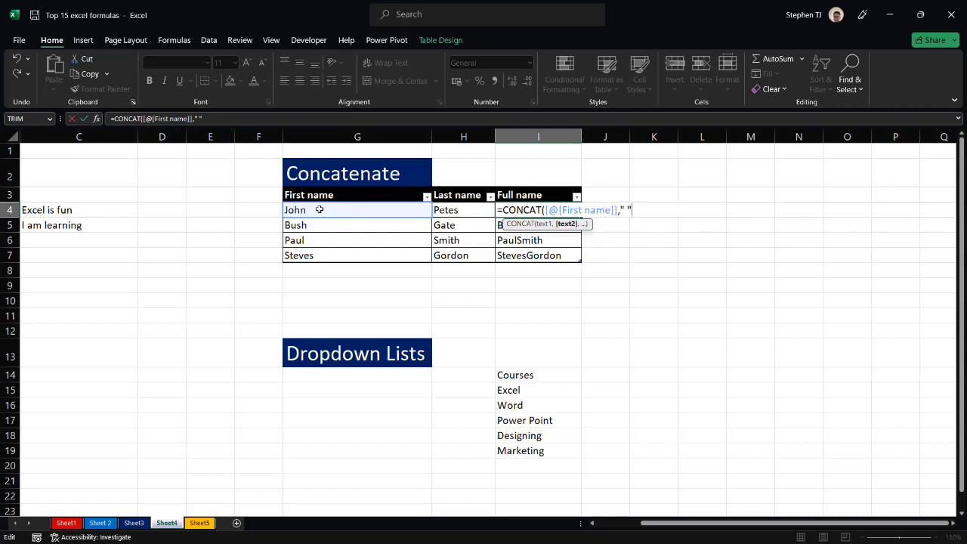
Complete the I4 CONCAT formula with the Last name column as its third argument
{"action": "type", "text": ","}
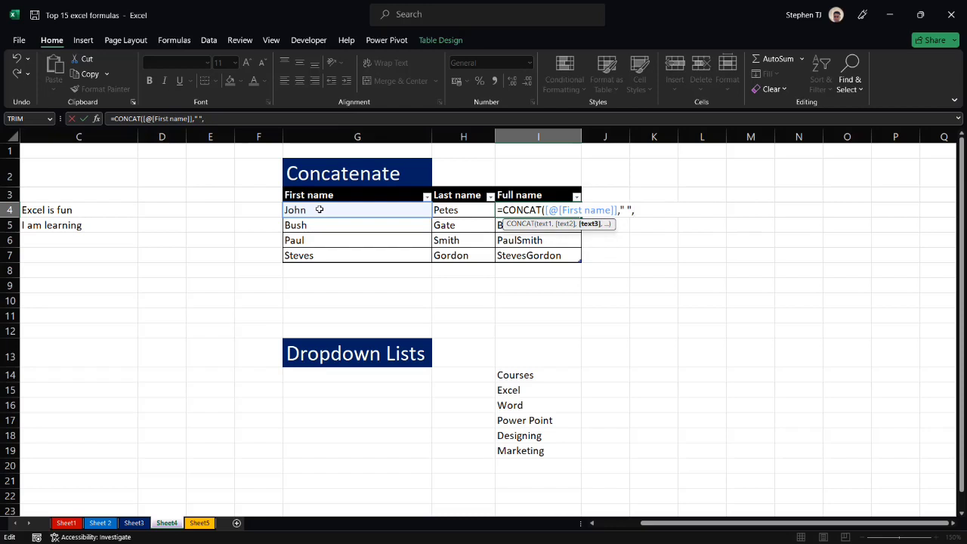
{"action": "left_click", "coordinate": [445, 210]}
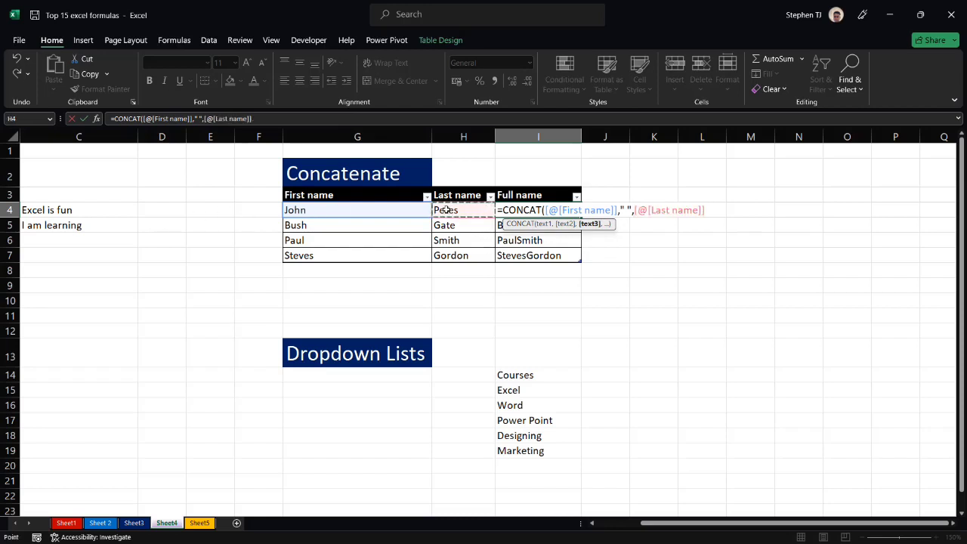
{"action": "type", "text": ")"}
{"action": "key", "text": "Return"}
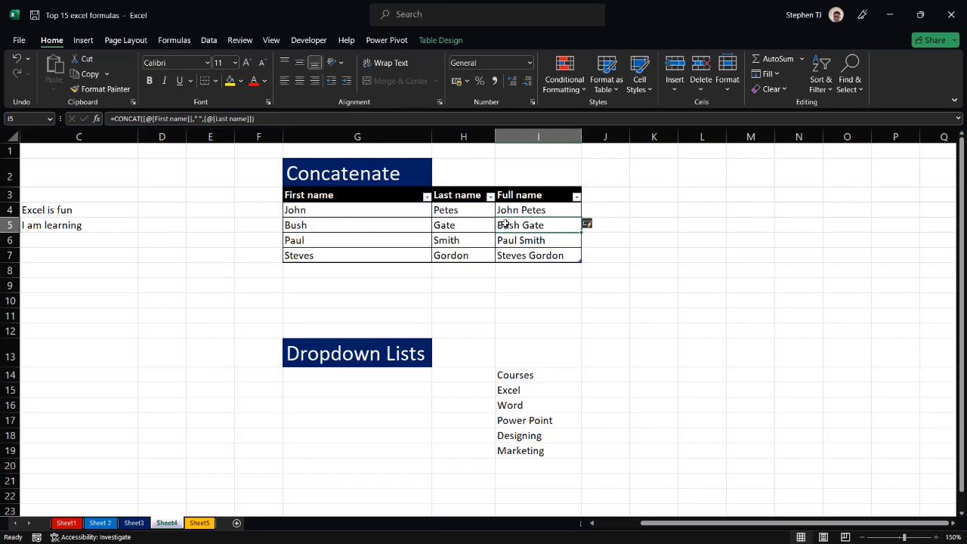
{"action": "left_click", "coordinate": [318, 210]}
{"action": "left_click", "coordinate": [450, 215]}
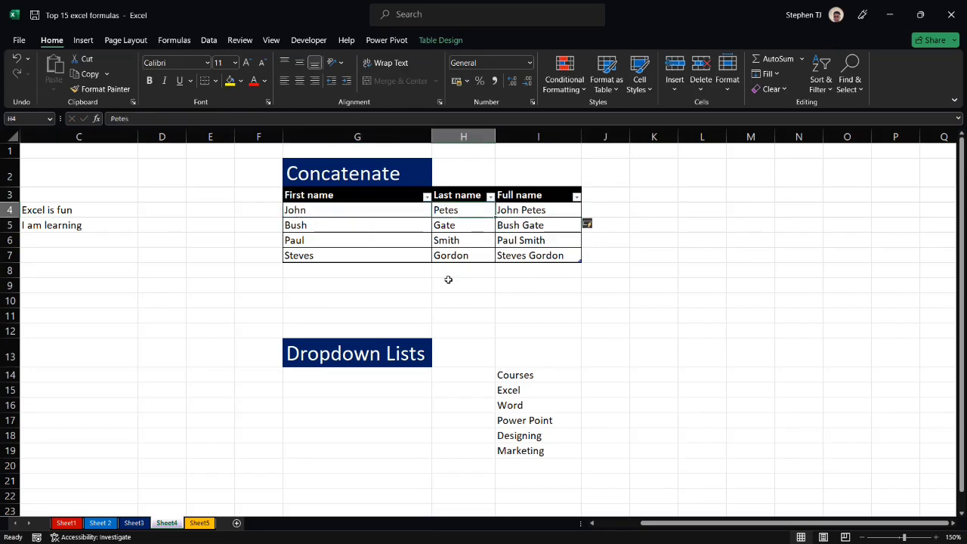
Enter the date 07/03/2023 in B16 under the Date heading and select that cell
{"action": "scroll", "coordinate": [445, 280], "scroll_direction": "left", "scroll_amount": 2}
{"action": "scroll", "coordinate": [378, 285], "scroll_direction": "down", "scroll_amount": 3}
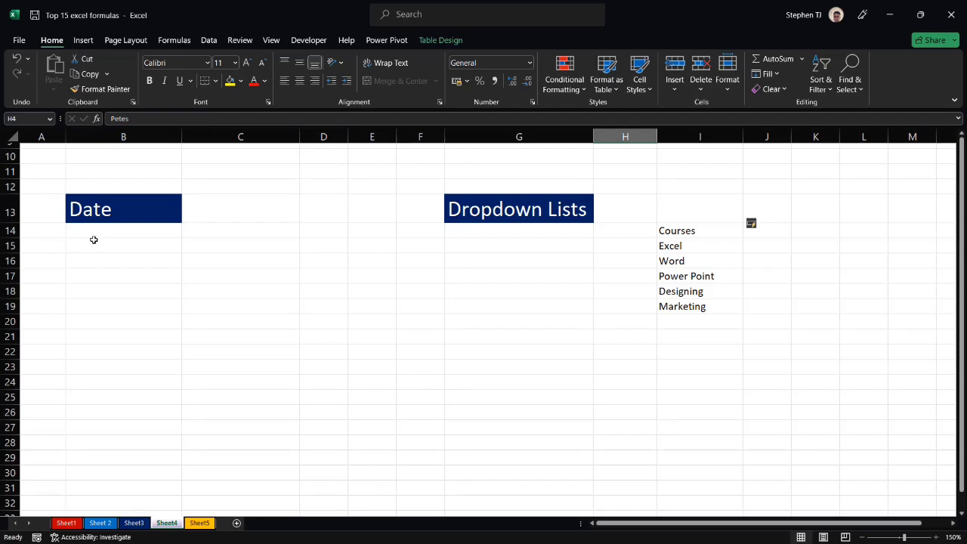
{"action": "left_click", "coordinate": [98, 245]}
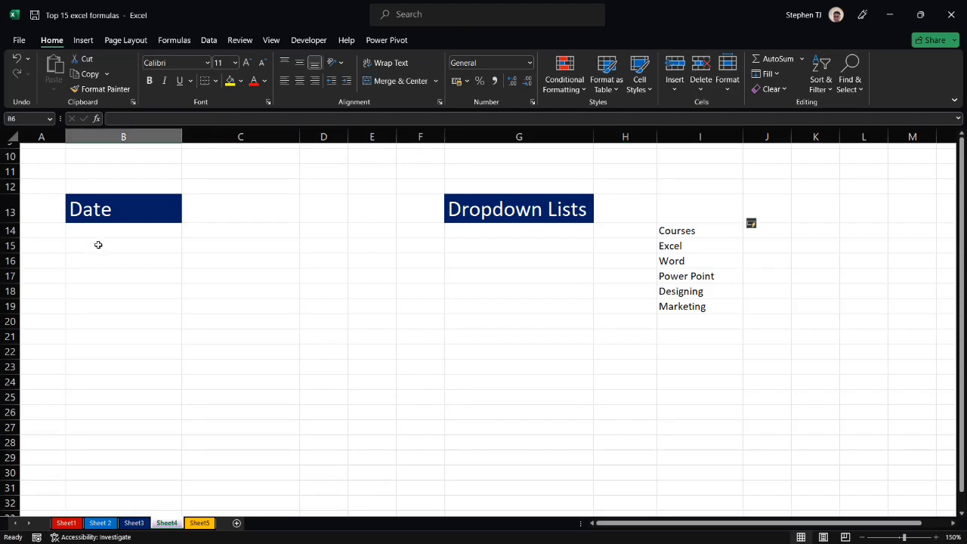
{"action": "left_click", "coordinate": [94, 258]}
{"action": "scroll", "coordinate": [121, 367], "scroll_direction": "up", "scroll_amount": 3}
{"action": "scroll", "coordinate": [114, 370], "scroll_direction": "down", "scroll_amount": 2}
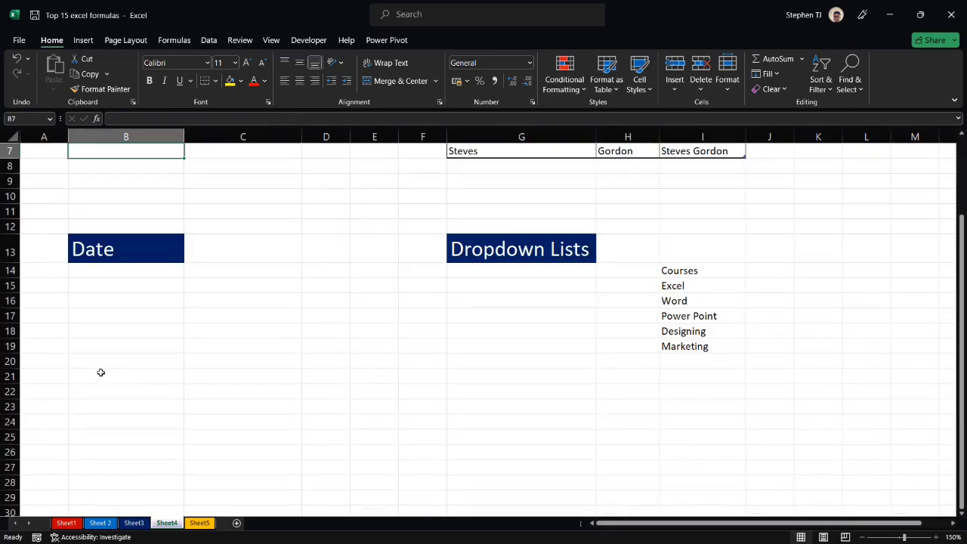
{"action": "left_click", "coordinate": [100, 301]}
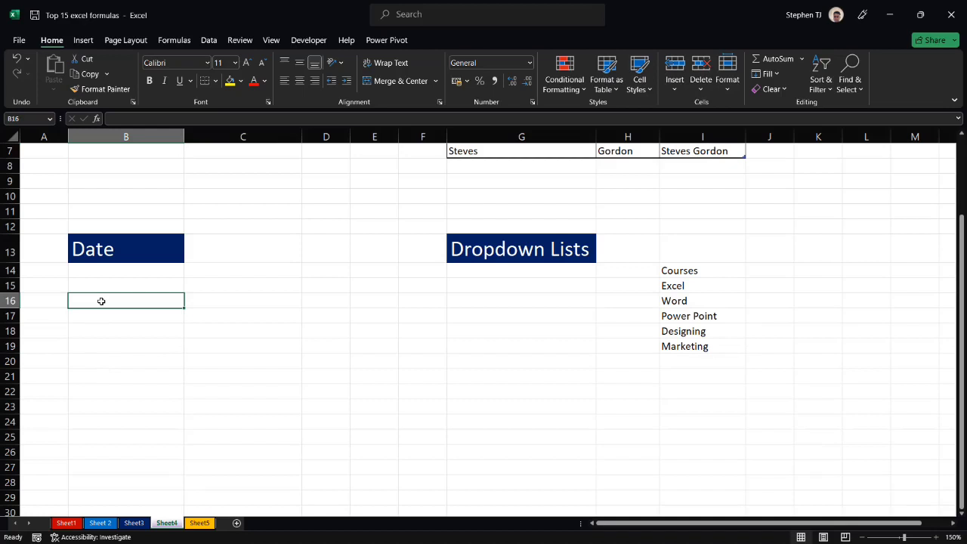
{"action": "type", "text": "07/03"}
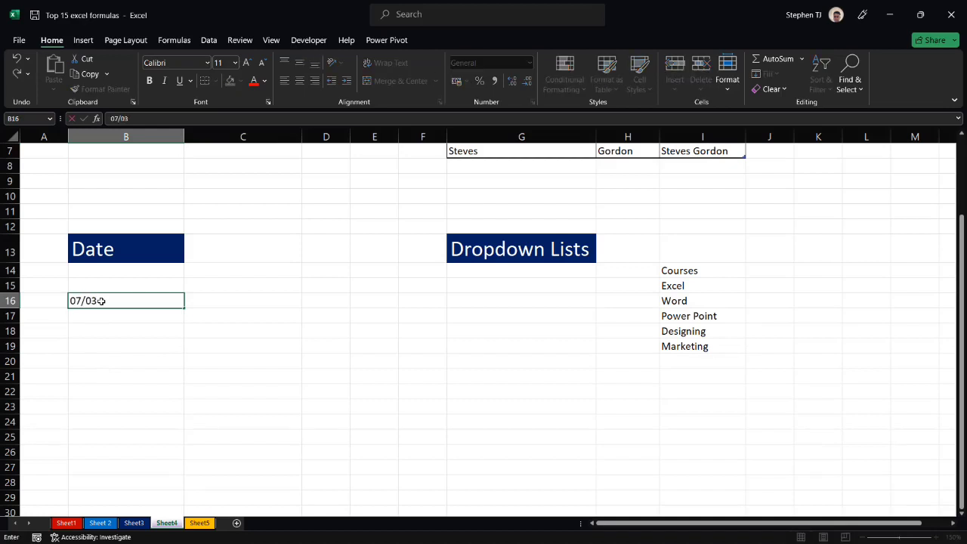
{"action": "type", "text": "/2023"}
{"action": "left_click", "coordinate": [73, 330]}
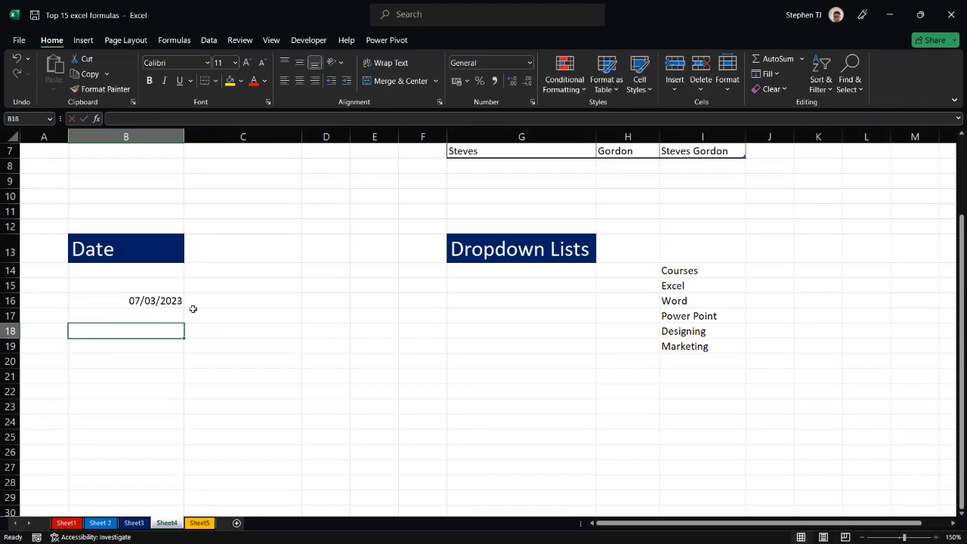
{"action": "left_click", "coordinate": [171, 299]}
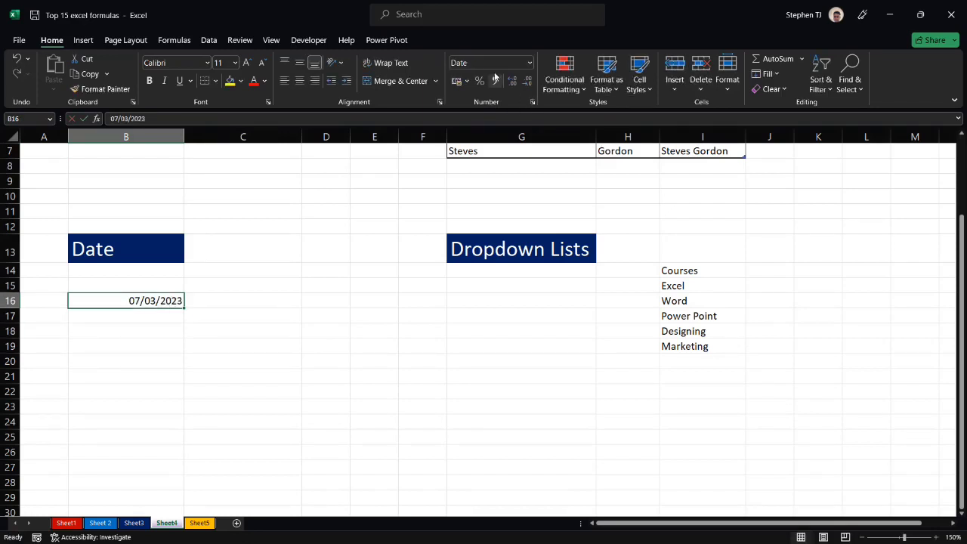
Replace the date in B16 with the formula =DATE(2023,03,8) and select that cell
{"action": "left_click", "coordinate": [134, 311]}
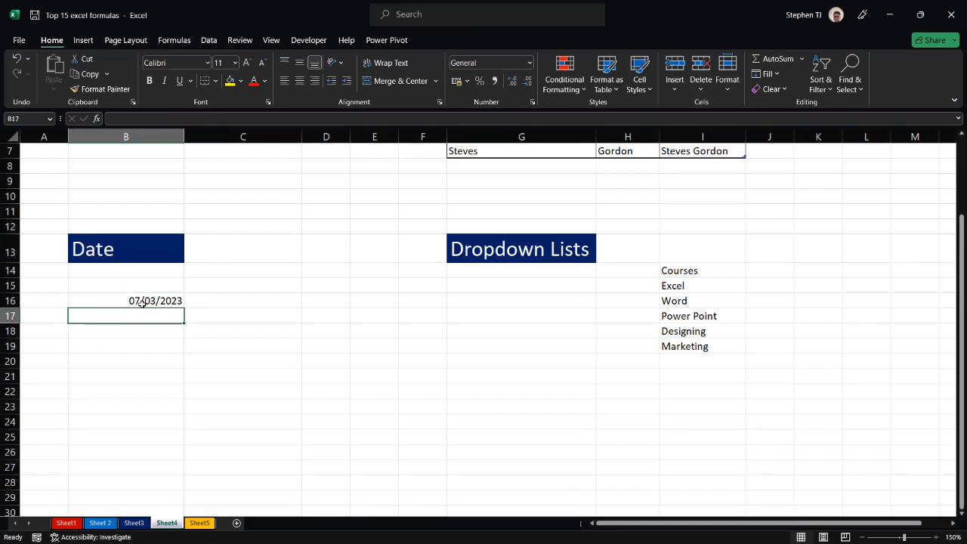
{"action": "left_click", "coordinate": [142, 303]}
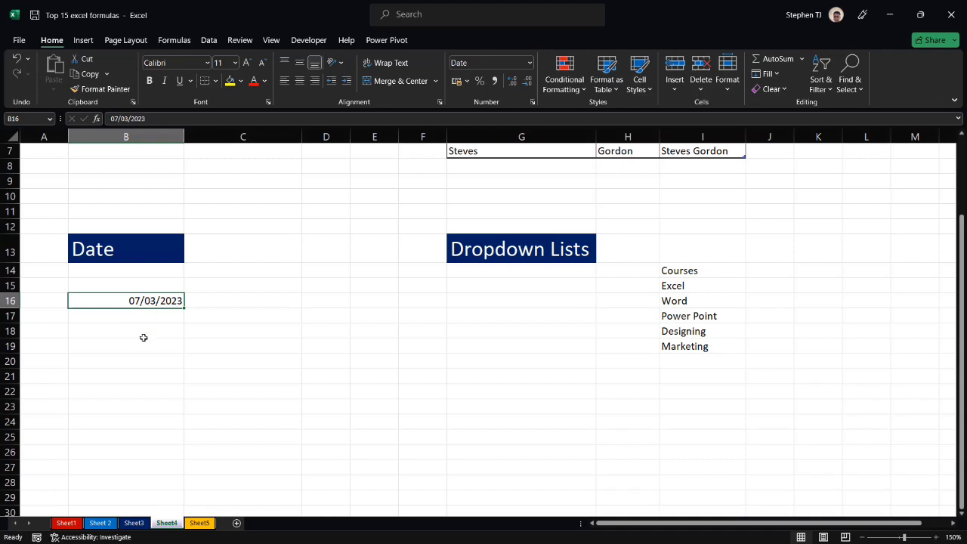
{"action": "key", "text": "BackSpace"}
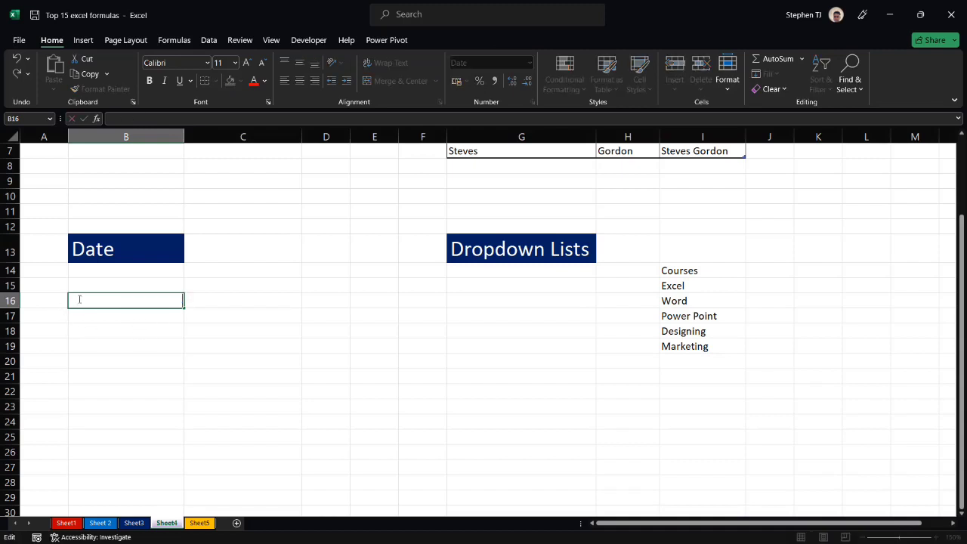
{"action": "type", "text": "=DAT"}
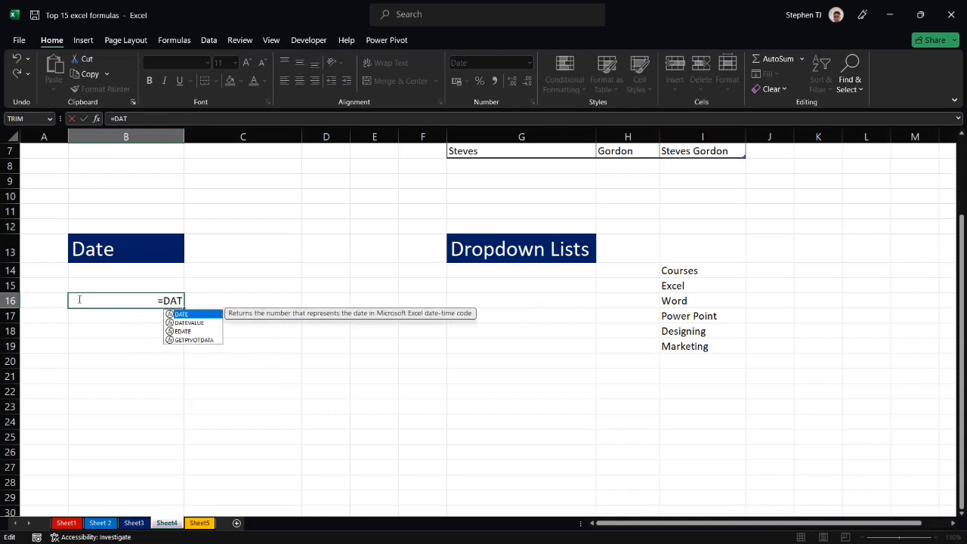
{"action": "type", "text": "E"}
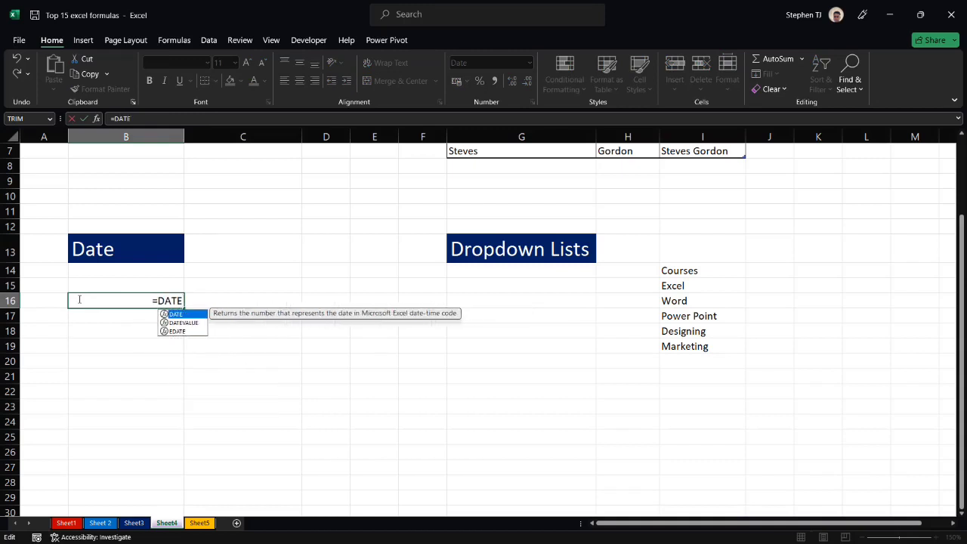
{"action": "type", "text": "("}
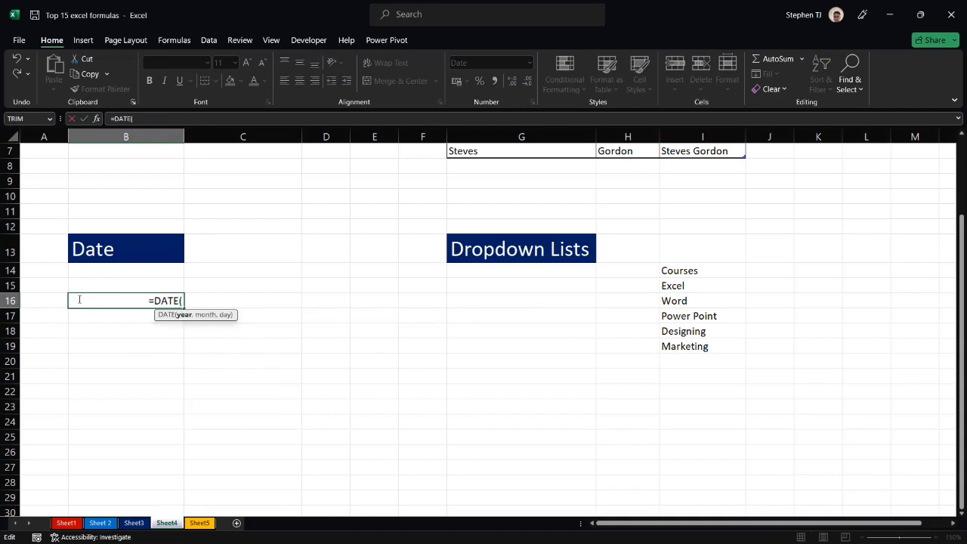
{"action": "type", "text": "202"}
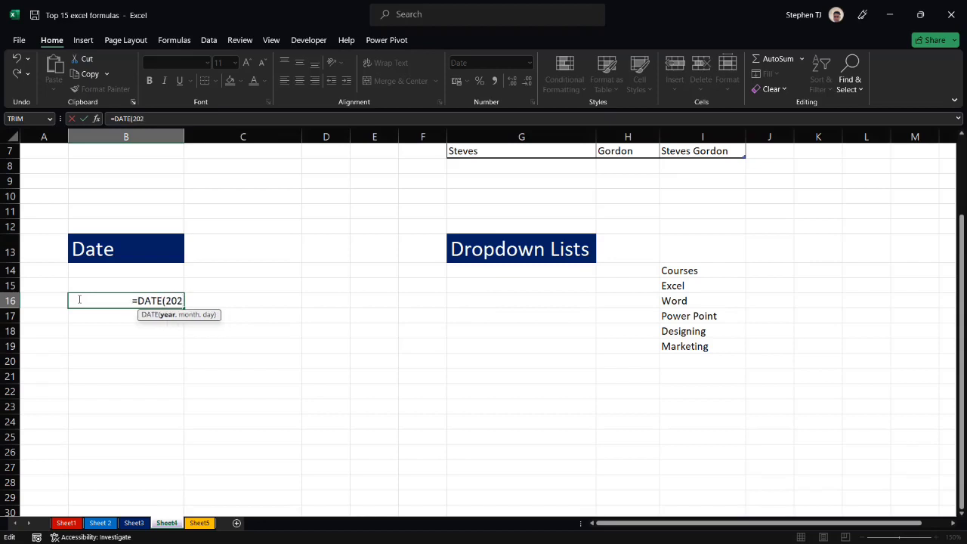
{"action": "type", "text": "3,"}
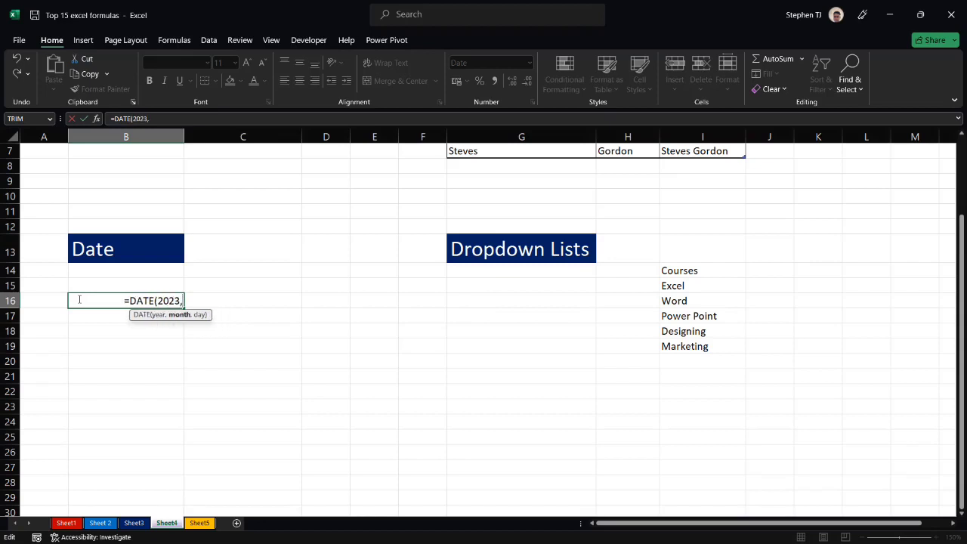
{"action": "type", "text": "03,"}
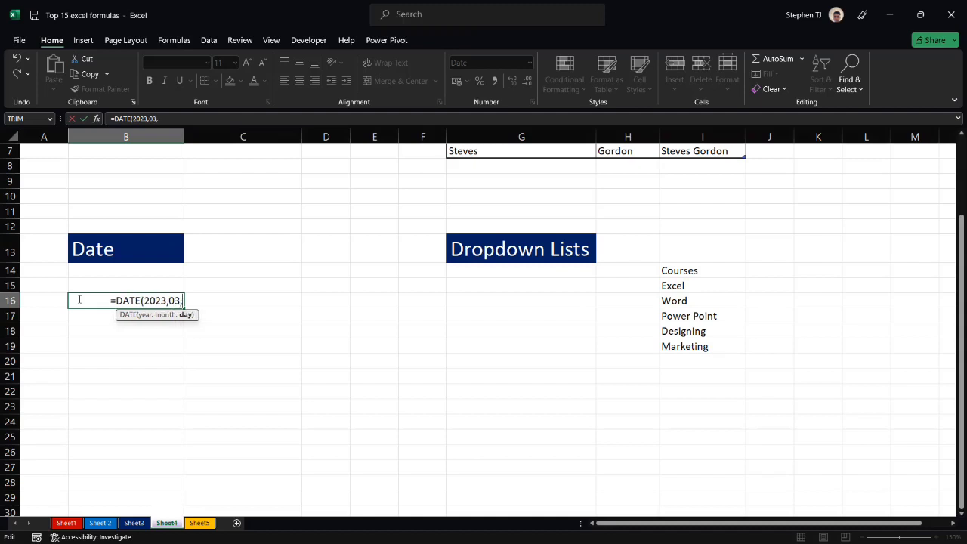
{"action": "type", "text": "8"}
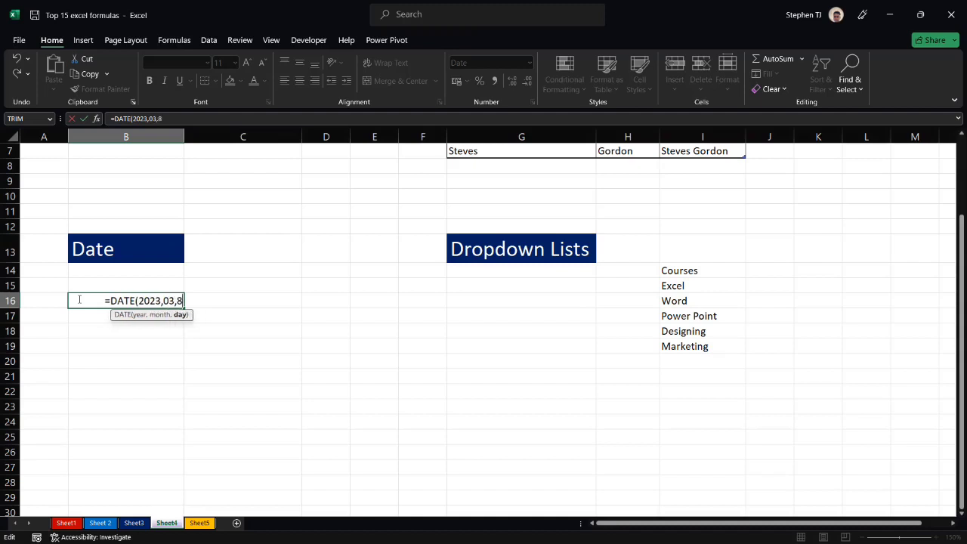
{"action": "type", "text": ")"}
{"action": "key", "text": "Return"}
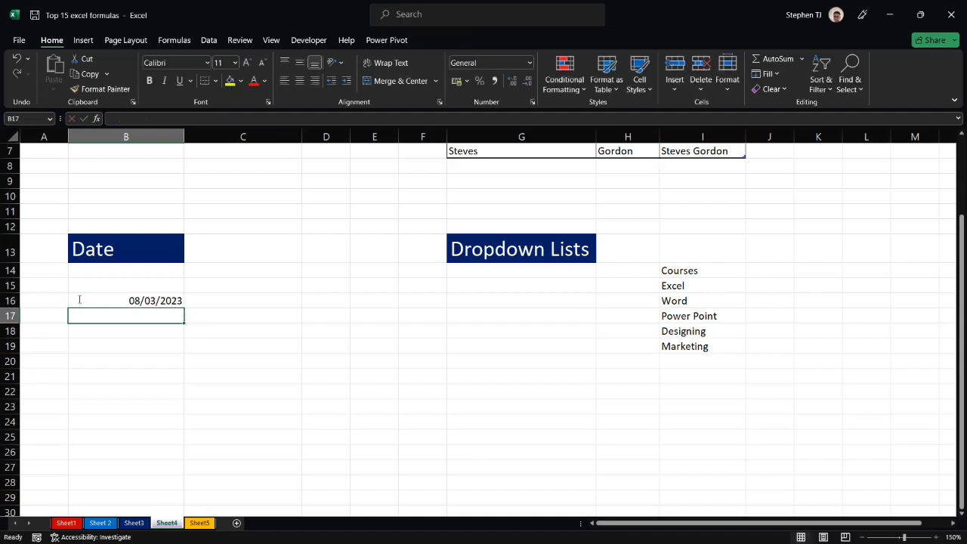
{"action": "left_click", "coordinate": [155, 298]}
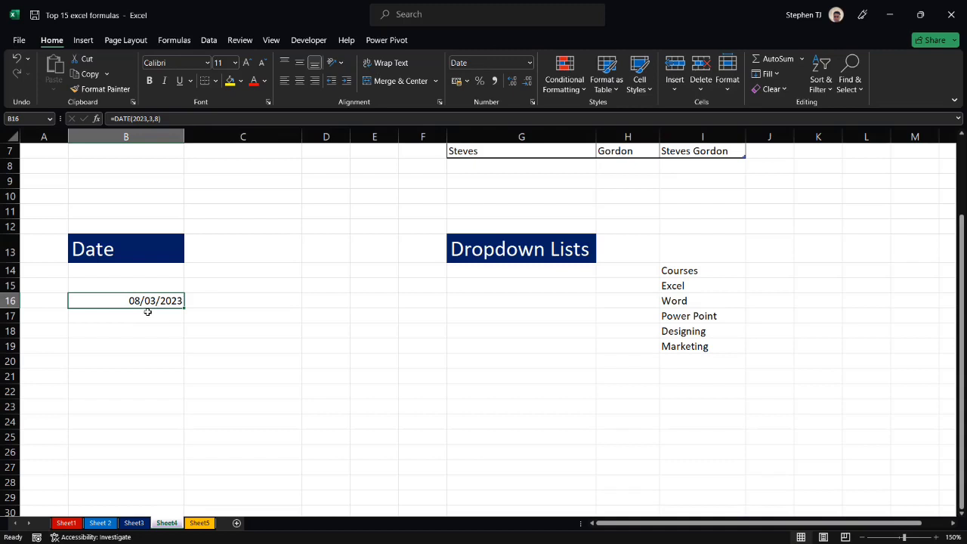
{"action": "left_click", "coordinate": [148, 312]}
{"action": "left_click", "coordinate": [142, 301]}
Examine the Courses list in I14:I19 beside the Dropdown Lists heading
{"action": "scroll", "coordinate": [389, 250], "scroll_direction": "right", "scroll_amount": 1}
{"action": "scroll", "coordinate": [388, 250], "scroll_direction": "right", "scroll_amount": 1}
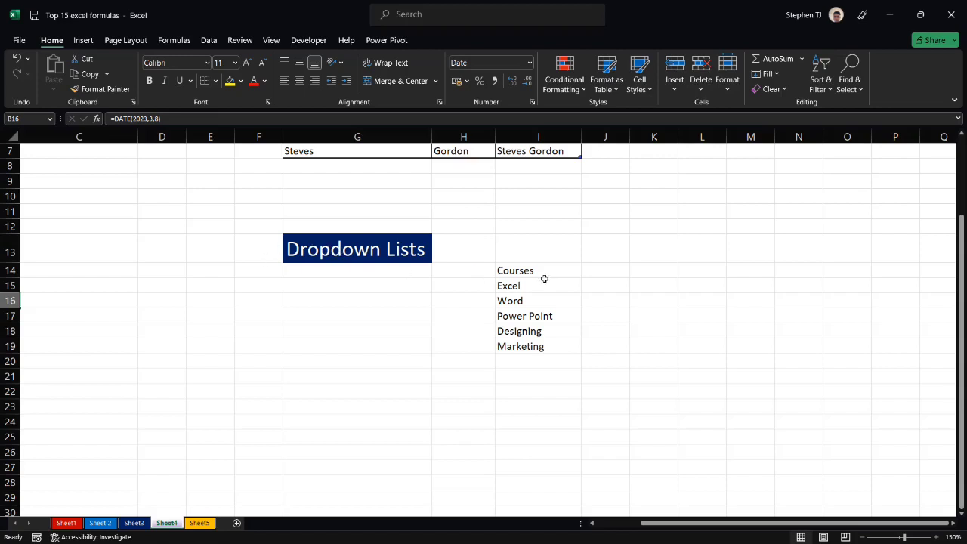
{"action": "left_click", "coordinate": [514, 273]}
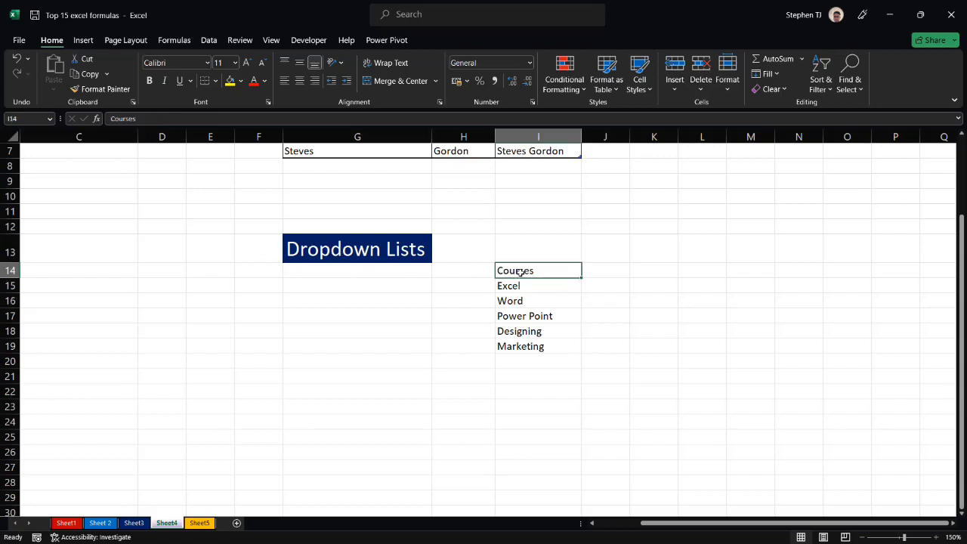
{"action": "left_click_drag", "start_coordinate": [513, 286], "coordinate": [512, 342]}
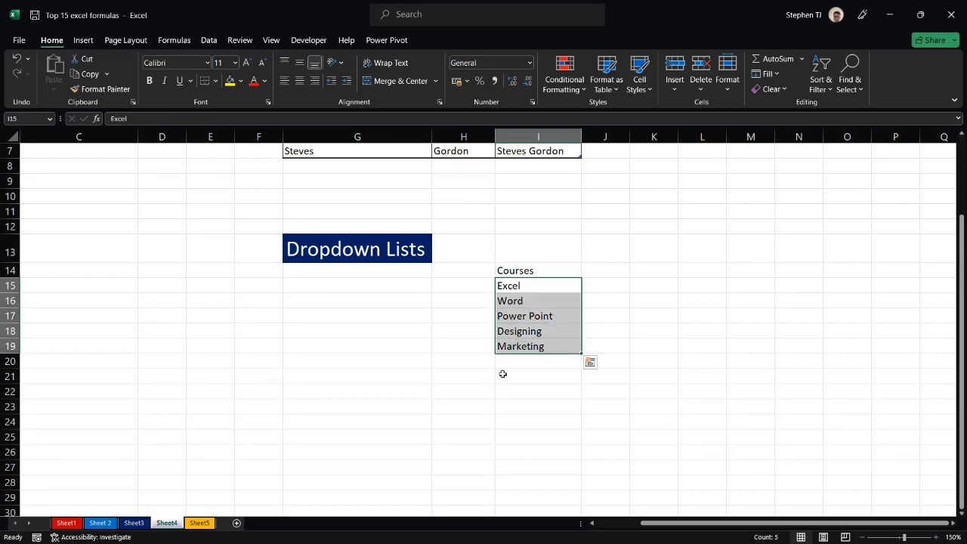
{"action": "left_click", "coordinate": [531, 316]}
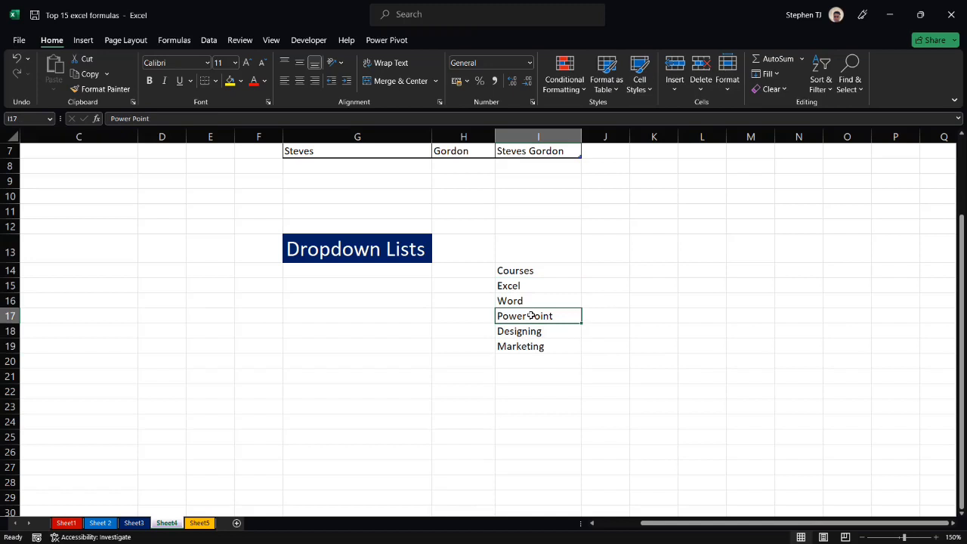
{"action": "left_click", "coordinate": [606, 276]}
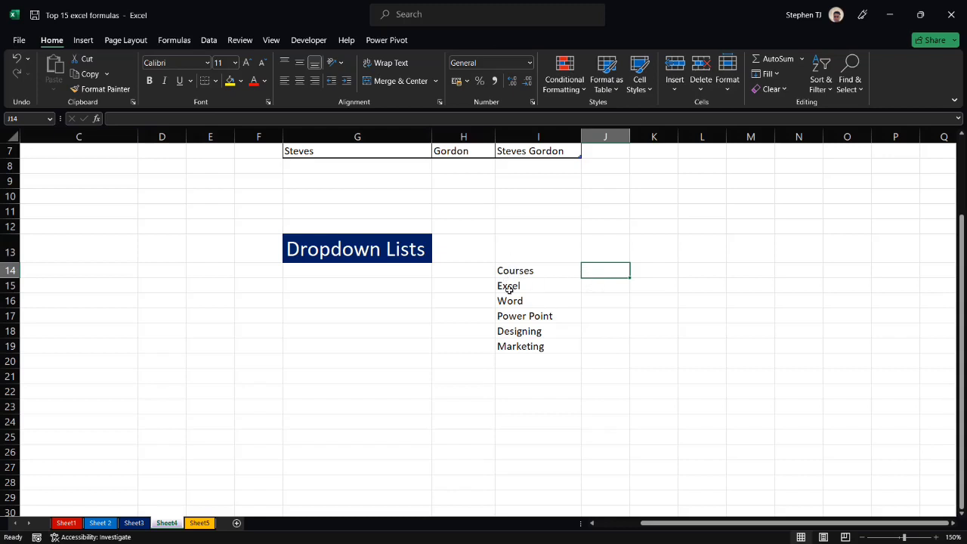
Enter excel in J15 and Excel in J16 next to the Courses list as manually typed course entries
{"action": "left_click", "coordinate": [594, 287]}
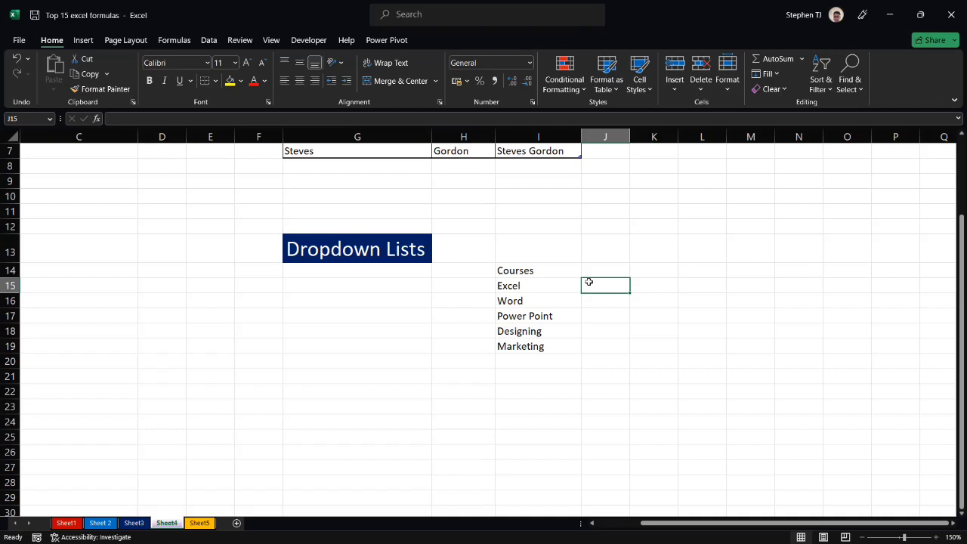
{"action": "type", "text": "E"}
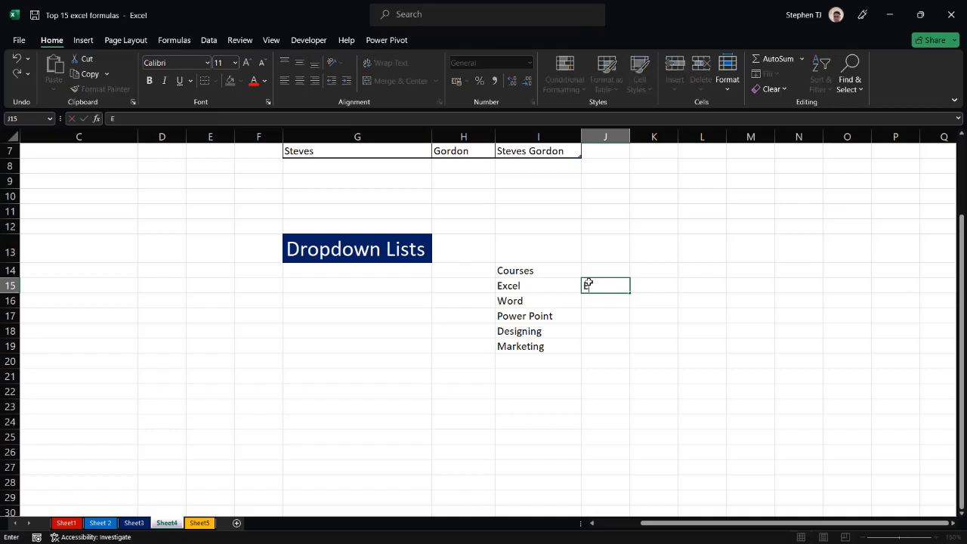
{"action": "type", "text": "xcel"}
{"action": "key", "text": "Return"}
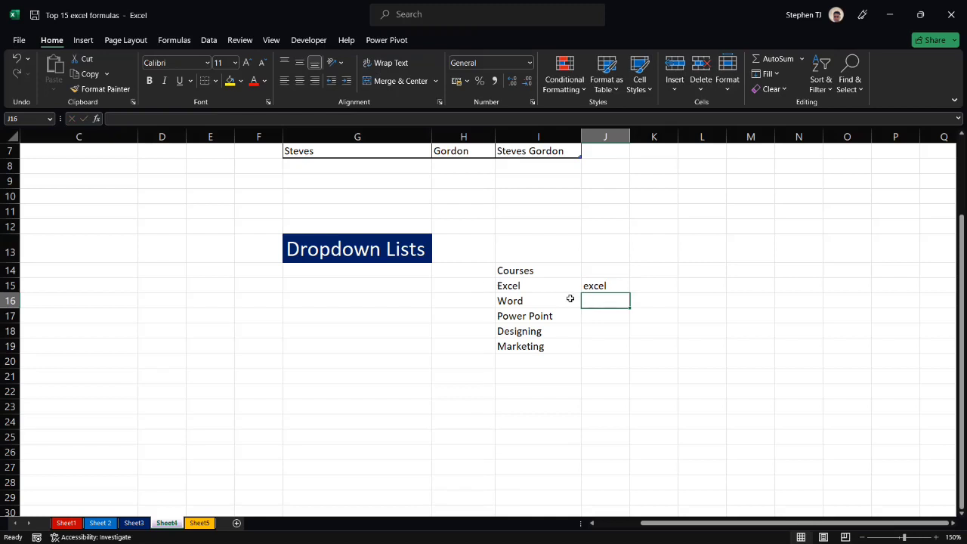
{"action": "double_click", "coordinate": [595, 301]}
{"action": "type", "text": "Excel"}
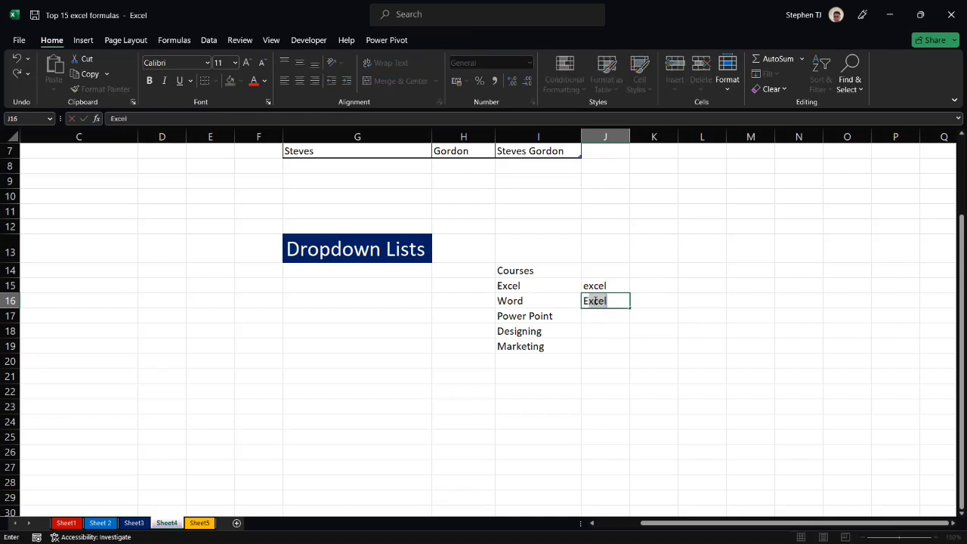
{"action": "left_click", "coordinate": [609, 299]}
{"action": "left_click", "coordinate": [597, 316]}
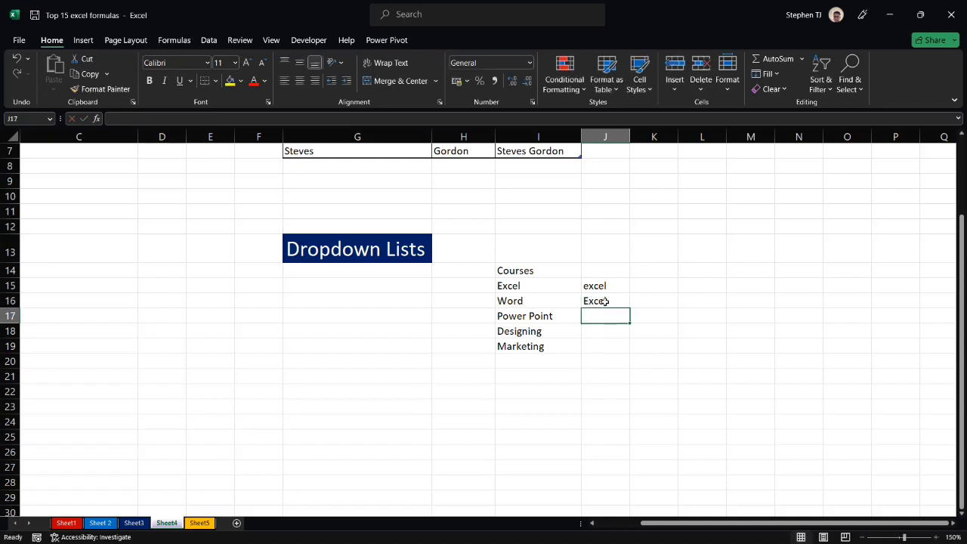
Compare the course name in I15 with the manual entries in J15 and J16, and clear J15:J16
{"action": "left_click", "coordinate": [515, 286]}
{"action": "left_click", "coordinate": [595, 285]}
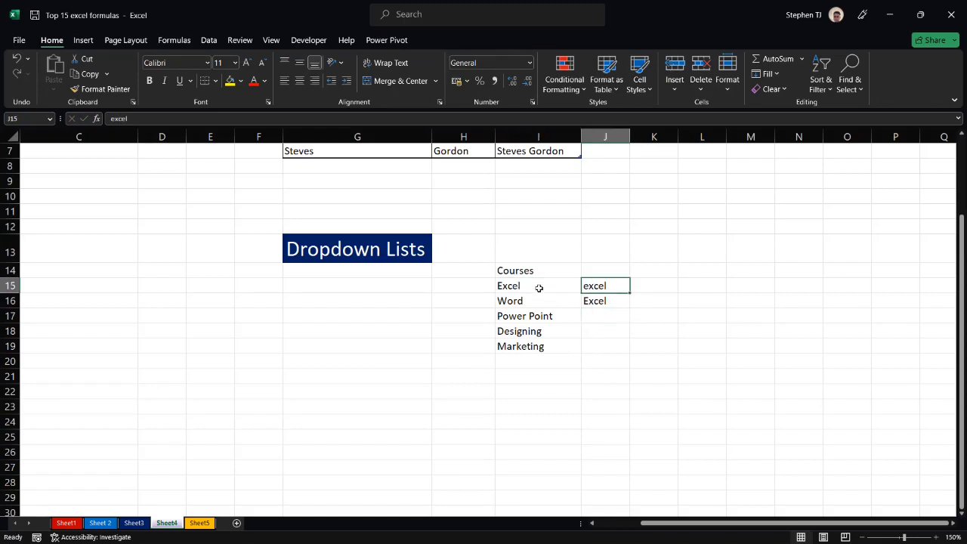
{"action": "left_click", "coordinate": [511, 286]}
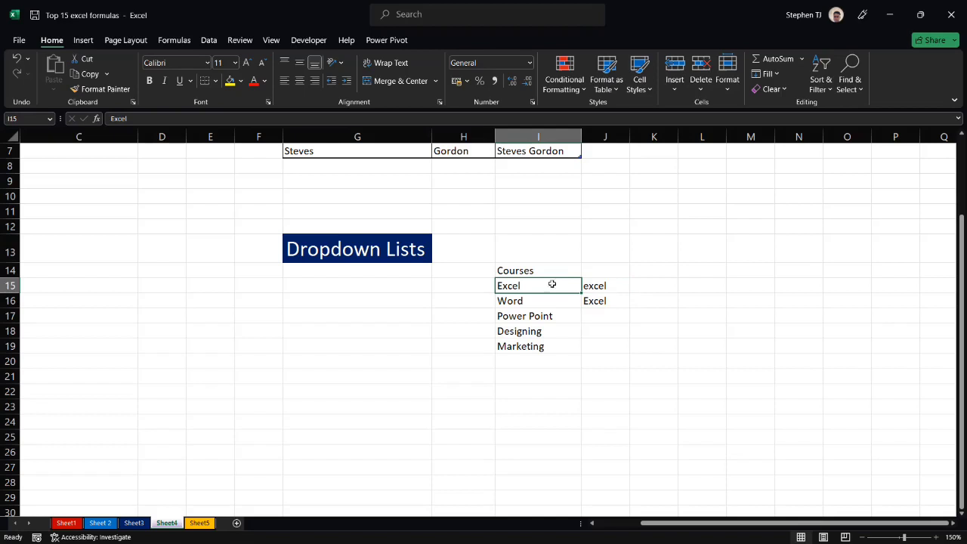
{"action": "left_click", "coordinate": [597, 286]}
{"action": "left_click", "coordinate": [595, 301]}
{"action": "left_click", "coordinate": [600, 286]}
{"action": "left_click", "coordinate": [549, 287]}
{"action": "left_click", "coordinate": [596, 286]}
{"action": "left_click", "coordinate": [591, 301]}
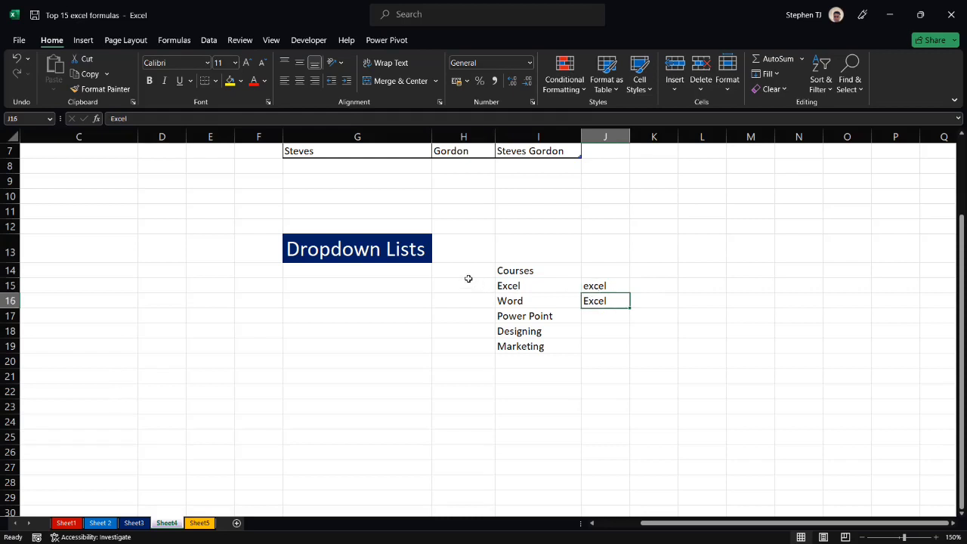
{"action": "left_click", "coordinate": [522, 287]}
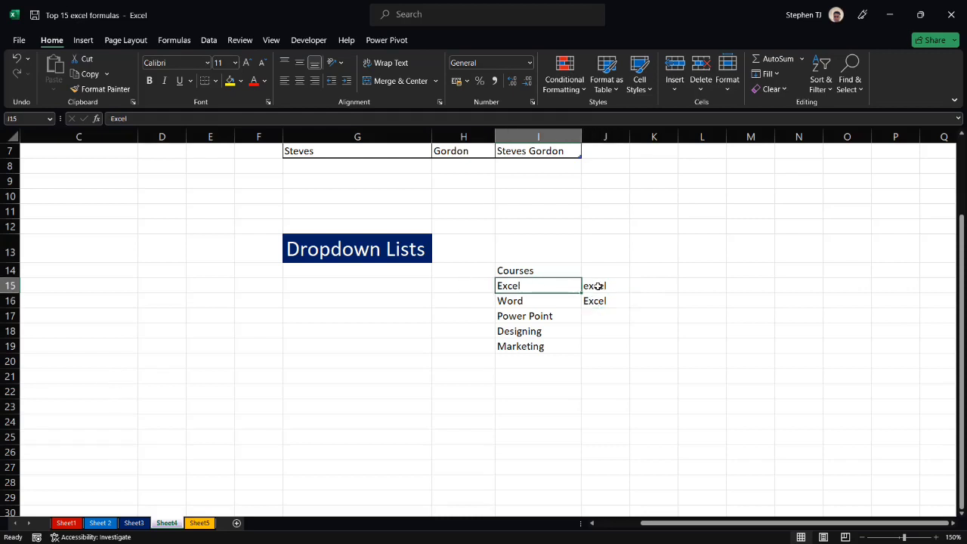
{"action": "left_click", "coordinate": [597, 291]}
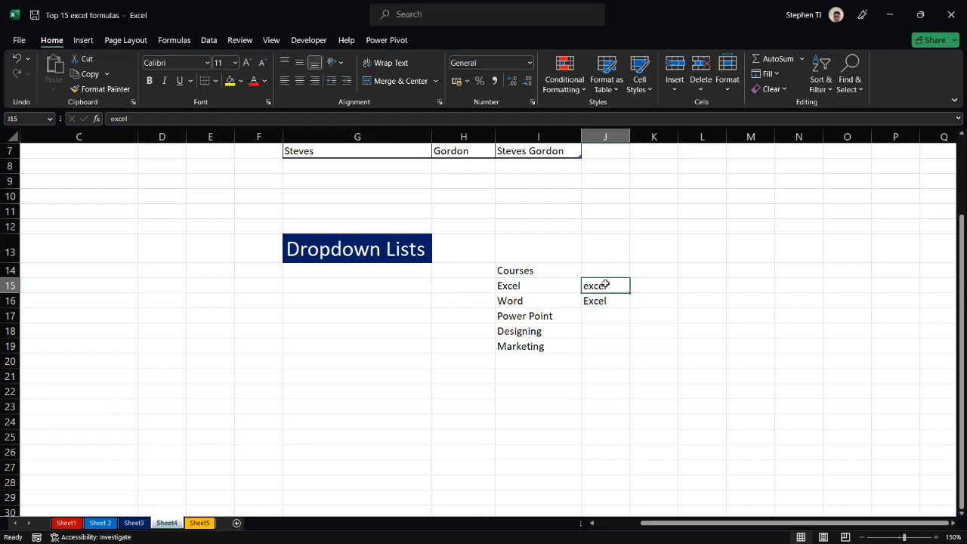
{"action": "left_click_drag", "start_coordinate": [604, 281], "coordinate": [605, 298]}
{"action": "key", "text": "Delete"}
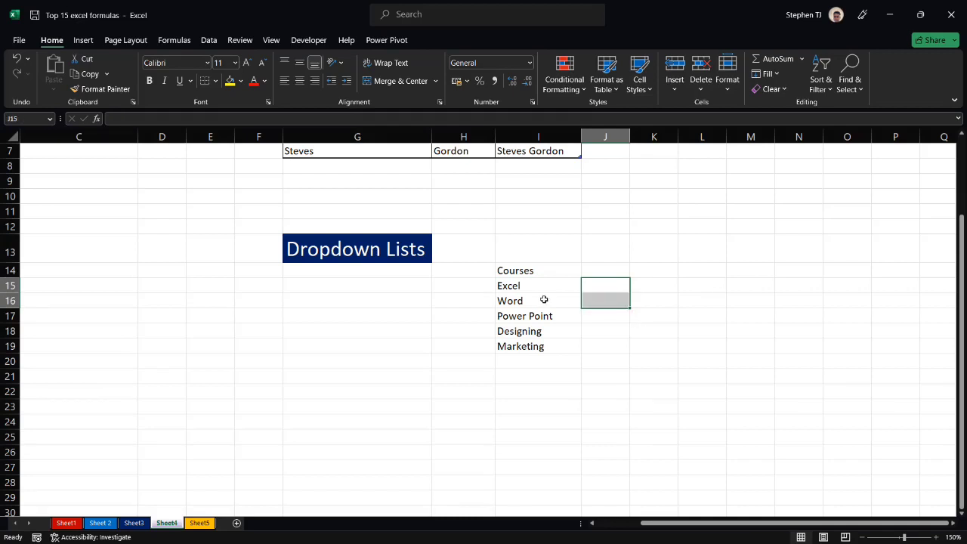
Select cell G15 below the Dropdown Lists heading as the cell for the course dropdown
{"action": "left_click", "coordinate": [322, 289]}
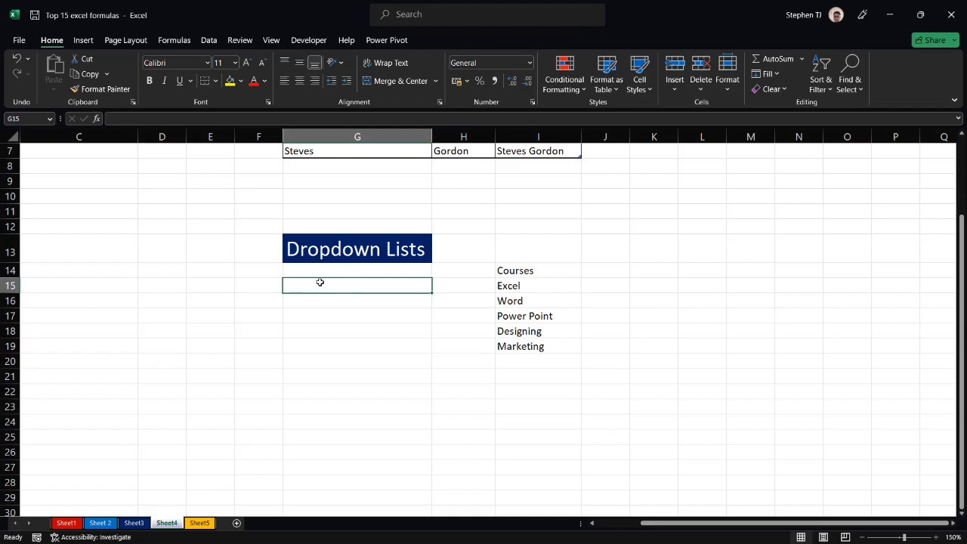
{"action": "left_click_drag", "start_coordinate": [321, 282], "coordinate": [329, 302]}
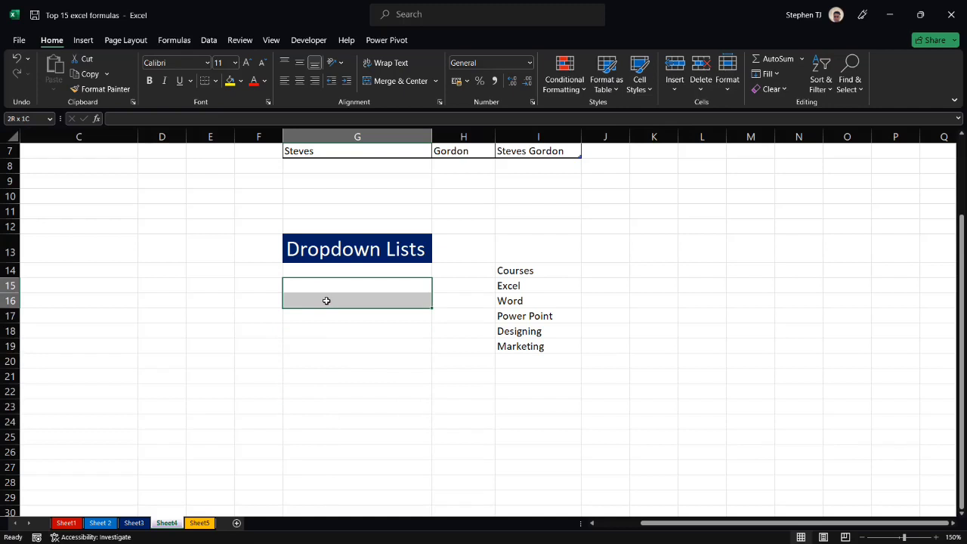
{"action": "left_click_drag", "start_coordinate": [326, 301], "coordinate": [345, 449]}
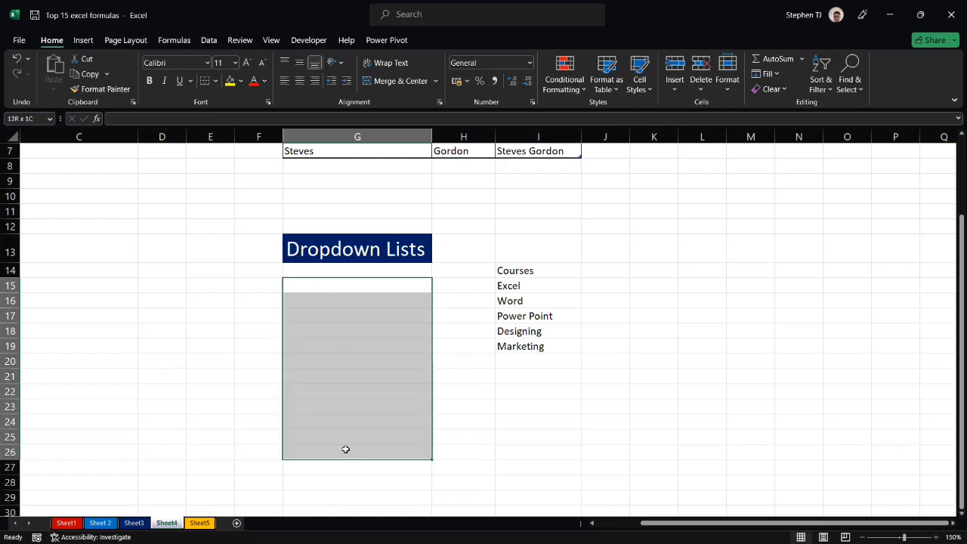
{"action": "left_click", "coordinate": [333, 284]}
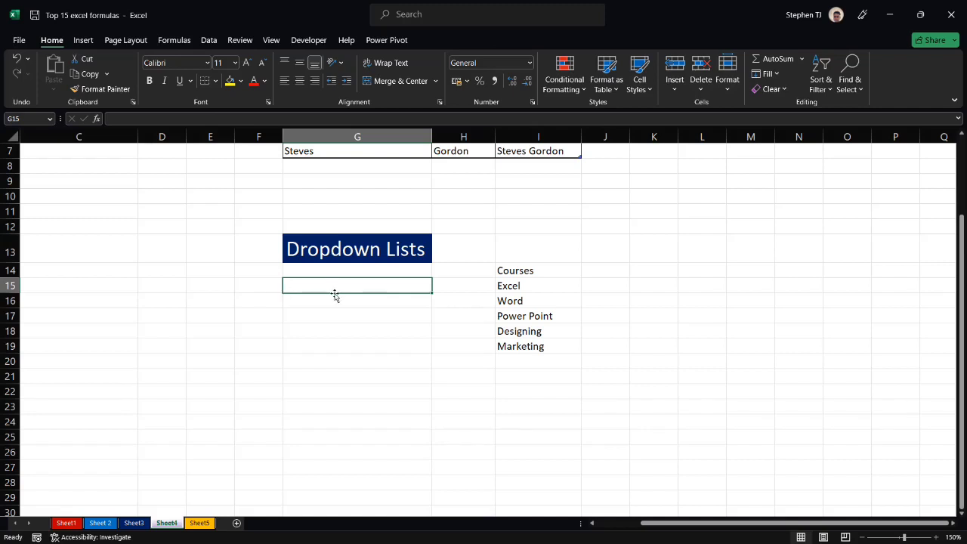
{"action": "left_click", "coordinate": [207, 42]}
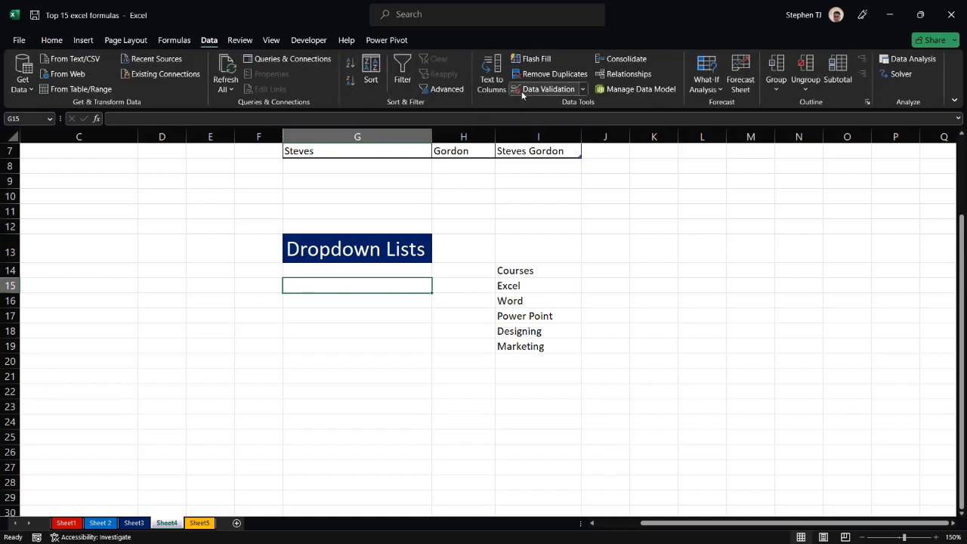
{"action": "left_click", "coordinate": [551, 89]}
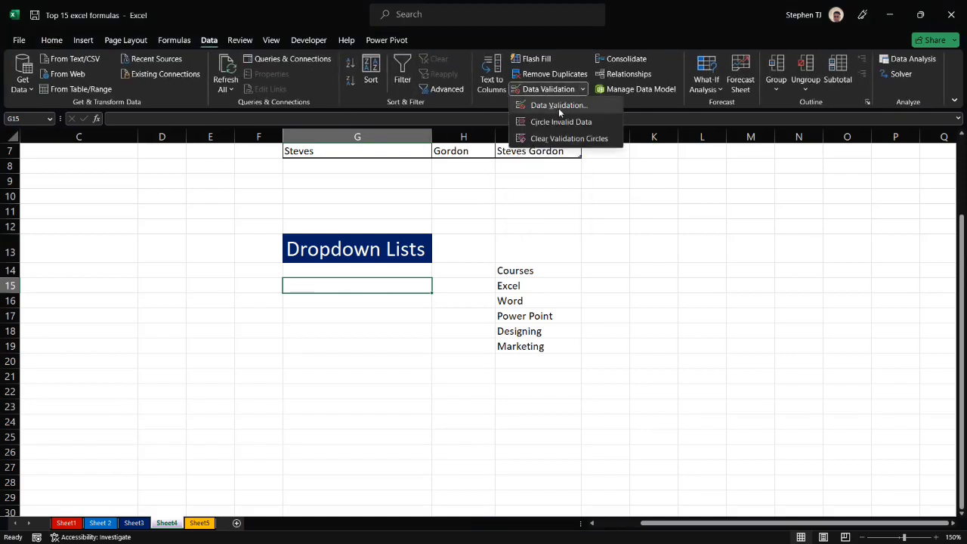
{"action": "left_click", "coordinate": [558, 106]}
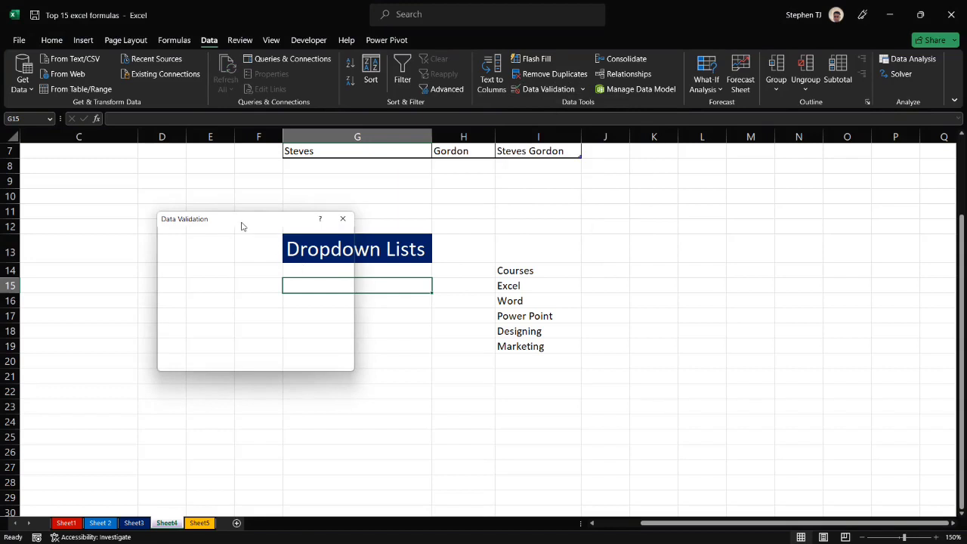
{"action": "left_click", "coordinate": [342, 219]}
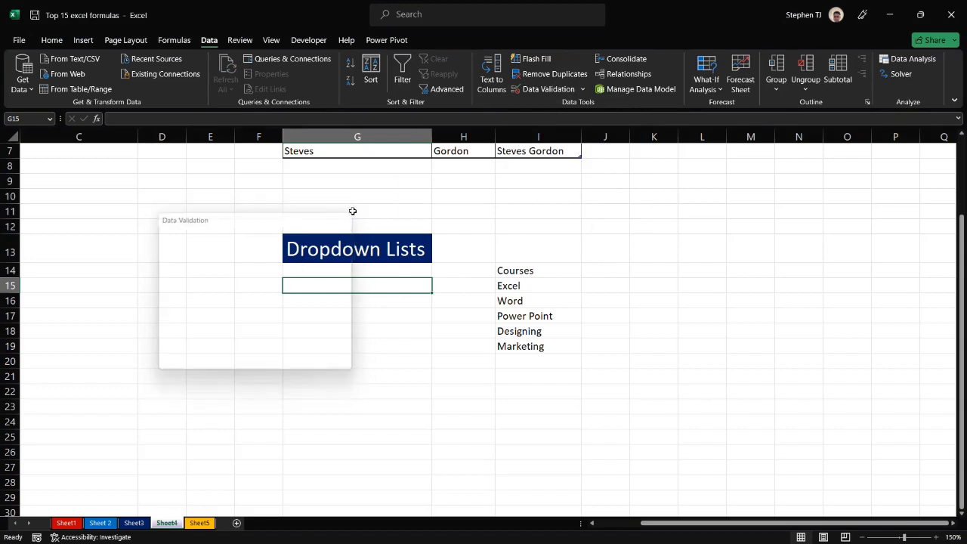
Configure data validation for G15 to allow a List with an in-cell dropdown and Ignore blank turned off
{"action": "left_click", "coordinate": [573, 91]}
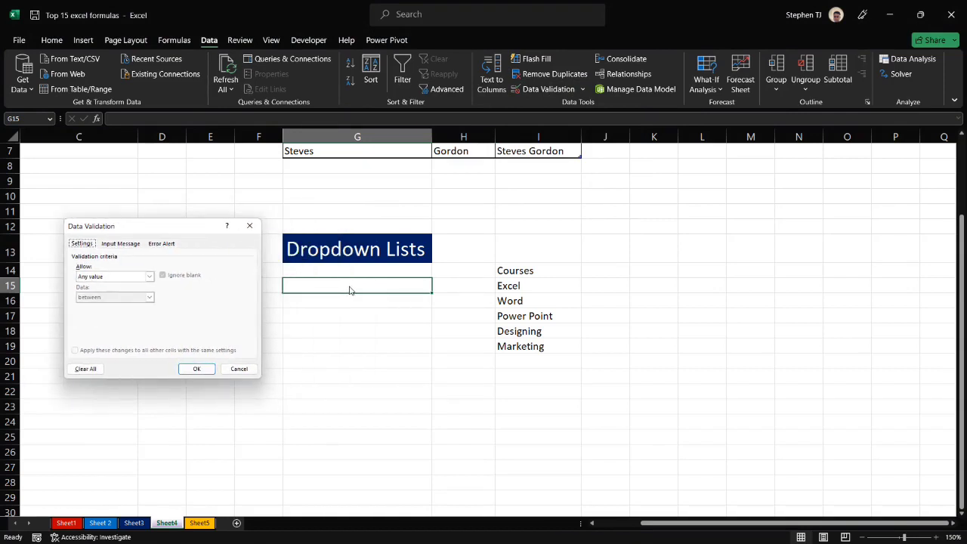
{"action": "left_click", "coordinate": [149, 278]}
{"action": "left_click", "coordinate": [108, 305]}
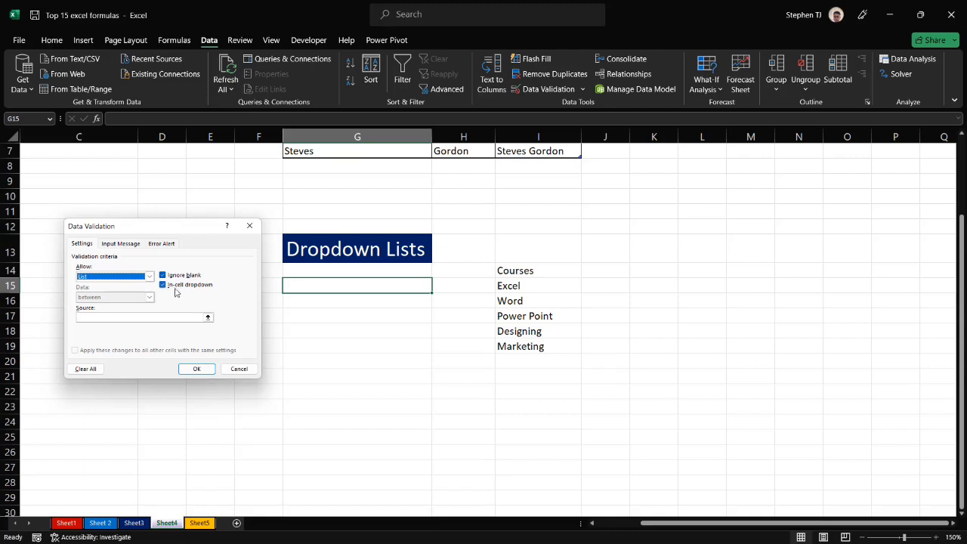
{"action": "left_click_drag", "start_coordinate": [136, 232], "coordinate": [169, 230]}
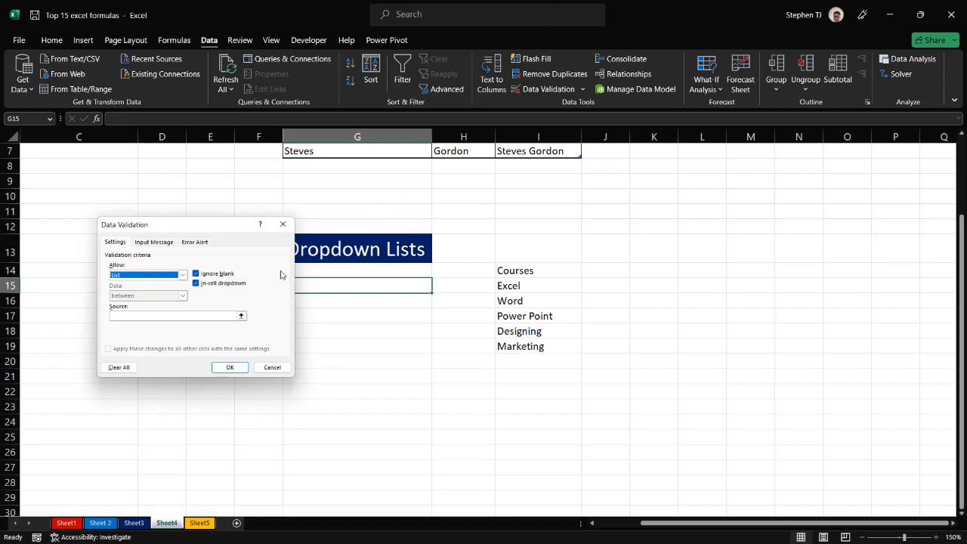
{"action": "left_click", "coordinate": [196, 275]}
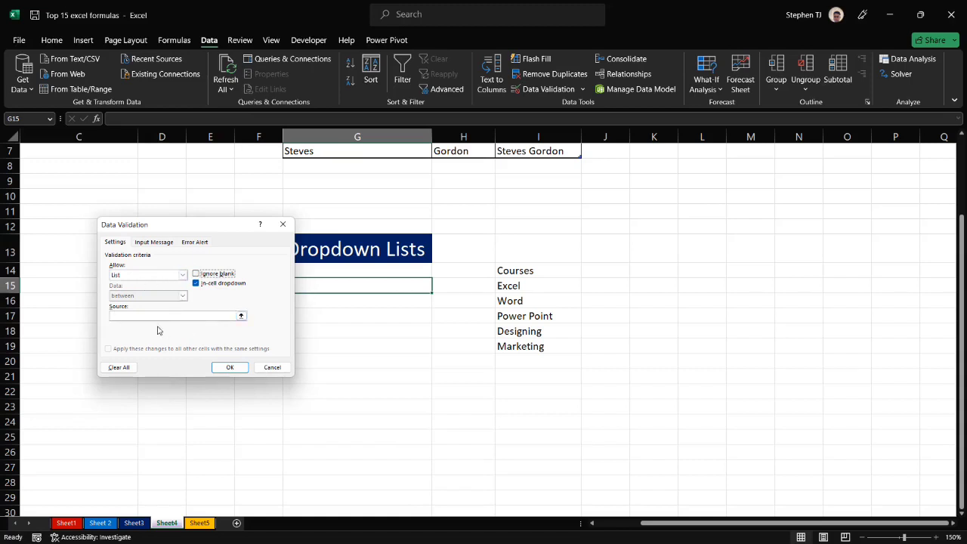
Set the validation list source to =$I$15:$I$19 and apply the rule to G15
{"action": "left_click", "coordinate": [119, 316]}
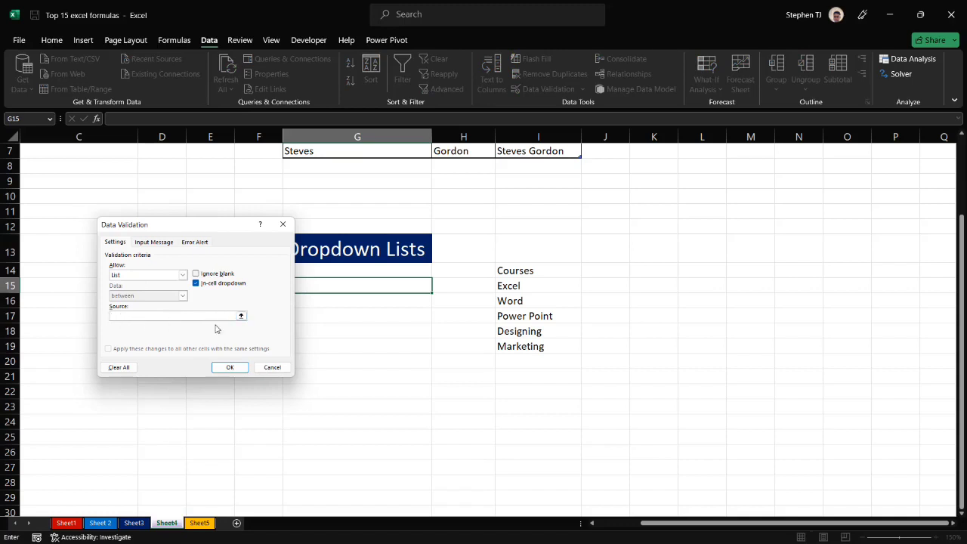
{"action": "left_click", "coordinate": [240, 317]}
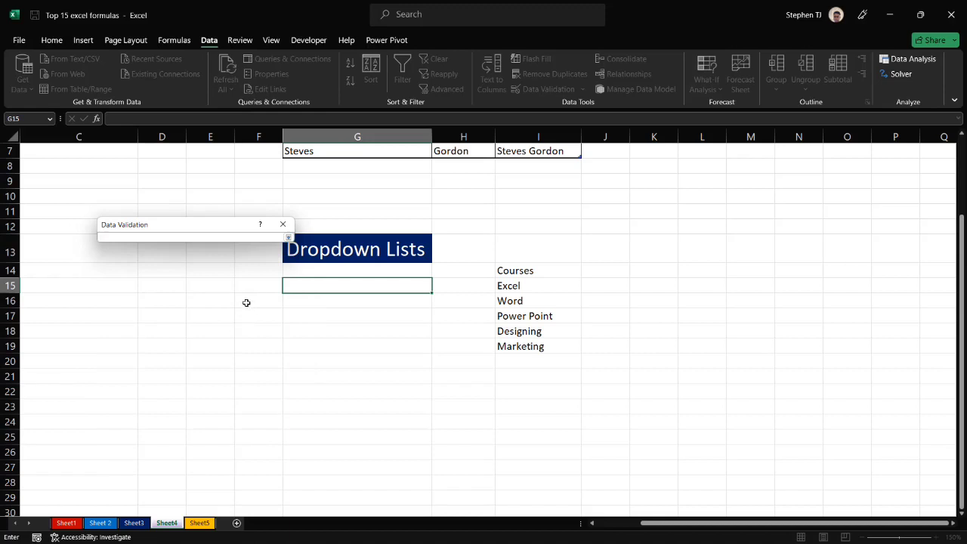
{"action": "left_click_drag", "start_coordinate": [522, 286], "coordinate": [529, 346]}
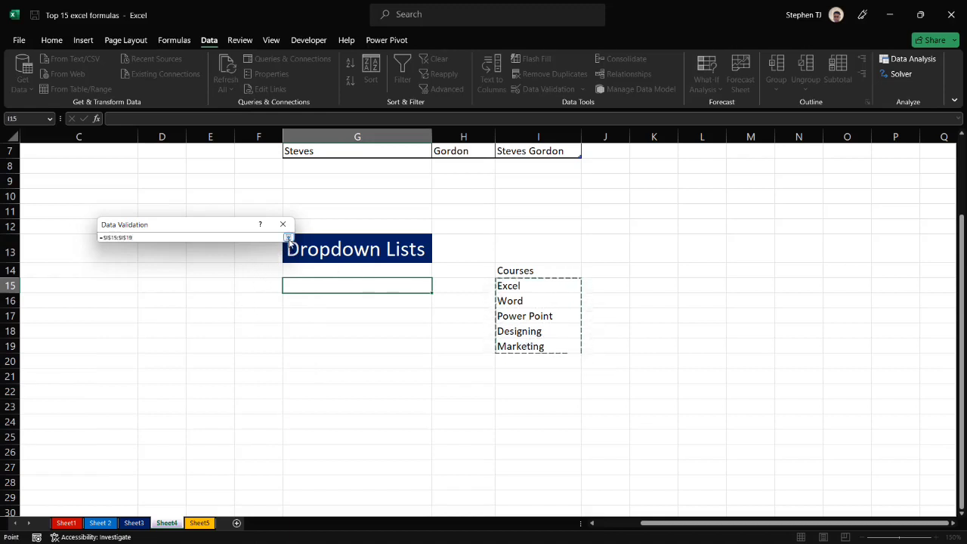
{"action": "left_click", "coordinate": [288, 238]}
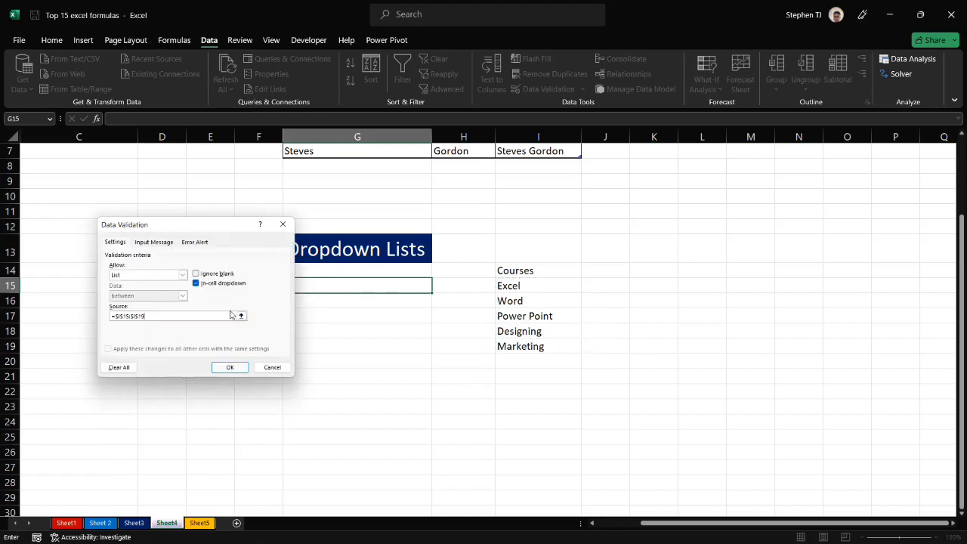
{"action": "left_click", "coordinate": [230, 367]}
Try the G15 dropdown by choosing Word, Power Point and Designing, and leave Marketing as the selected course
{"action": "left_click", "coordinate": [337, 346]}
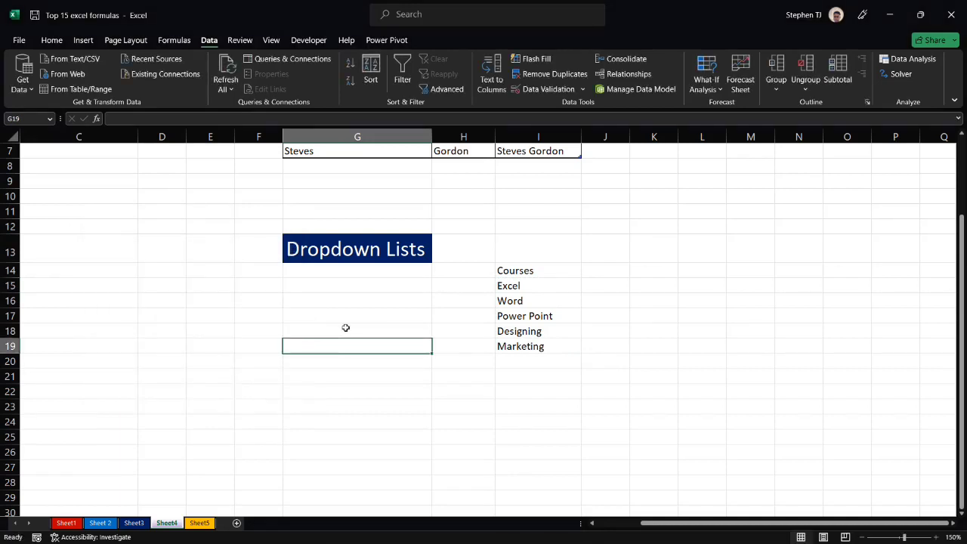
{"action": "left_click", "coordinate": [377, 291]}
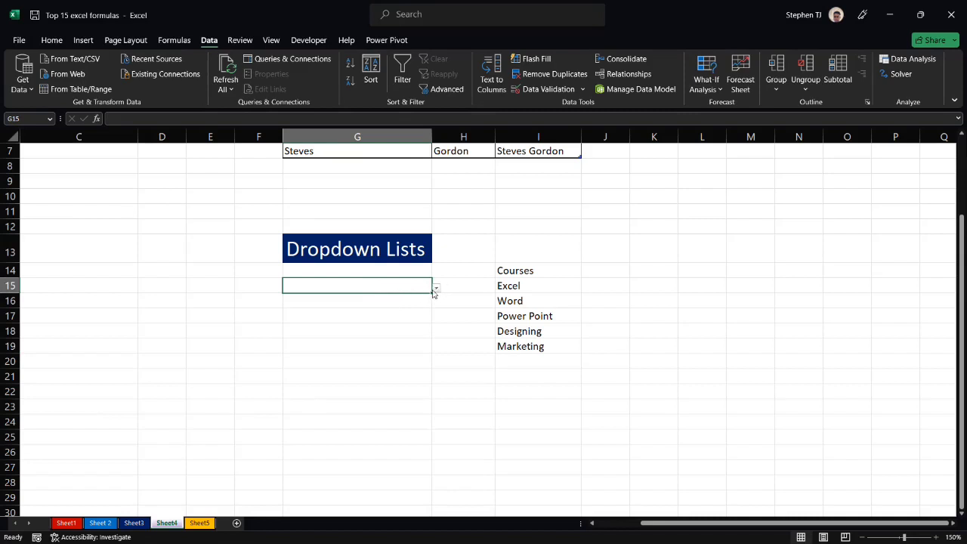
{"action": "left_click", "coordinate": [436, 289]}
{"action": "left_click", "coordinate": [313, 309]}
{"action": "left_click", "coordinate": [436, 289]}
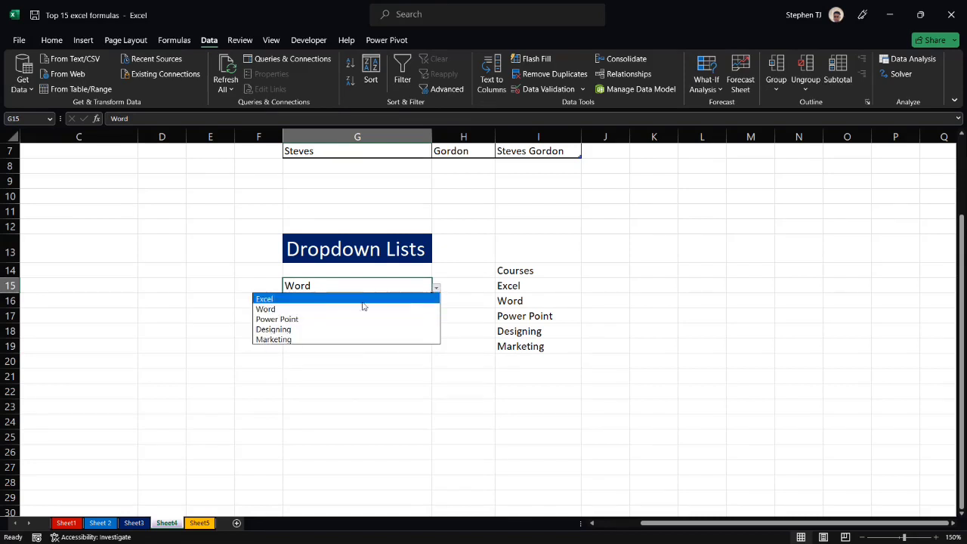
{"action": "left_click", "coordinate": [305, 318]}
{"action": "left_click", "coordinate": [436, 288]}
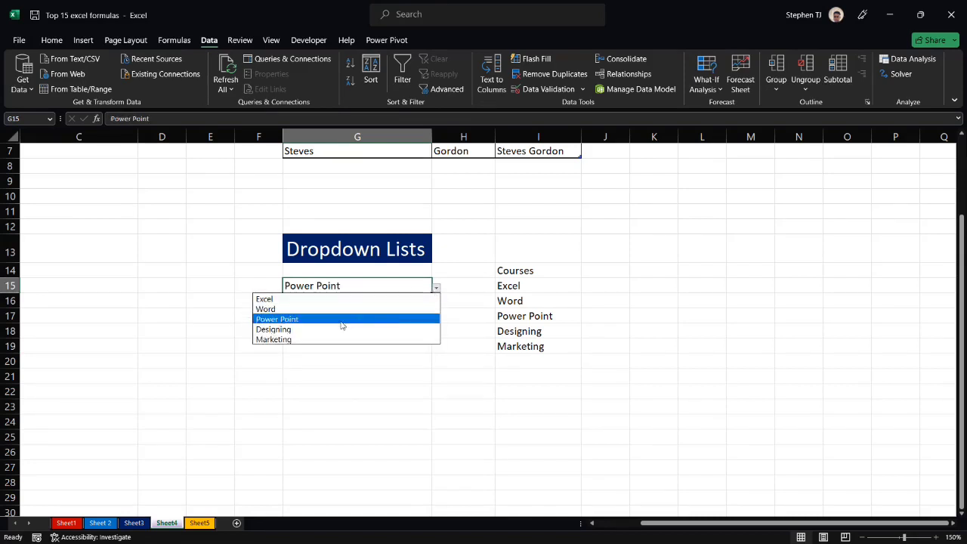
{"action": "left_click", "coordinate": [332, 329]}
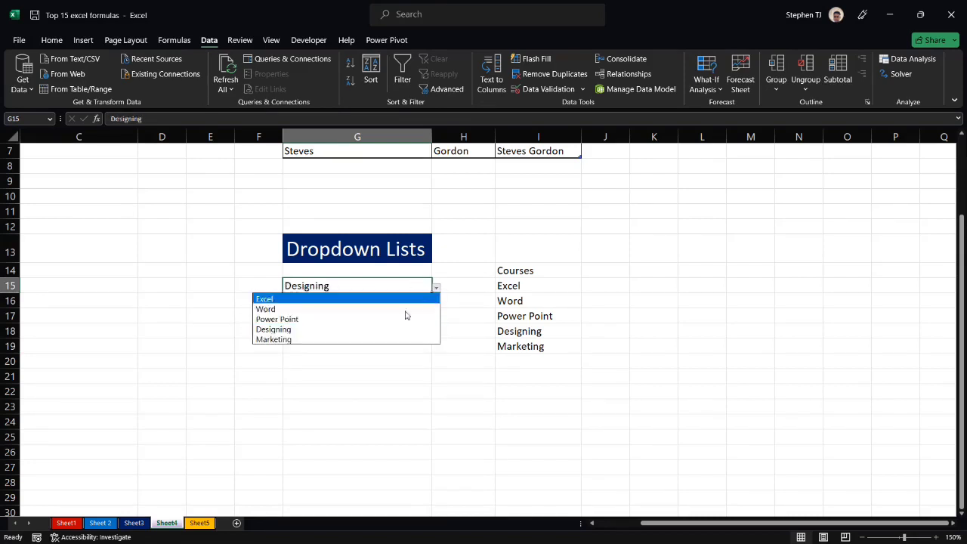
{"action": "left_click", "coordinate": [436, 289]}
{"action": "left_click", "coordinate": [326, 339]}
{"action": "left_click", "coordinate": [362, 303]}
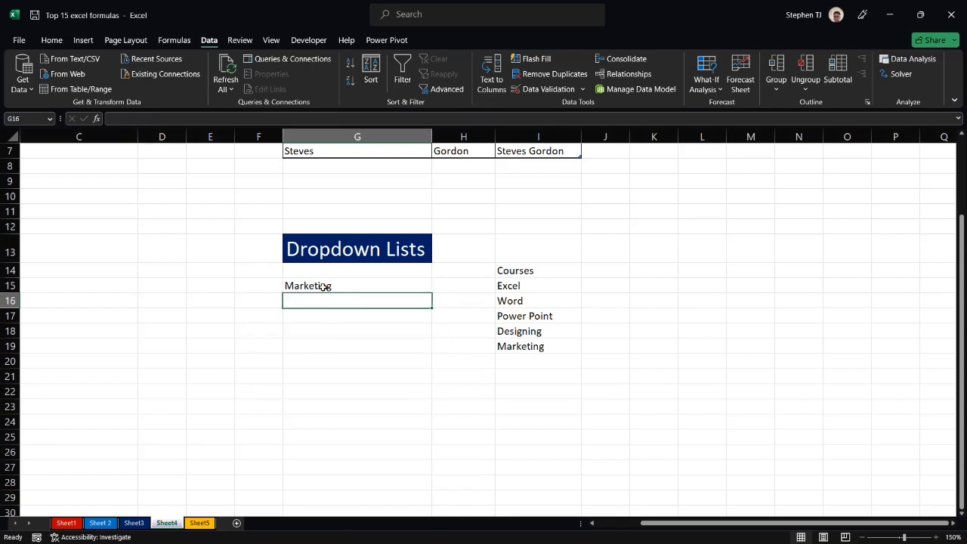
{"action": "left_click", "coordinate": [326, 286]}
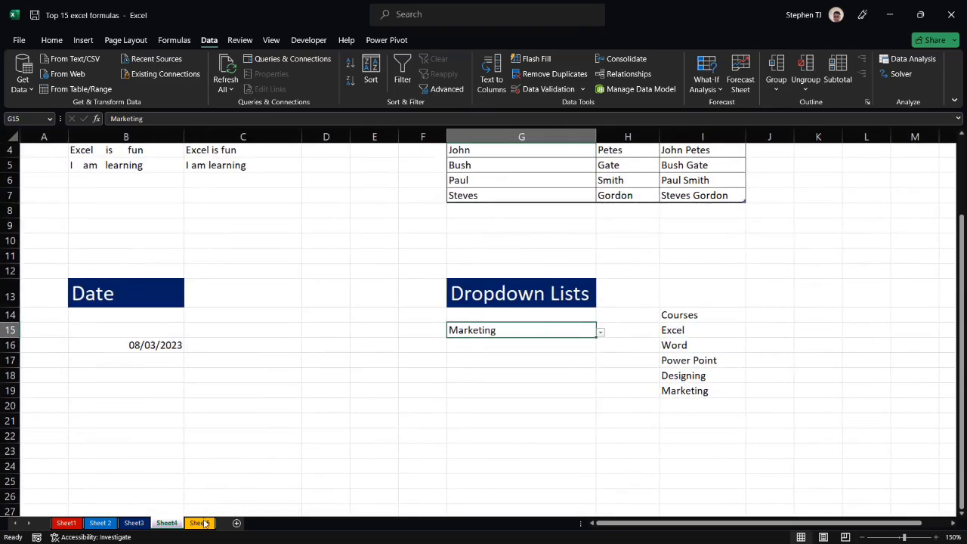
Go to Sheet5 and move the SITUATION text box slightly up and closer to the Vlookup table
{"action": "left_click", "coordinate": [200, 523]}
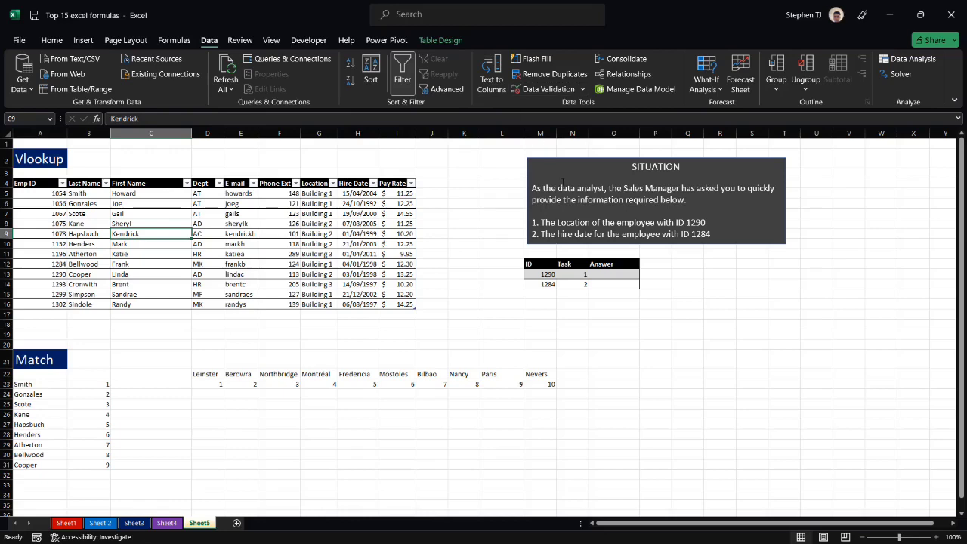
{"action": "left_click", "coordinate": [543, 158]}
{"action": "left_click_drag", "start_coordinate": [542, 157], "coordinate": [498, 146]}
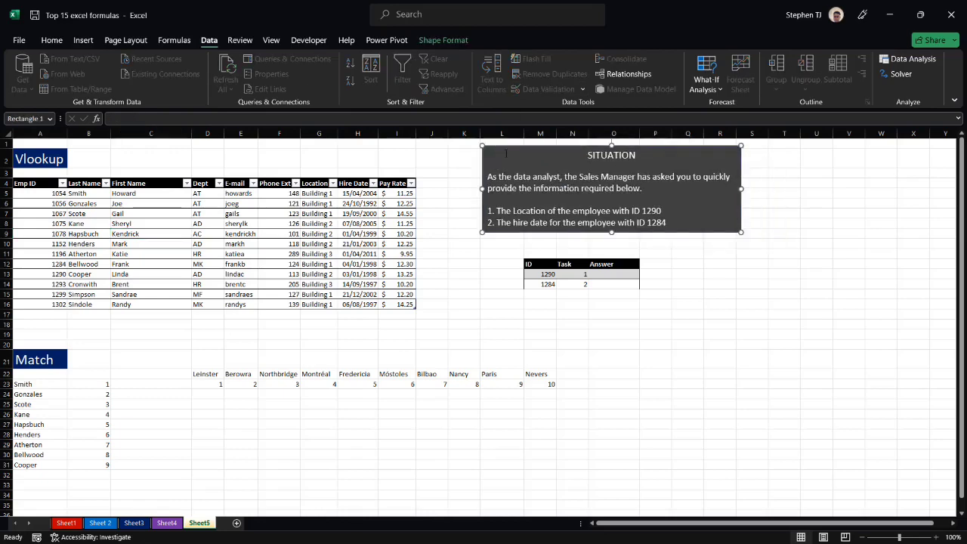
{"action": "left_click", "coordinate": [936, 536]}
{"action": "left_click", "coordinate": [936, 536]}
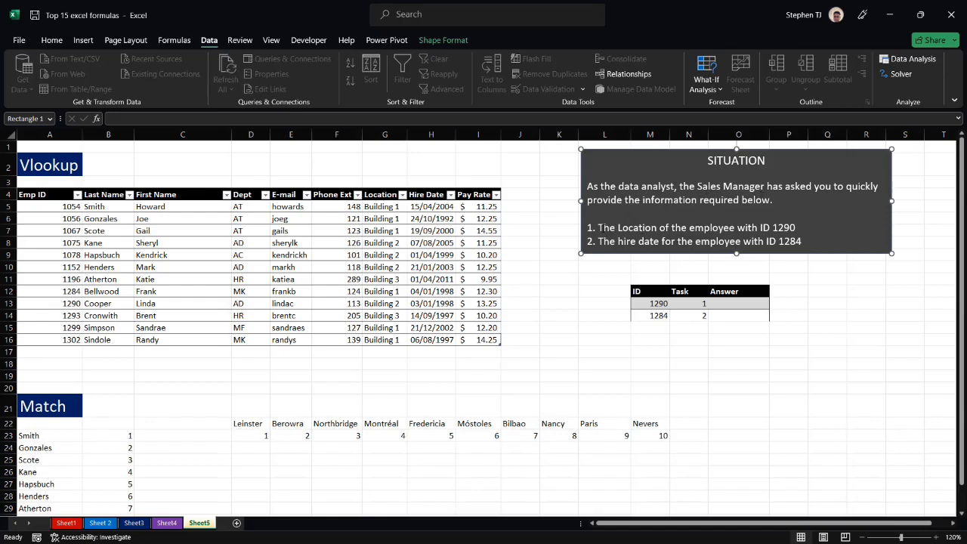
Read the two SITUATION tasks about an employee's location and an employee's hire date
{"action": "left_click_drag", "start_coordinate": [599, 228], "coordinate": [760, 227]}
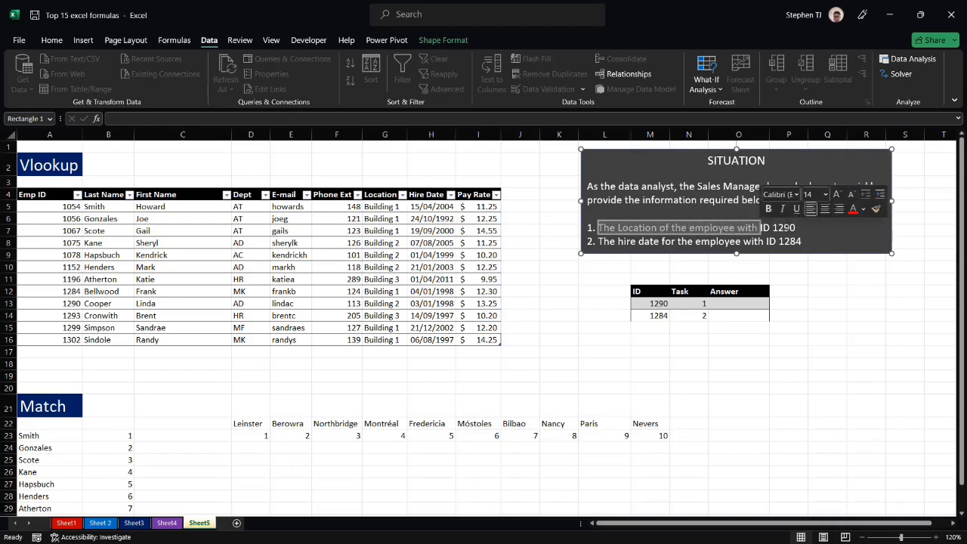
{"action": "left_click_drag", "start_coordinate": [598, 241], "coordinate": [742, 241]}
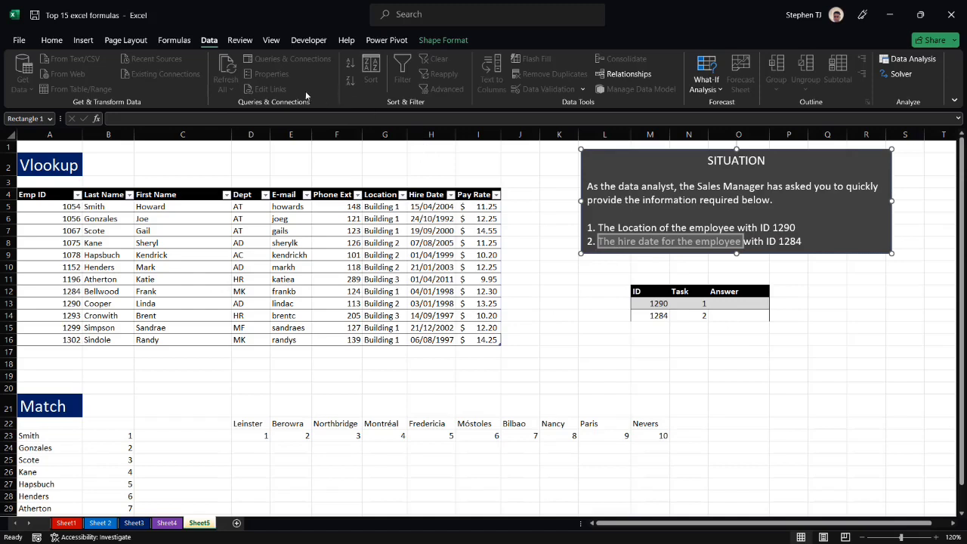
{"action": "key", "text": "Escape"}
{"action": "key", "text": "Escape"}
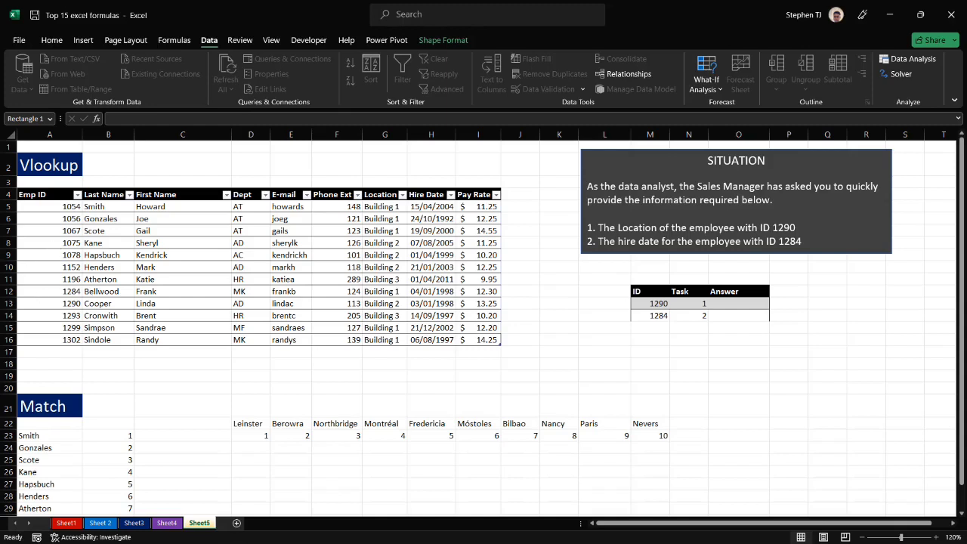
{"action": "left_click", "coordinate": [73, 292]}
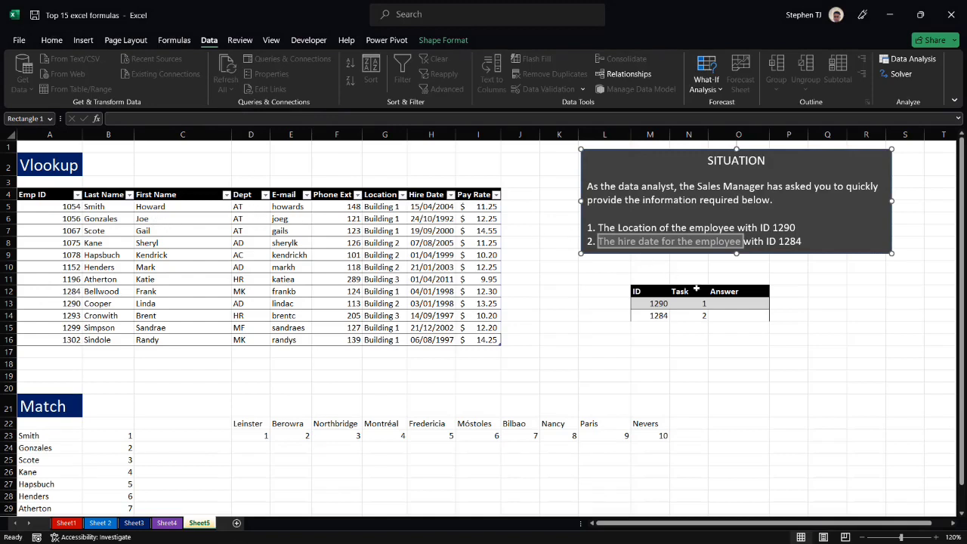
Start a VLOOKUP formula in O13 with M13 as the lookup value and Table4[#All] as the table array
{"action": "left_click", "coordinate": [726, 302]}
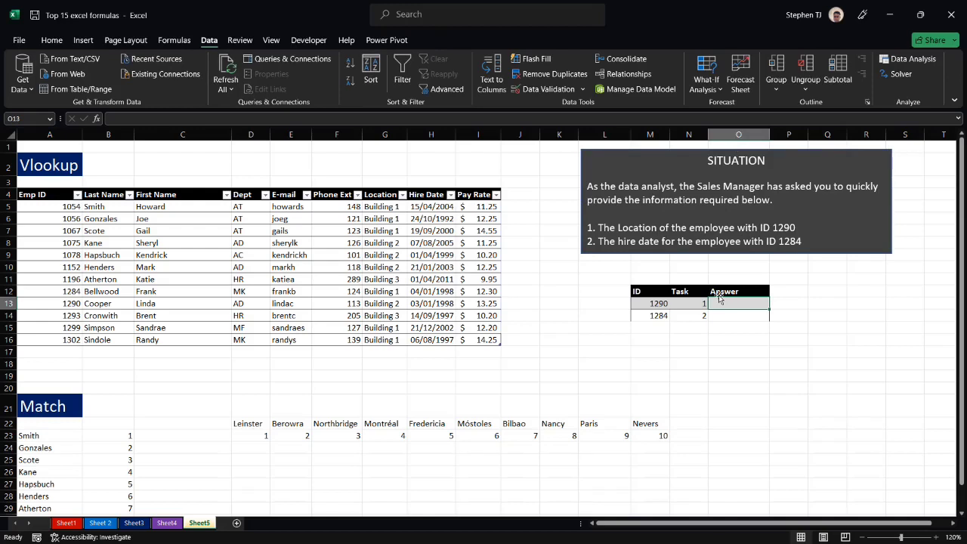
{"action": "type", "text": "=vlo"}
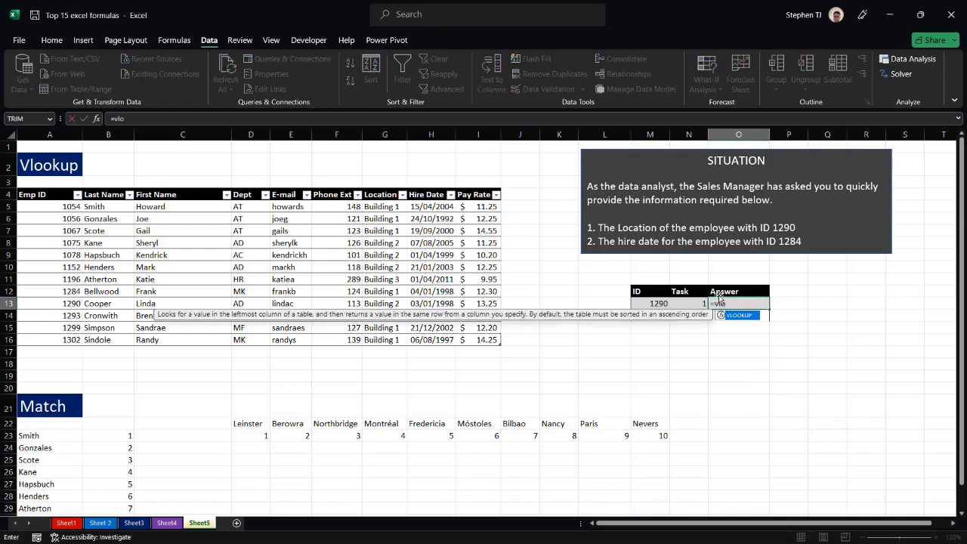
{"action": "key", "text": "Tab"}
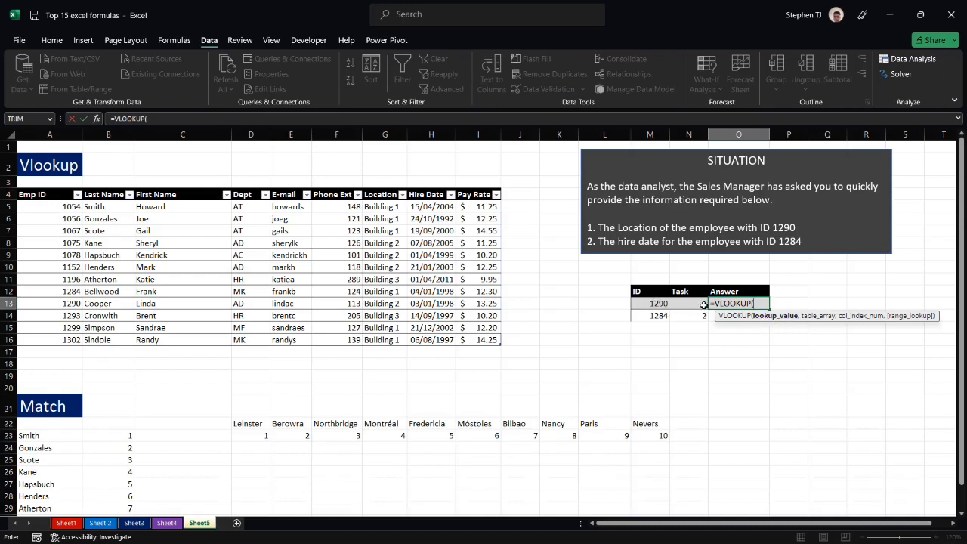
{"action": "left_click", "coordinate": [657, 303]}
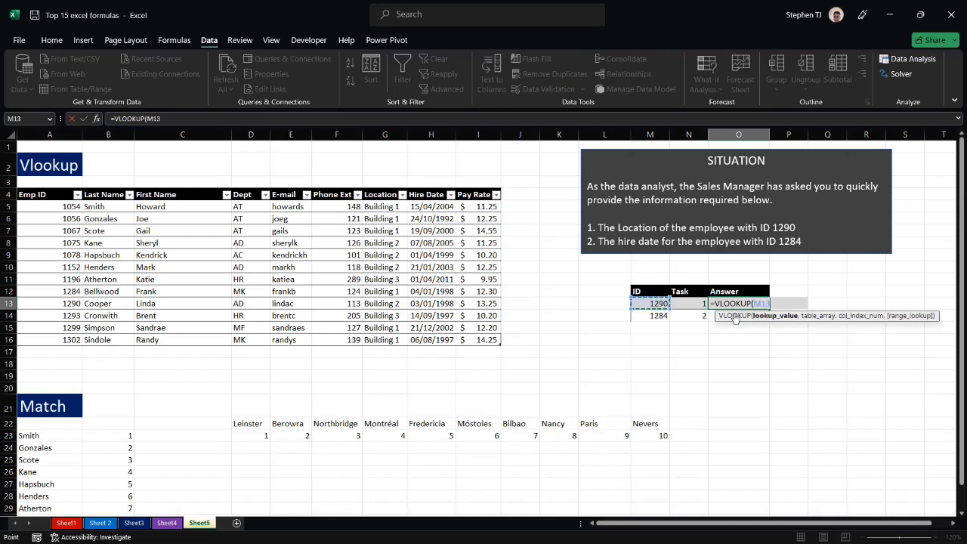
{"action": "type", "text": ","}
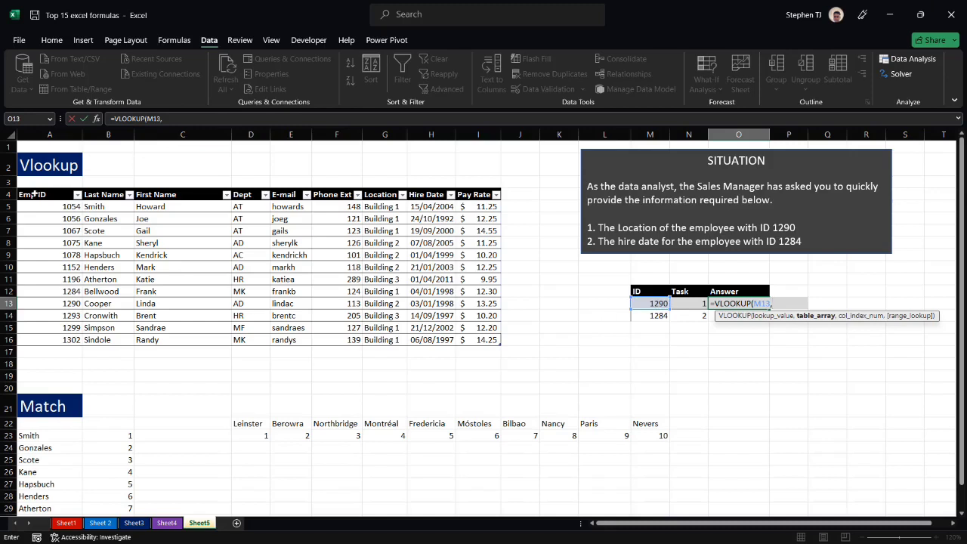
{"action": "left_click_drag", "start_coordinate": [34, 194], "coordinate": [460, 338]}
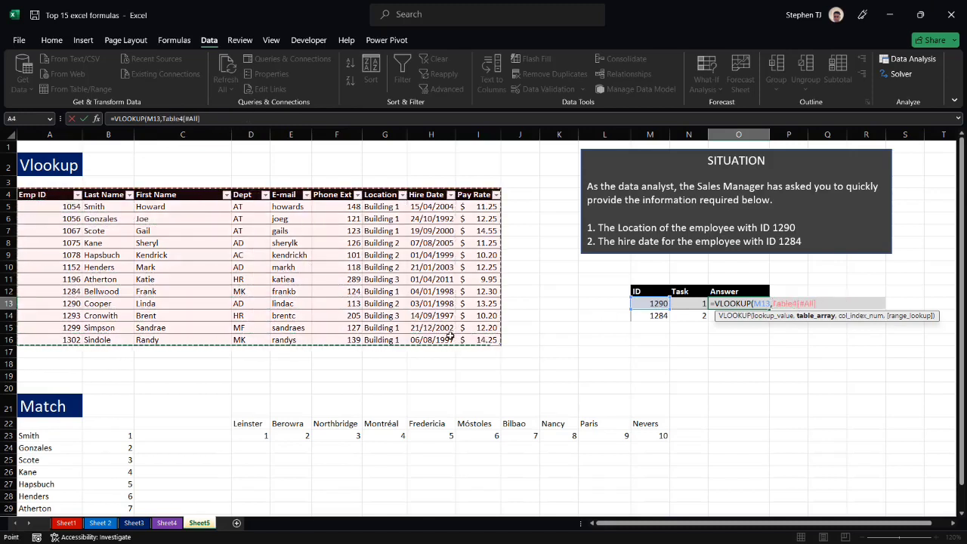
{"action": "type", "text": ","}
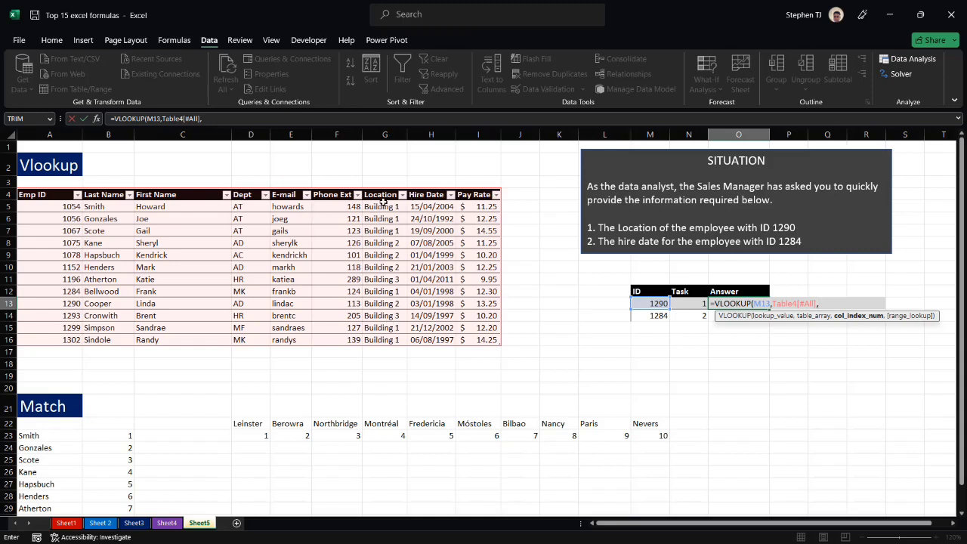
Complete the O13 formula with column index 7 and FALSE for an exact match, and check the answer against the employee's Location cell
{"action": "type", "text": "7"}
{"action": "type", "text": ","}
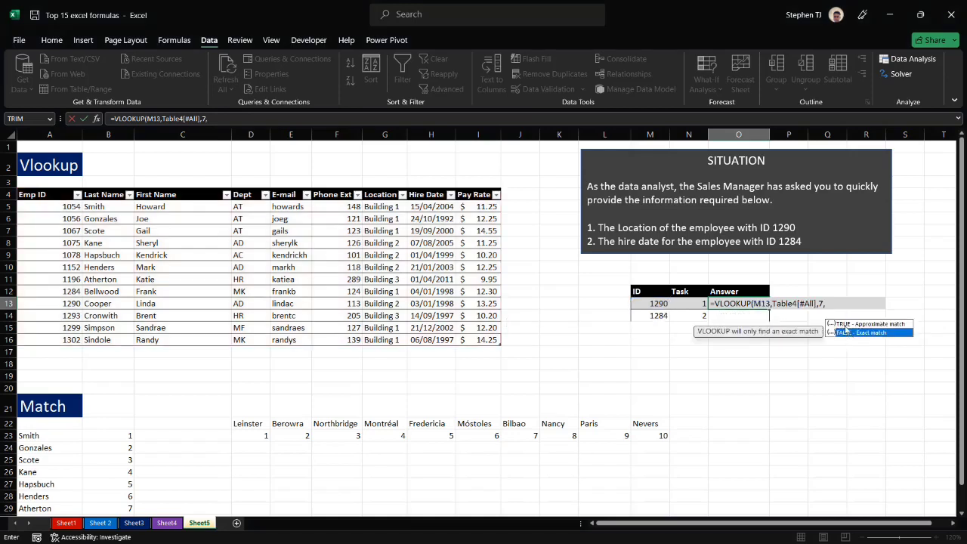
{"action": "left_click", "coordinate": [832, 304]}
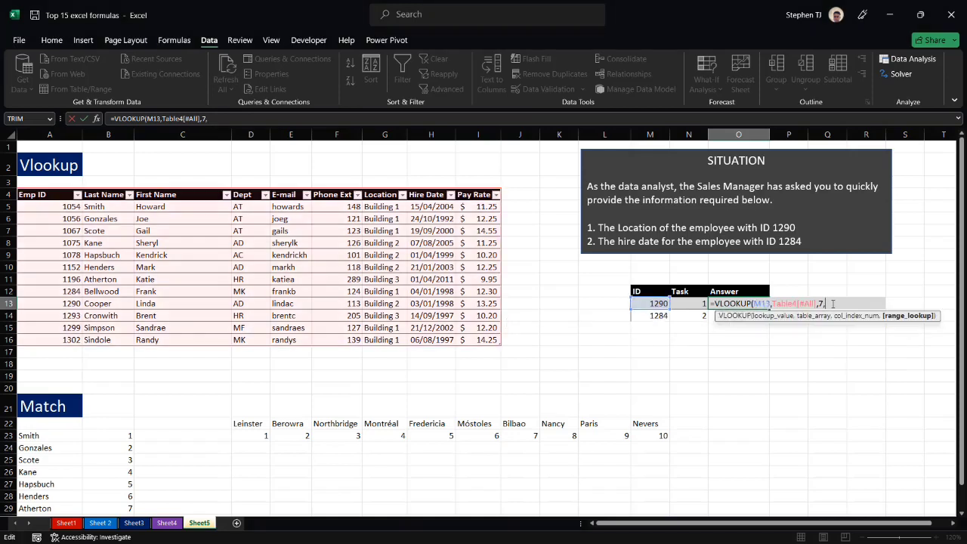
{"action": "type", "text": "0"}
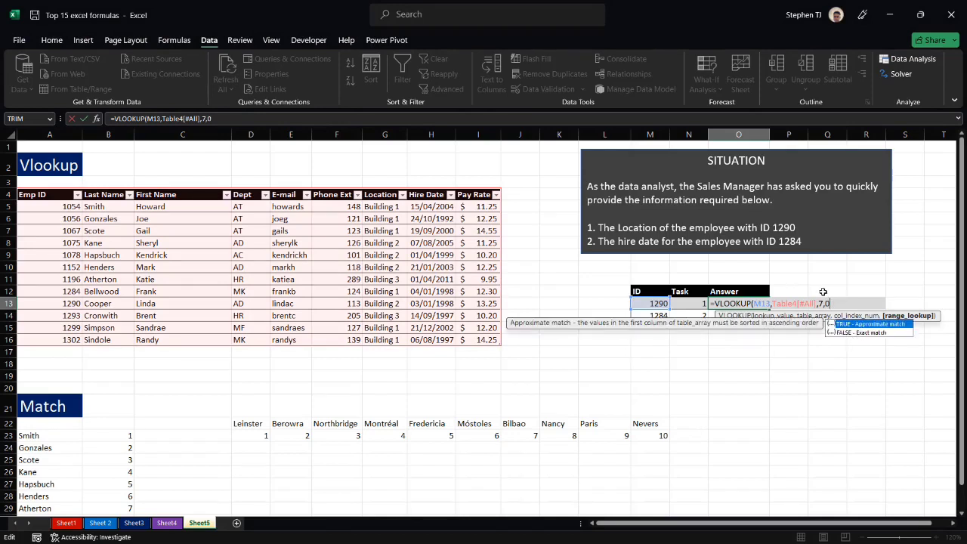
{"action": "key", "text": "Down"}
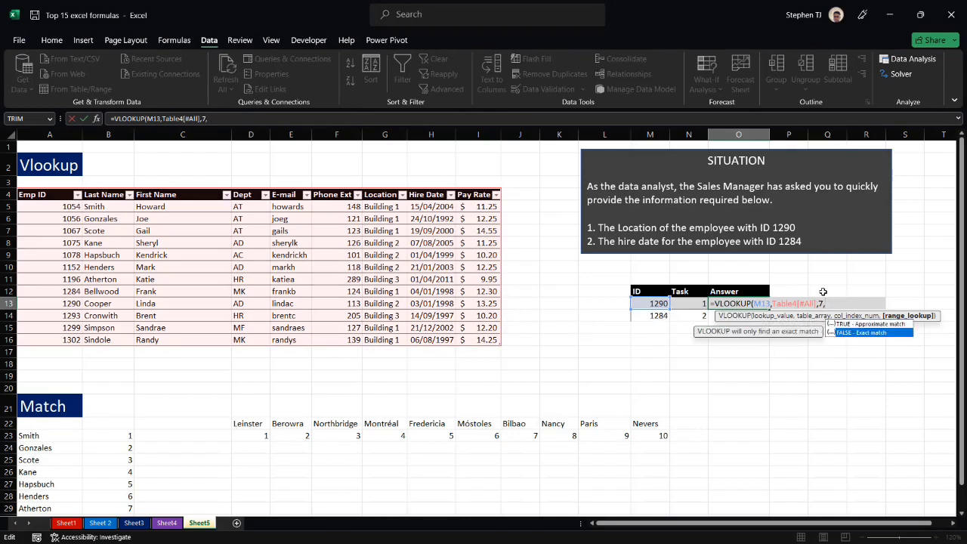
{"action": "key", "text": "Tab"}
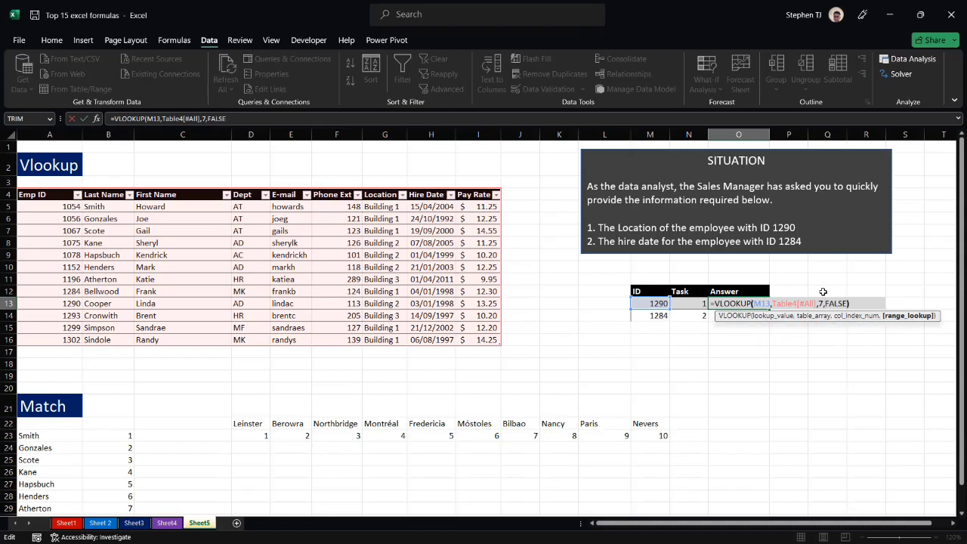
{"action": "type", "text": ")"}
{"action": "key", "text": "Return"}
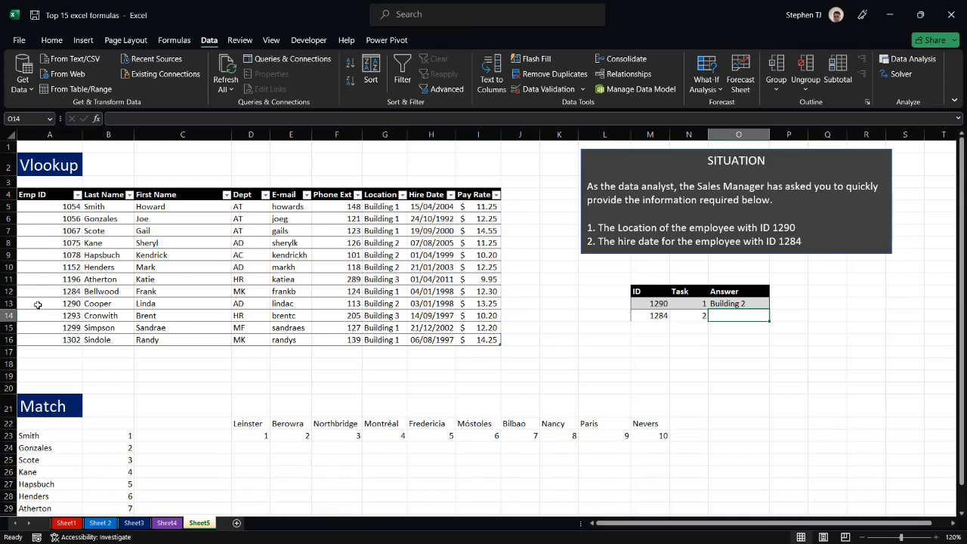
{"action": "left_click", "coordinate": [8, 303]}
{"action": "left_click", "coordinate": [386, 304]}
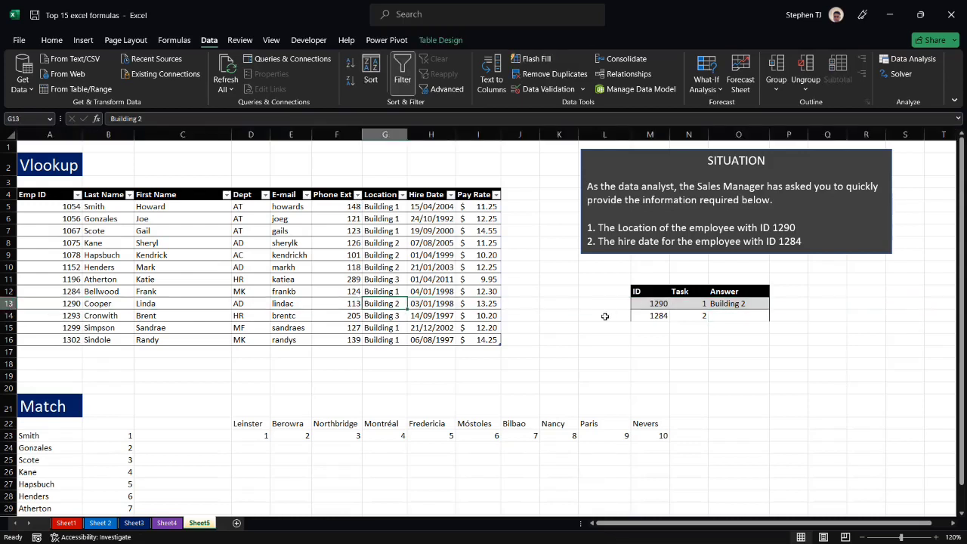
Start a VLOOKUP formula in O14 with M14 as the lookup value and Table4[#All] as the table array
{"action": "left_click", "coordinate": [720, 317]}
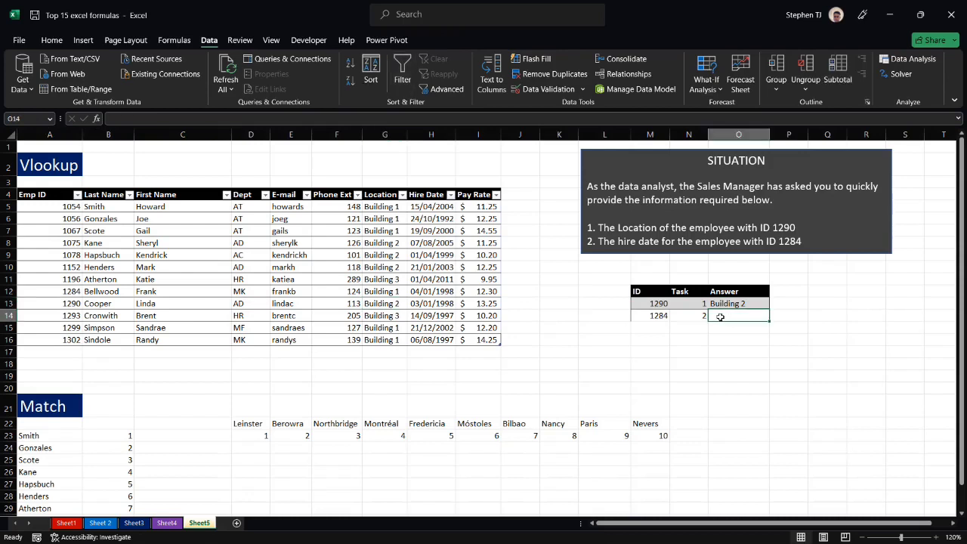
{"action": "type", "text": "=vl"}
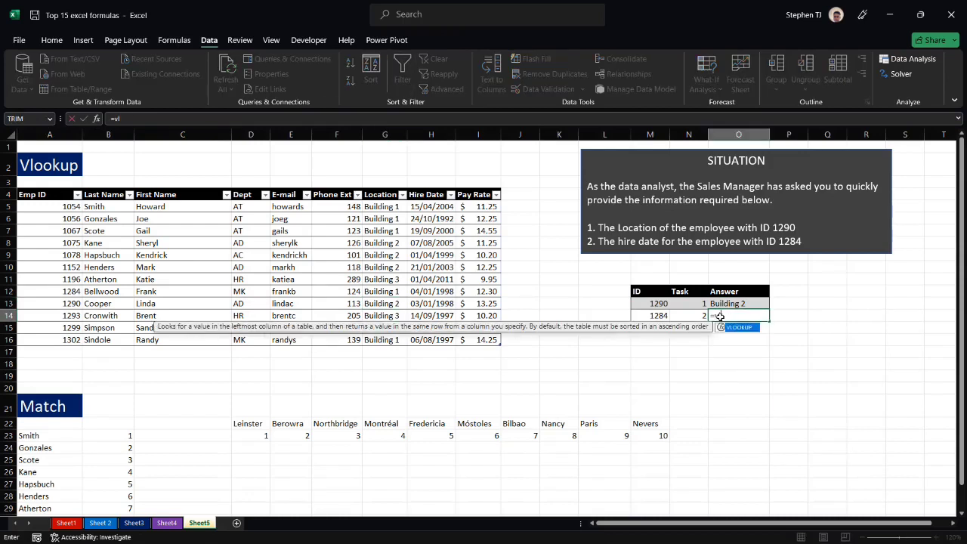
{"action": "type", "text": "o"}
{"action": "key", "text": "Tab"}
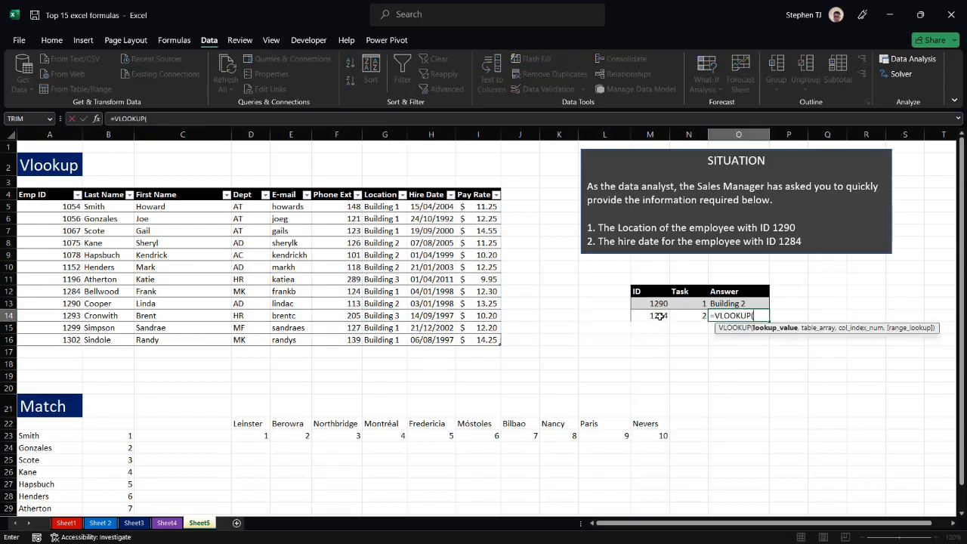
{"action": "left_click", "coordinate": [661, 316]}
{"action": "type", "text": ","}
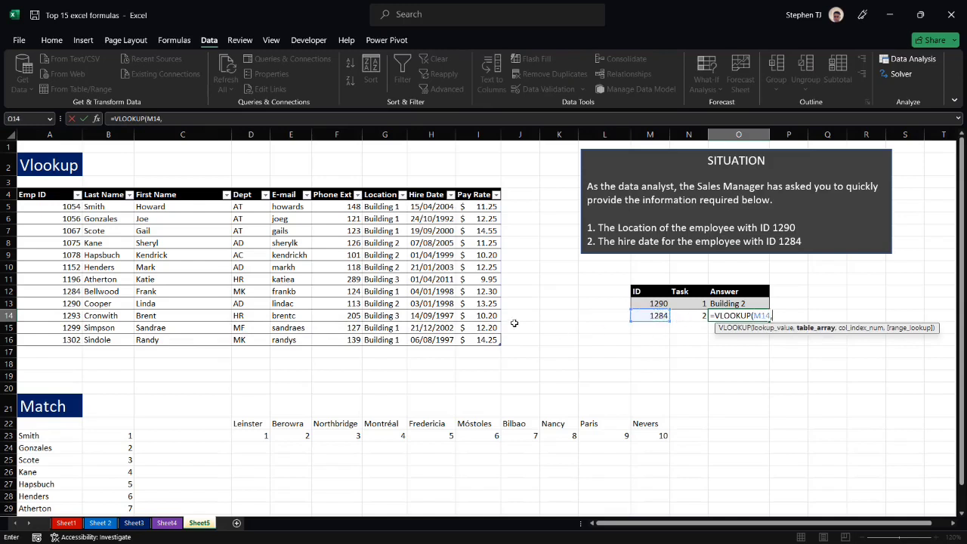
{"action": "left_click_drag", "start_coordinate": [35, 195], "coordinate": [479, 340]}
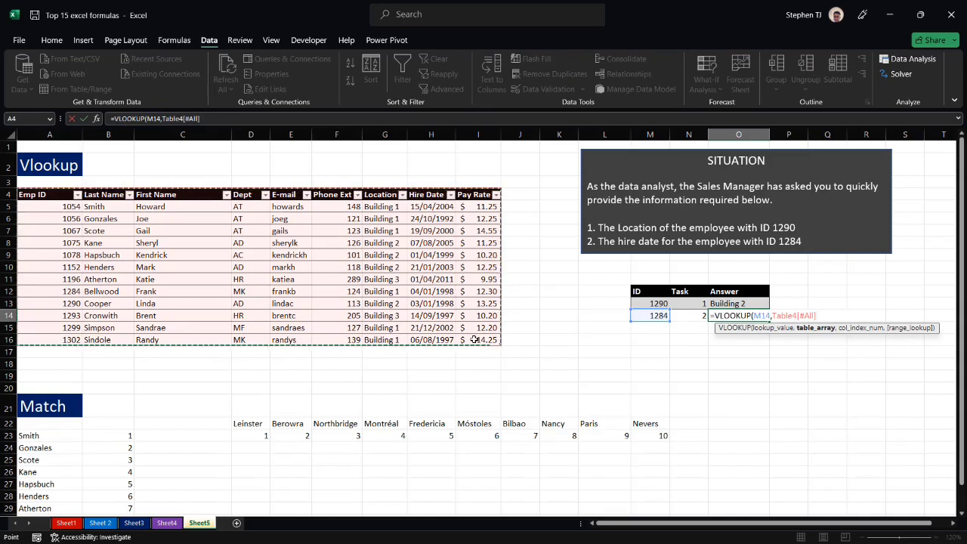
{"action": "type", "text": ","}
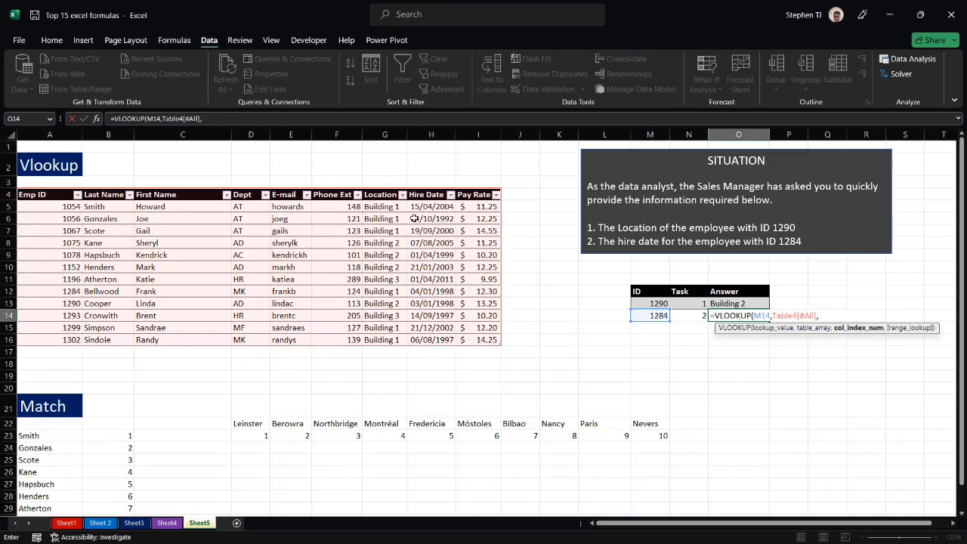
Complete the O14 formula with column index 8 and FALSE for an exact match, and check the answer against the employee's Hire Date cell
{"action": "type", "text": "8,"}
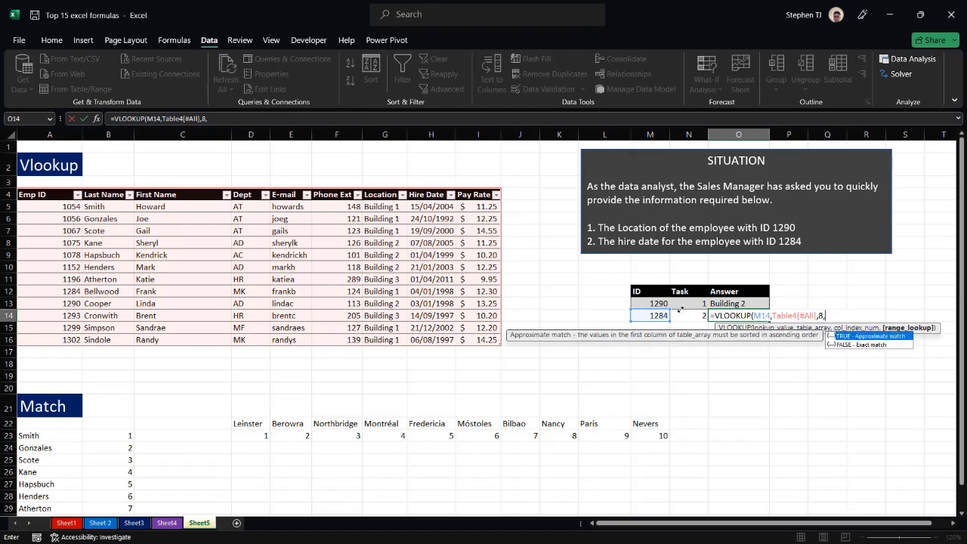
{"action": "double_click", "coordinate": [837, 345]}
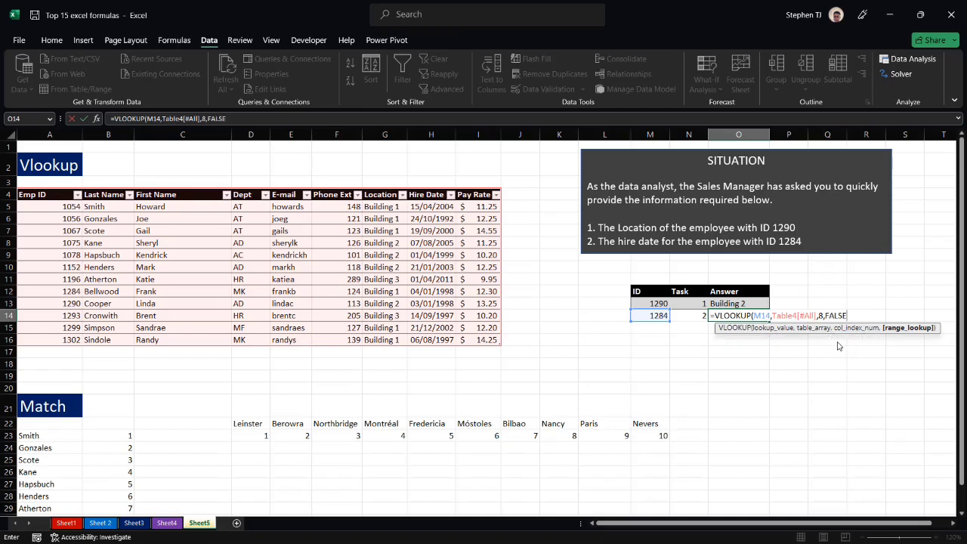
{"action": "type", "text": ")"}
{"action": "key", "text": "Return"}
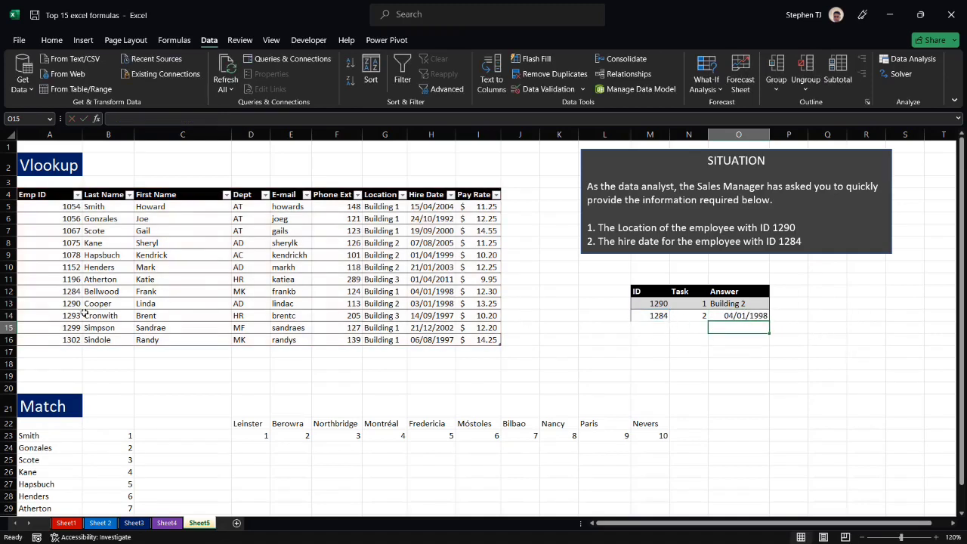
{"action": "left_click", "coordinate": [7, 291]}
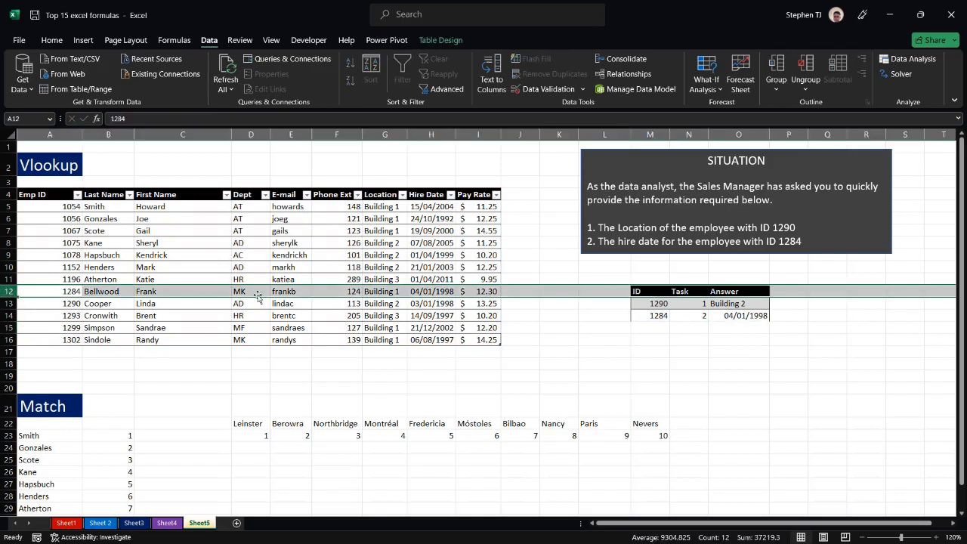
{"action": "left_click", "coordinate": [419, 293]}
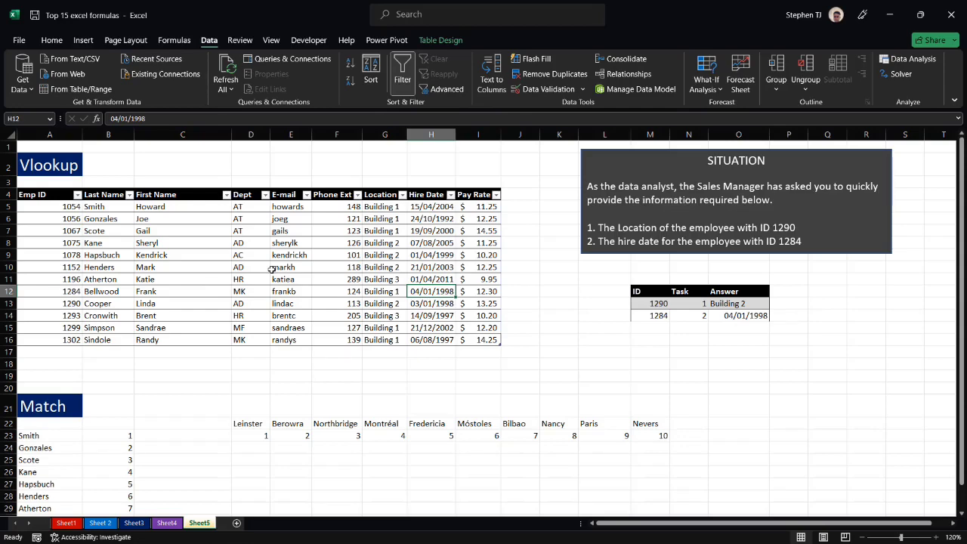
Examine the Match section's last names in column A and their position numbers in B23:B31
{"action": "scroll", "coordinate": [289, 217], "scroll_direction": "down", "scroll_amount": 2}
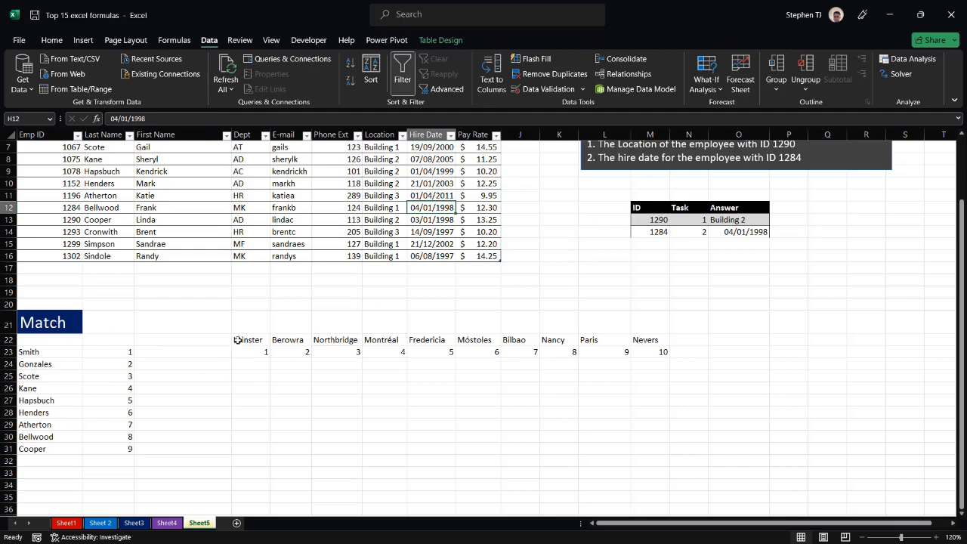
{"action": "left_click", "coordinate": [159, 354]}
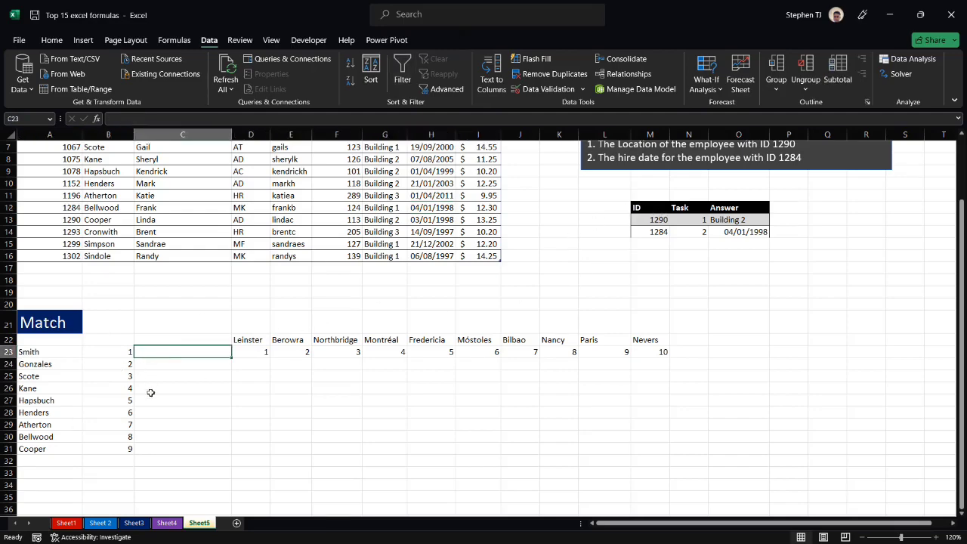
{"action": "scroll", "coordinate": [148, 389], "scroll_direction": "down", "scroll_amount": 1}
{"action": "left_click_drag", "start_coordinate": [111, 316], "coordinate": [112, 414]}
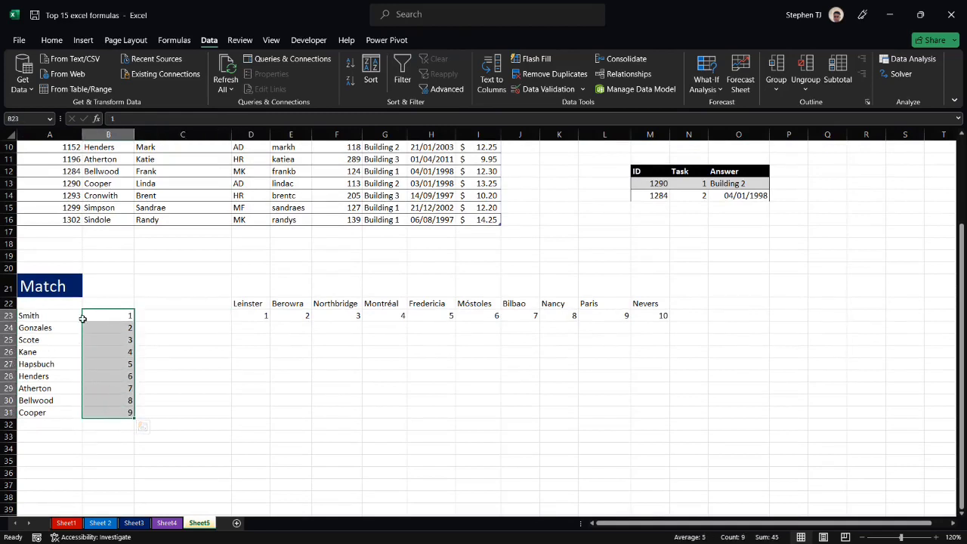
{"action": "left_click", "coordinate": [9, 315]}
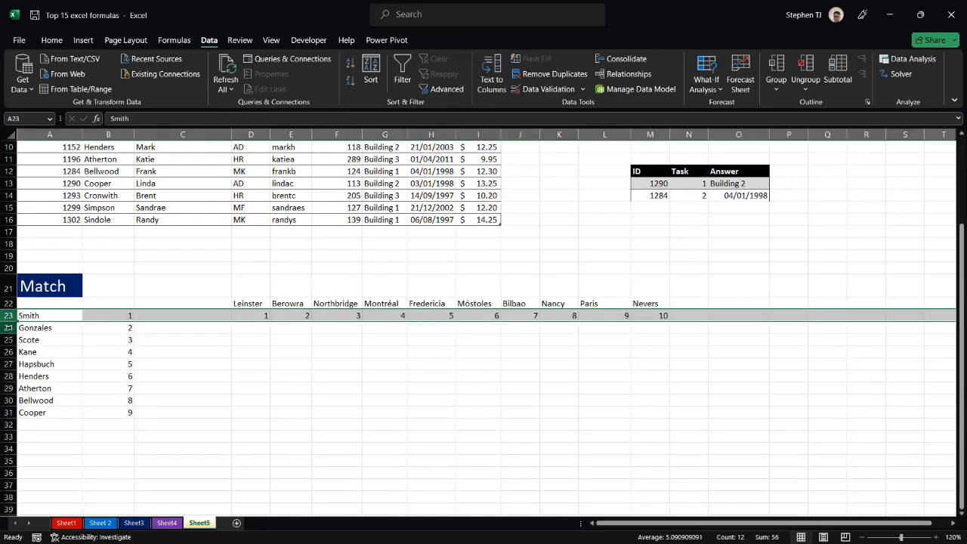
{"action": "left_click", "coordinate": [31, 328]}
{"action": "left_click_drag", "start_coordinate": [57, 332], "coordinate": [108, 328]}
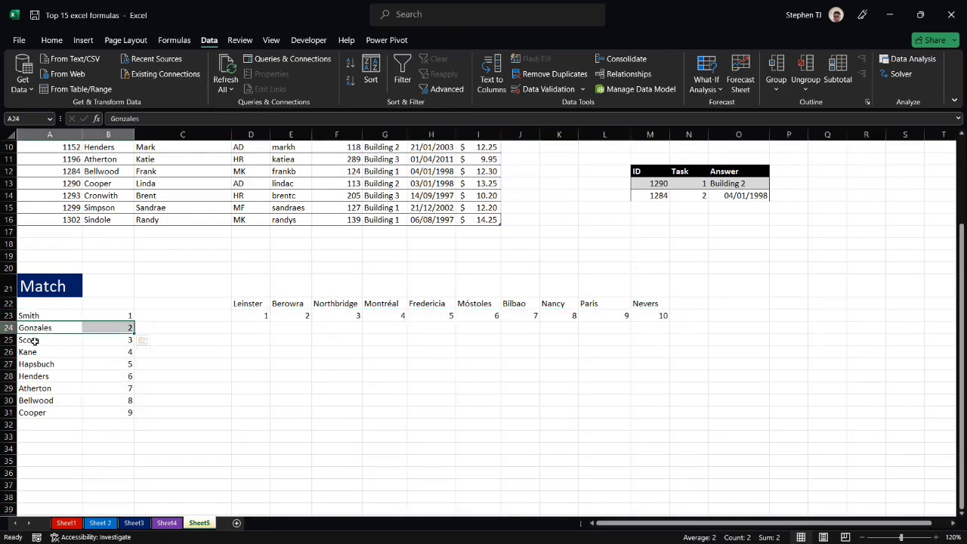
{"action": "left_click_drag", "start_coordinate": [32, 339], "coordinate": [103, 343]}
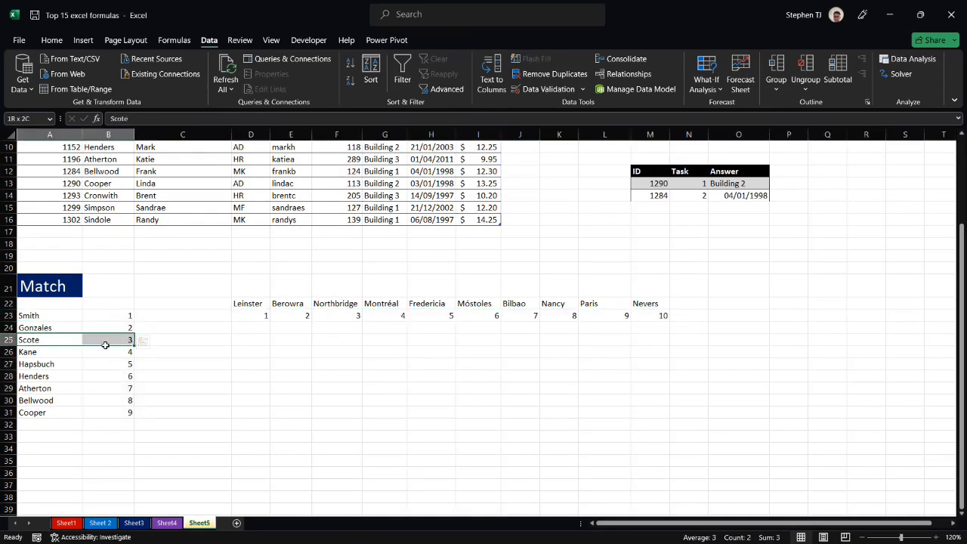
Enter a MATCH formula in C27 with the last name from A26 as quoted text, lookup array A23:A31 and match type 0
{"action": "left_click", "coordinate": [185, 364]}
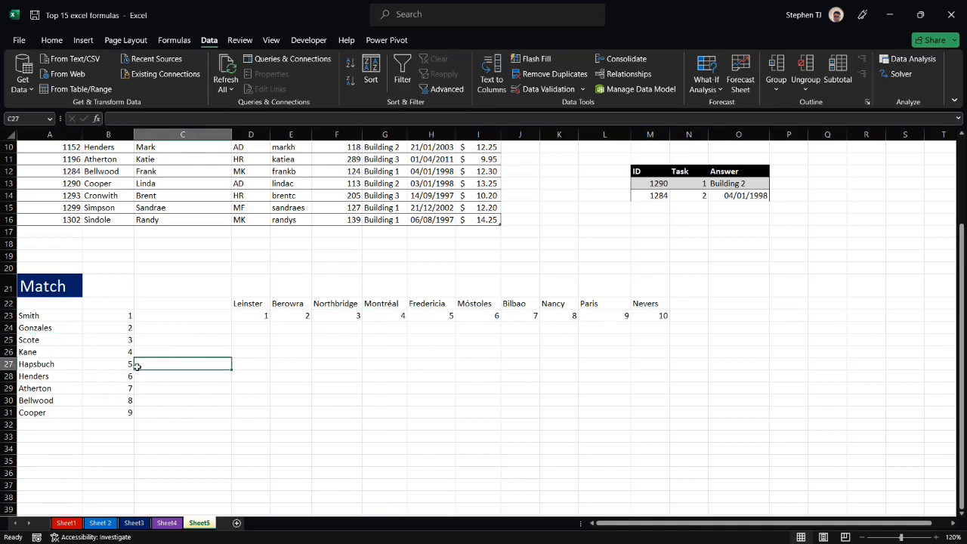
{"action": "type", "text": "=matc"}
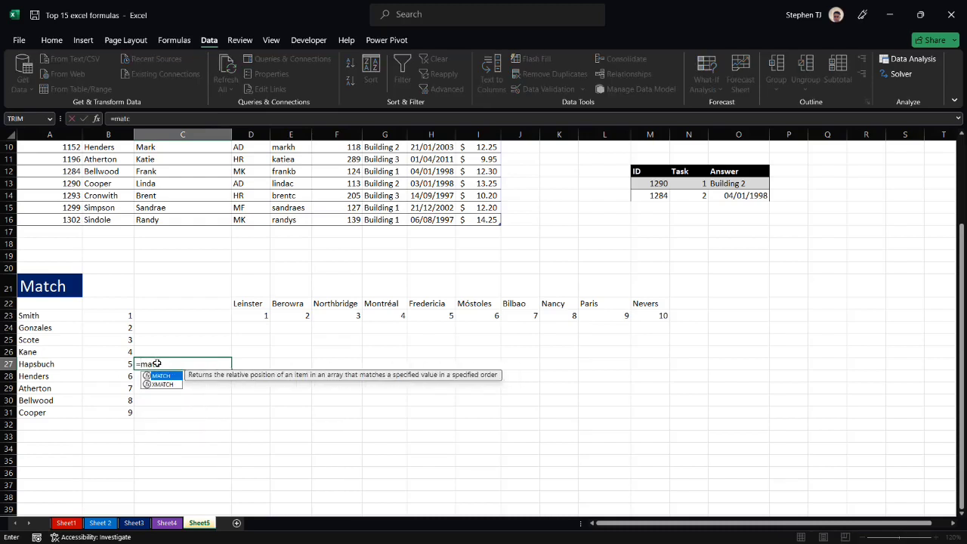
{"action": "key", "text": "Tab"}
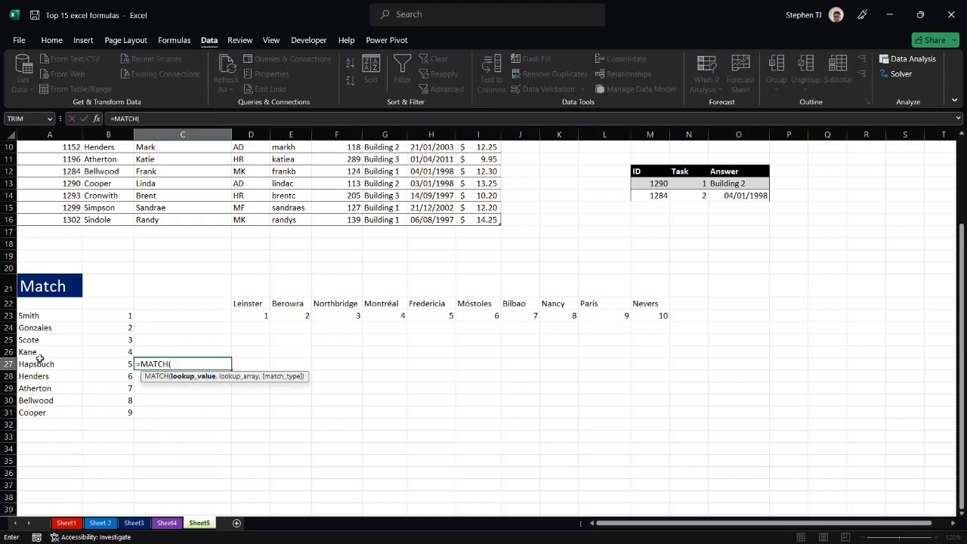
{"action": "type", "text": "\"Kane\","}
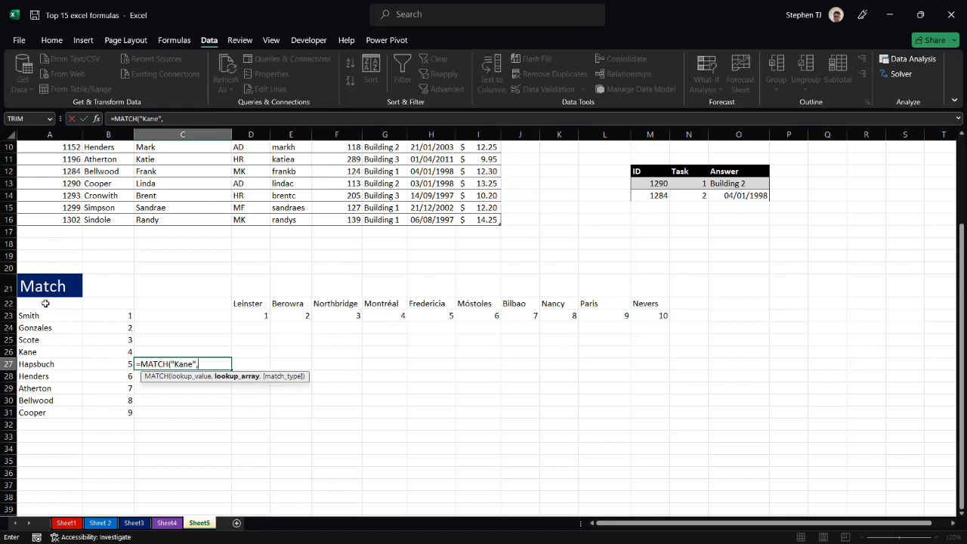
{"action": "left_click_drag", "start_coordinate": [42, 316], "coordinate": [54, 411]}
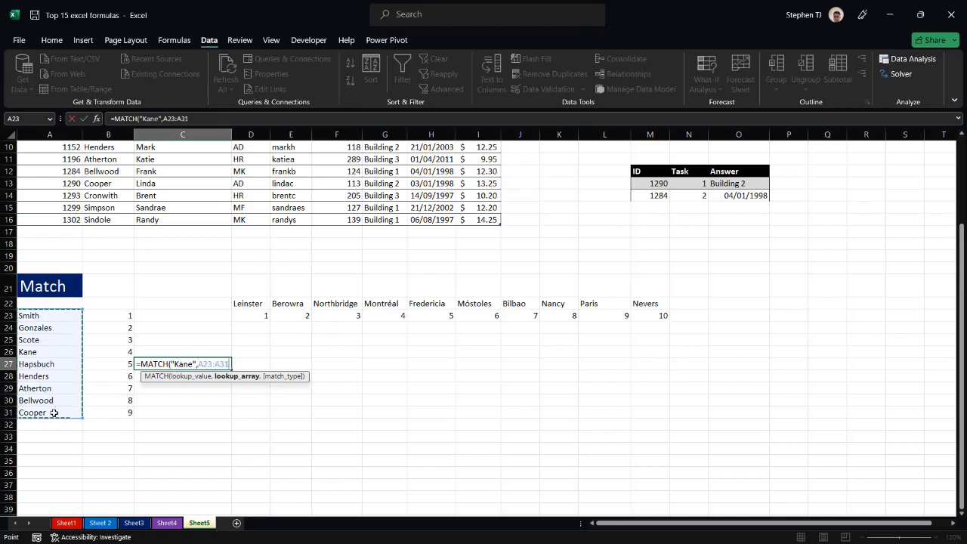
{"action": "type", "text": ","}
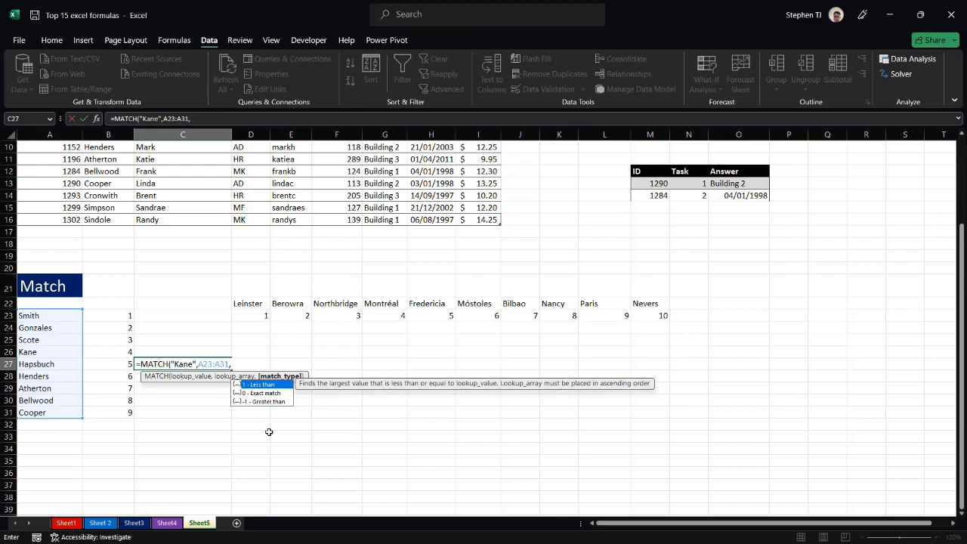
{"action": "key", "text": "Down"}
{"action": "key", "text": "Tab"}
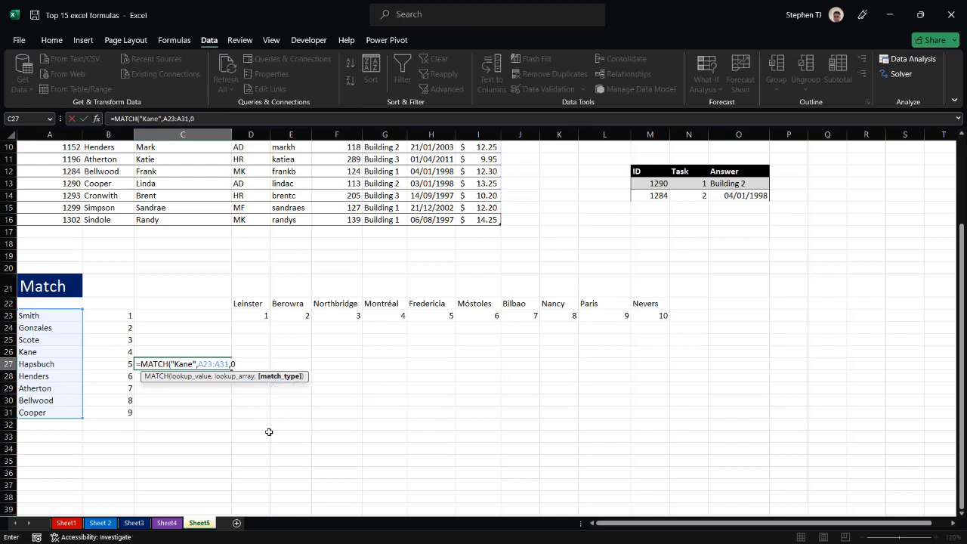
{"action": "type", "text": ")"}
{"action": "key", "text": "Return"}
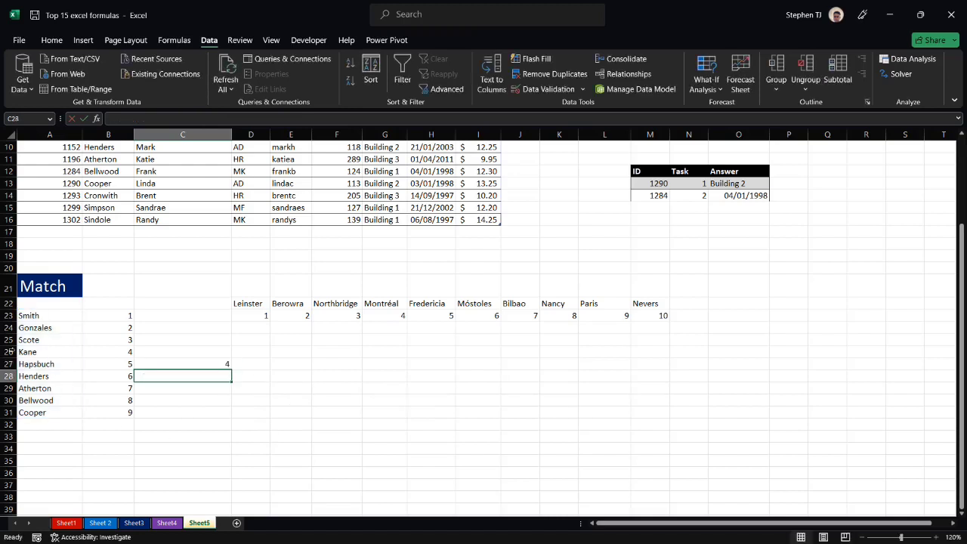
Check the C27 result against the last name in A26 and its position number in B26
{"action": "left_click", "coordinate": [4, 351]}
{"action": "left_click_drag", "start_coordinate": [34, 351], "coordinate": [104, 353]}
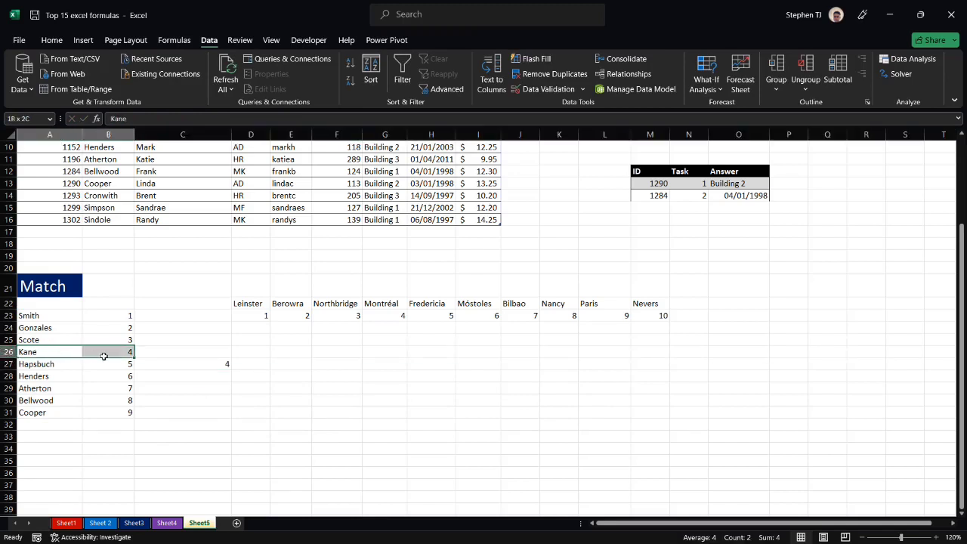
{"action": "left_click", "coordinate": [40, 353]}
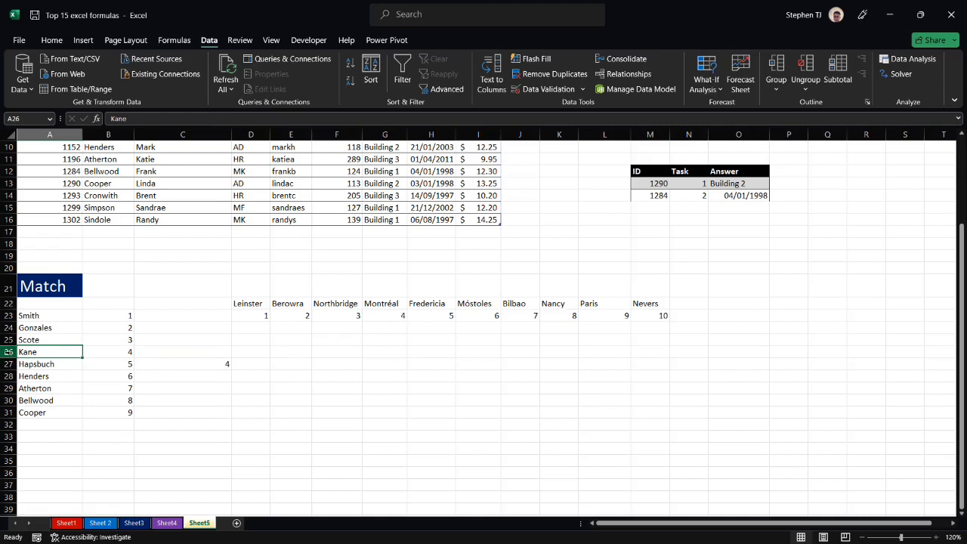
{"action": "left_click_drag", "start_coordinate": [61, 350], "coordinate": [84, 354]}
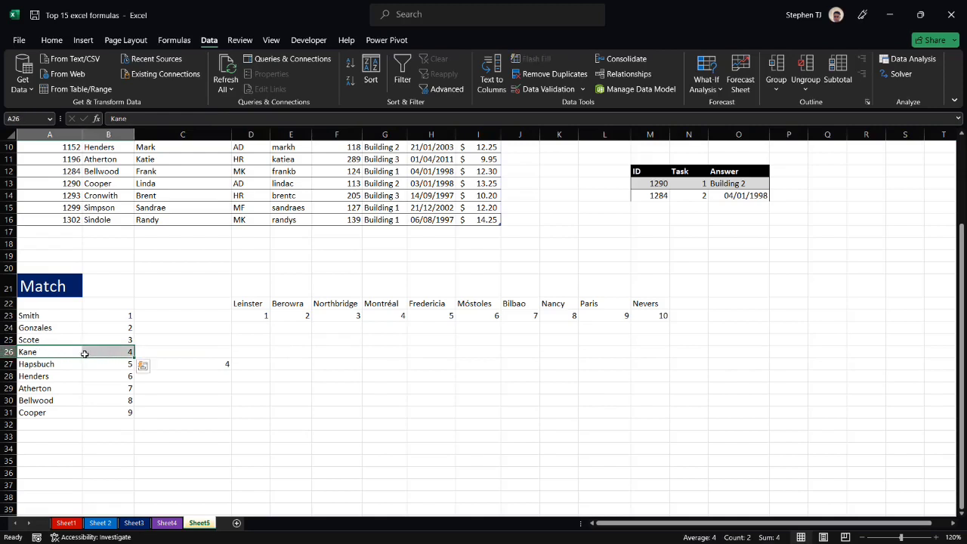
{"action": "left_click", "coordinate": [42, 326]}
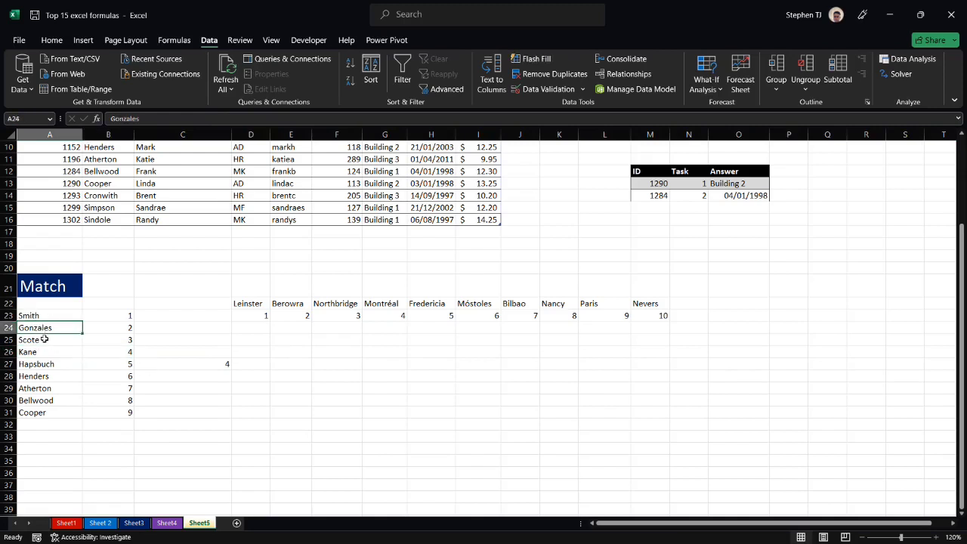
{"action": "left_click", "coordinate": [45, 340]}
{"action": "left_click", "coordinate": [43, 353]}
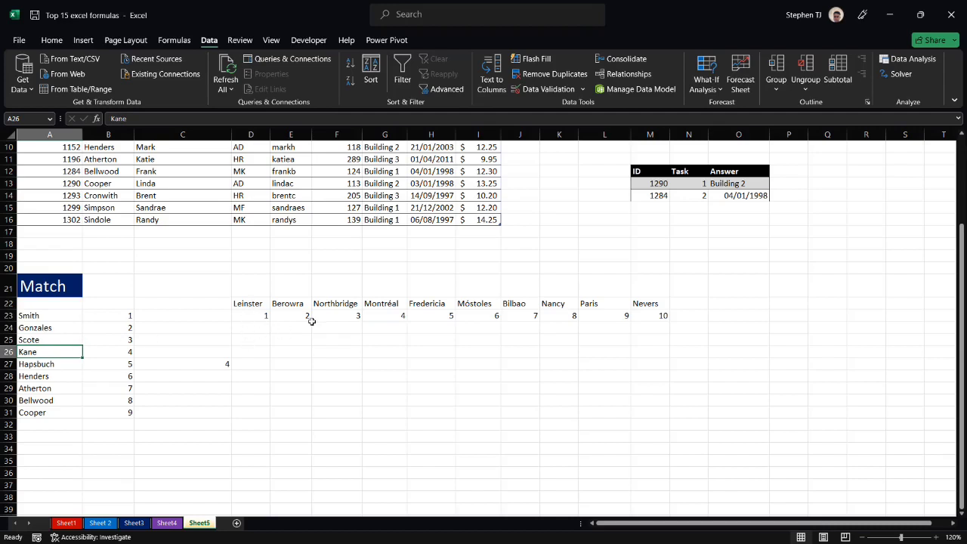
Start a MATCH formula in F26 with K22 (Nancy) as the lookup value and D22:M22 as the lookup array
{"action": "left_click", "coordinate": [336, 353]}
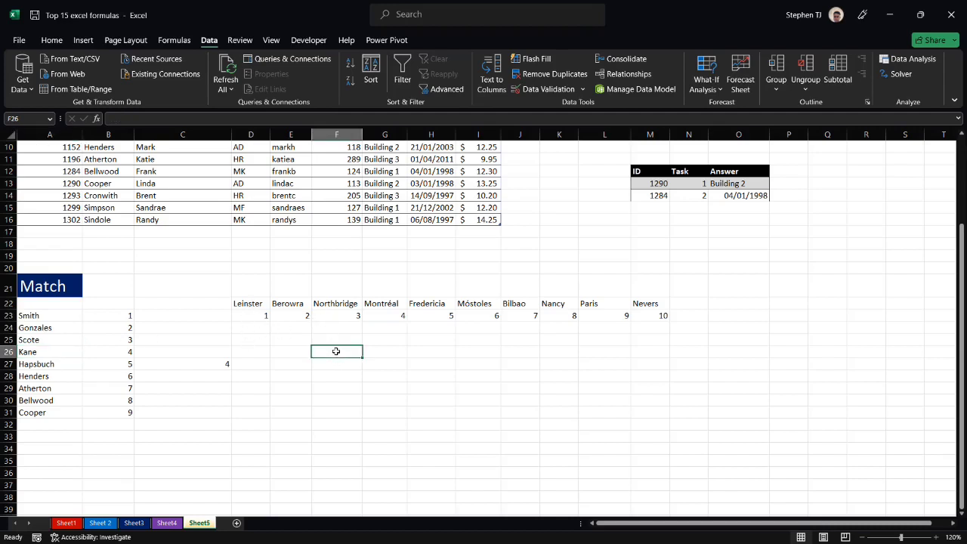
{"action": "type", "text": "=mat"}
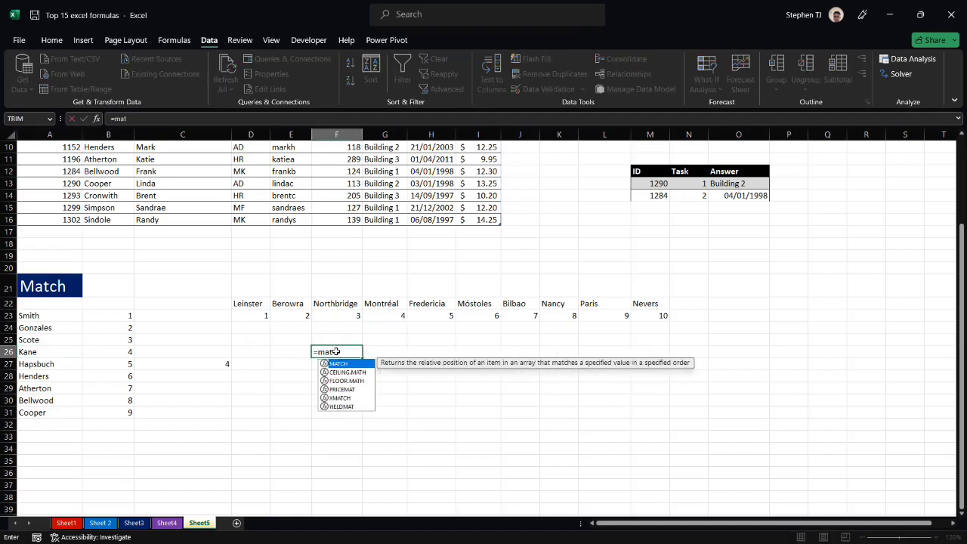
{"action": "key", "text": "Tab"}
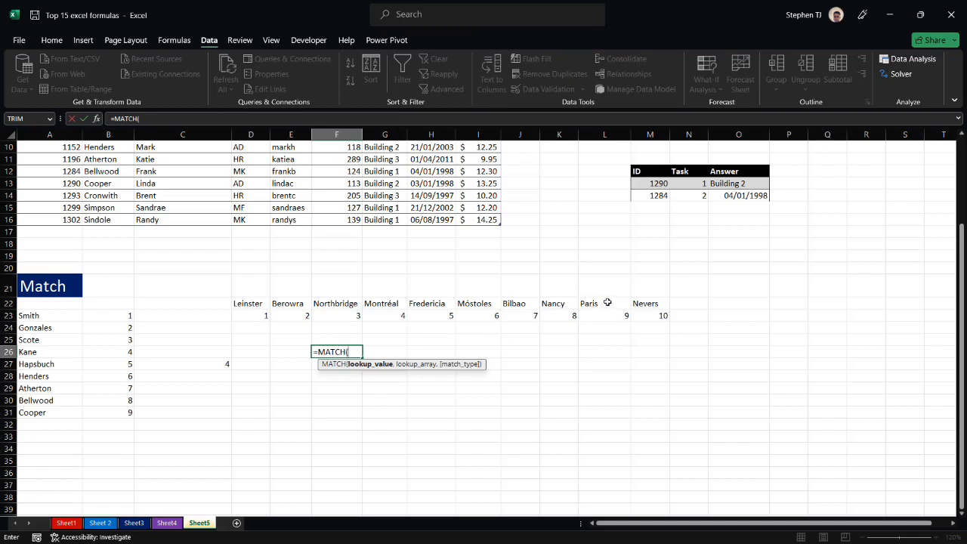
{"action": "left_click", "coordinate": [547, 303]}
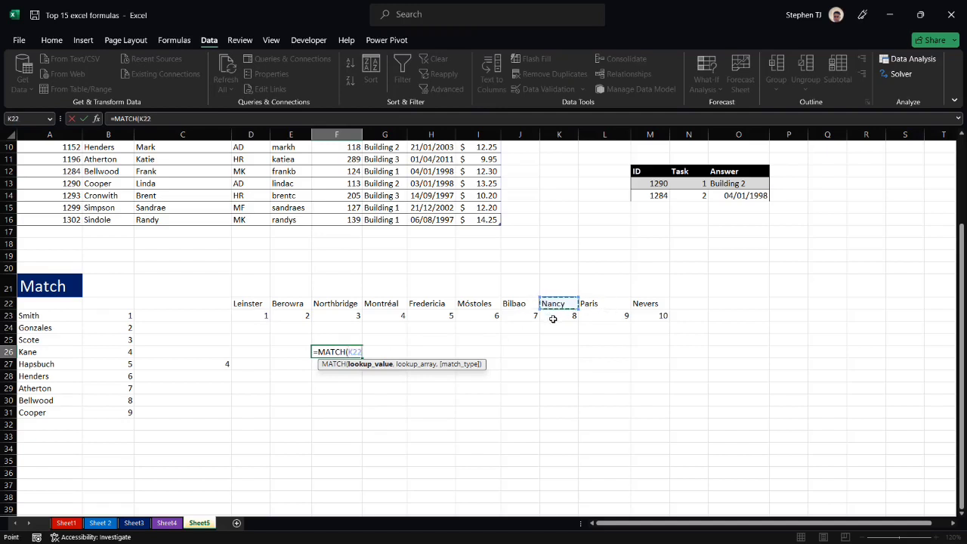
{"action": "type", "text": ","}
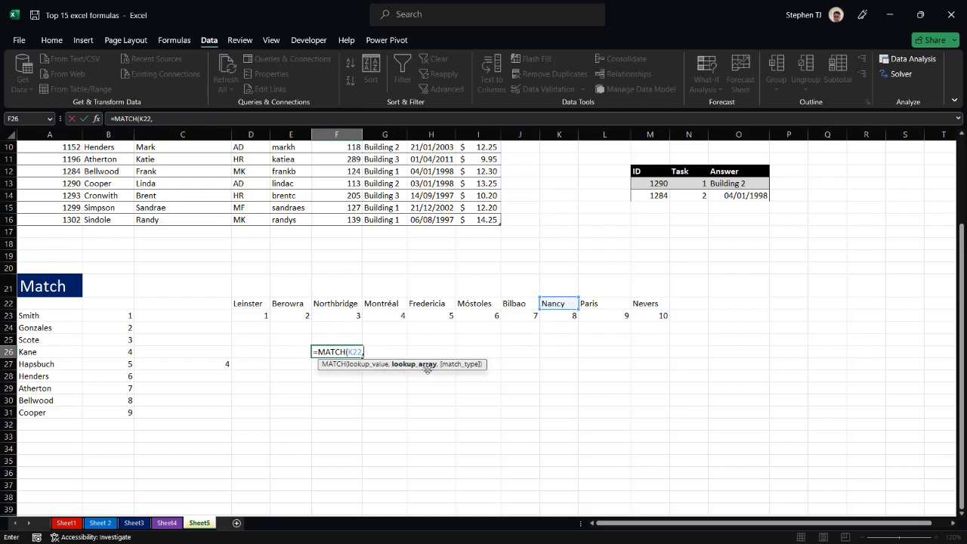
{"action": "left_click_drag", "start_coordinate": [235, 303], "coordinate": [633, 304]}
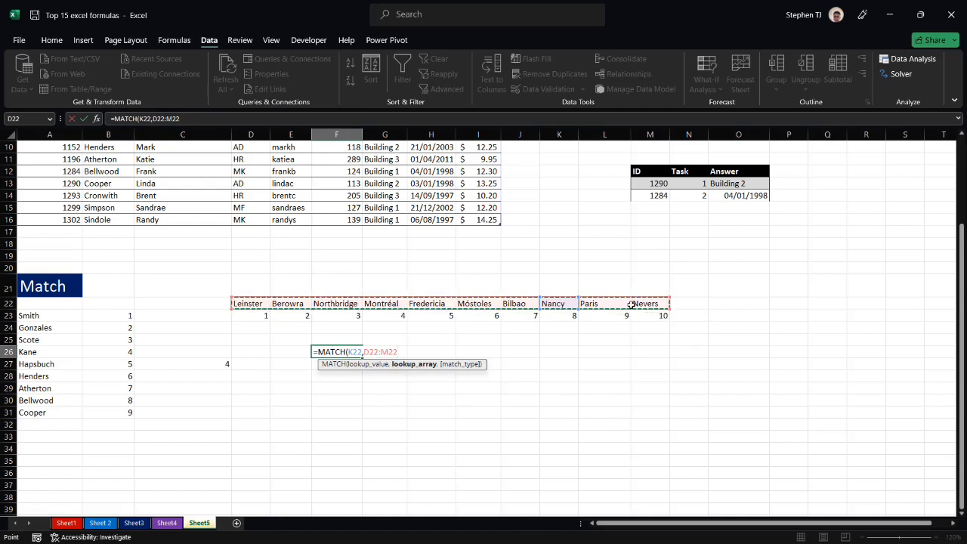
Complete the F26 formula with match type 0 for an exact match, and check the answer against the position number in K23
{"action": "type", "text": ","}
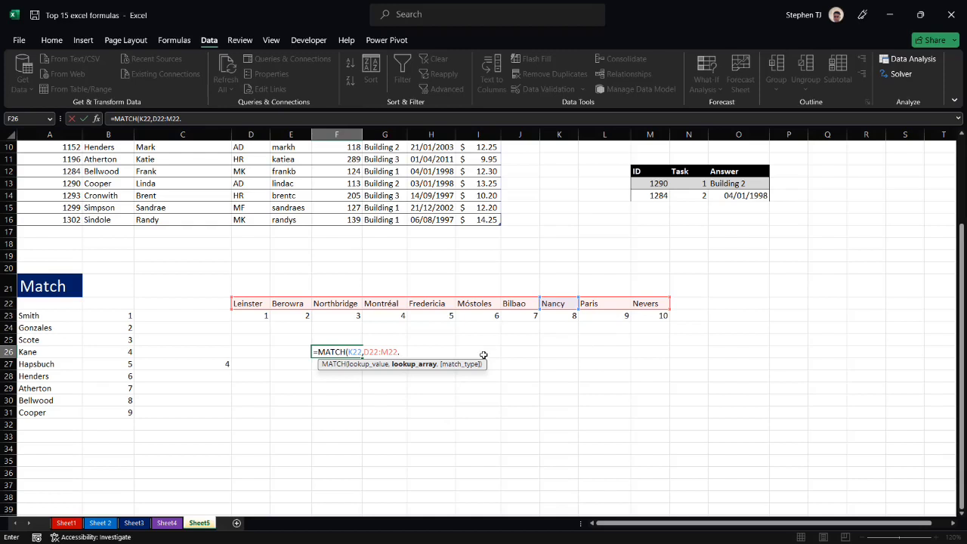
{"action": "type", "text": ","}
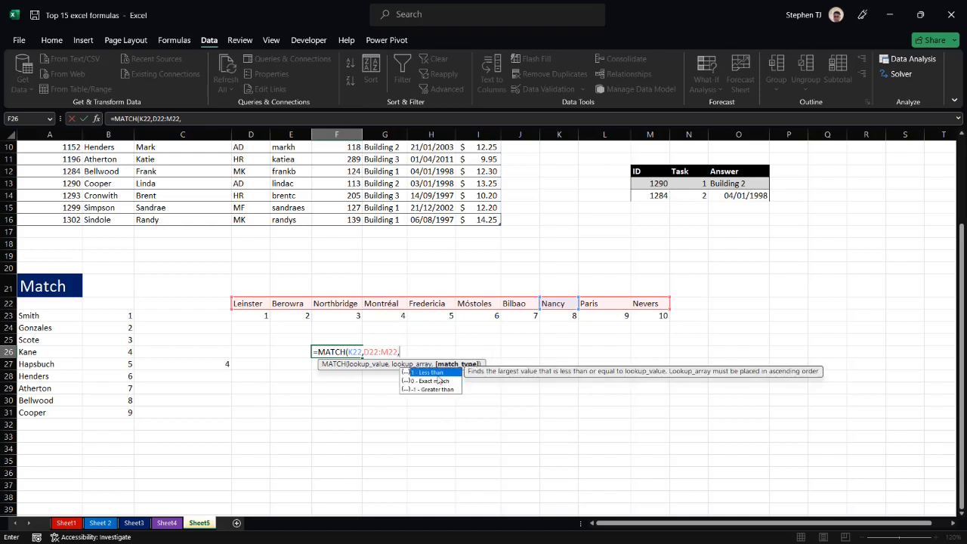
{"action": "left_click", "coordinate": [405, 352]}
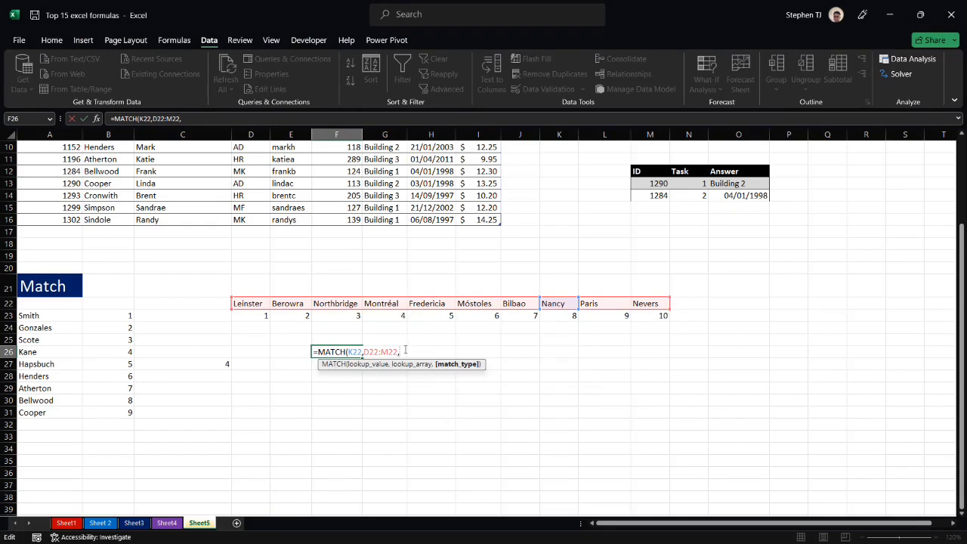
{"action": "type", "text": "0"}
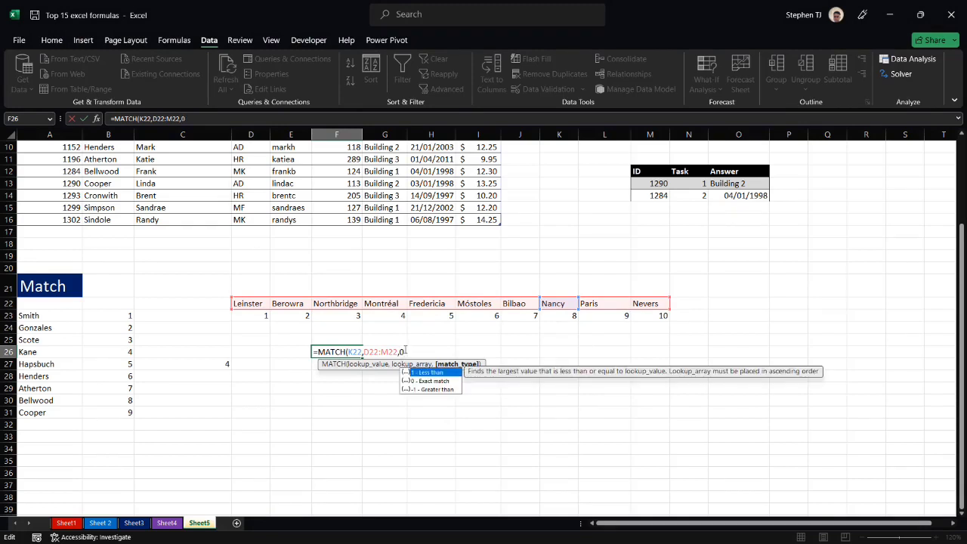
{"action": "key", "text": "Down"}
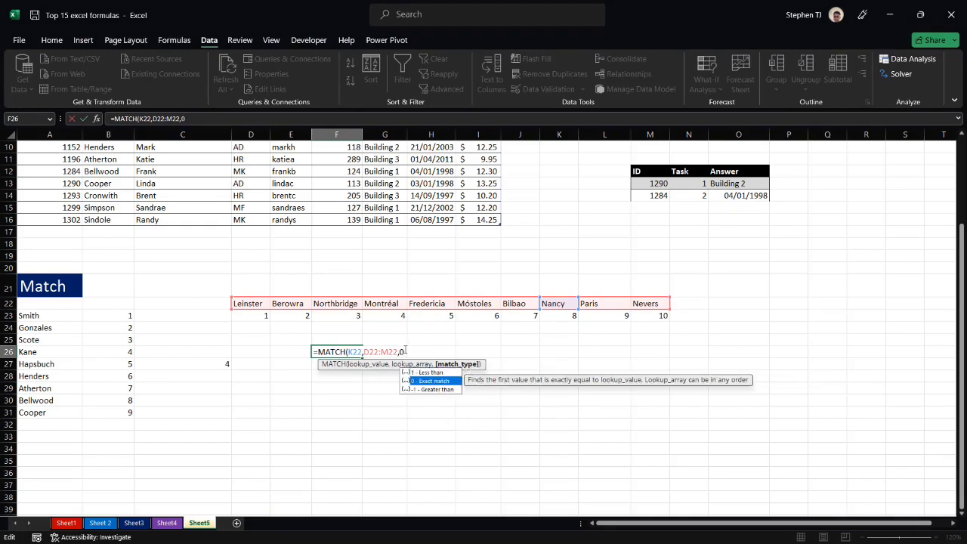
{"action": "left_click", "coordinate": [404, 352]}
{"action": "type", "text": ")"}
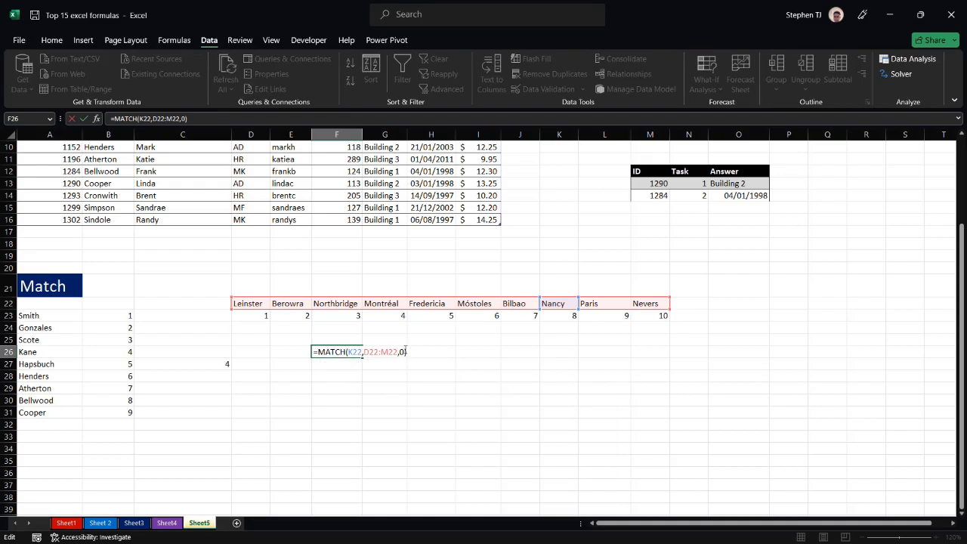
{"action": "key", "text": "Return"}
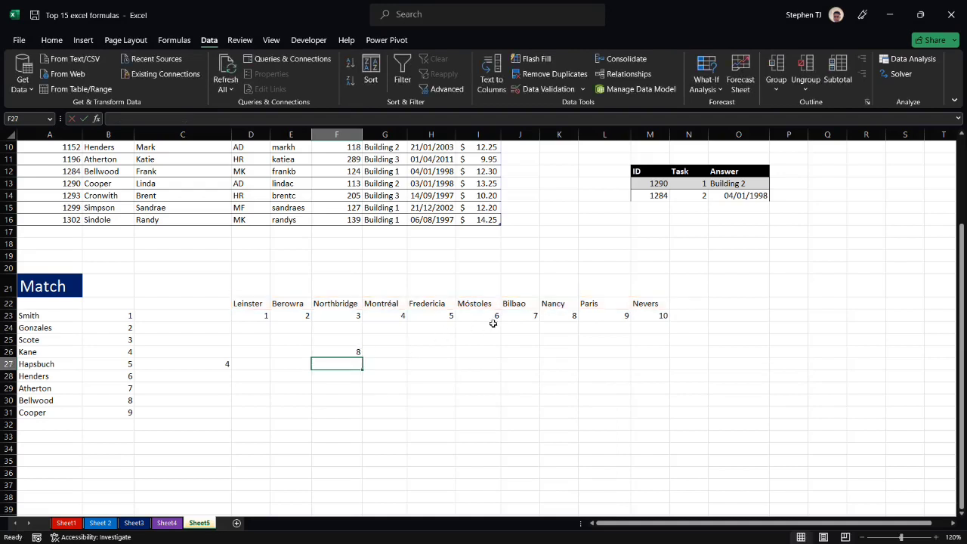
{"action": "left_click", "coordinate": [566, 315]}
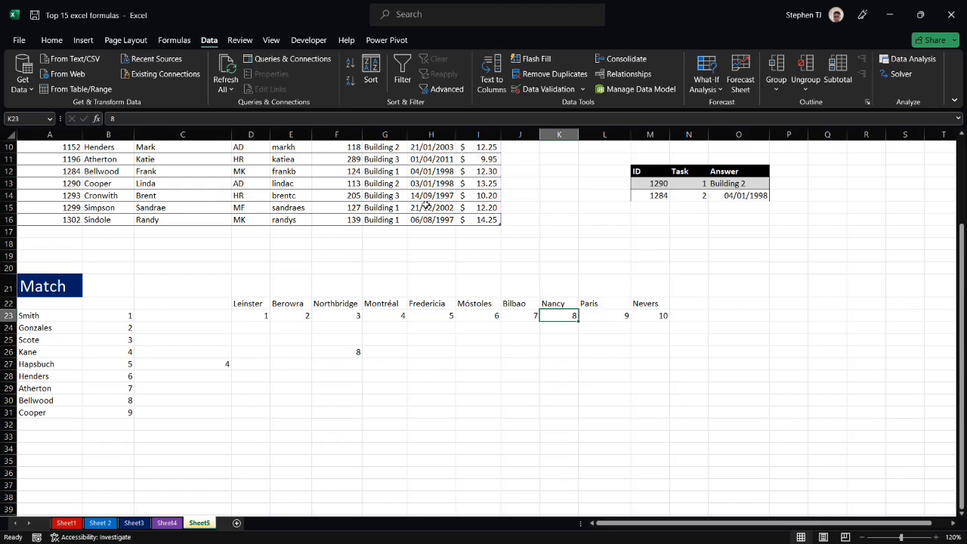
Review the completed formula exercises on Sheet5, Sheet4, Sheet3, Sheet 2 and Sheet1
{"action": "scroll", "coordinate": [451, 217], "scroll_direction": "up", "scroll_amount": 3}
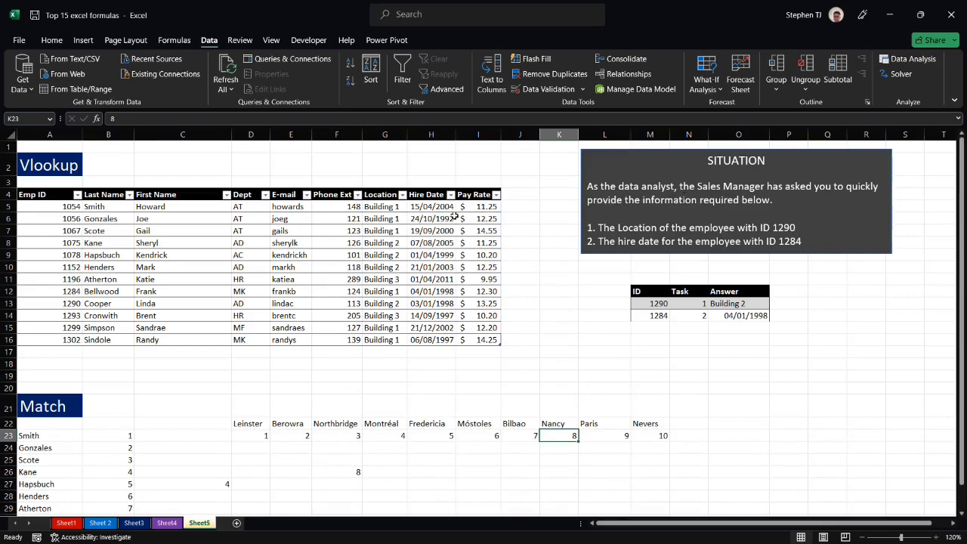
{"action": "scroll", "coordinate": [300, 237], "scroll_direction": "down", "scroll_amount": 3}
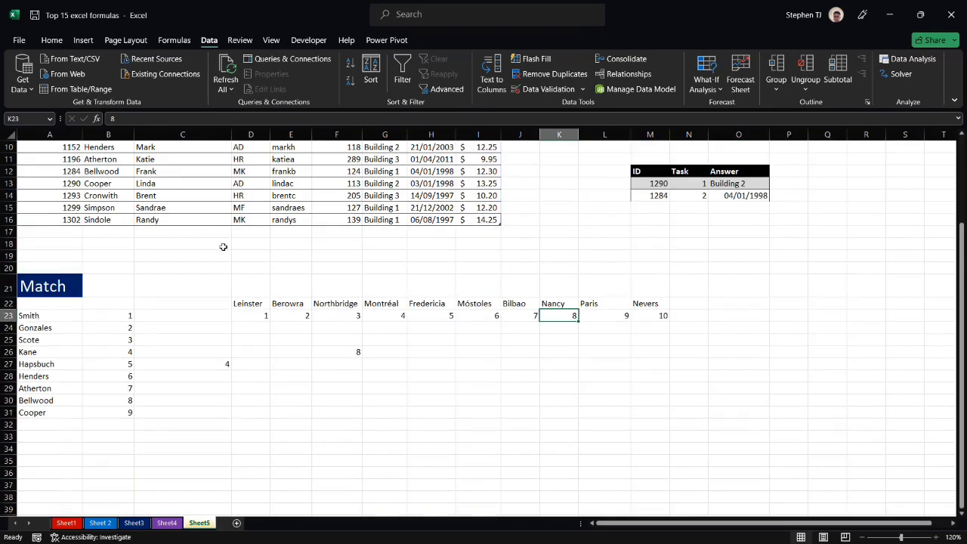
{"action": "left_click", "coordinate": [167, 522]}
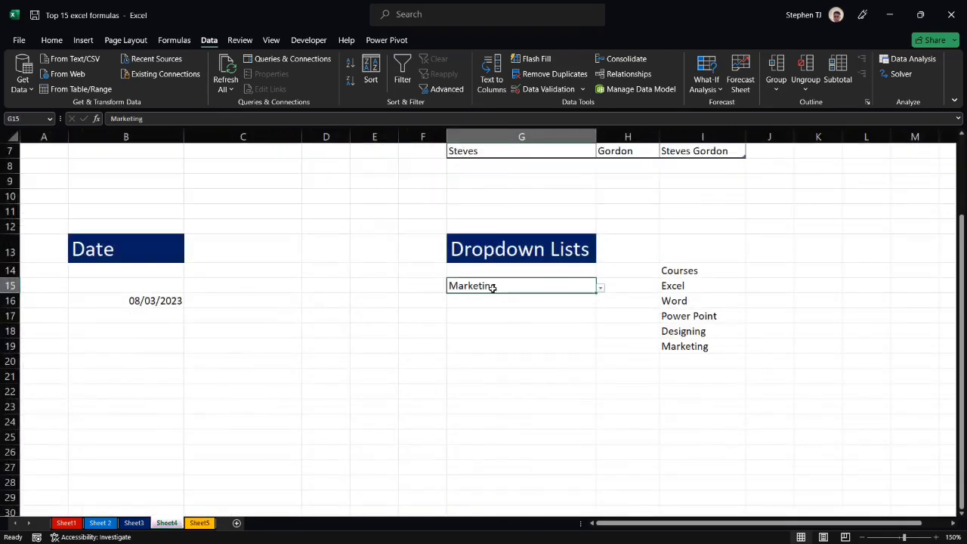
{"action": "scroll", "coordinate": [529, 272], "scroll_direction": "up", "scroll_amount": 2}
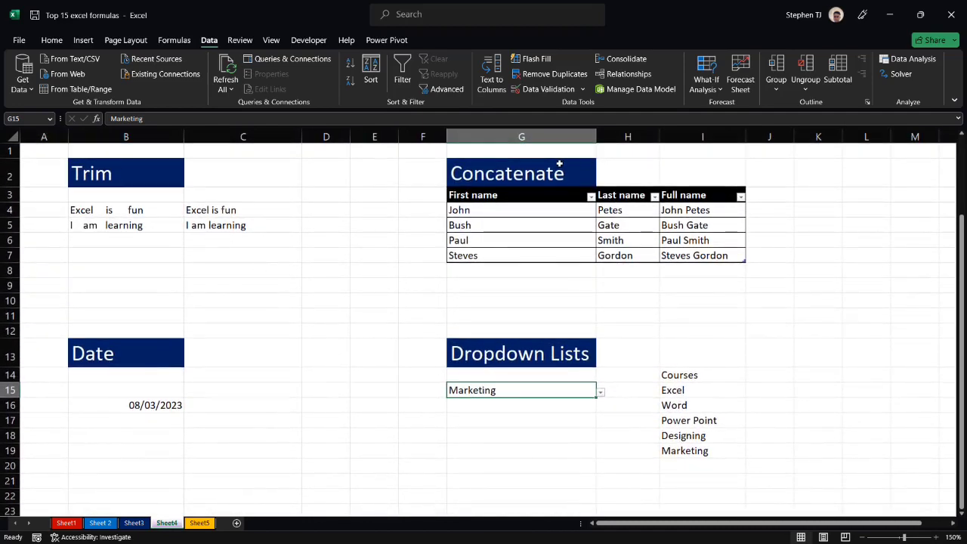
{"action": "left_click", "coordinate": [134, 523]}
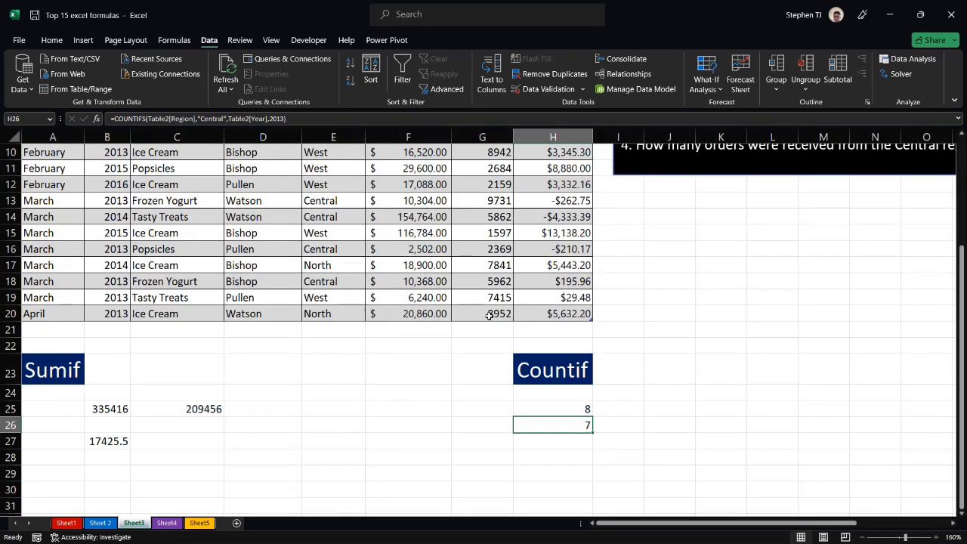
{"action": "left_click", "coordinate": [99, 522]}
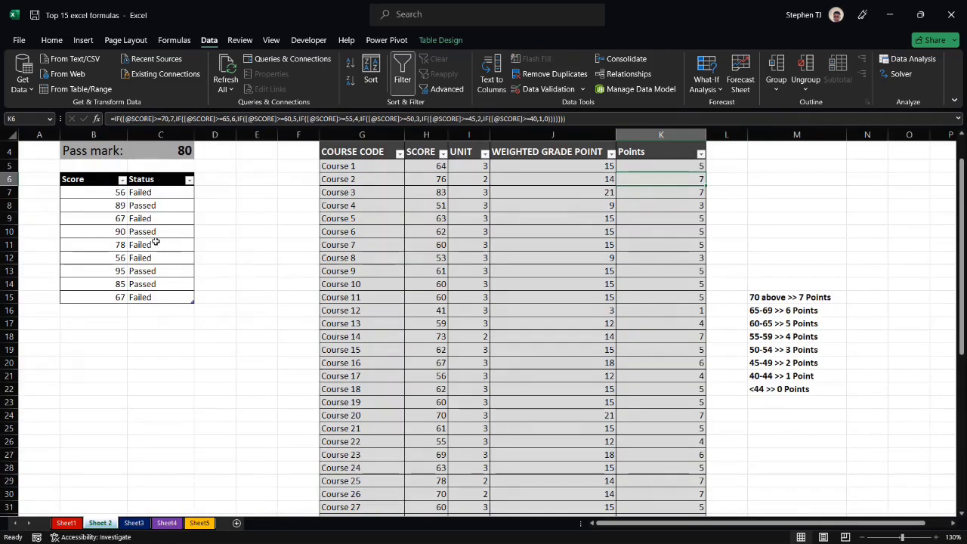
{"action": "scroll", "coordinate": [140, 232], "scroll_direction": "up", "scroll_amount": 1}
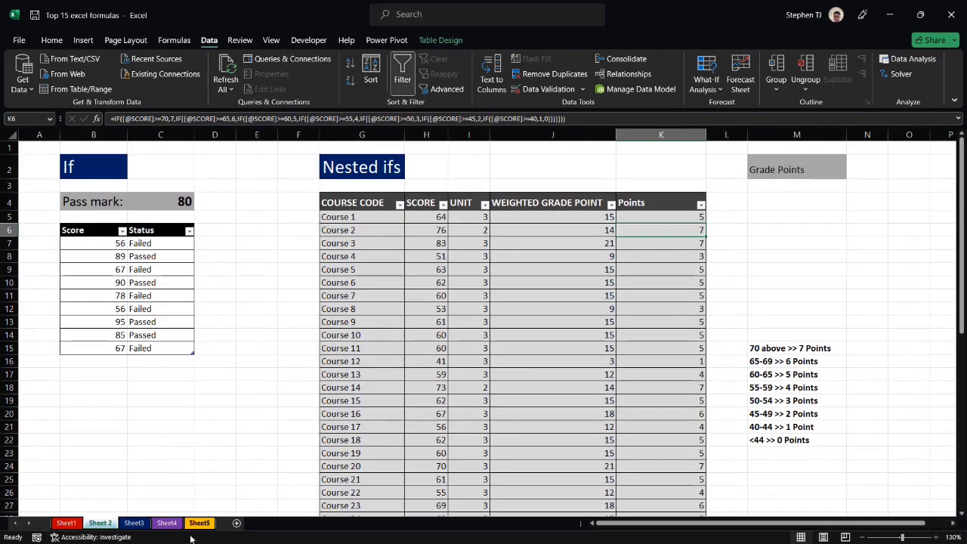
{"action": "left_click", "coordinate": [66, 523]}
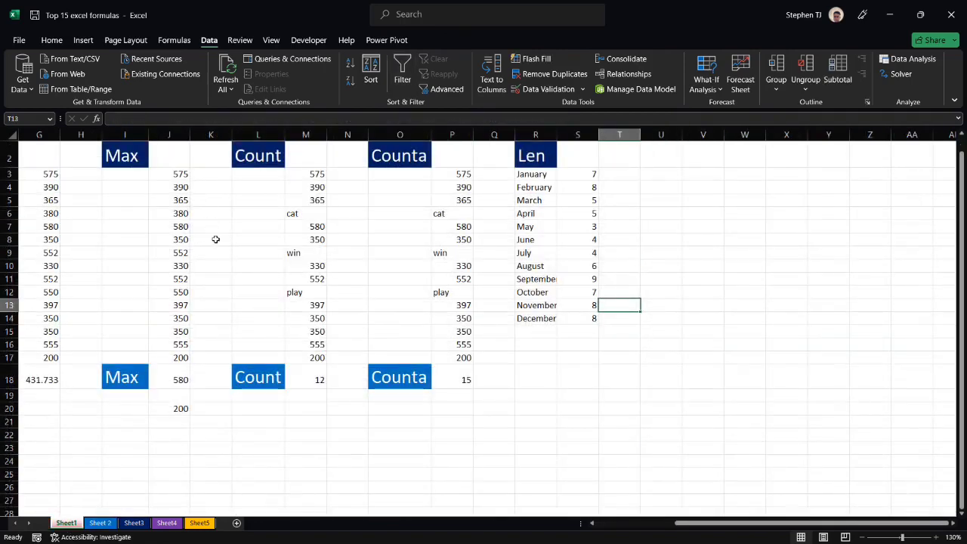
{"action": "scroll", "coordinate": [215, 250], "scroll_direction": "left", "scroll_amount": 6}
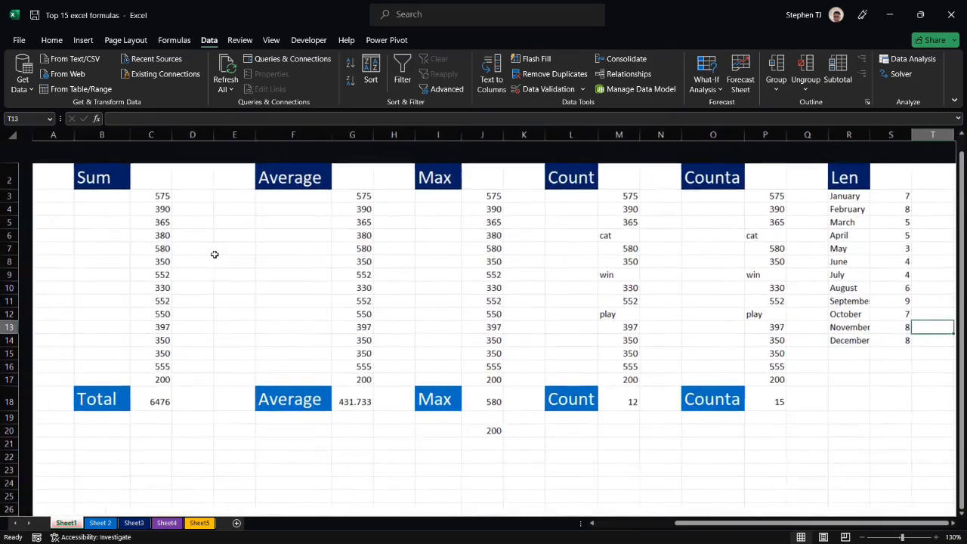